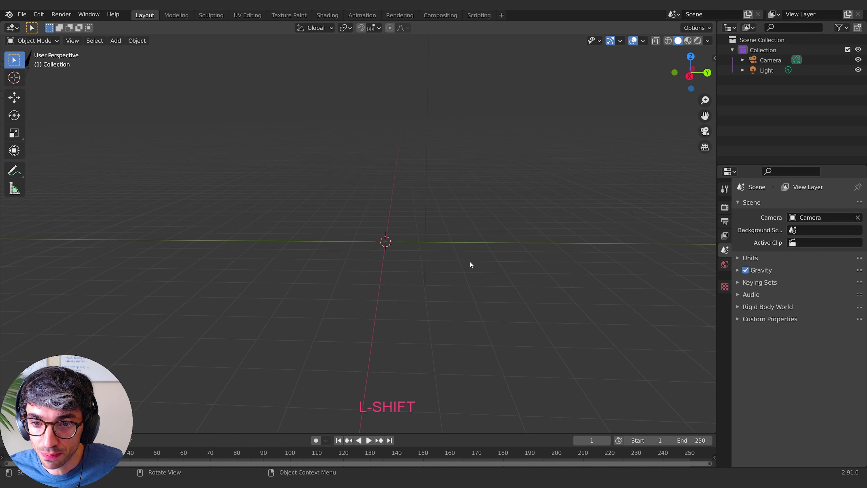
# Step: Add a cylinder mesh at the scene origin and rotate it 90° about the global Y axis
pyautogui.hotkey('shift', 'a')
pyautogui.moveTo(513, 252)
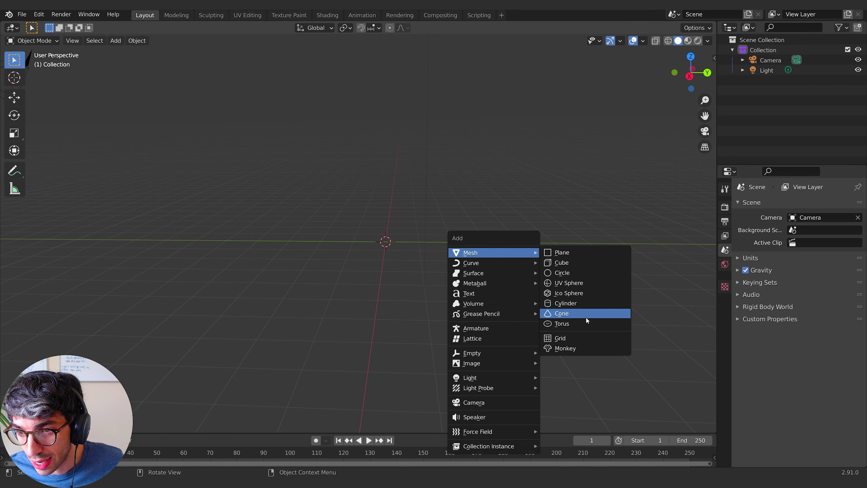
pyautogui.click(565, 304)
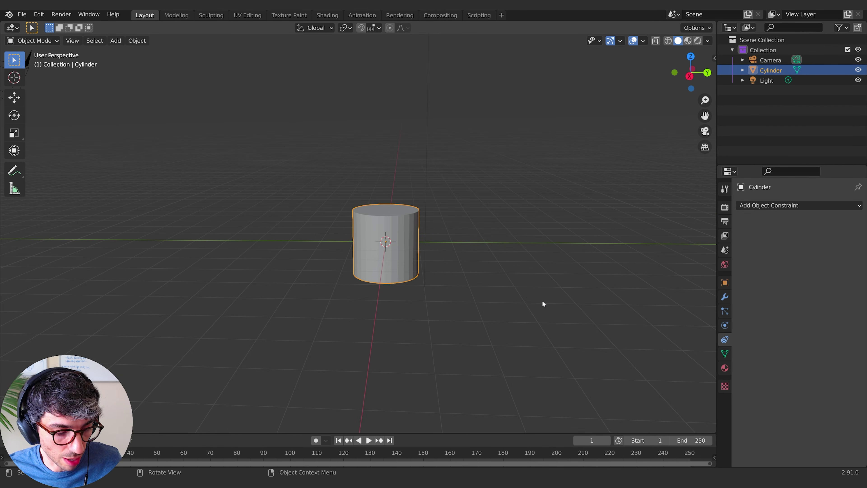
pyautogui.press('r')
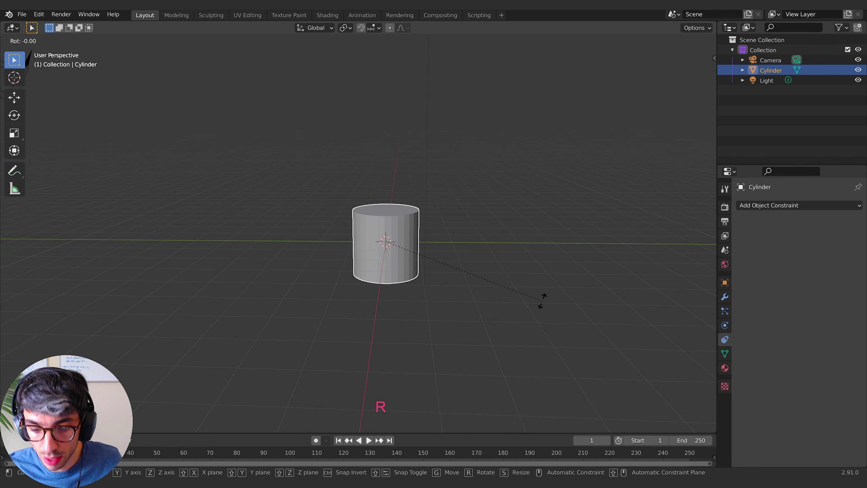
pyautogui.press('y')
pyautogui.press('KP_9')
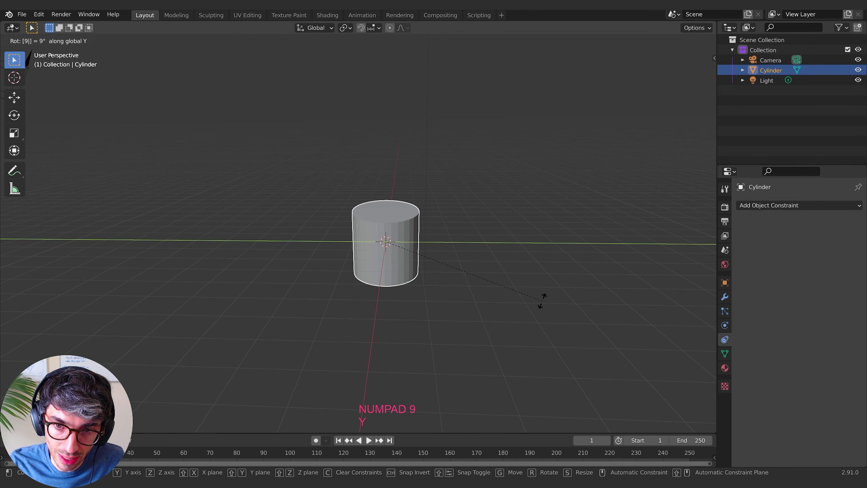
pyautogui.press('KP_0')
pyautogui.press('Return')
# Step: Scale the cylinder up uniformly and flatten it along the X axis into a thin disc
pyautogui.press('s')
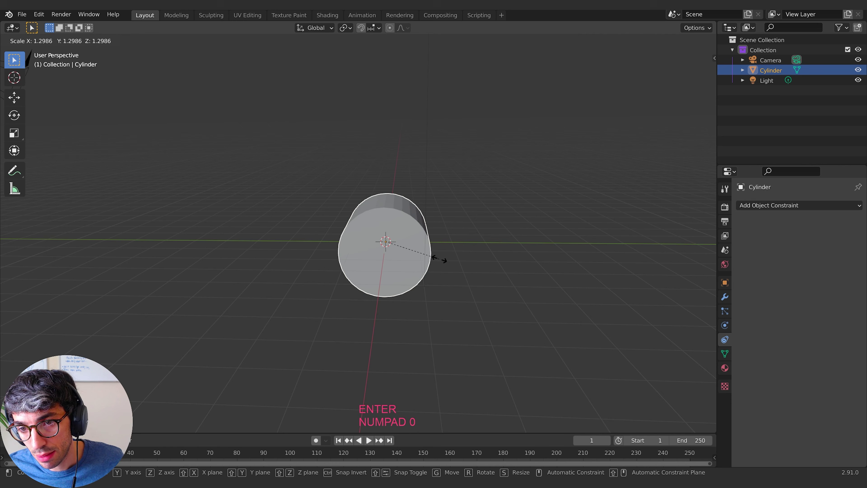
pyautogui.press('Return')
pyautogui.moveTo(467, 264); pyautogui.dragTo(567, 266, button='middle')
pyautogui.press('s')
pyautogui.press('x')
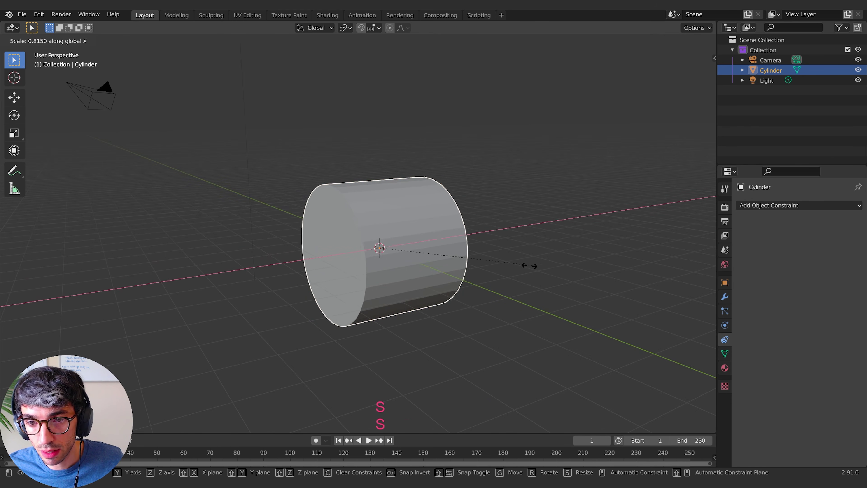
pyautogui.click(419, 269)
# Step: Enter Edit Mode on the flattened cylinder
pyautogui.moveTo(431, 269); pyautogui.dragTo(424, 303, button='middle')
pyautogui.scroll(3, 521, 254)
pyautogui.press('Tab')
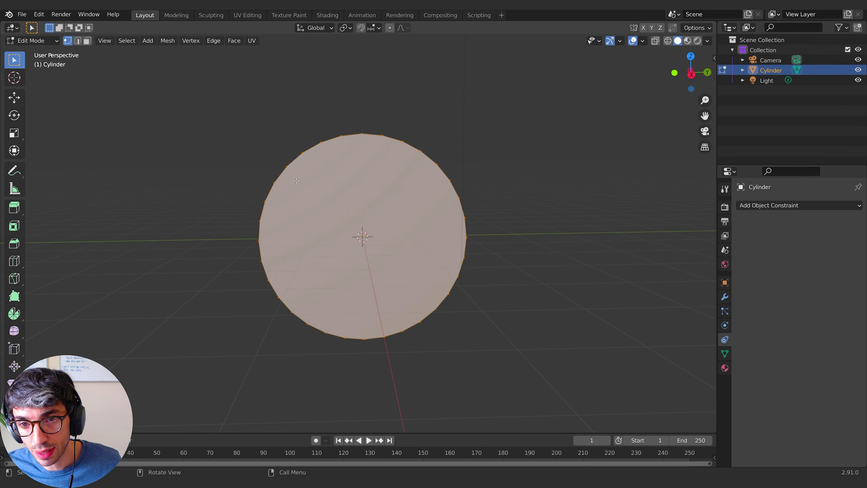
pyautogui.moveTo(365, 183); pyautogui.dragTo(320, 184, button='middle')
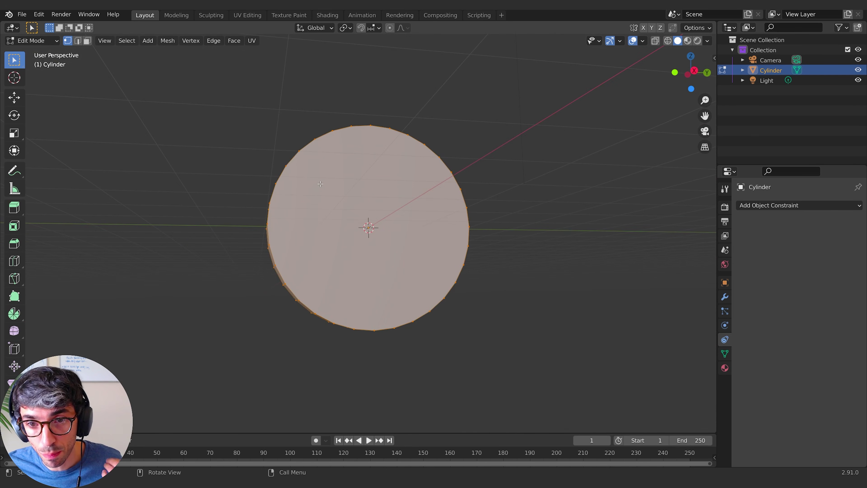
pyautogui.moveTo(402, 214); pyautogui.dragTo(375, 239, button='middle')
pyautogui.moveTo(401, 273); pyautogui.dragTo(403, 256, button='middle')
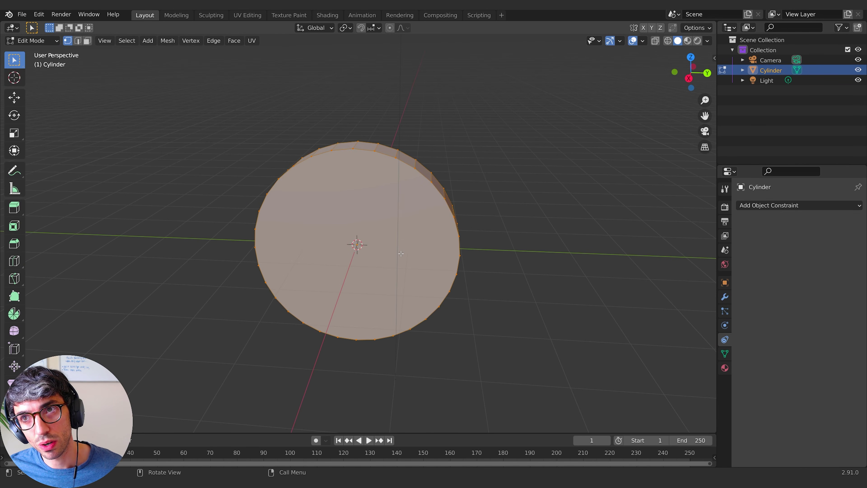
pyautogui.moveTo(401, 250)
pyautogui.mouseDown(button='middle')
pyautogui.moveTo(399, 235)
pyautogui.moveTo(408, 237)
pyautogui.mouseUp(button='middle')
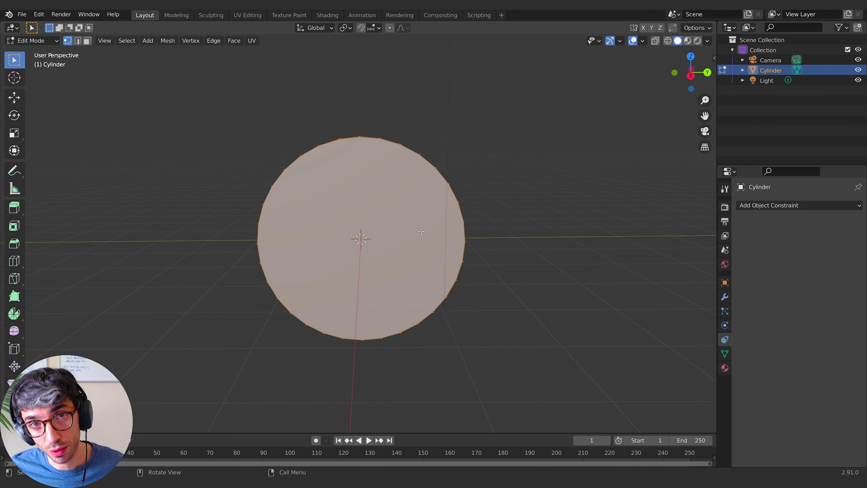
pyautogui.moveTo(440, 226); pyautogui.dragTo(433, 243, button='middle')
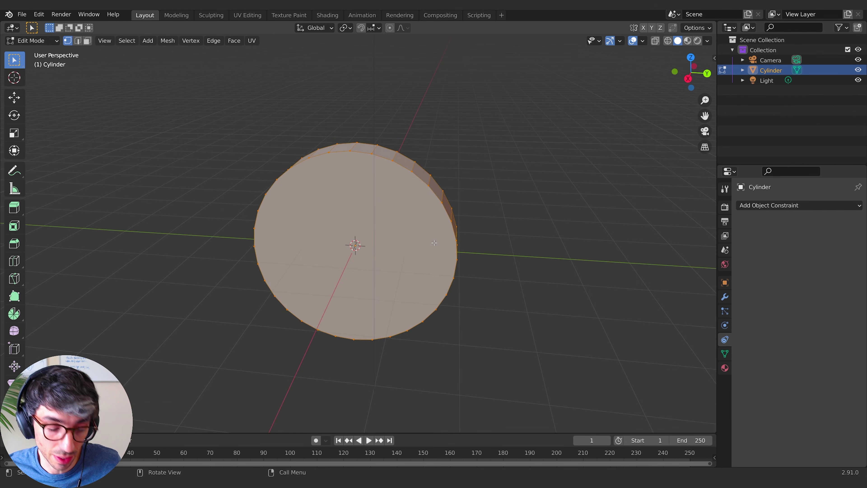
pyautogui.moveTo(274, 234); pyautogui.dragTo(187, 232, button='middle')
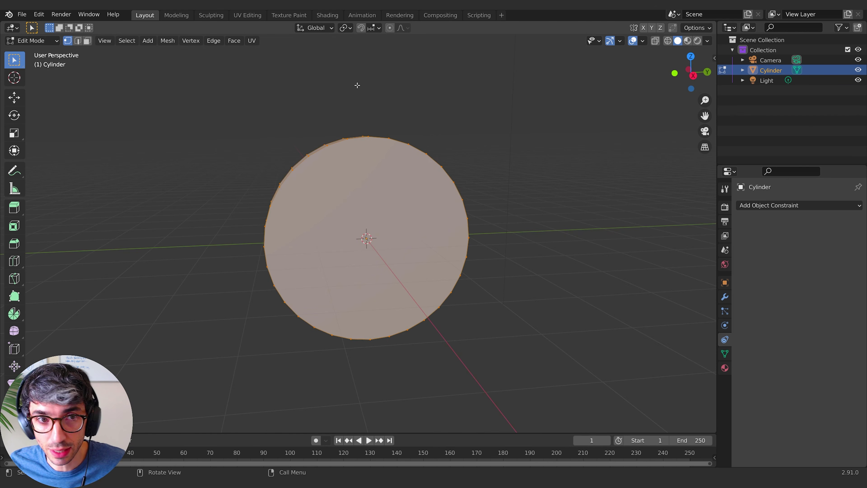
# Step: Delete both circular cap faces of the disc, leaving an open band of side faces
pyautogui.click(88, 41)
pyautogui.moveTo(191, 194); pyautogui.dragTo(158, 183, button='middle')
pyautogui.click(395, 242)
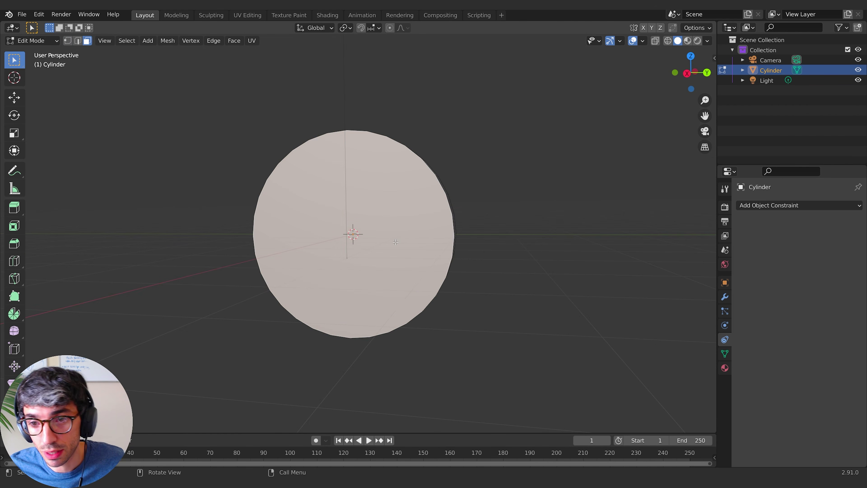
pyautogui.press('x')
pyautogui.click(362, 268)
pyautogui.moveTo(362, 267); pyautogui.dragTo(395, 253, button='middle')
pyautogui.press('x')
pyautogui.click(328, 240)
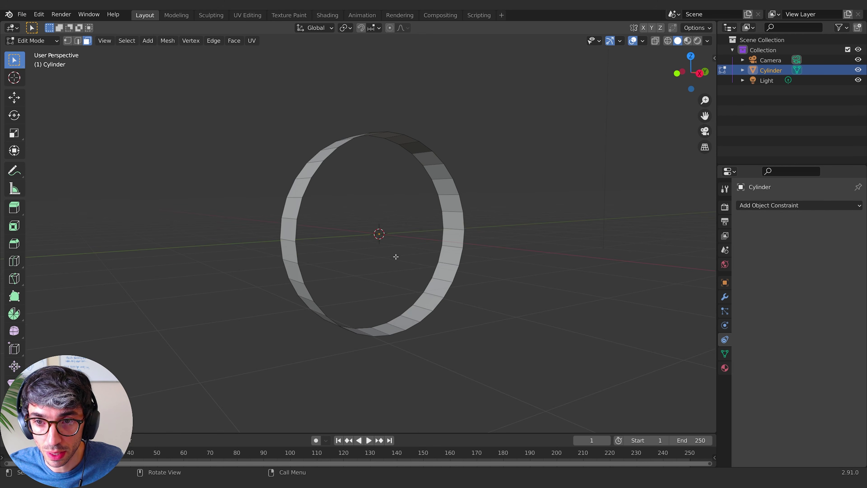
# Step: Extrude the band's front open edge loop and scale it inward to form a flat rim face
pyautogui.press('2')
pyautogui.moveTo(328, 191); pyautogui.dragTo(365, 155, button='middle')
pyautogui.keyDown('alt'); pyautogui.click(365, 155); pyautogui.keyUp('alt')
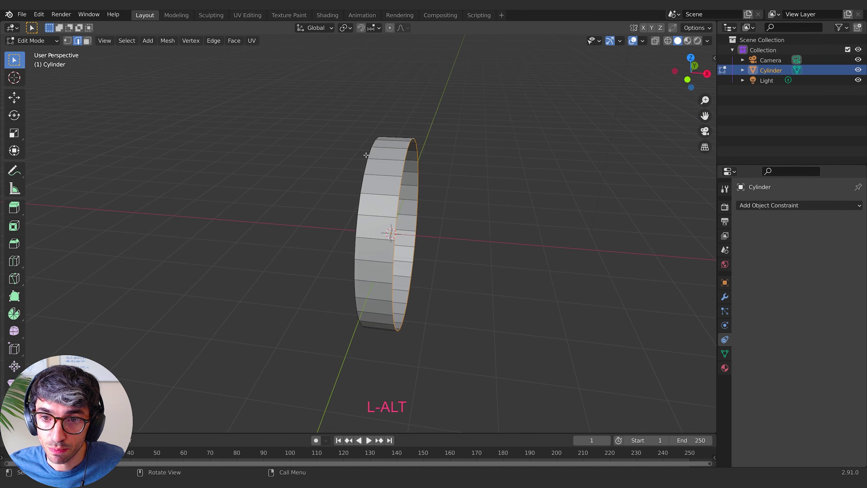
pyautogui.moveTo(382, 196); pyautogui.dragTo(405, 159, button='middle')
pyautogui.keyDown('alt'); pyautogui.click(403, 158); pyautogui.keyUp('alt')
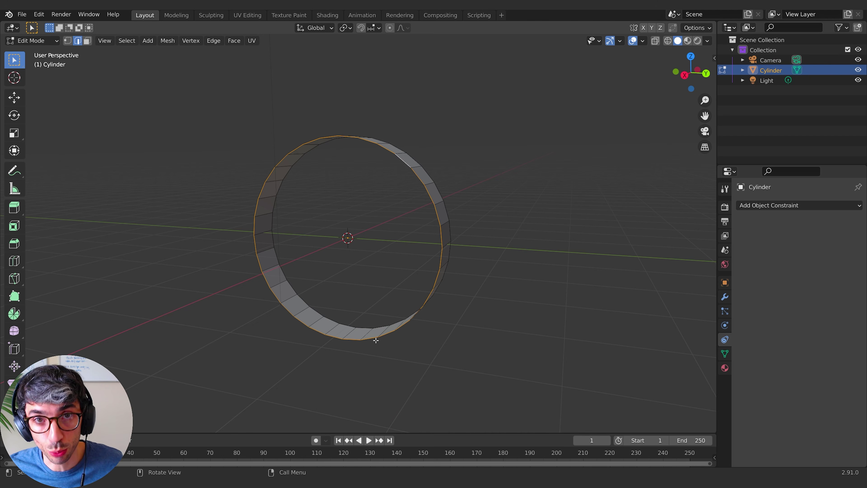
pyautogui.moveTo(364, 254); pyautogui.dragTo(373, 256, button='middle')
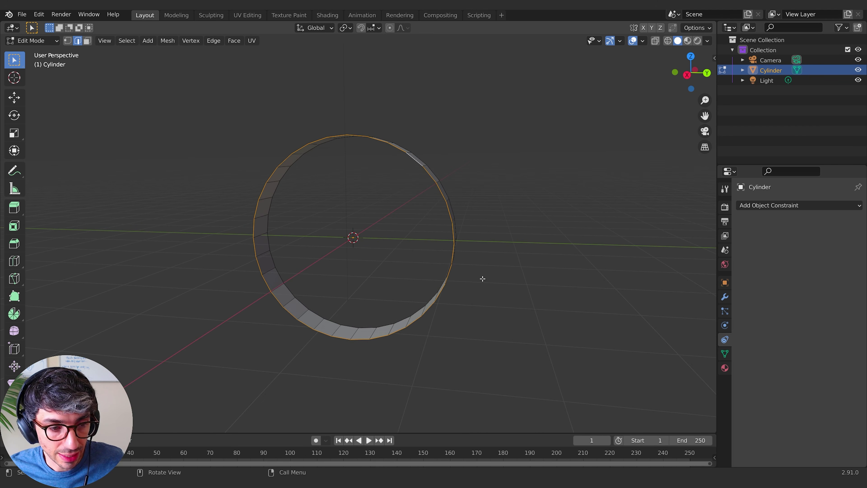
pyautogui.press('e')
pyautogui.press('Escape')
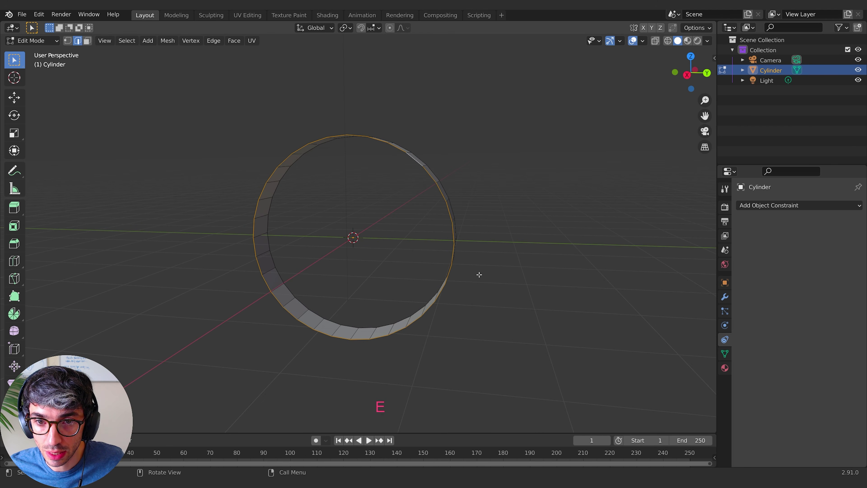
pyautogui.press('s')
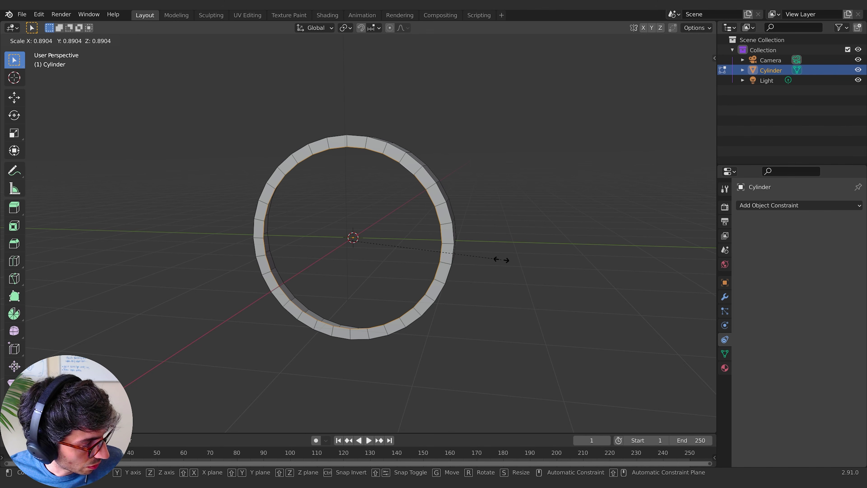
pyautogui.click(473, 259)
# Step: Extrude the rim's inner edge loop backward along the X axis by about 0.57 m to form the inner wall
pyautogui.moveTo(474, 257); pyautogui.dragTo(433, 261, button='middle')
pyautogui.press('e')
pyautogui.press('Escape')
pyautogui.press('e')
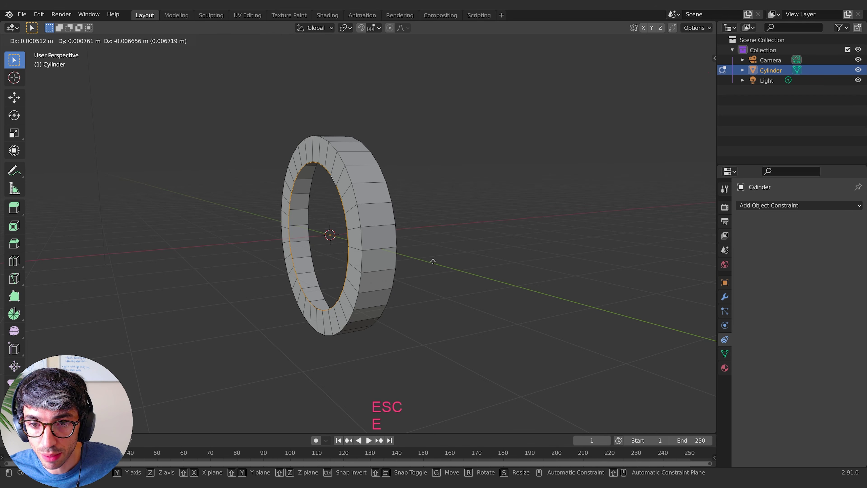
pyautogui.press('g')
pyautogui.press('x')
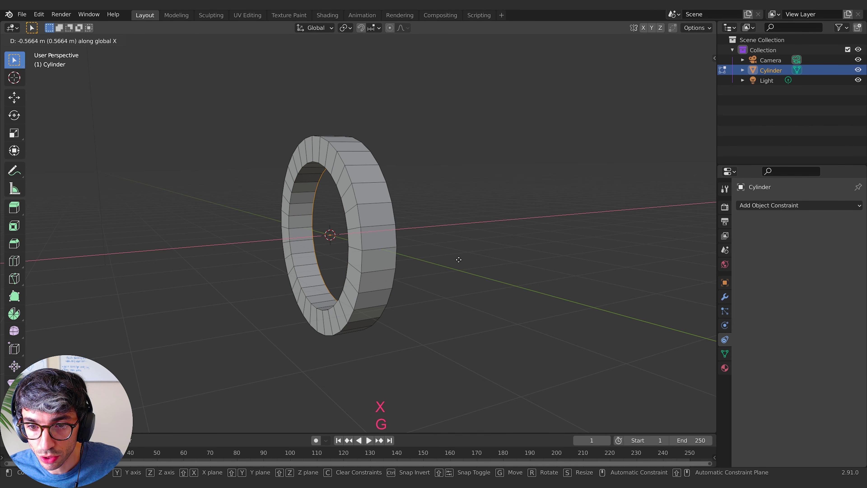
pyautogui.click(458, 260)
# Step: Add a centred loop cut around the ring's front face and bevel it by about 0.008 m into a narrow strip
pyautogui.moveTo(458, 260); pyautogui.dragTo(490, 264, button='middle')
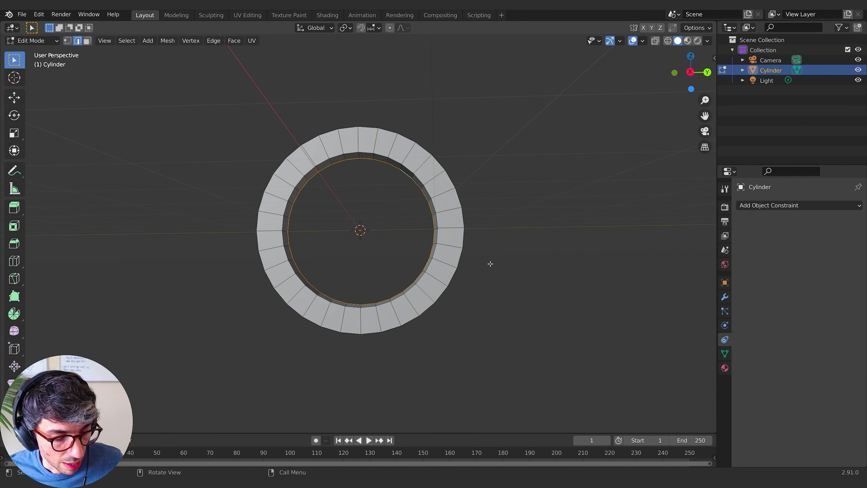
pyautogui.hotkey('ctrl', 'r')
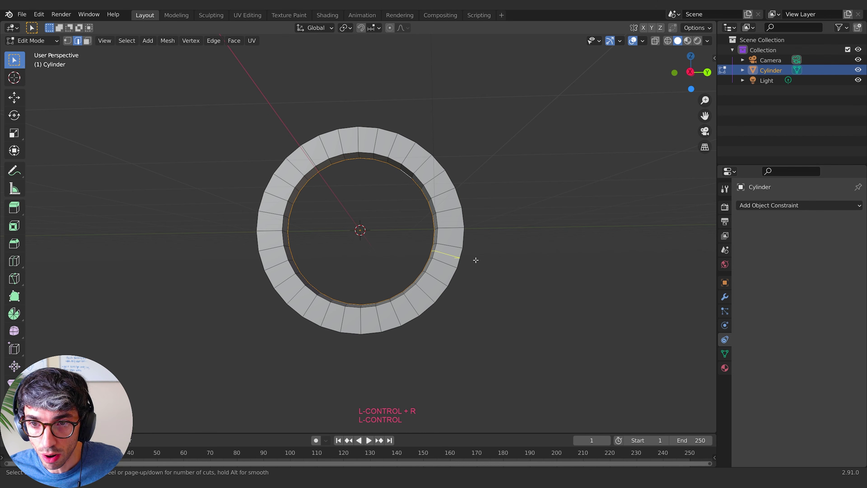
pyautogui.click(456, 225)
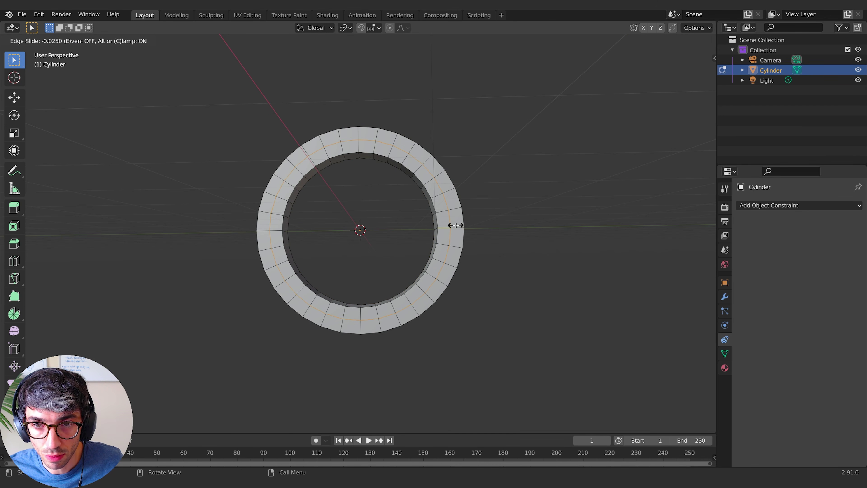
pyautogui.press('Escape')
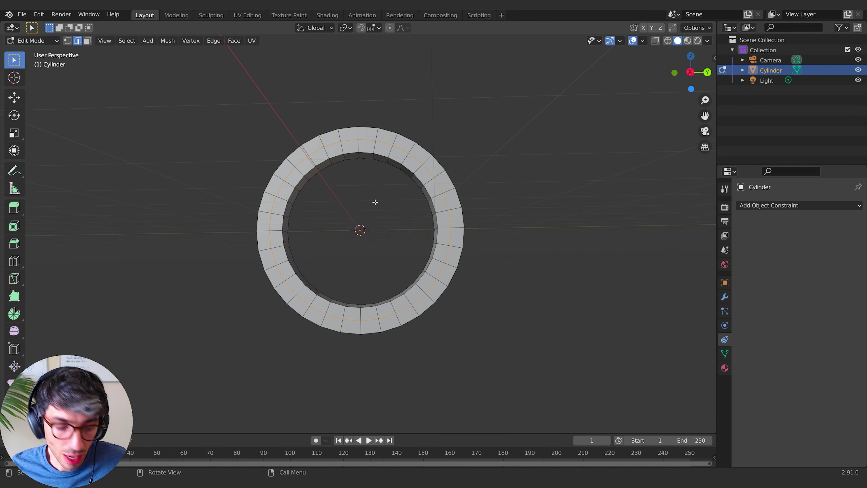
pyautogui.hotkey('ctrl', 'b')
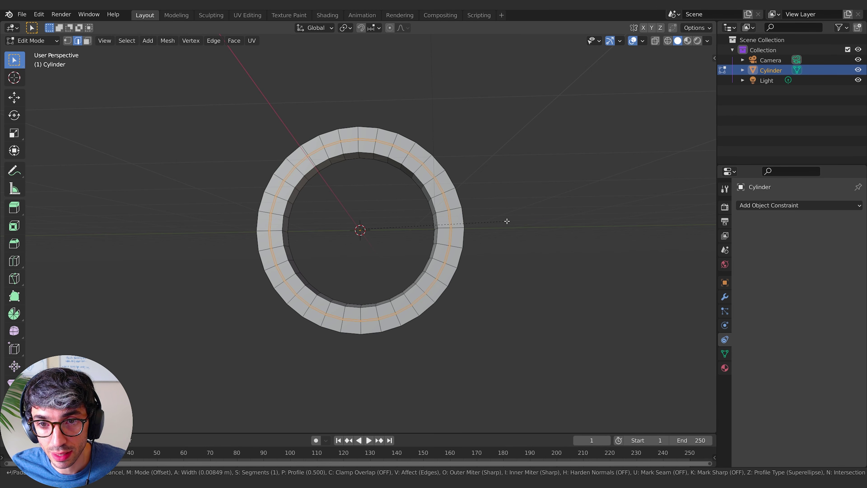
pyautogui.click(507, 222)
# Step: Extrude the narrow face strip on the ring's front outward along the X axis to form a thin raised ridge
pyautogui.scroll(3, 461, 229)
pyautogui.keyDown('shift'); pyautogui.moveTo(537, 238); pyautogui.dragTo(455, 229, button='middle'); pyautogui.keyUp('shift')
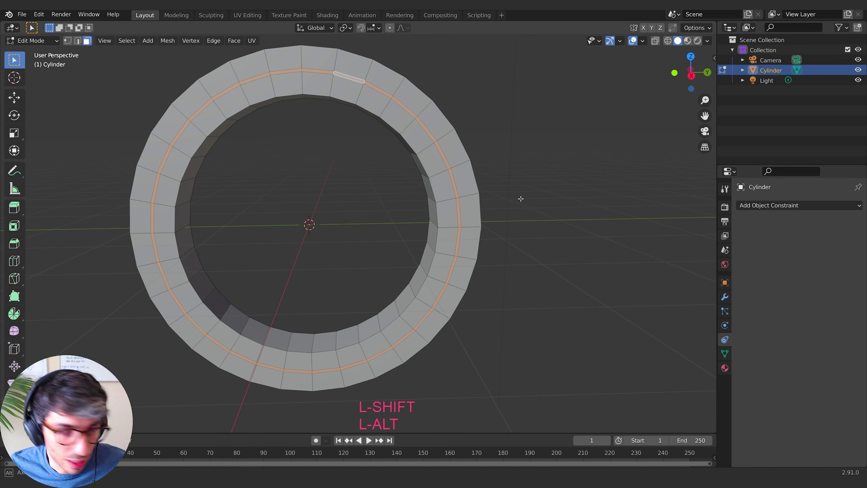
pyautogui.moveTo(520, 198); pyautogui.dragTo(481, 200, button='middle')
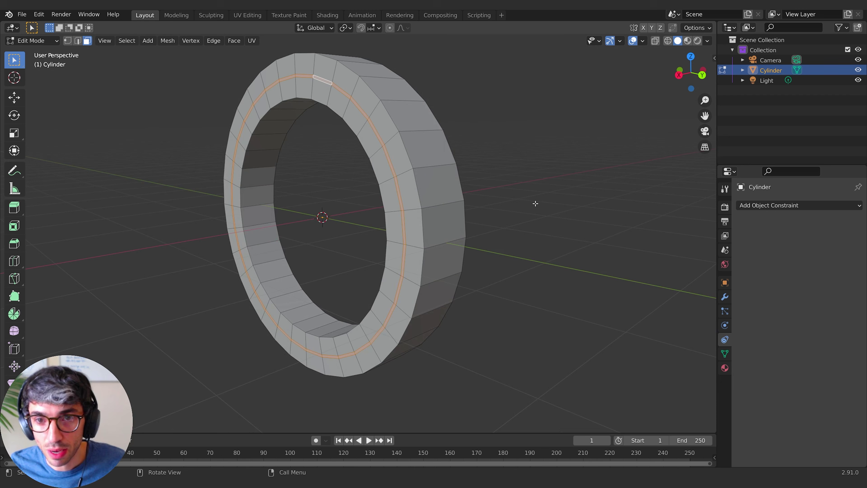
pyautogui.press('Escape')
pyautogui.press('e')
pyautogui.press('x')
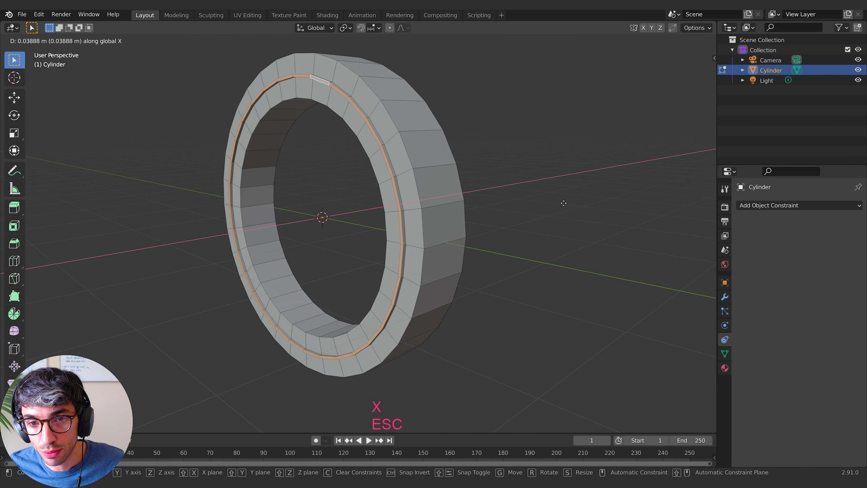
pyautogui.click(564, 203)
pyautogui.moveTo(565, 203); pyautogui.dragTo(514, 203, button='middle')
pyautogui.press('g')
pyautogui.press('x')
pyautogui.click(450, 209)
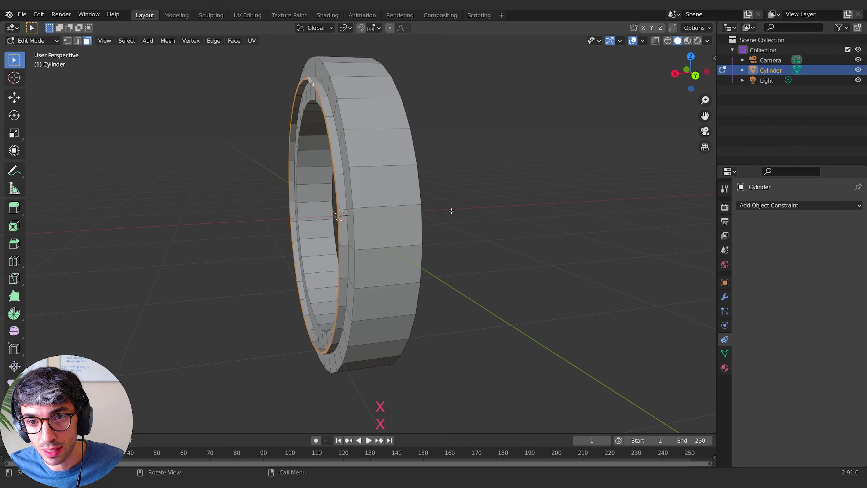
# Step: Select the two face loops on either side of the raised ridge on the ring's front
pyautogui.moveTo(451, 209); pyautogui.dragTo(505, 202, button='middle')
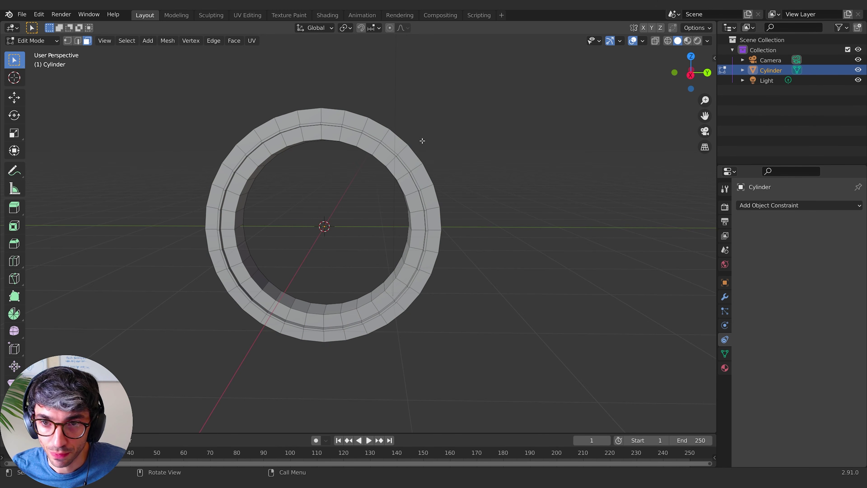
pyautogui.moveTo(439, 124); pyautogui.dragTo(442, 125, button='middle')
pyautogui.keyDown('alt'); pyautogui.click(373, 134); pyautogui.keyUp('alt')
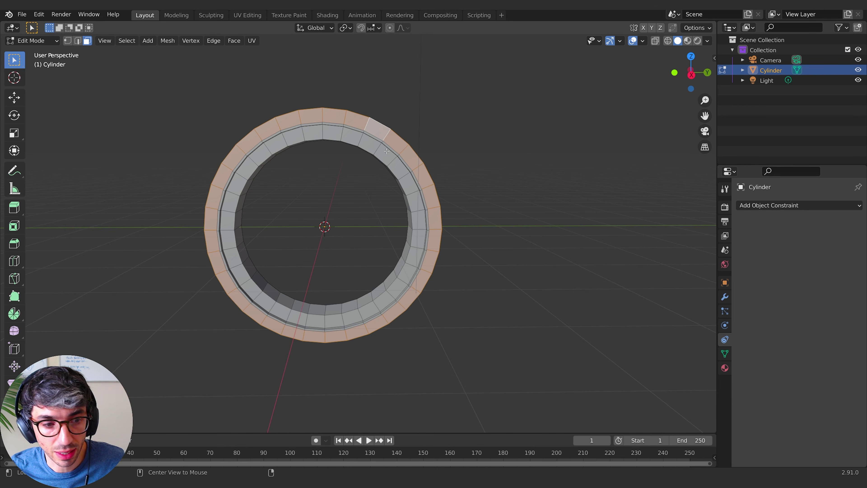
pyautogui.keyDown('alt'); pyautogui.keyDown('shift'); pyautogui.click(380, 148); pyautogui.keyUp('shift'); pyautogui.keyUp('alt')
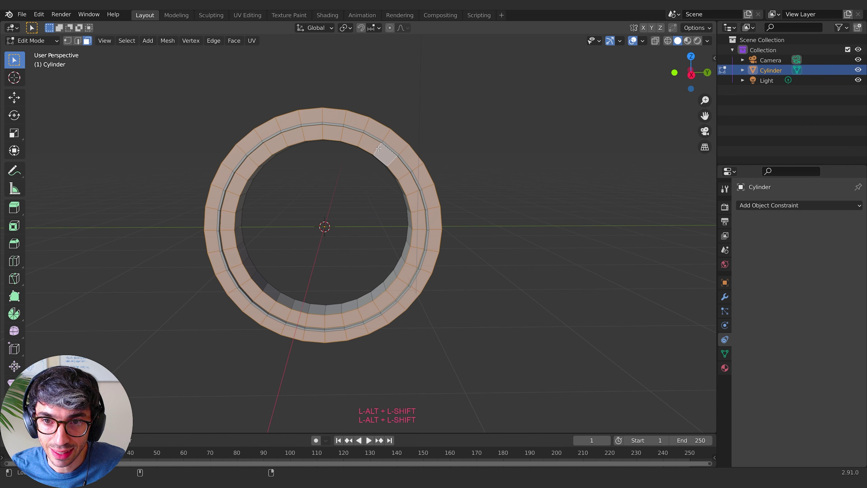
pyautogui.moveTo(380, 148); pyautogui.dragTo(348, 323, button='middle')
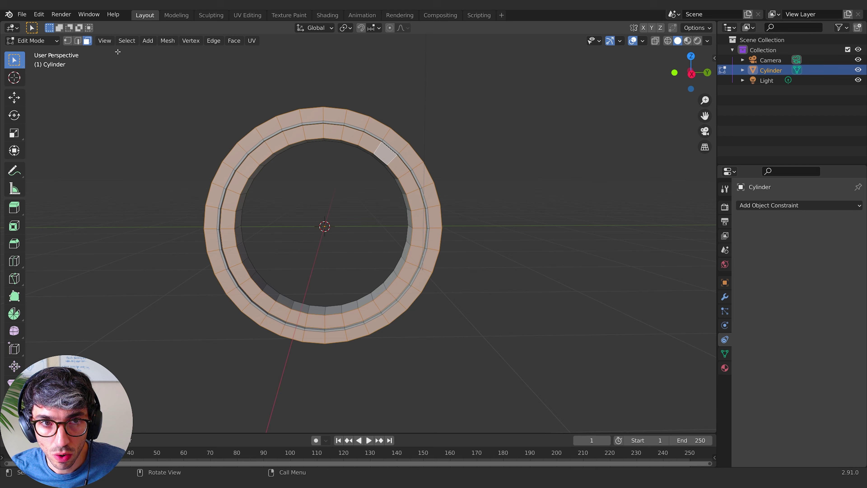
# Step: Select the radial edges of both face bands on the front rim in edge mode and bevel them by about 0.007 m
pyautogui.click(78, 41)
pyautogui.moveTo(518, 160); pyautogui.dragTo(526, 187, button='middle')
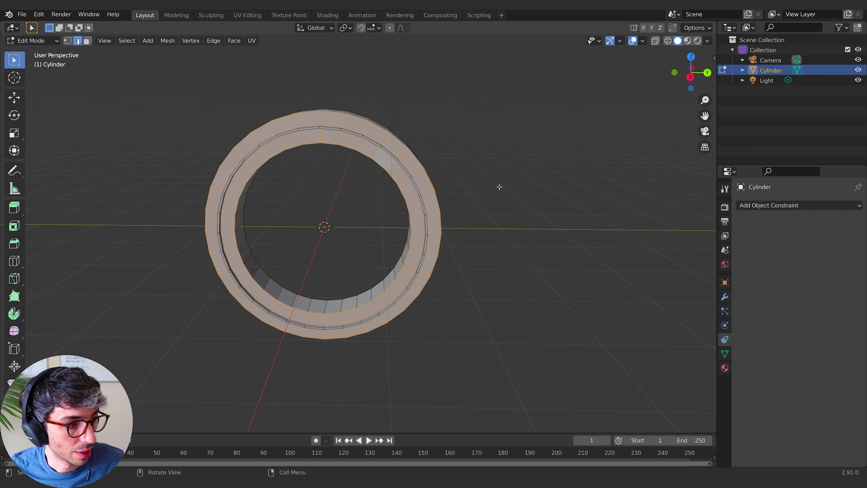
pyautogui.moveTo(499, 187); pyautogui.dragTo(410, 149, button='middle')
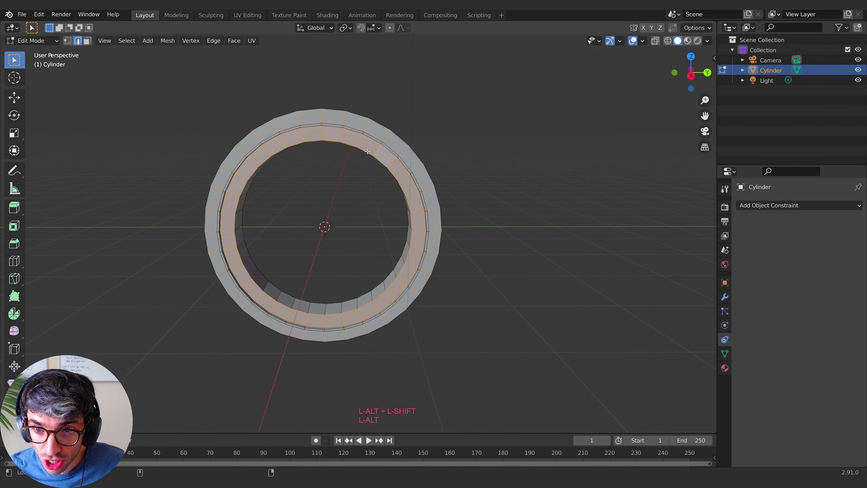
pyautogui.keyDown('alt'); pyautogui.keyDown('shift'); pyautogui.click(366, 152); pyautogui.keyUp('shift'); pyautogui.keyUp('alt')
pyautogui.moveTo(493, 223); pyautogui.dragTo(383, 180, button='middle')
pyautogui.moveTo(299, 134); pyautogui.dragTo(405, 154, button='middle')
pyautogui.keyDown('alt'); pyautogui.keyDown('shift'); pyautogui.click(336, 143); pyautogui.keyUp('shift'); pyautogui.keyUp('alt')
pyautogui.keyDown('alt'); pyautogui.keyDown('shift'); pyautogui.click(350, 133); pyautogui.keyUp('shift'); pyautogui.keyUp('alt')
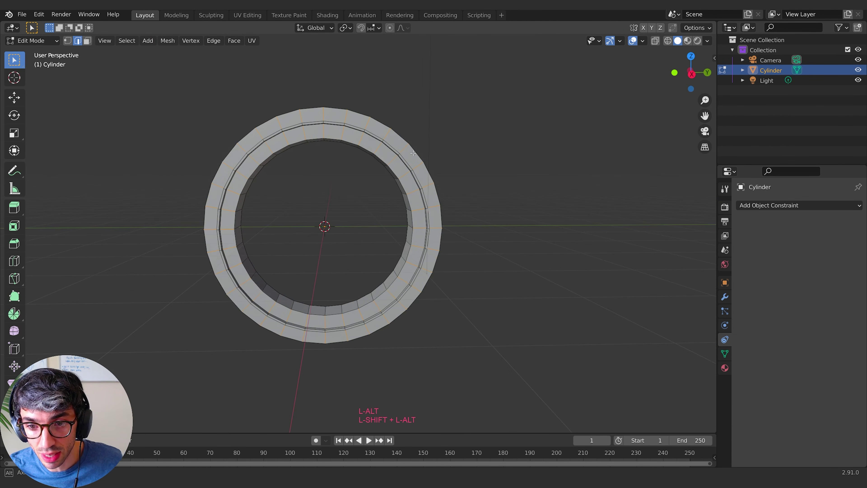
pyautogui.moveTo(550, 200)
pyautogui.mouseDown(button='middle')
pyautogui.moveTo(551, 193)
pyautogui.moveTo(540, 211)
pyautogui.mouseUp(button='middle')
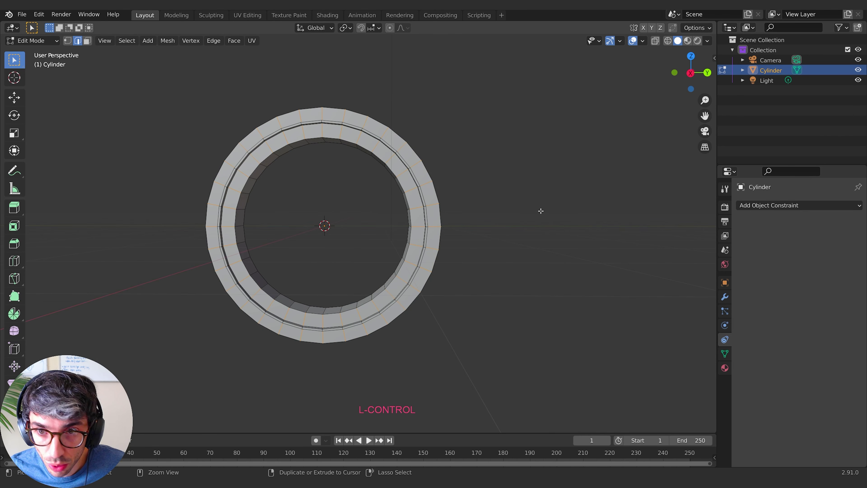
pyautogui.hotkey('ctrl', 'b')
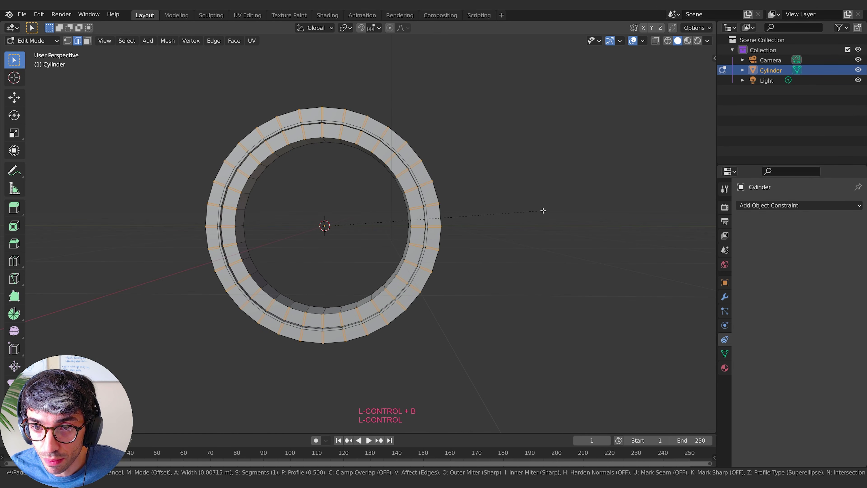
pyautogui.click(543, 211)
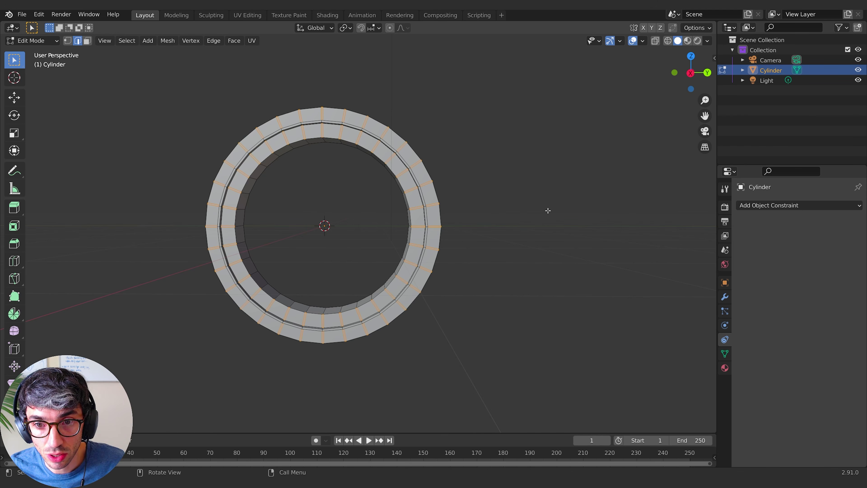
# Step: Extrude the narrow bevelled radial strips on the front rim outward along the X axis
pyautogui.moveTo(548, 209); pyautogui.dragTo(482, 224, button='middle')
pyautogui.press('e')
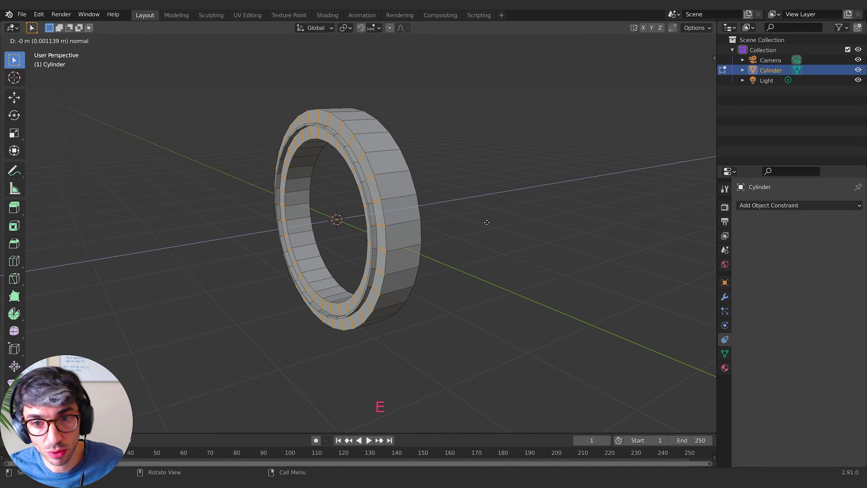
pyautogui.press('Escape')
pyautogui.press('g')
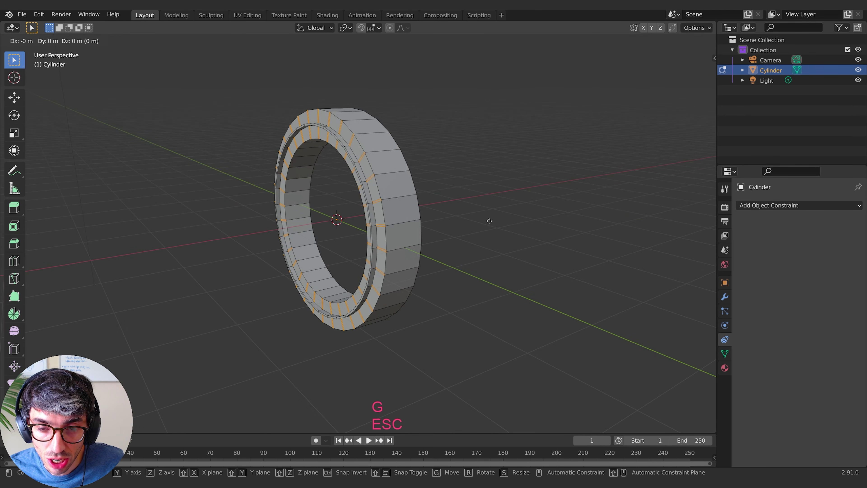
pyautogui.press('x')
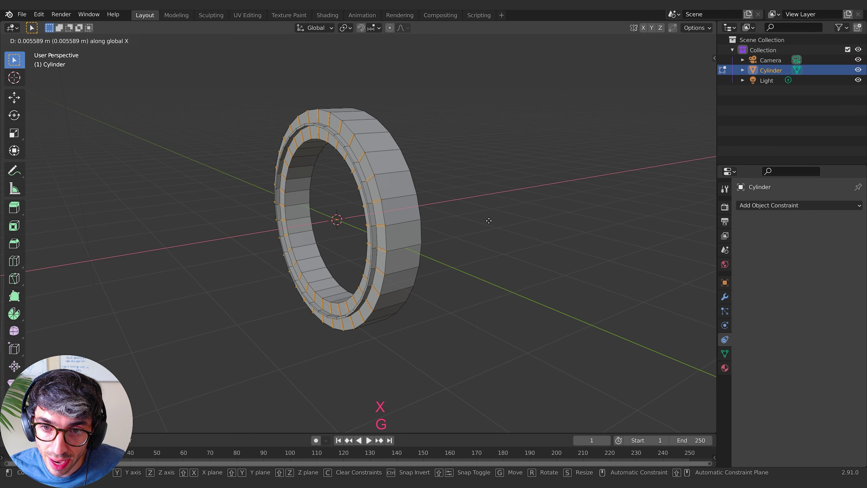
pyautogui.click(487, 221)
pyautogui.moveTo(487, 221)
pyautogui.mouseDown(button='middle')
pyautogui.moveTo(449, 220)
pyautogui.moveTo(473, 219)
pyautogui.mouseUp(button='middle')
pyautogui.moveTo(341, 177); pyautogui.dragTo(430, 231, button='middle')
# Step: Leave Edit Mode and add a Subdivision Surface modifier to the ring with the viewport level set to 2
pyautogui.press('Tab')
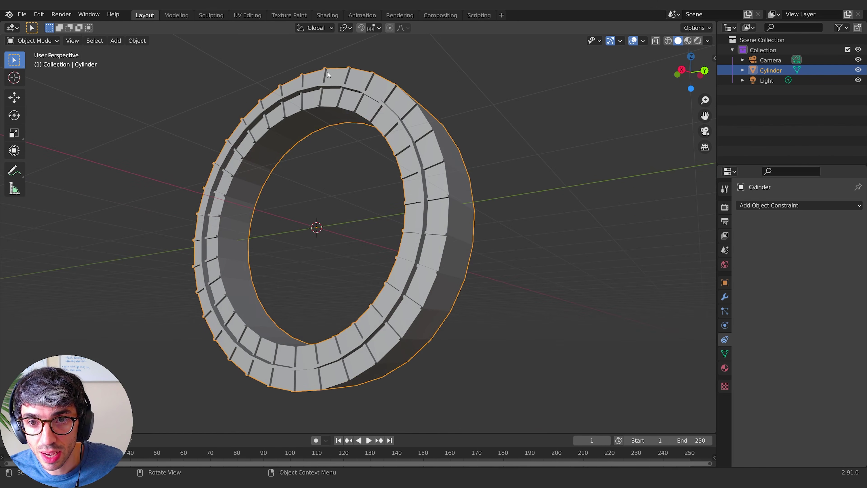
pyautogui.moveTo(251, 232); pyautogui.dragTo(330, 314, button='middle')
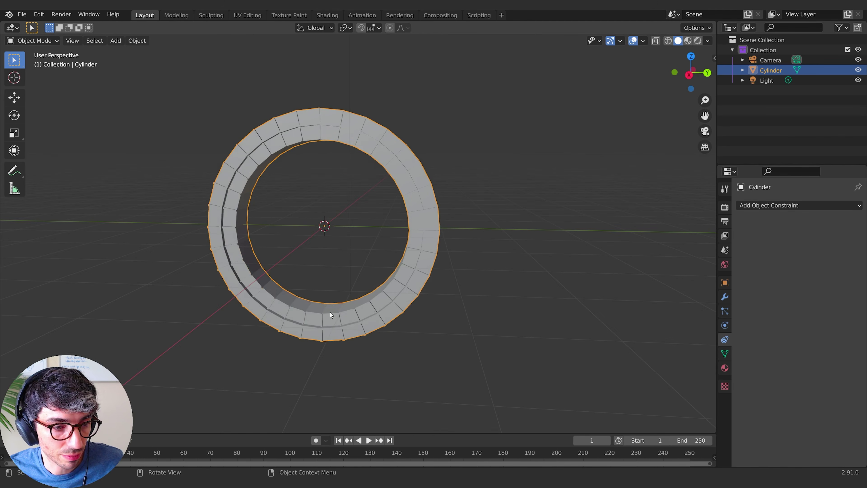
pyautogui.moveTo(303, 279); pyautogui.dragTo(367, 275, button='middle')
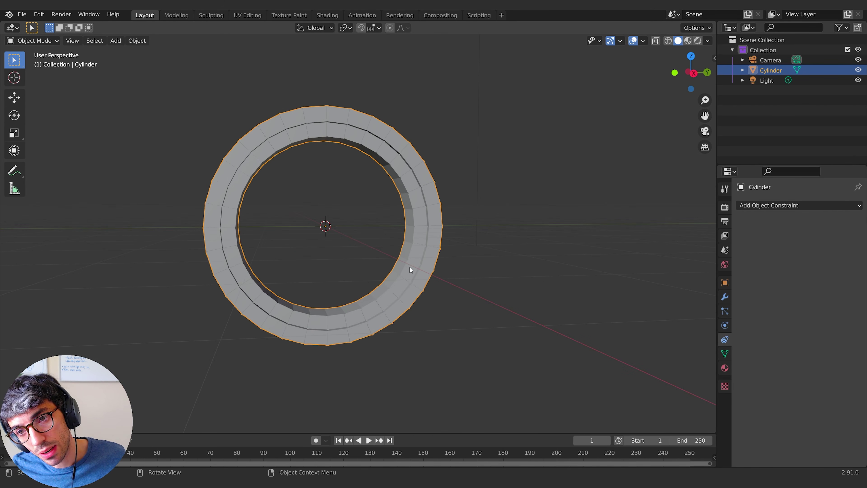
pyautogui.click(725, 297)
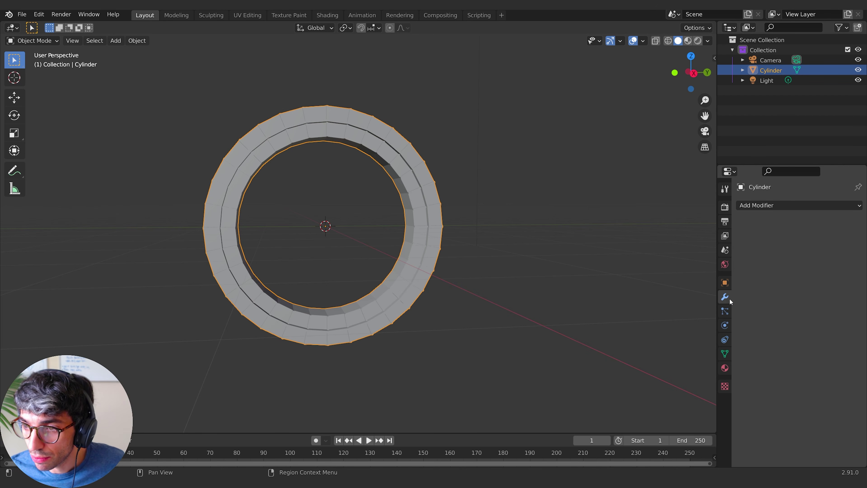
pyautogui.click(787, 204)
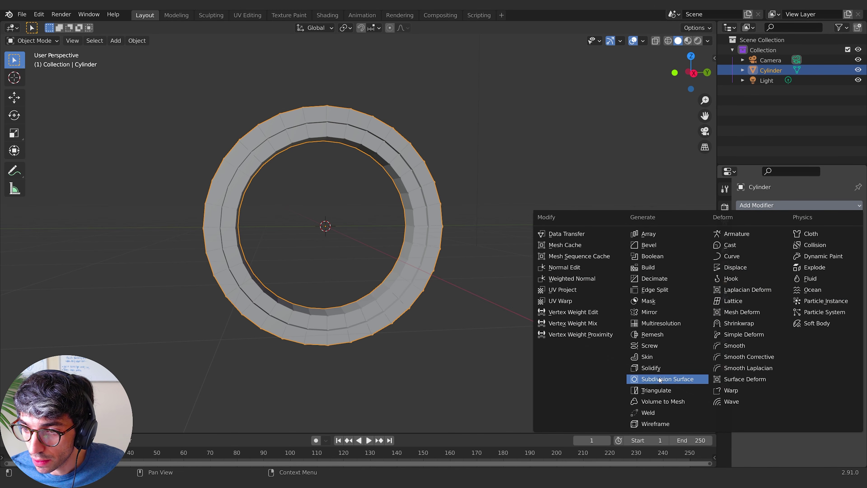
pyautogui.click(639, 378)
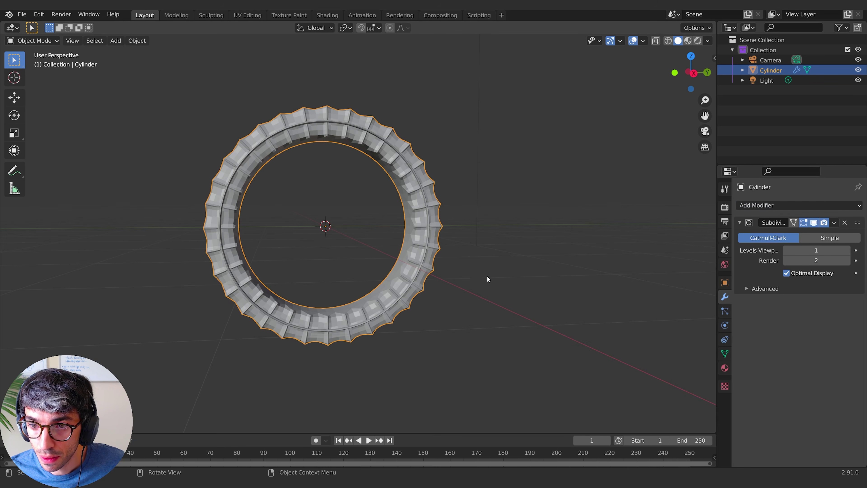
pyautogui.click(847, 250)
pyautogui.moveTo(546, 291); pyautogui.dragTo(428, 275, button='middle')
pyautogui.press('Tab')
pyautogui.press('Tab')
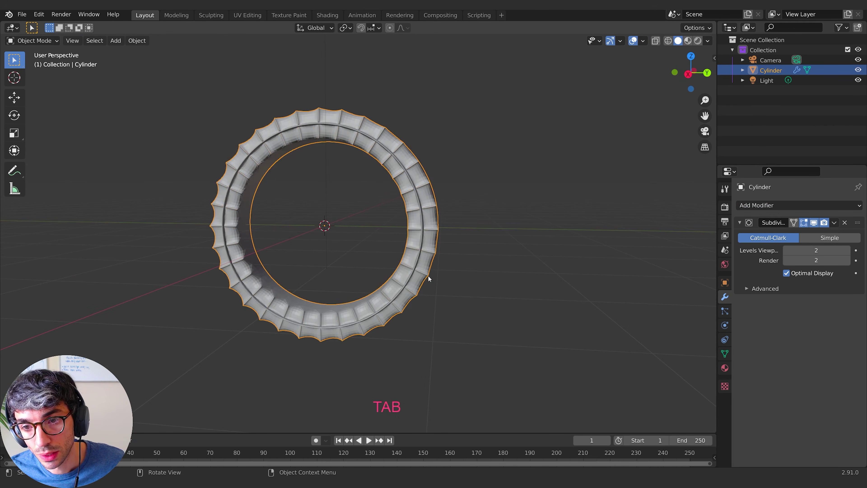
# Step: Apply smooth shading to the ring
pyautogui.rightClick(415, 269)
pyautogui.click(416, 269)
pyautogui.moveTo(481, 293); pyautogui.dragTo(419, 291, button='middle')
# Step: Try a loop cut around the ring's wall in Edit Mode and turn off the Subdivision Surface display for Edit Mode
pyautogui.press('Tab')
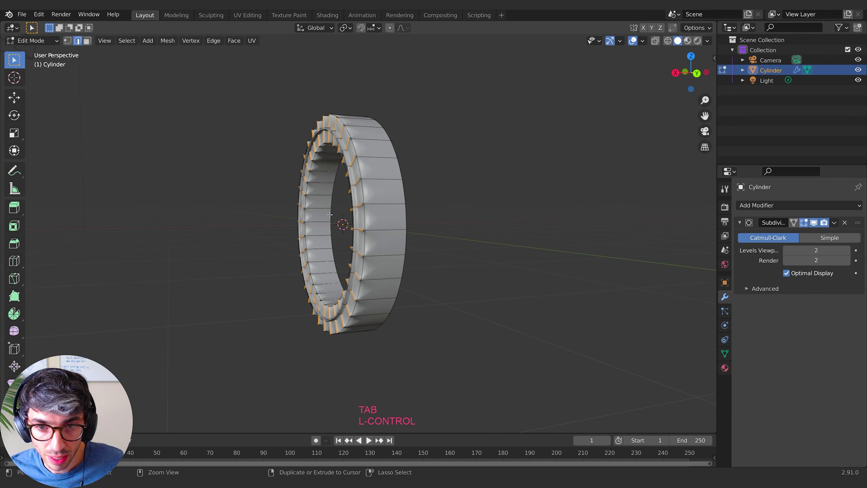
pyautogui.hotkey('ctrl', 'r')
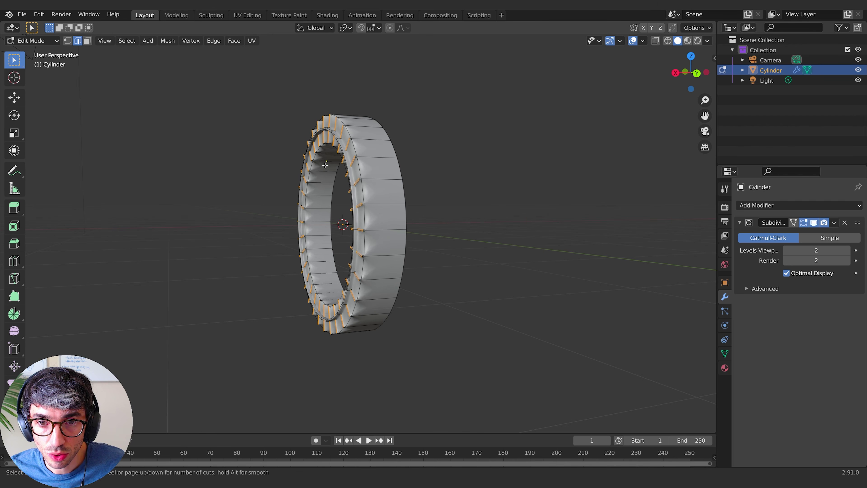
pyautogui.moveTo(81, 49); pyautogui.dragTo(308, 260, button='middle')
pyautogui.scroll(4, 288, 249)
pyautogui.scroll(3, 250, 267)
pyautogui.moveTo(266, 256); pyautogui.dragTo(349, 247, button='middle')
pyautogui.scroll(-4, 349, 246)
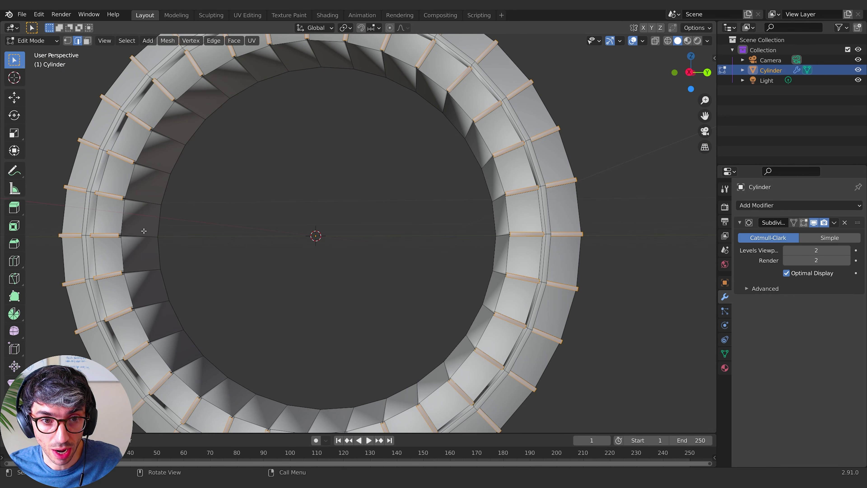
# Step: Focus on a front edge of the inner wall and try again to add a loop cut around the wall
pyautogui.click(124, 202)
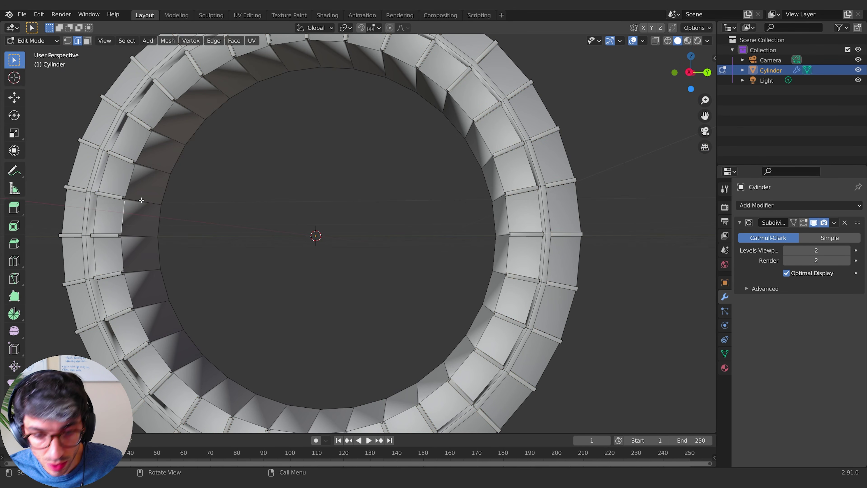
pyautogui.press('KP_Decimal')
pyautogui.moveTo(444, 202); pyautogui.dragTo(362, 202, button='middle')
pyautogui.keyDown('shift'); pyautogui.moveTo(403, 203); pyautogui.dragTo(396, 260, button='middle'); pyautogui.keyUp('shift')
pyautogui.scroll(-6, 369, 259)
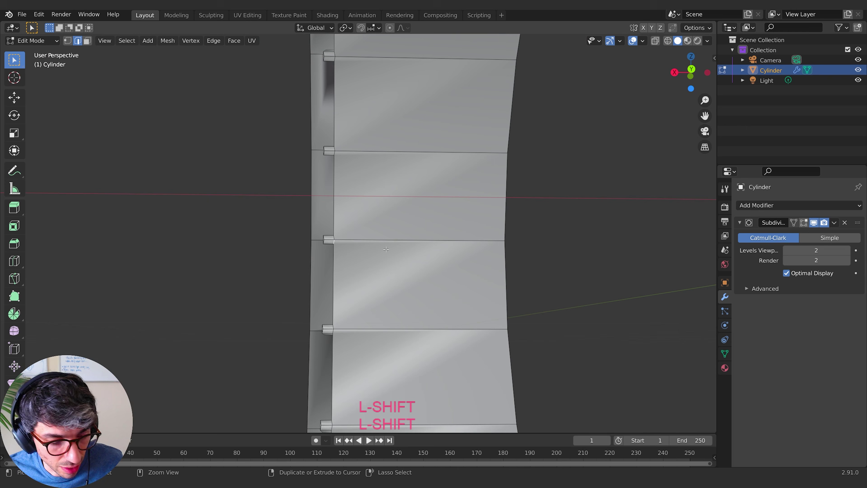
pyautogui.hotkey('ctrl', 'r')
pyautogui.rightClick(406, 304)
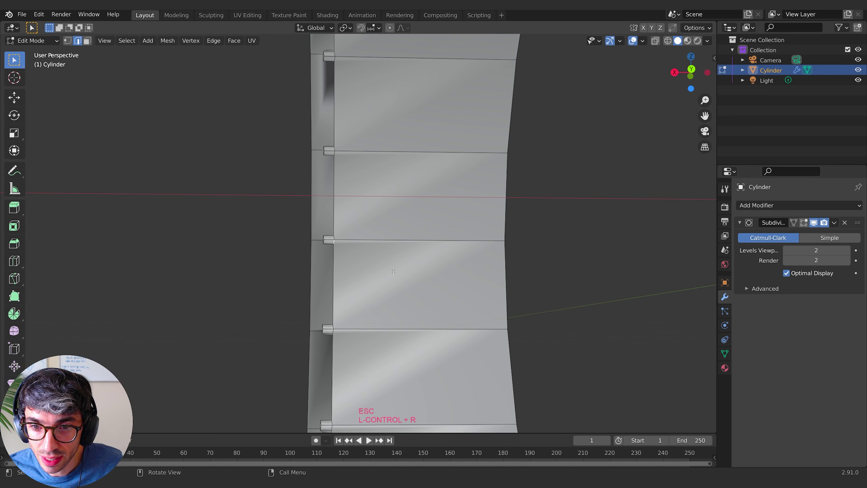
pyautogui.scroll(4, 393, 271)
# Step: Select the inner wall's open back vertex loop and move it about 0.44 m along the X axis toward the front rim
pyautogui.click(68, 40)
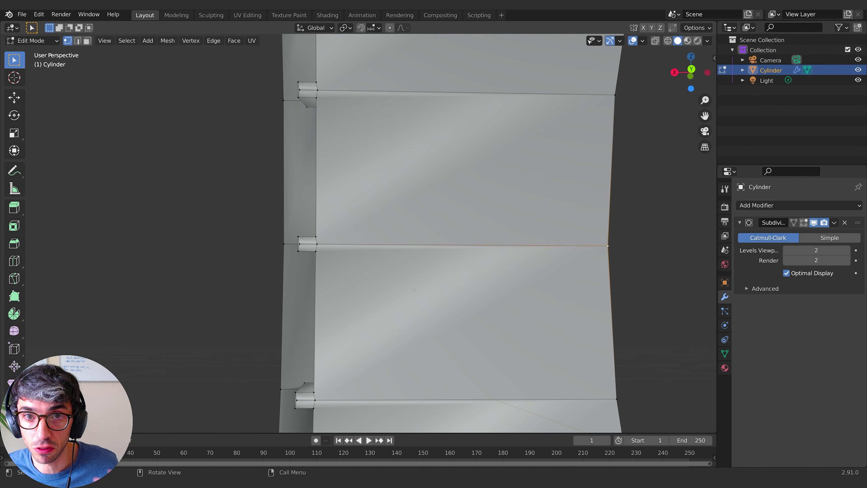
pyautogui.scroll(-2, 413, 290)
pyautogui.moveTo(414, 289); pyautogui.dragTo(383, 347, button='middle')
pyautogui.scroll(-7, 418, 296)
pyautogui.moveTo(445, 343); pyautogui.dragTo(426, 161, button='middle')
pyautogui.keyDown('alt'); pyautogui.click(413, 351); pyautogui.keyUp('alt')
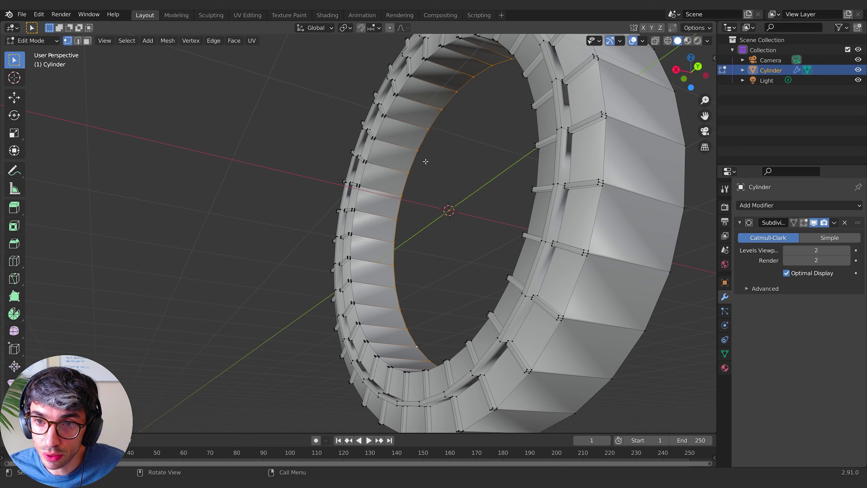
pyautogui.scroll(-5, 446, 123)
pyautogui.moveTo(499, 288); pyautogui.dragTo(401, 273, button='middle')
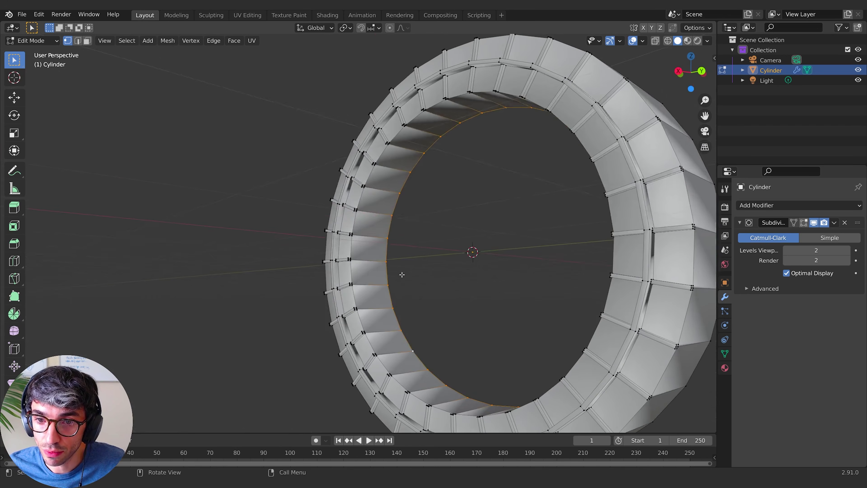
pyautogui.scroll(6, 401, 242)
pyautogui.scroll(-5, 405, 281)
pyautogui.moveTo(442, 306); pyautogui.dragTo(461, 273, button='middle')
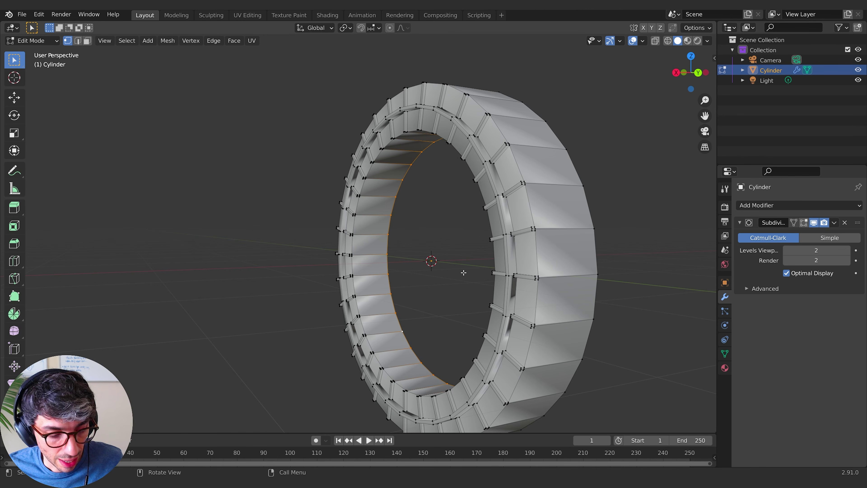
pyautogui.press('g')
pyautogui.press('x')
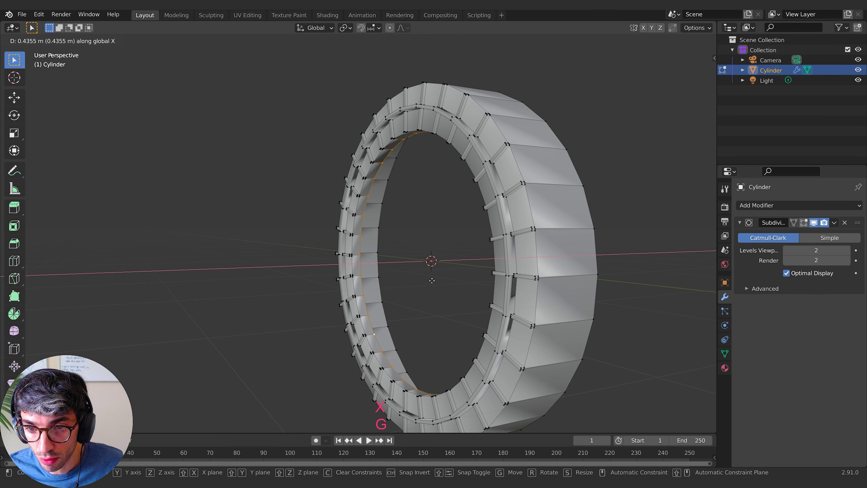
pyautogui.click(425, 281)
# Step: Extrude the inner wall's selected vertex loop about 0.5 m along the X axis toward the back of the ring
pyautogui.scroll(6, 308, 298)
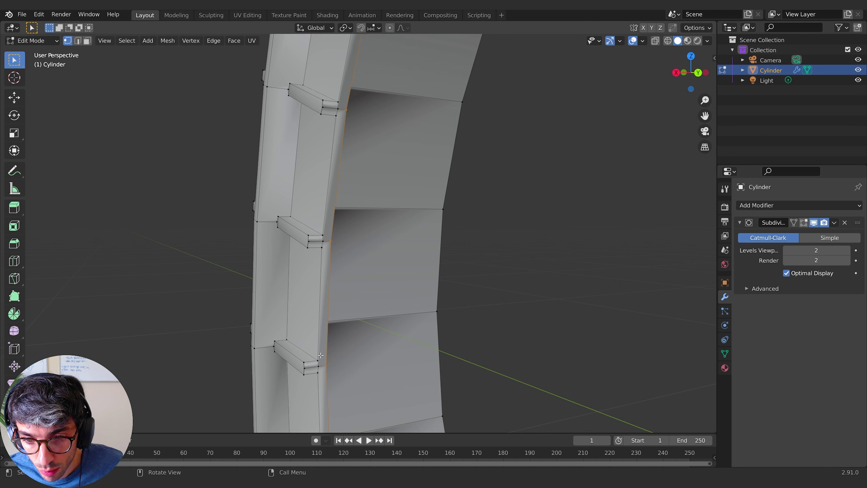
pyautogui.scroll(-6, 325, 268)
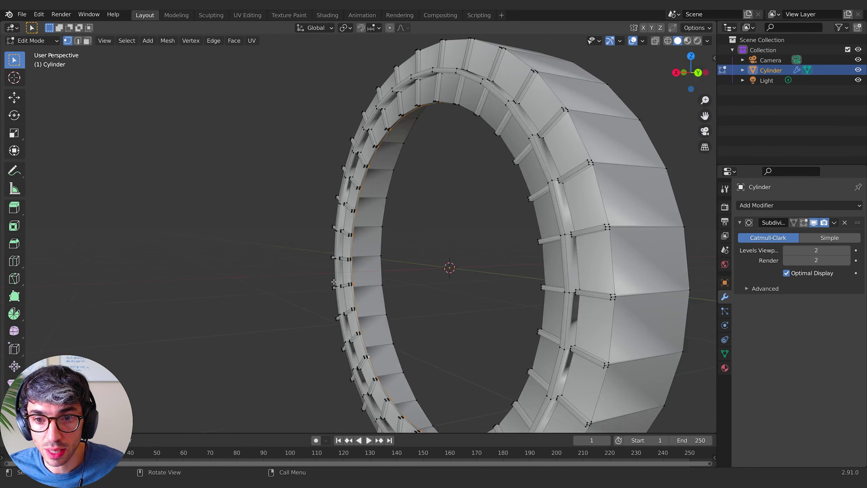
pyautogui.press('e')
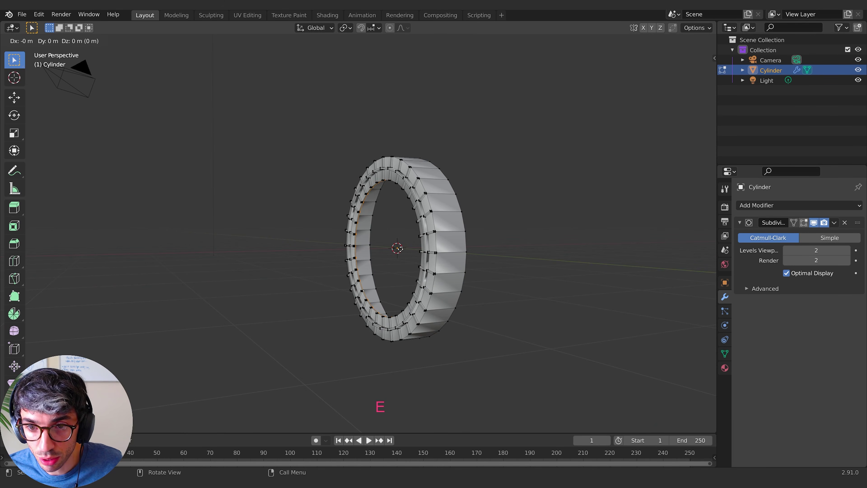
pyautogui.press('g')
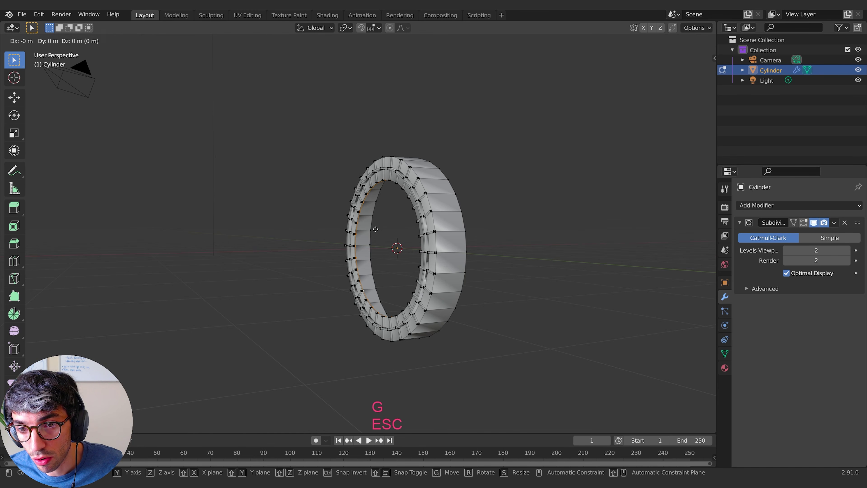
pyautogui.press('x')
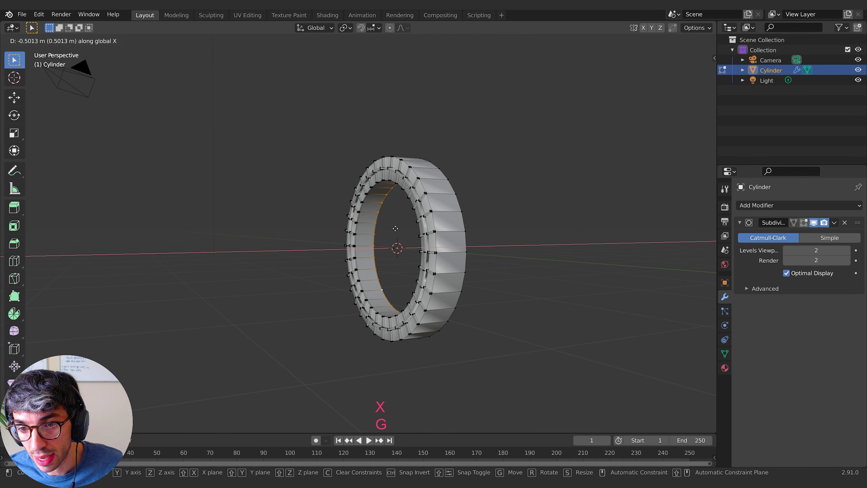
pyautogui.click(395, 228)
# Step: Extrude the inner wall's back edge loop again and move it a very short distance along the X axis
pyautogui.scroll(8, 409, 240)
pyautogui.scroll(-6, 418, 249)
pyautogui.moveTo(418, 248); pyautogui.dragTo(407, 202, button='middle')
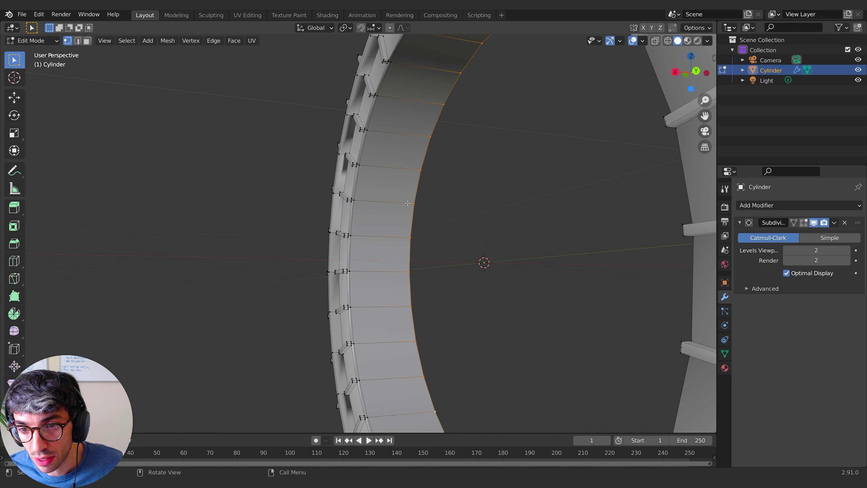
pyautogui.press('e')
pyautogui.press('Escape')
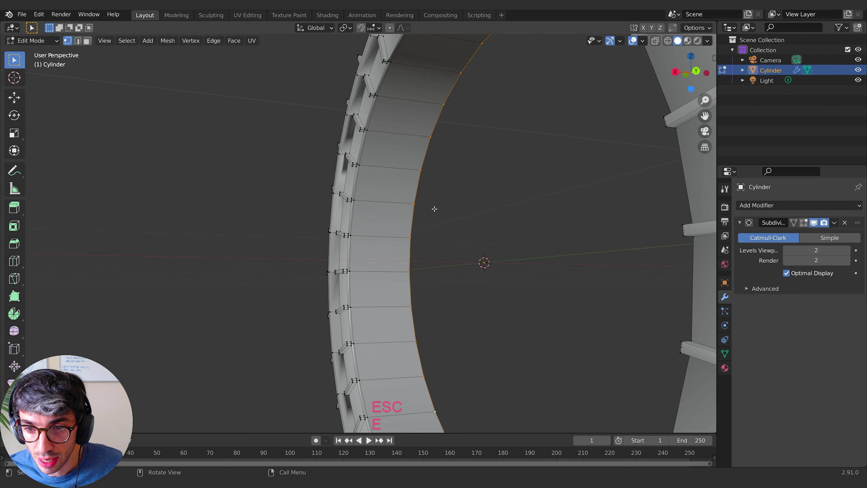
pyautogui.press('g')
pyautogui.press('x')
pyautogui.click(435, 207)
pyautogui.scroll(4, 475, 253)
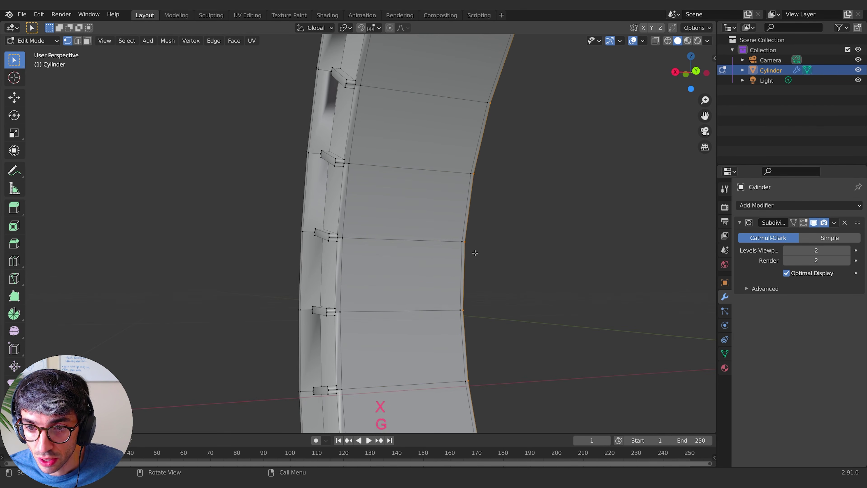
# Step: Select the inner wall's front vertex loop beside the radial strips and try to shift it slightly along the X axis
pyautogui.moveTo(475, 253); pyautogui.dragTo(459, 182, button='middle')
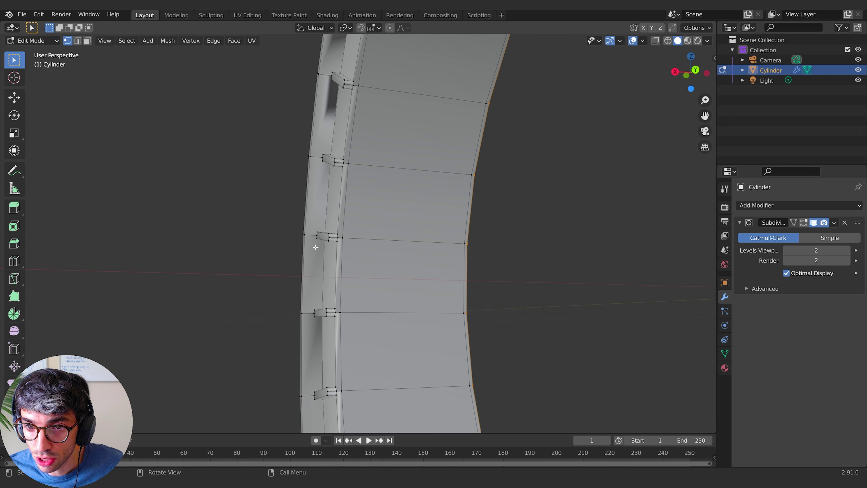
pyautogui.moveTo(315, 247); pyautogui.dragTo(384, 231, button='middle')
pyautogui.keyDown('alt'); pyautogui.click(384, 231); pyautogui.keyUp('alt')
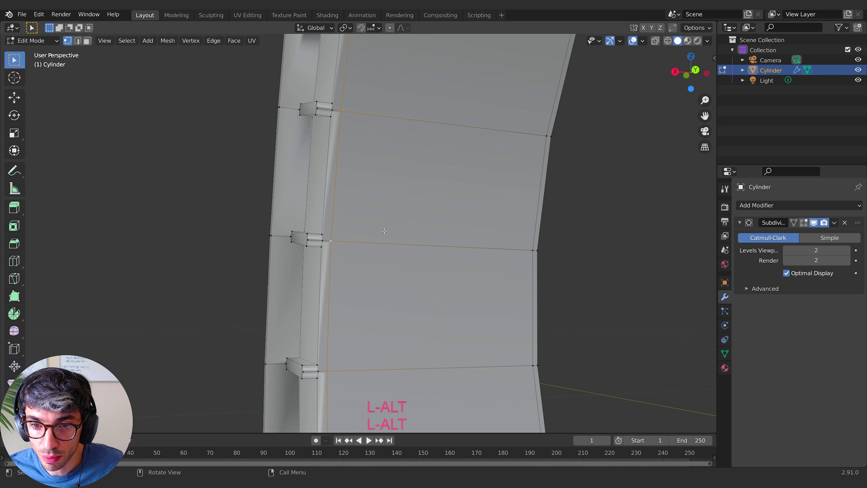
pyautogui.press('g')
pyautogui.press('x')
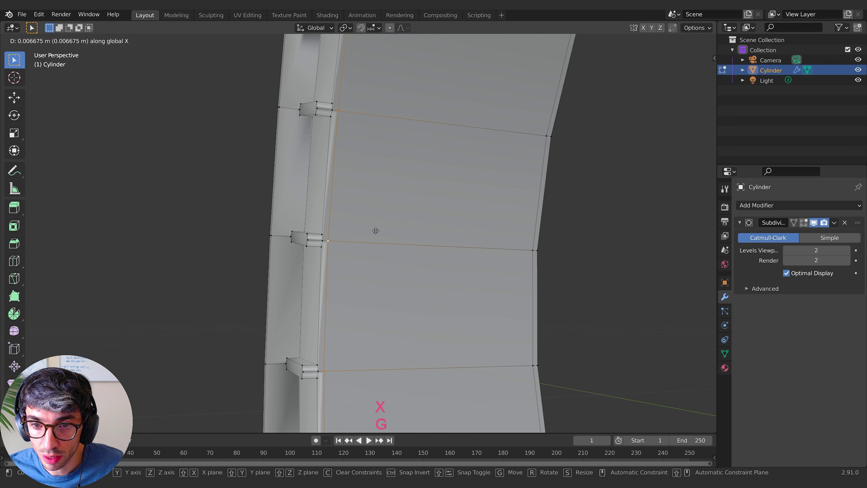
pyautogui.press('x')
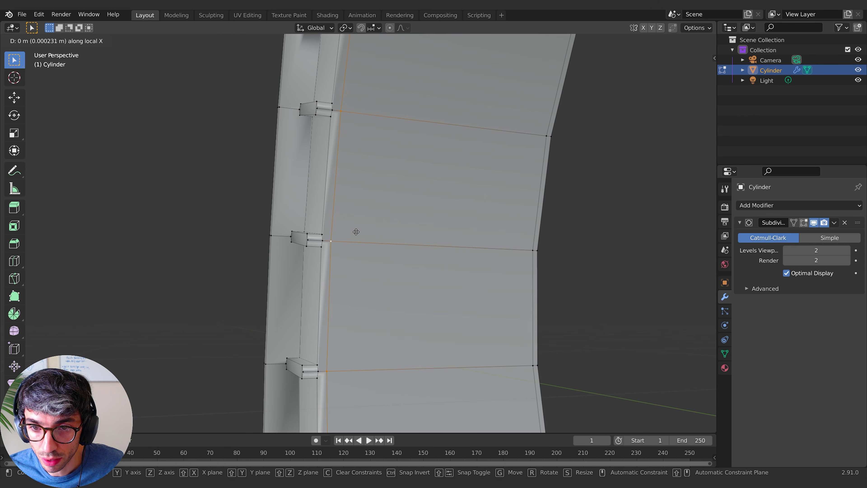
pyautogui.press('Escape')
pyautogui.press('g')
pyautogui.press('x')
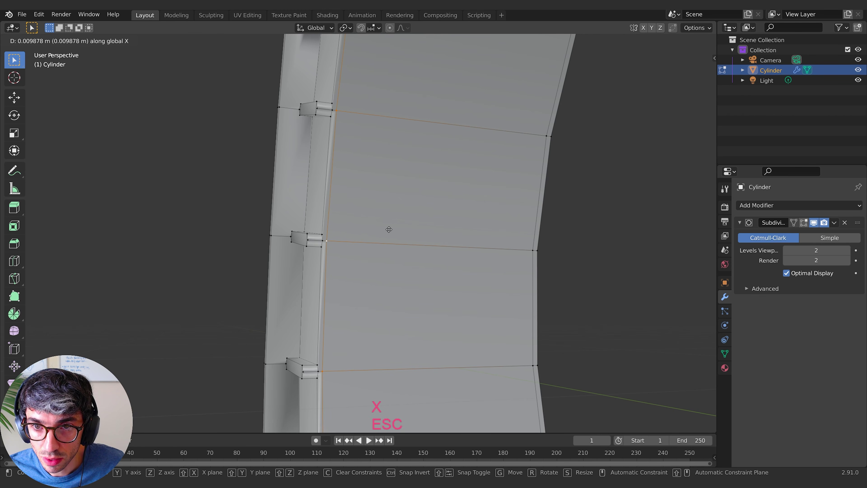
pyautogui.press('Escape')
# Step: Examine the smoothed inner wall and front rim in Object Mode
pyautogui.press('Tab')
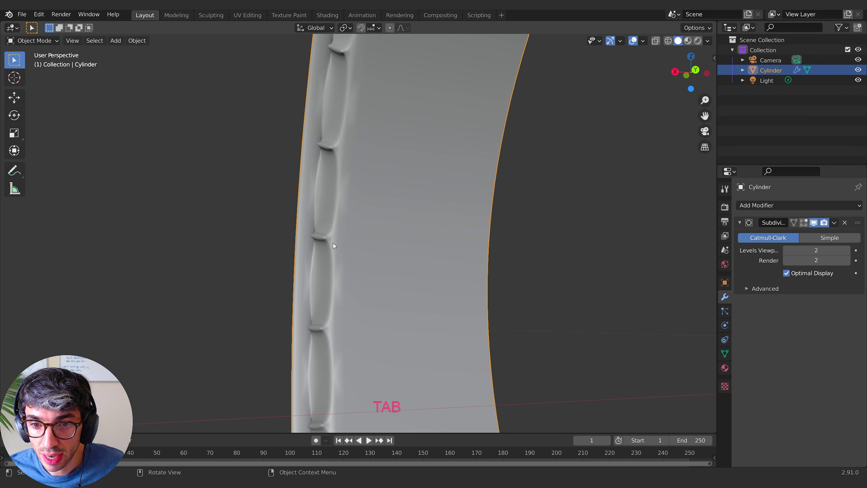
pyautogui.moveTo(333, 243); pyautogui.dragTo(422, 291, button='middle')
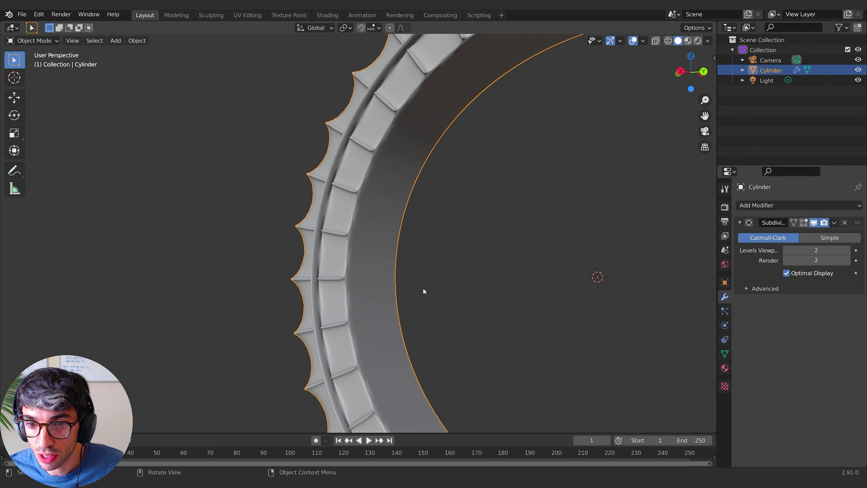
pyautogui.scroll(-5, 423, 288)
pyautogui.moveTo(486, 305); pyautogui.dragTo(376, 270, button='middle')
pyautogui.scroll(5, 374, 269)
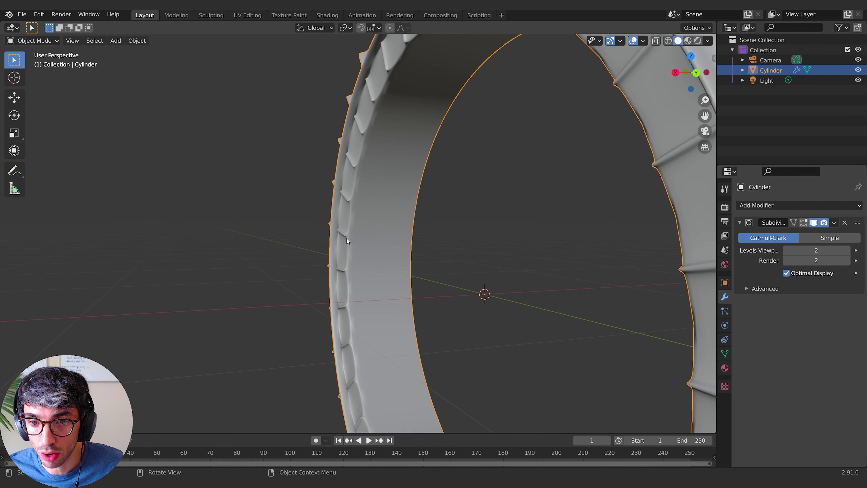
pyautogui.scroll(2, 347, 239)
# Step: Nudge the inner wall's front vertex loop along the X axis in Edit Mode and return to Object Mode
pyautogui.press('Tab')
pyautogui.scroll(2, 356, 225)
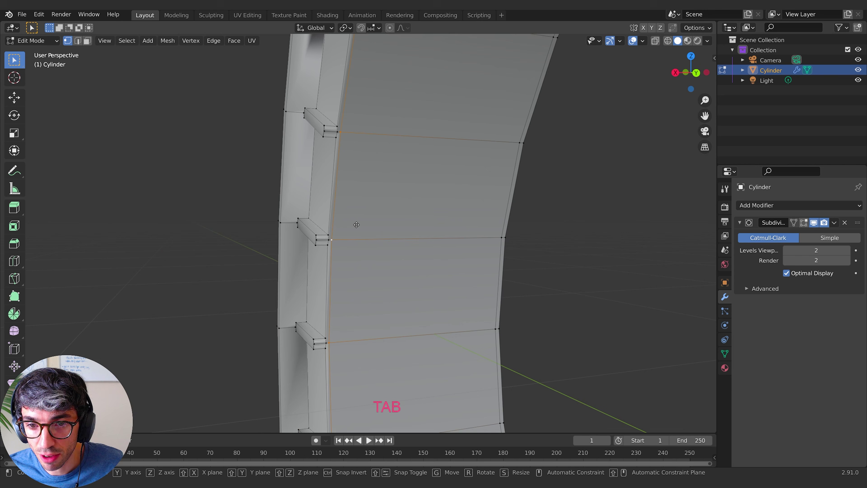
pyautogui.press('g')
pyautogui.press('x')
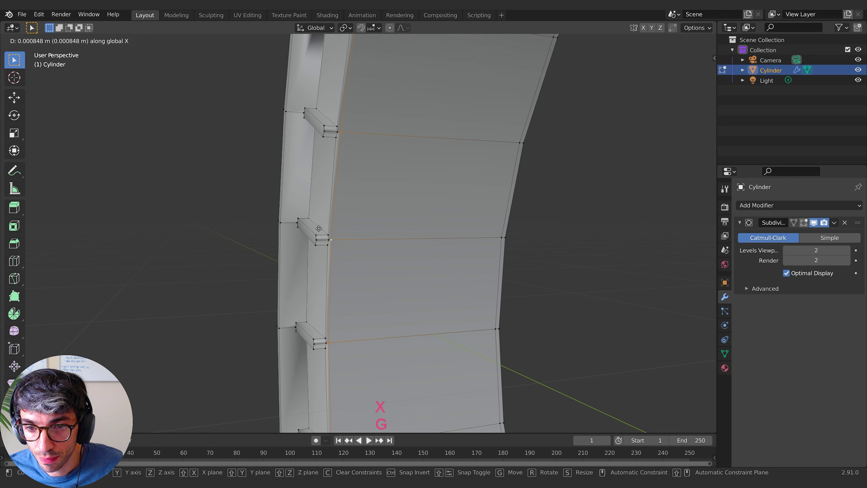
pyautogui.click(175, 229)
pyautogui.press('Tab')
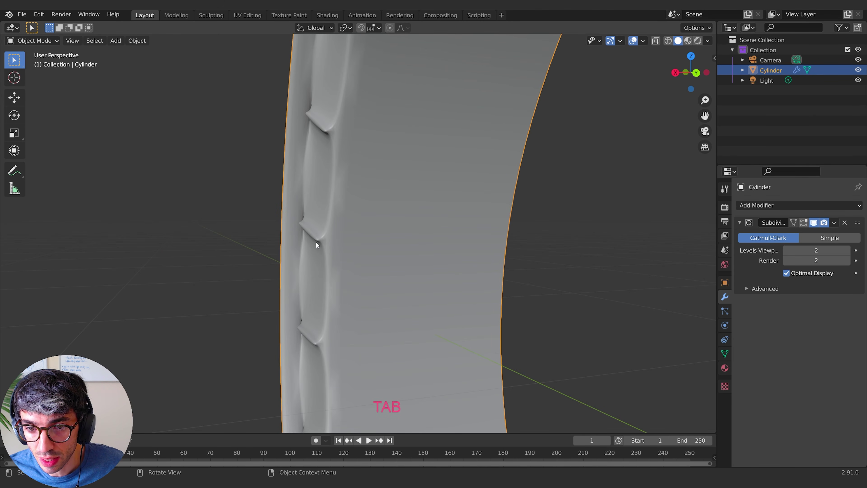
# Step: Select the outer wall's back vertex loop and move it along the X axis until it sits close behind the front rim
pyautogui.scroll(-6, 316, 242)
pyautogui.scroll(-2, 380, 252)
pyautogui.moveTo(300, 248); pyautogui.dragTo(421, 254, button='middle')
pyautogui.scroll(-3, 427, 260)
pyautogui.press('Tab')
pyautogui.scroll(4, 421, 254)
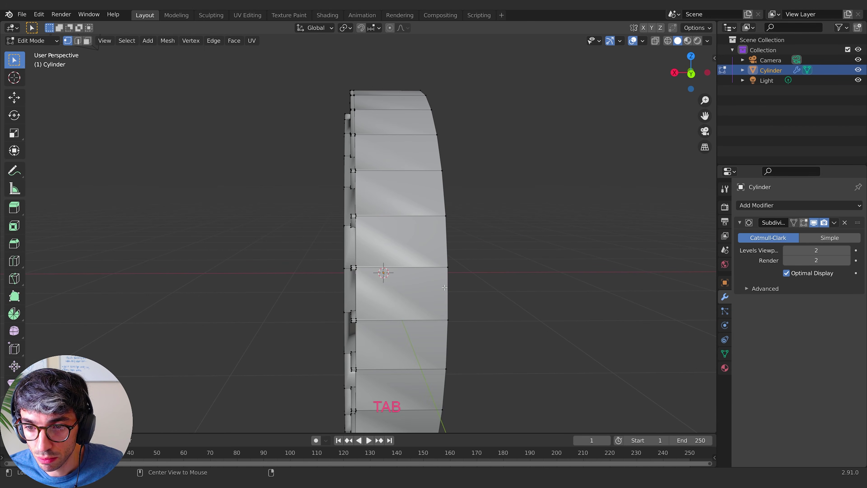
pyautogui.keyDown('alt'); pyautogui.click(444, 287); pyautogui.keyUp('alt')
pyautogui.press('g')
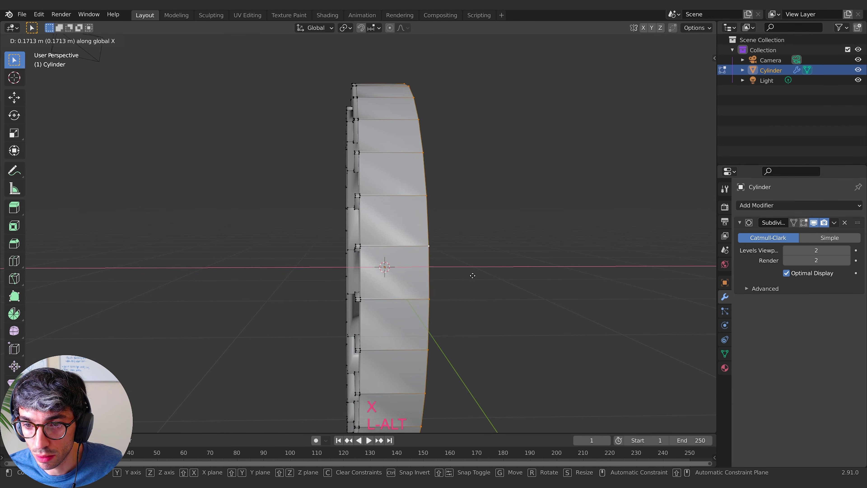
pyautogui.press('x')
pyautogui.click(440, 275)
# Step: Extrude the outer vertex loop backward along the X axis to form an outer wall reaching about the inner wall's back edge
pyautogui.moveTo(440, 274); pyautogui.dragTo(395, 273, button='middle')
pyautogui.press('g')
pyautogui.press('x')
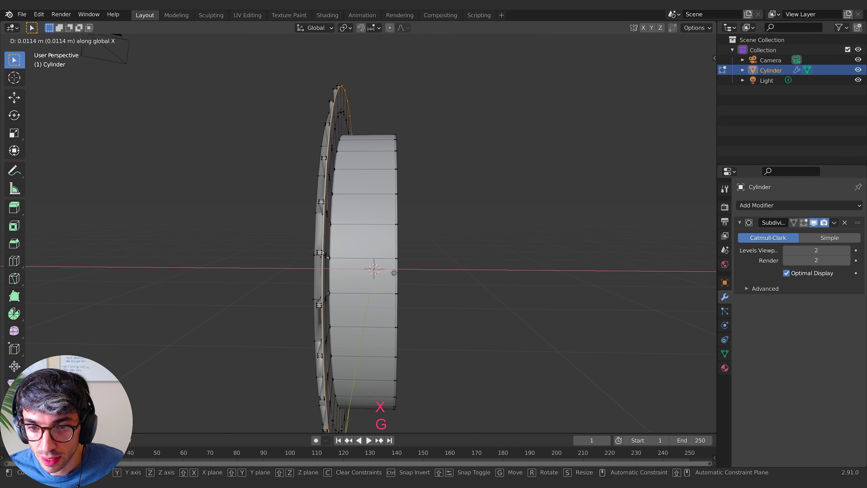
pyautogui.press('Escape')
pyautogui.press('e')
pyautogui.press('x')
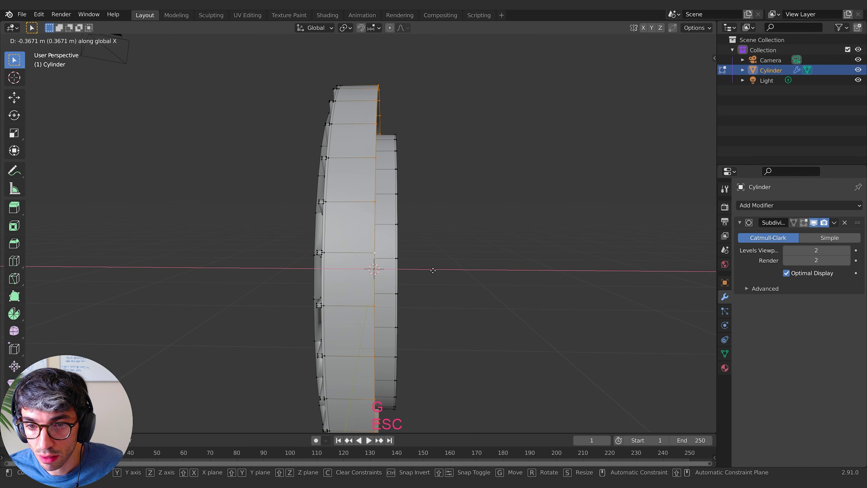
pyautogui.click(454, 270)
pyautogui.moveTo(378, 268); pyautogui.dragTo(391, 265, button='middle')
pyautogui.press('g')
pyautogui.press('x')
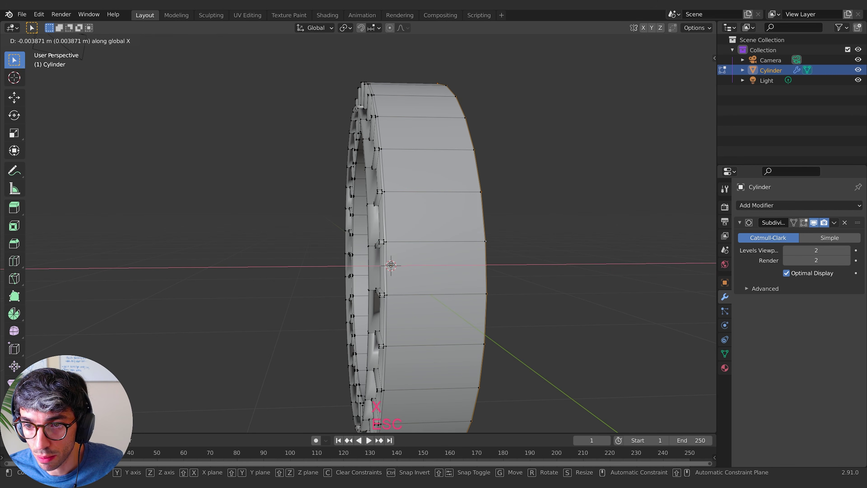
pyautogui.press('Escape')
pyautogui.moveTo(448, 295); pyautogui.dragTo(543, 222, button='middle')
pyautogui.hotkey('ctrl', 'r')
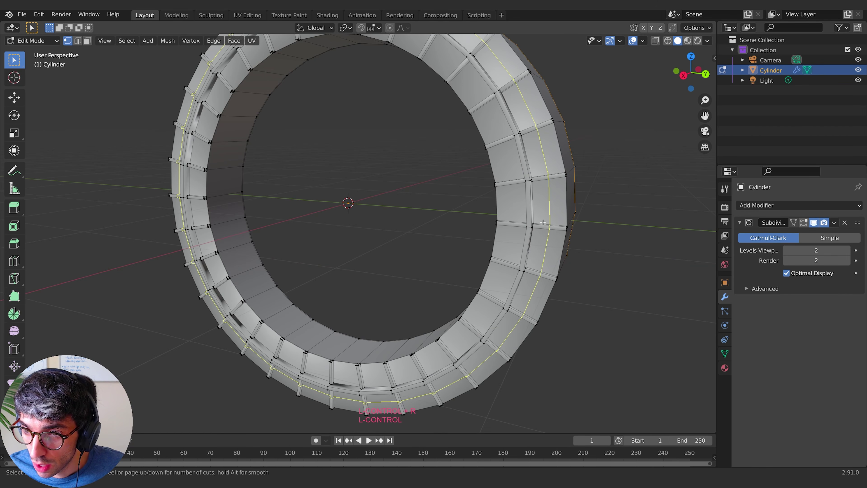
pyautogui.press('Escape')
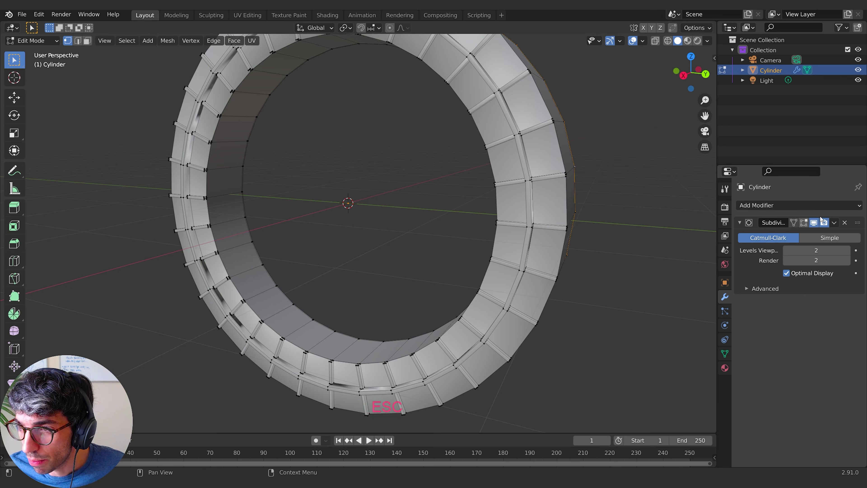
# Step: Examine the smoothed ring's front rim and inner opening in Object Mode
pyautogui.moveTo(562, 224); pyautogui.dragTo(488, 228, button='middle')
pyautogui.scroll(-4, 488, 228)
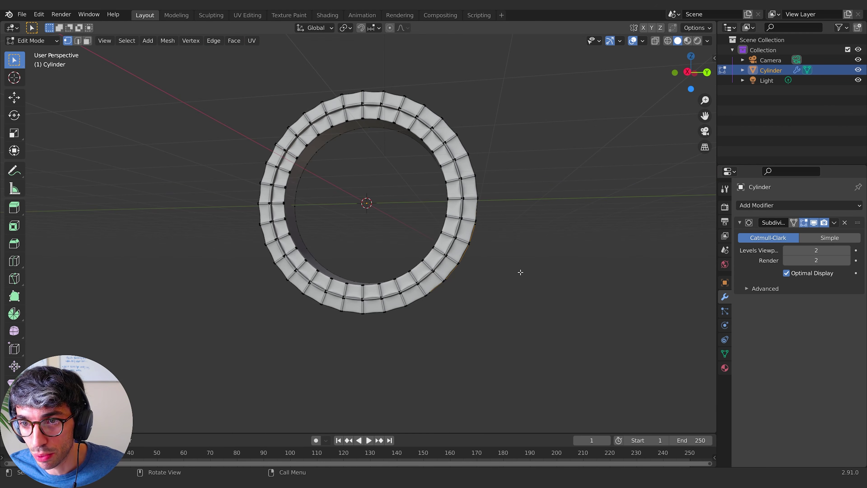
pyautogui.press('Tab')
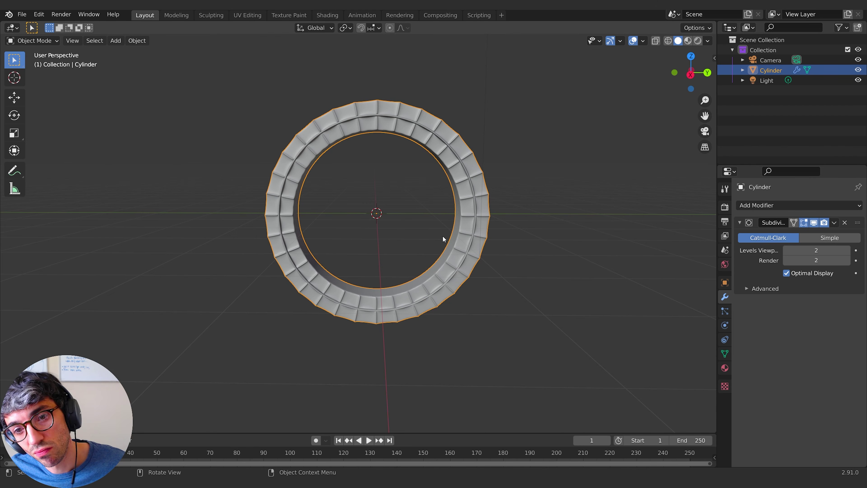
pyautogui.scroll(4, 443, 236)
pyautogui.moveTo(442, 235); pyautogui.dragTo(354, 242, button='middle')
pyautogui.scroll(-4, 354, 242)
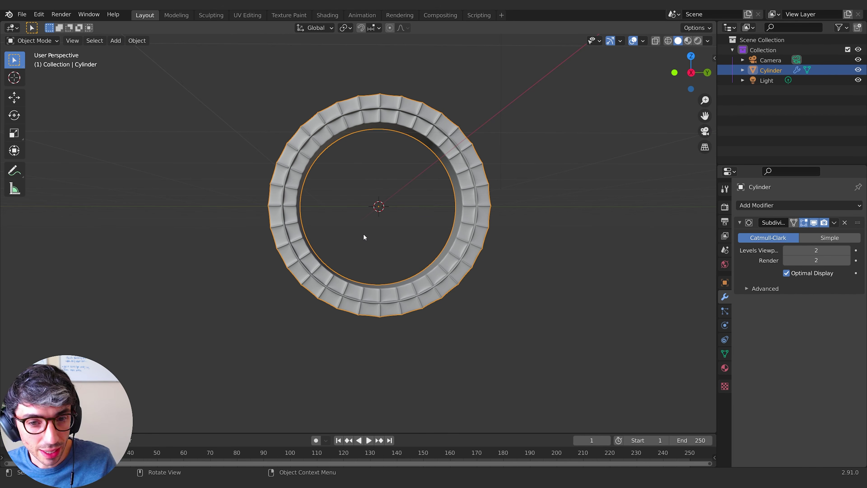
pyautogui.moveTo(340, 204); pyautogui.dragTo(386, 186, button='middle')
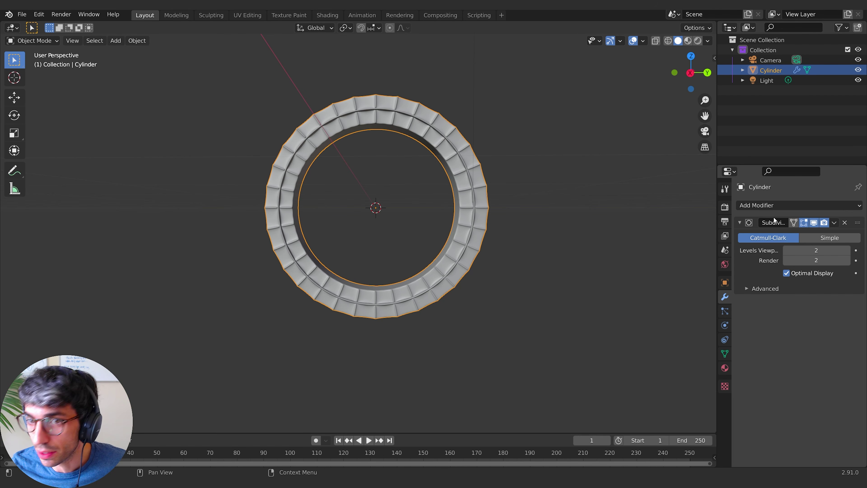
# Step: Remove the Subdivision Surface modifier from the ring and apply flat shading to the whole object
pyautogui.moveTo(560, 151); pyautogui.dragTo(557, 163, button='middle')
pyautogui.click(845, 223)
pyautogui.moveTo(425, 145); pyautogui.dragTo(422, 147, button='middle')
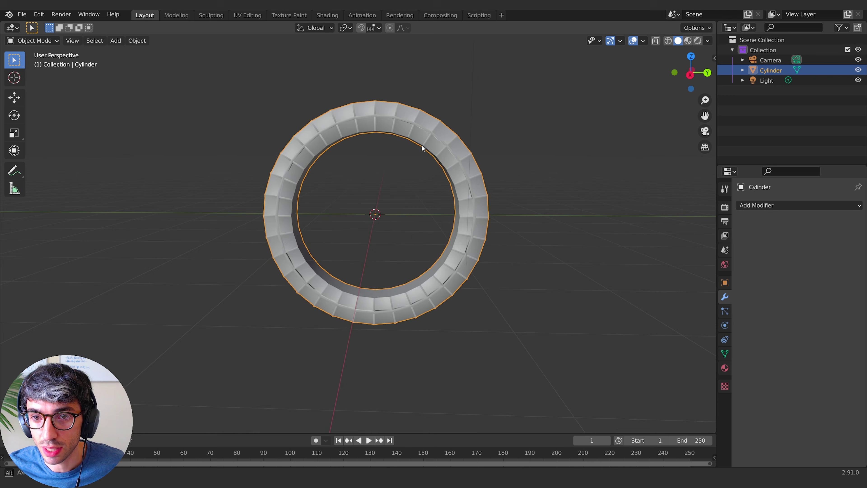
pyautogui.rightClick(443, 146)
pyautogui.click(428, 154)
# Step: Select the inner wall's face loop in face select mode and apply smooth shading only to those faces
pyautogui.moveTo(508, 190)
pyautogui.mouseDown(button='middle')
pyautogui.moveTo(472, 181)
pyautogui.moveTo(454, 239)
pyautogui.moveTo(458, 227)
pyautogui.moveTo(374, 244)
pyautogui.moveTo(164, 65)
pyautogui.mouseUp(button='middle')
pyautogui.press('Tab')
pyautogui.click(87, 41)
pyautogui.keyDown('alt'); pyautogui.click(260, 212); pyautogui.keyUp('alt')
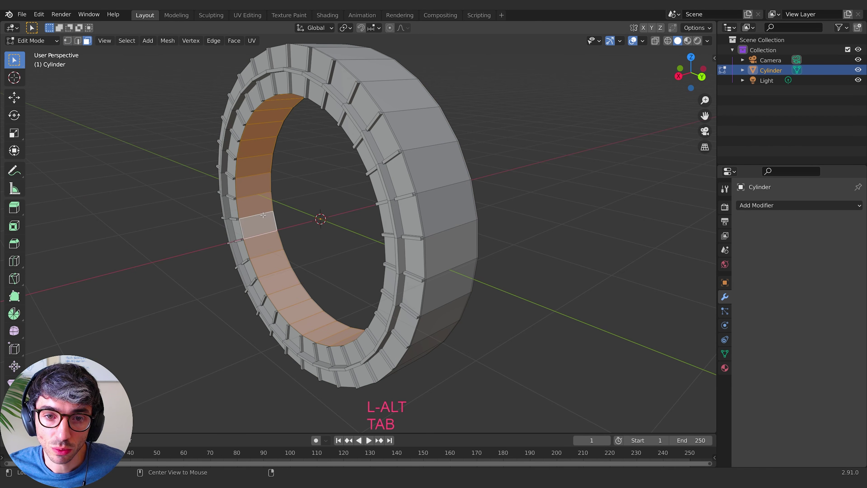
pyautogui.rightClick(260, 214)
pyautogui.rightClick(255, 201)
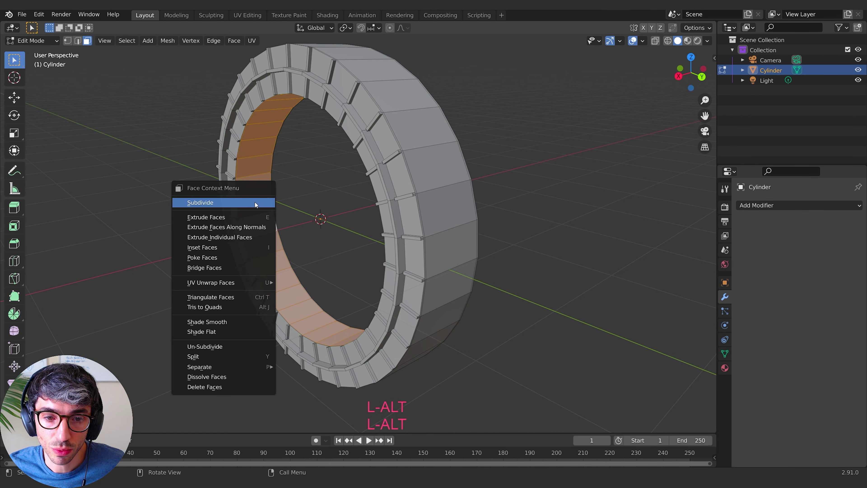
pyautogui.click(236, 324)
pyautogui.press('Tab')
# Step: Select the ring's outer wall face loop and apply smooth shading only to those faces
pyautogui.moveTo(167, 276); pyautogui.dragTo(398, 235, button='middle')
pyautogui.press('Tab')
pyautogui.rightClick(399, 228)
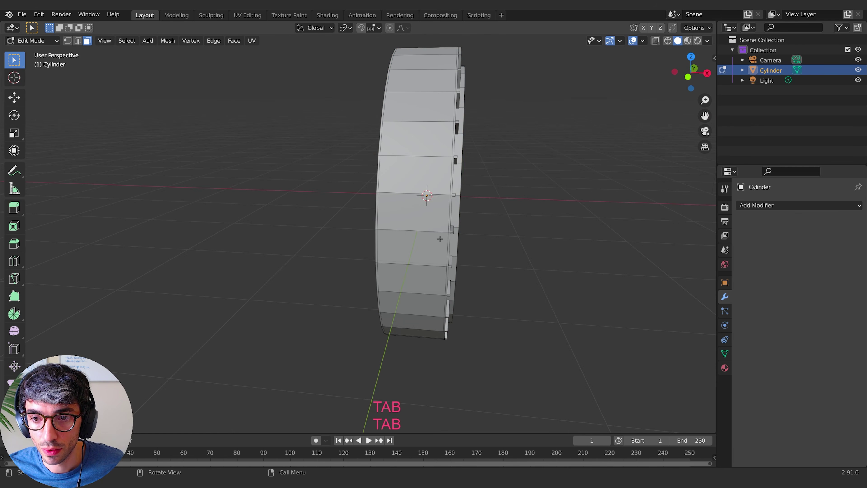
pyautogui.keyDown('alt'); pyautogui.click(427, 231); pyautogui.keyUp('alt')
pyautogui.rightClick(427, 231)
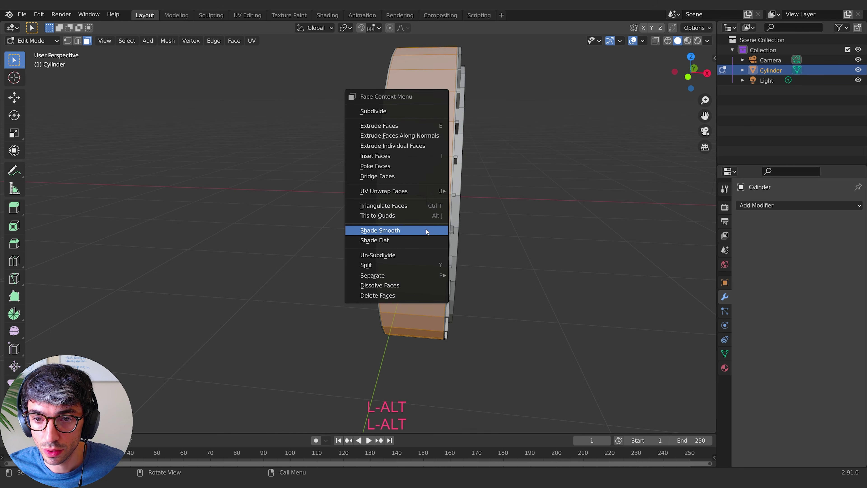
pyautogui.click(427, 230)
# Step: Examine the shading of the ring's inner wall, outer wall and front rim in Object Mode
pyautogui.moveTo(426, 231); pyautogui.dragTo(389, 236, button='middle')
pyautogui.click(521, 267)
pyautogui.press('Tab')
pyautogui.moveTo(543, 268); pyautogui.dragTo(472, 294, button='middle')
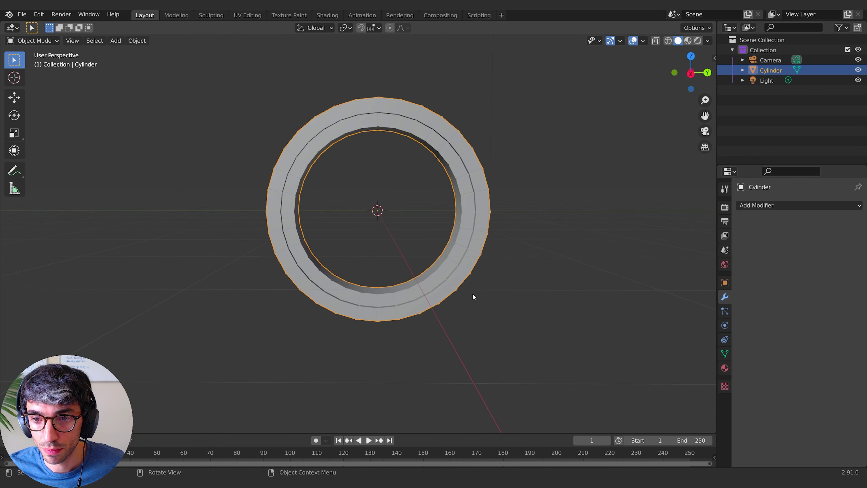
pyautogui.click(473, 294)
pyautogui.scroll(4, 397, 231)
pyautogui.moveTo(397, 231); pyautogui.dragTo(243, 96, button='middle')
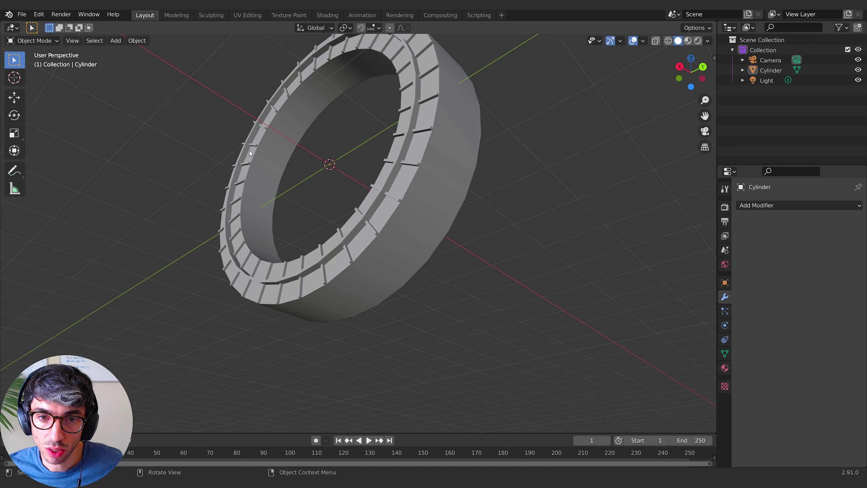
pyautogui.moveTo(249, 151); pyautogui.dragTo(438, 268, button='middle')
pyautogui.scroll(1, 435, 269)
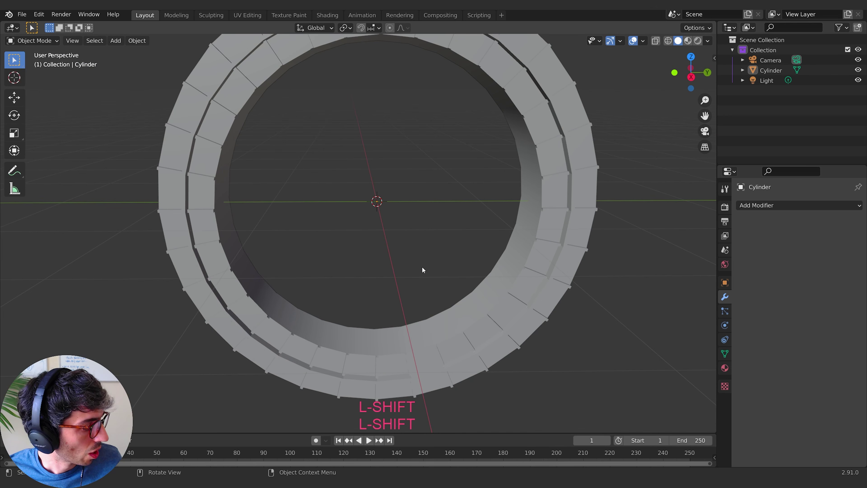
pyautogui.scroll(1, 397, 265)
pyautogui.scroll(-2, 407, 240)
pyautogui.moveTo(407, 240); pyautogui.dragTo(337, 205, button='middle')
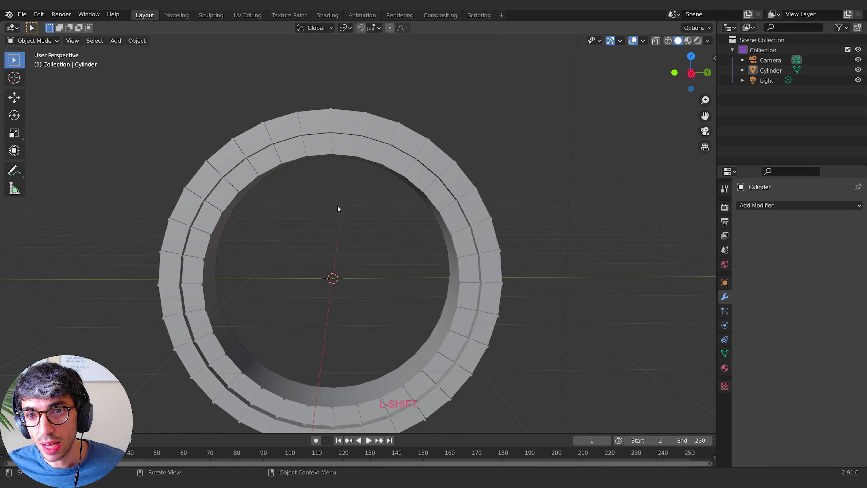
# Step: Add a cube at the ring's center and scale it down uniformly to fit well inside the opening
pyautogui.keyDown('shift'); pyautogui.moveTo(396, 297); pyautogui.dragTo(367, 240, button='middle'); pyautogui.keyUp('shift')
pyautogui.hotkey('shift', 'a')
pyautogui.moveTo(365, 241)
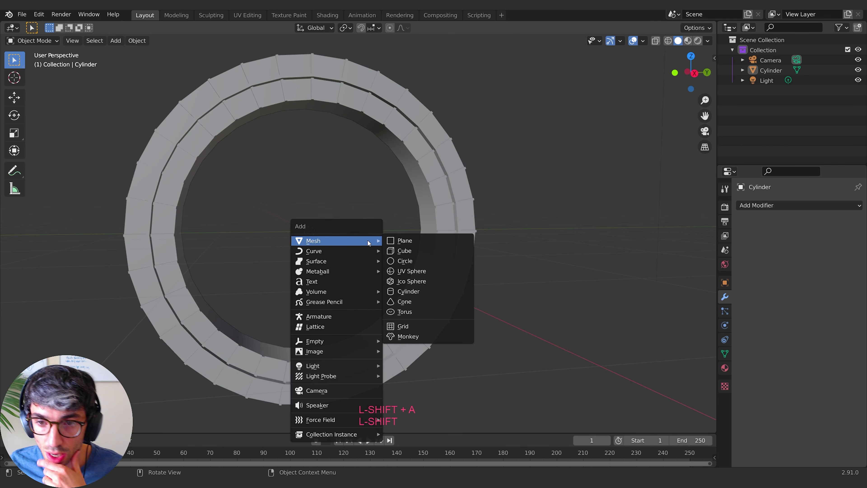
pyautogui.click(434, 251)
pyautogui.press('s')
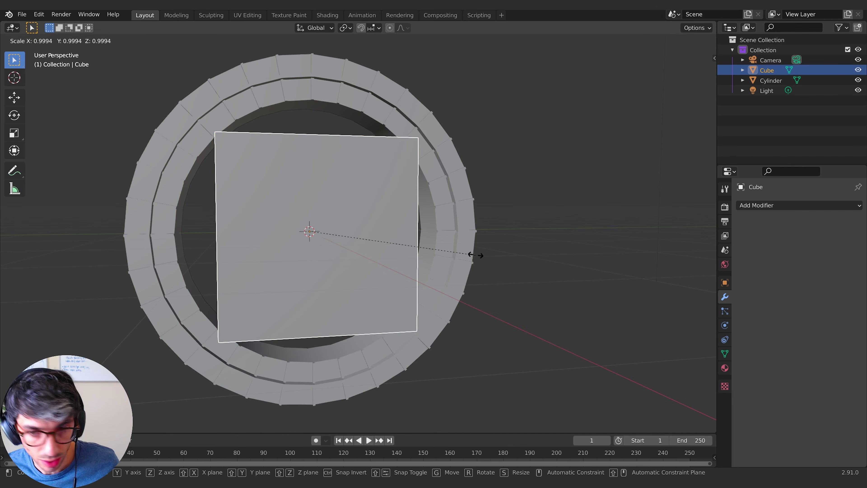
pyautogui.click(388, 245)
# Step: Scale the cube's mesh along the X axis in Edit Mode to less than half its depth
pyautogui.moveTo(388, 245); pyautogui.dragTo(601, 292, button='middle')
pyautogui.press('Tab')
pyautogui.press('s')
pyautogui.press('x')
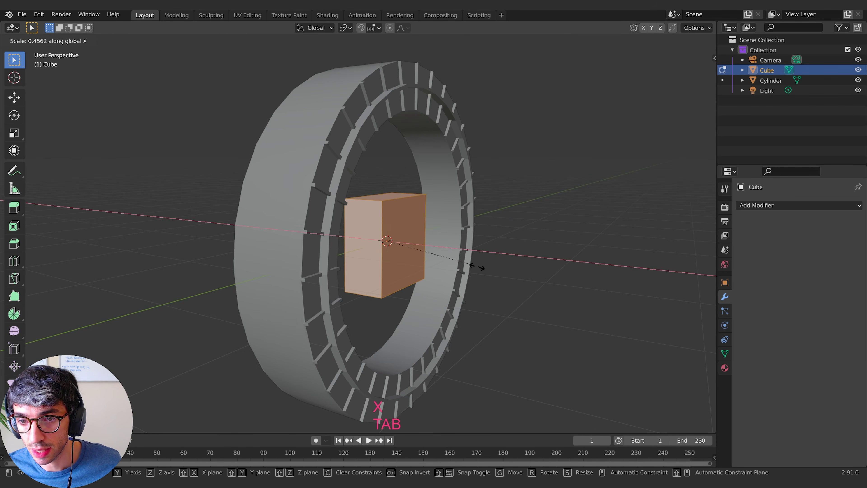
pyautogui.click(461, 267)
# Step: Select the block's two lower side edges and scale them inward along Y to taper it into a wedge with a narrow base
pyautogui.keyDown('alt'); pyautogui.moveTo(461, 266); pyautogui.dragTo(229, 223, button='middle'); pyautogui.keyUp('alt')
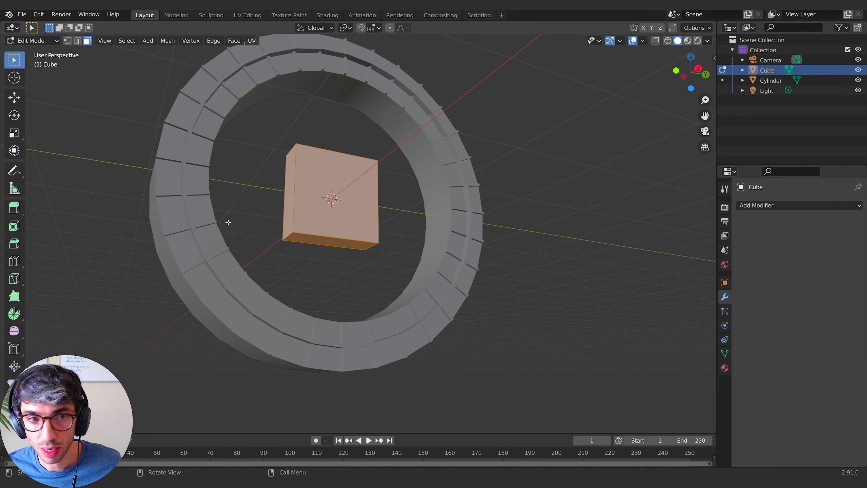
pyautogui.click(77, 39)
pyautogui.click(290, 235)
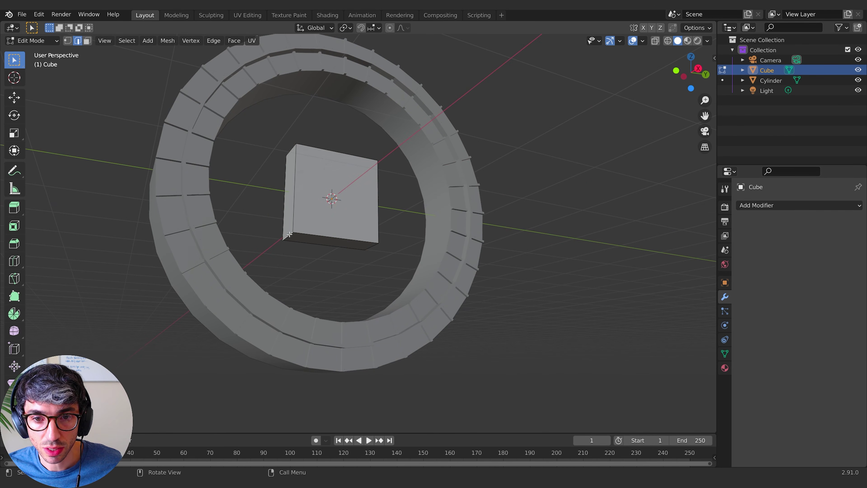
pyautogui.keyDown('shift'); pyautogui.click(371, 247); pyautogui.keyUp('shift')
pyautogui.moveTo(397, 247); pyautogui.dragTo(382, 255, button='middle')
pyautogui.press('s')
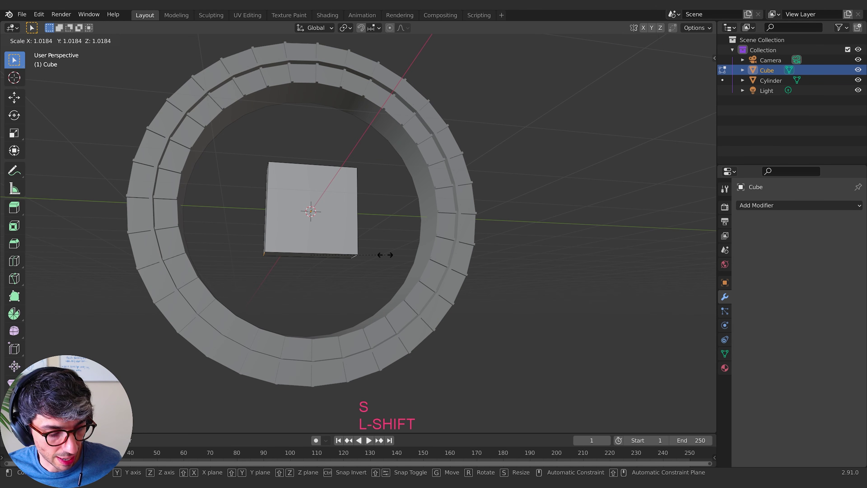
pyautogui.press('y')
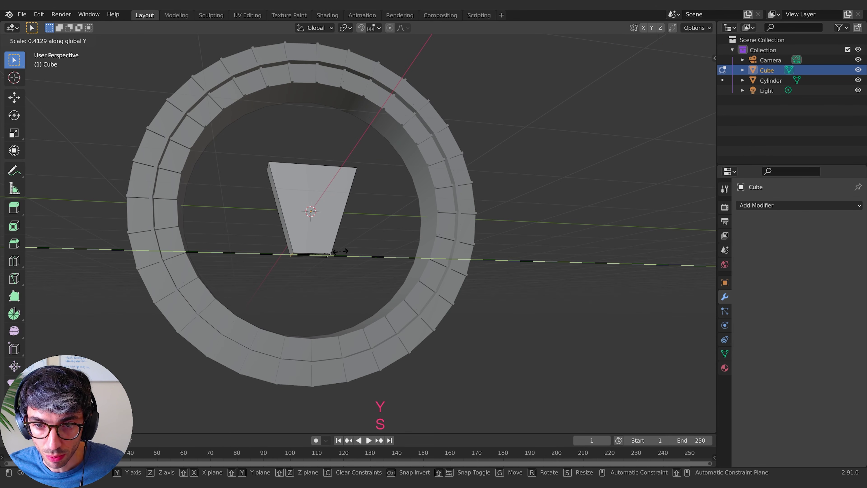
pyautogui.click(353, 245)
pyautogui.moveTo(352, 245); pyautogui.dragTo(303, 236, button='middle')
pyautogui.press('s')
pyautogui.press('y')
pyautogui.click(317, 238)
# Step: Move the wedge's upper front edge along the X axis
pyautogui.click(262, 195)
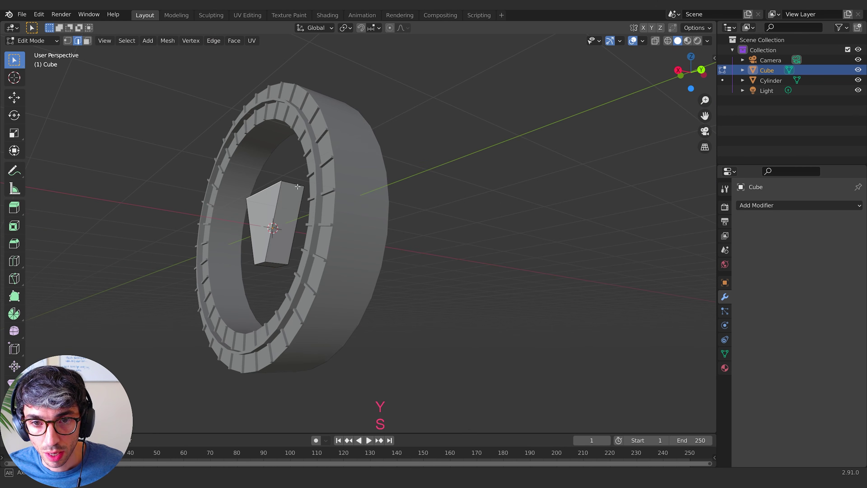
pyautogui.moveTo(297, 196); pyautogui.dragTo(238, 238, button='middle')
pyautogui.press('g')
pyautogui.press('x')
pyautogui.click(275, 212)
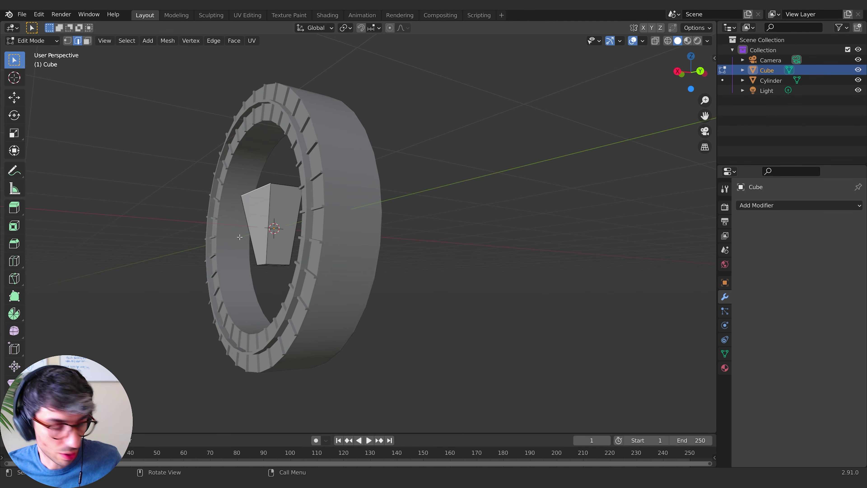
# Step: Inset the wedge's front face by about 0.12, and inset it once more to form a narrow band around the center
pyautogui.moveTo(167, 277); pyautogui.dragTo(311, 269, button='middle')
pyautogui.click(87, 41)
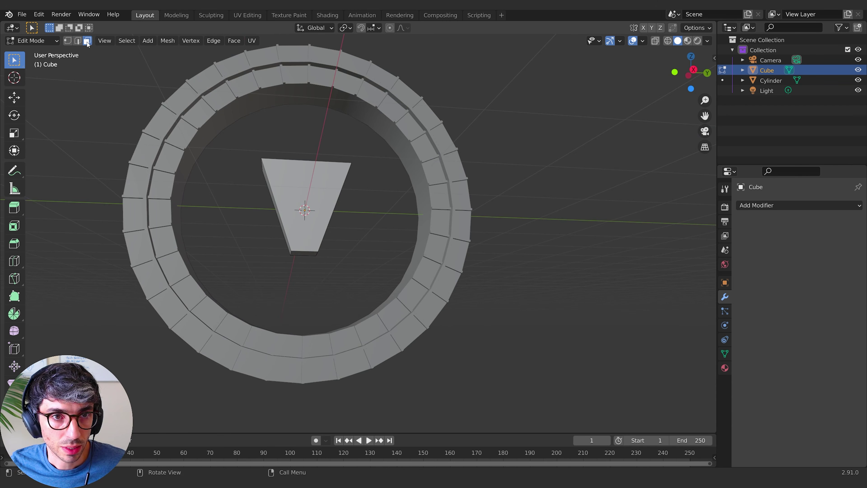
pyautogui.click(310, 197)
pyautogui.moveTo(310, 197); pyautogui.dragTo(344, 226, button='middle')
pyautogui.press('i')
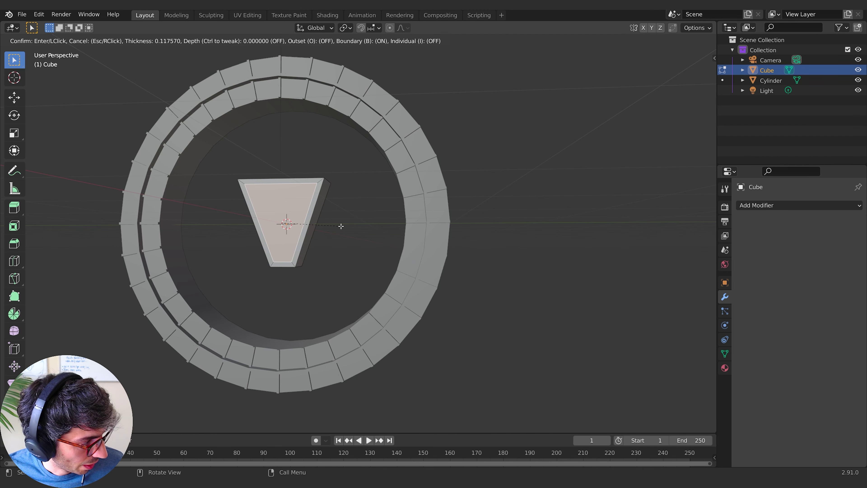
pyautogui.click(341, 226)
pyautogui.moveTo(341, 226); pyautogui.dragTo(378, 243, button='middle')
pyautogui.press('i')
pyautogui.click(348, 231)
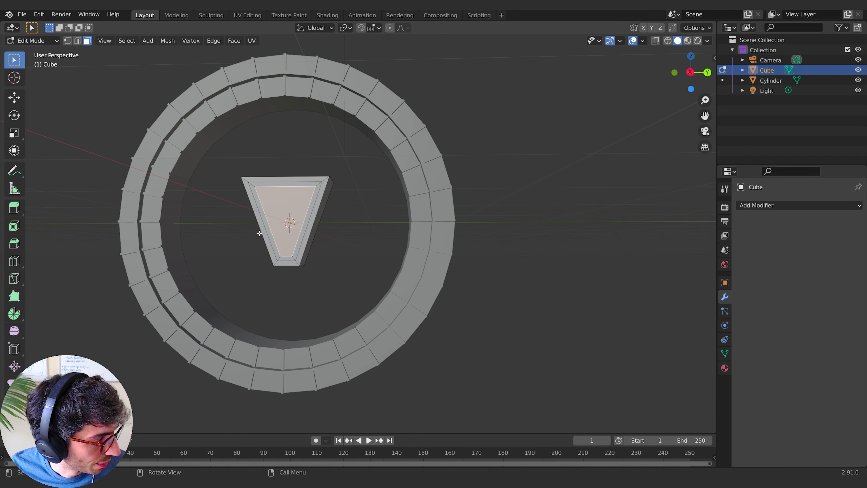
# Step: Extrude the narrow face band between the two insets inward along the X axis to form a recessed groove
pyautogui.moveTo(259, 233); pyautogui.dragTo(343, 234, button='middle')
pyautogui.keyDown('alt'); pyautogui.click(344, 235); pyautogui.keyUp('alt')
pyautogui.press('e')
pyautogui.press('Escape')
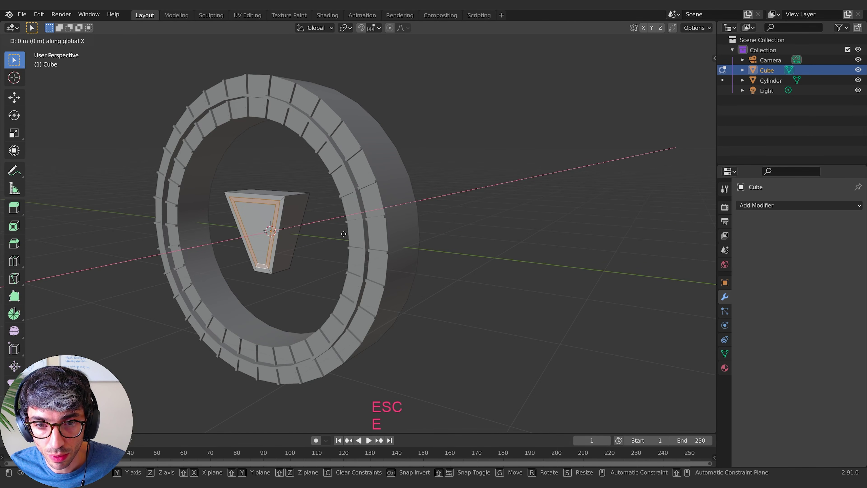
pyautogui.press('x')
pyautogui.press('Escape')
# Step: Add two horizontal loop cuts around the wedge, both slid close to its upper end
pyautogui.moveTo(315, 240); pyautogui.dragTo(309, 191, button='middle')
pyautogui.hotkey('ctrl', 'r')
pyautogui.click(306, 186)
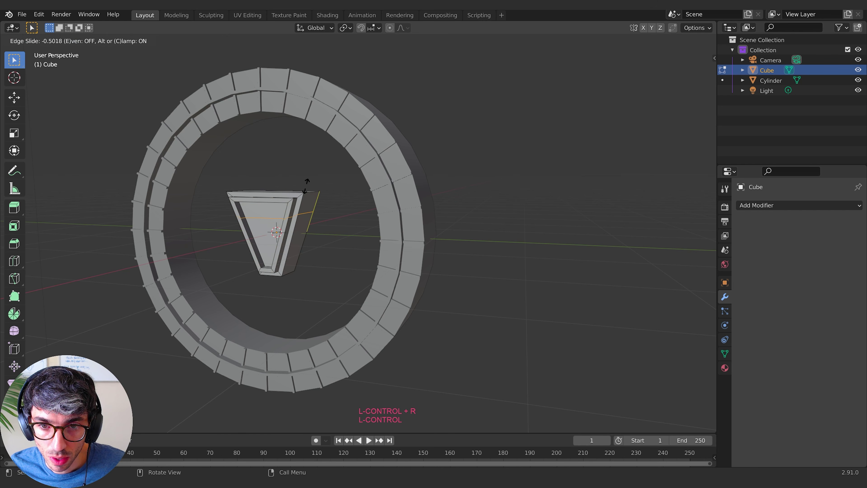
pyautogui.click(309, 167)
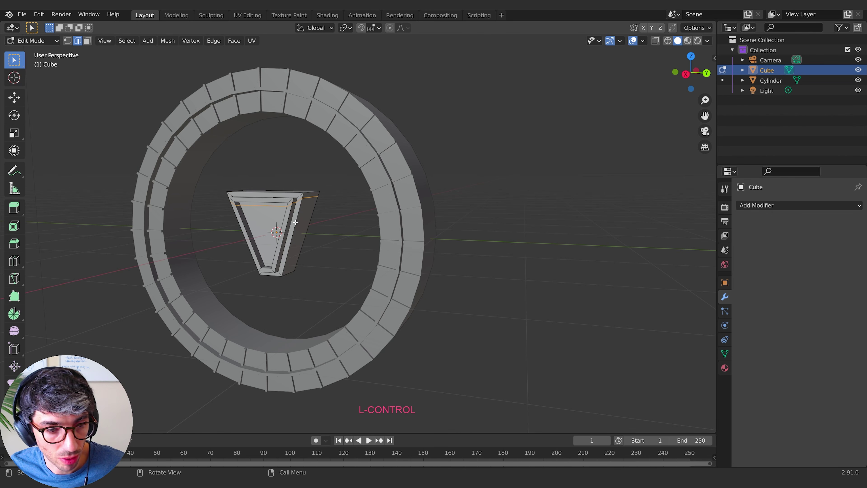
pyautogui.moveTo(296, 222); pyautogui.dragTo(317, 221, button='middle')
pyautogui.scroll(2, 317, 220)
pyautogui.hotkey('ctrl', 'r')
pyautogui.click(317, 215)
pyautogui.click(336, 170)
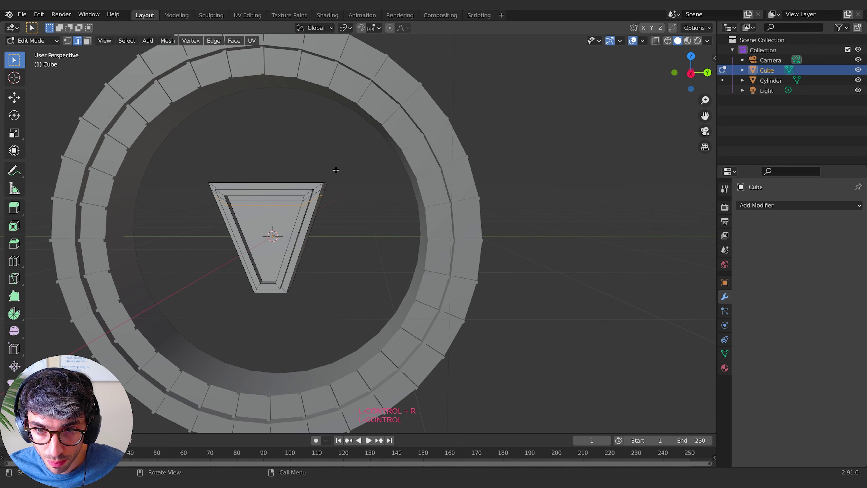
# Step: Select the small side faces at the wedge's upper end and scale them outward along Y to form two arms
pyautogui.moveTo(324, 185); pyautogui.dragTo(157, 151, button='middle')
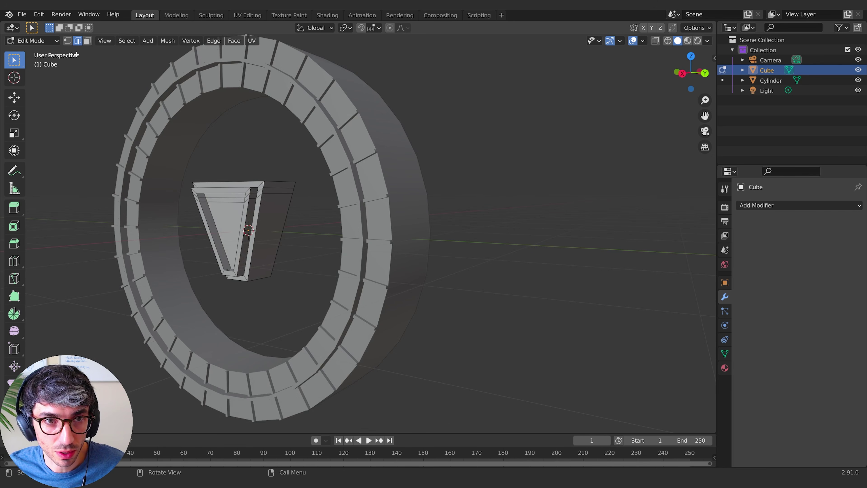
pyautogui.press('3')
pyautogui.click(269, 189)
pyautogui.moveTo(269, 189); pyautogui.dragTo(319, 194, button='middle')
pyautogui.press('s')
pyautogui.press('y')
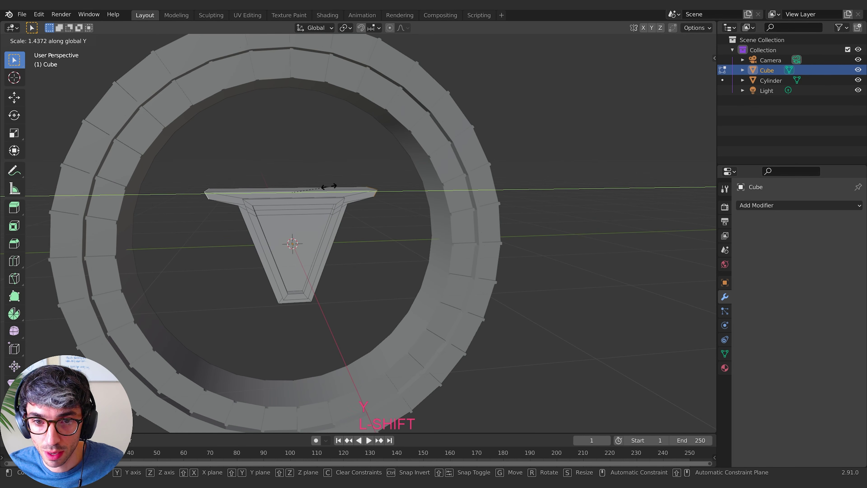
pyautogui.click(341, 180)
# Step: Add two vertical loop cuts around the T-shaped piece, one on each side of its middle
pyautogui.moveTo(341, 180); pyautogui.dragTo(372, 203, button='middle')
pyautogui.press('g')
pyautogui.press('g')
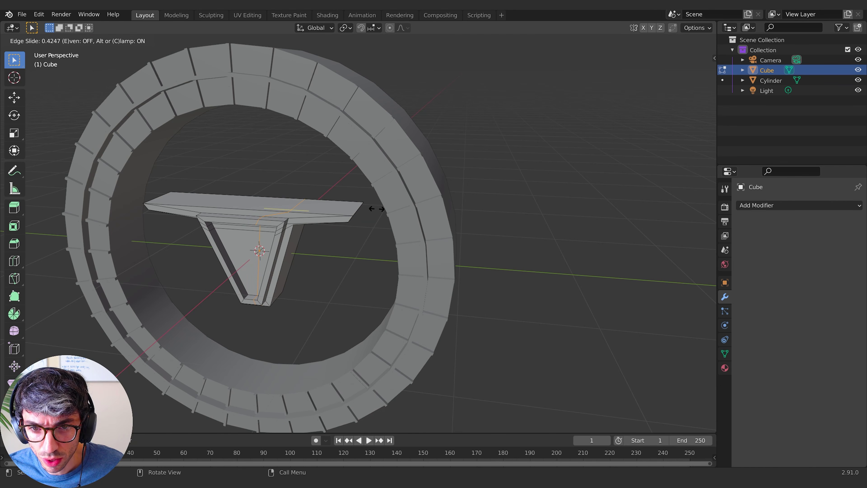
pyautogui.click(376, 208)
pyautogui.moveTo(333, 219)
pyautogui.mouseDown(button='middle')
pyautogui.moveTo(270, 208)
pyautogui.moveTo(329, 211)
pyautogui.mouseUp(button='middle')
pyautogui.hotkey('ctrl', 'r')
pyautogui.click(277, 211)
pyautogui.click(256, 205)
# Step: Select the two inner crosswise edges on the upper face and raise them along Z so the arms slope down outward
pyautogui.click(329, 211)
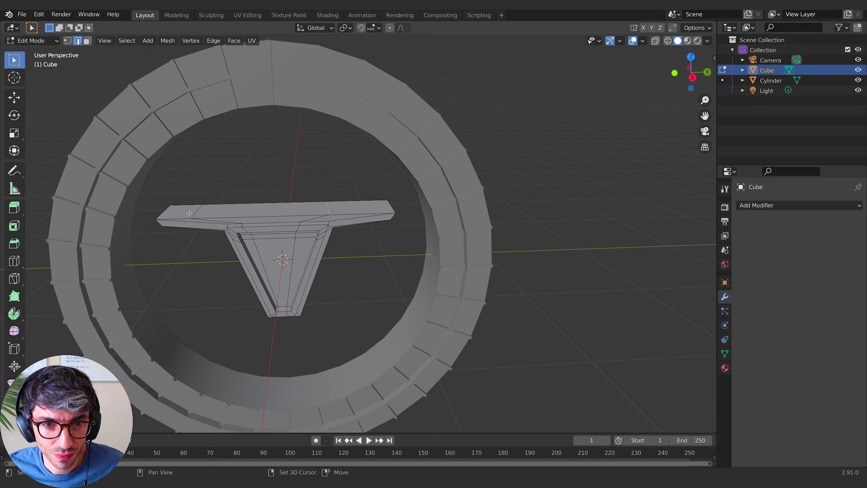
pyautogui.keyDown('shift'); pyautogui.click(196, 211); pyautogui.keyUp('shift')
pyautogui.moveTo(334, 207); pyautogui.dragTo(302, 205, button='middle')
pyautogui.press('g')
pyautogui.press('z')
pyautogui.click(264, 203)
# Step: Add a vertical loop cut through the middle of the T-shaped piece
pyautogui.hotkey('ctrl', 'r')
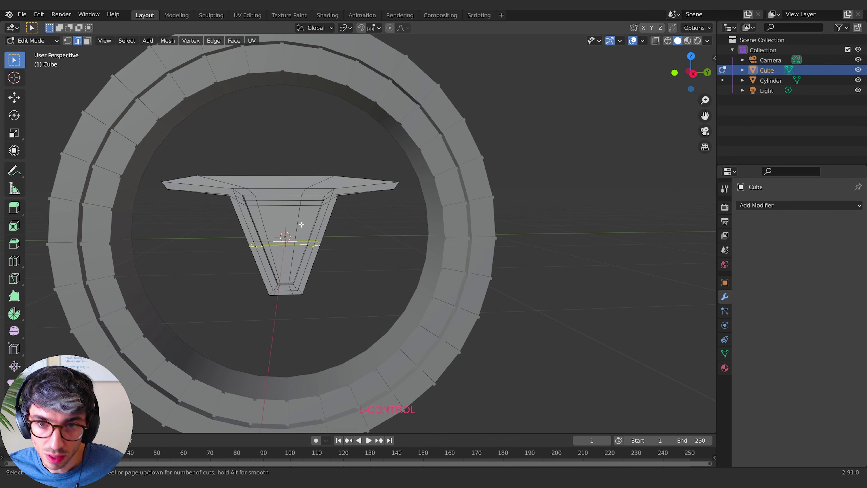
pyautogui.click(292, 188)
pyautogui.click(300, 189)
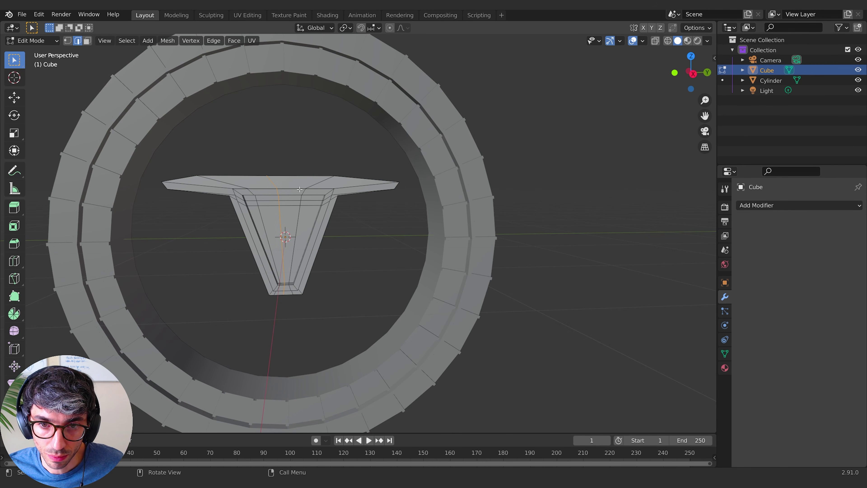
pyautogui.press('s')
pyautogui.press('y')
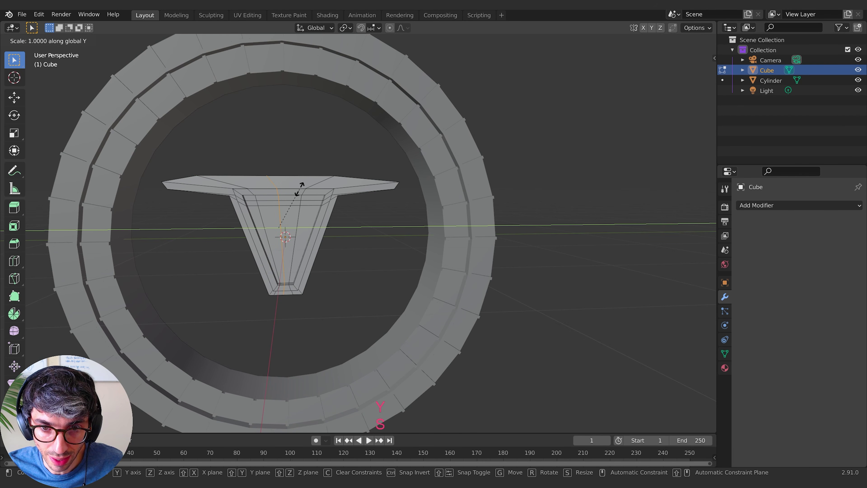
pyautogui.press('KP_0')
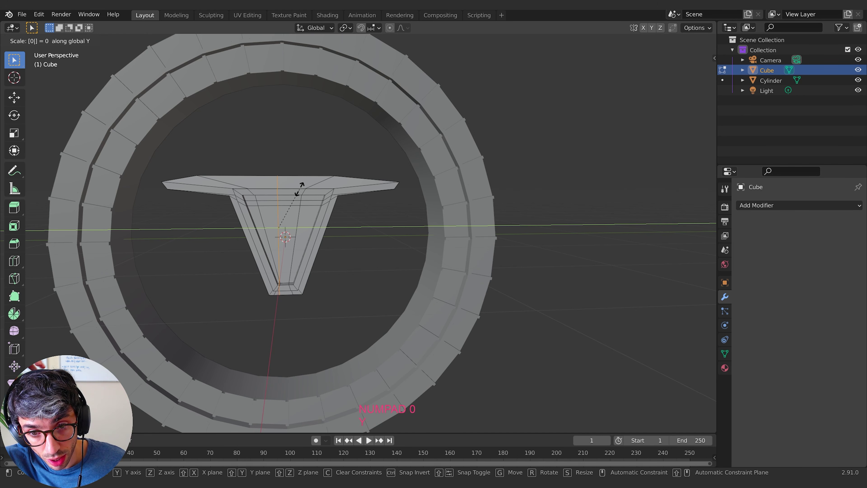
pyautogui.press('Escape')
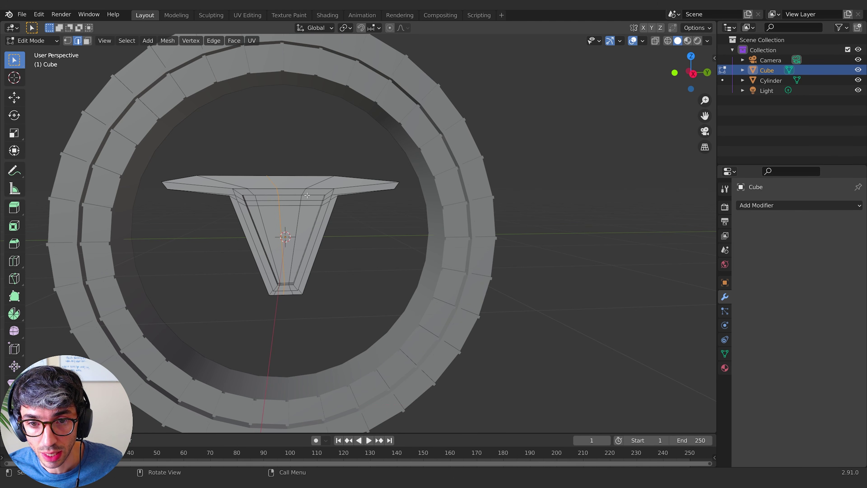
# Step: Flatten the middle edge loop into a straight line by scaling it to 0 along Y
pyautogui.moveTo(300, 189); pyautogui.dragTo(329, 285, button='middle')
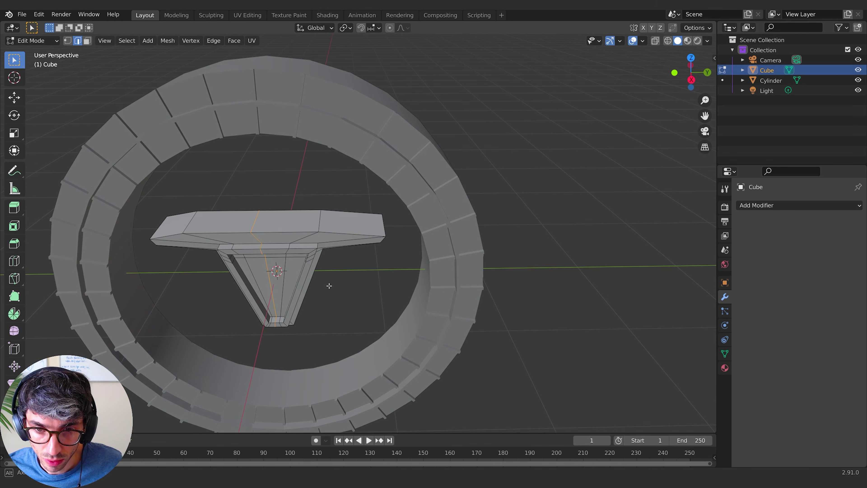
pyautogui.press('s')
pyautogui.press('Return')
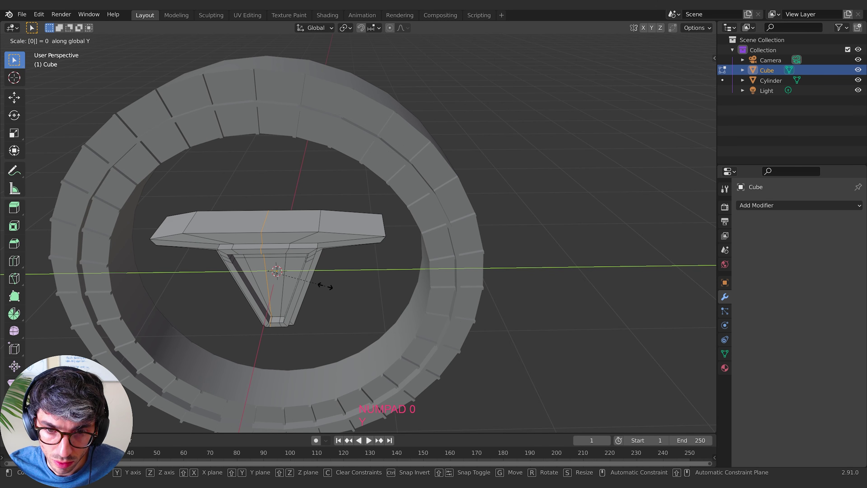
pyautogui.press('KP_0')
pyautogui.press('g')
pyautogui.press('g')
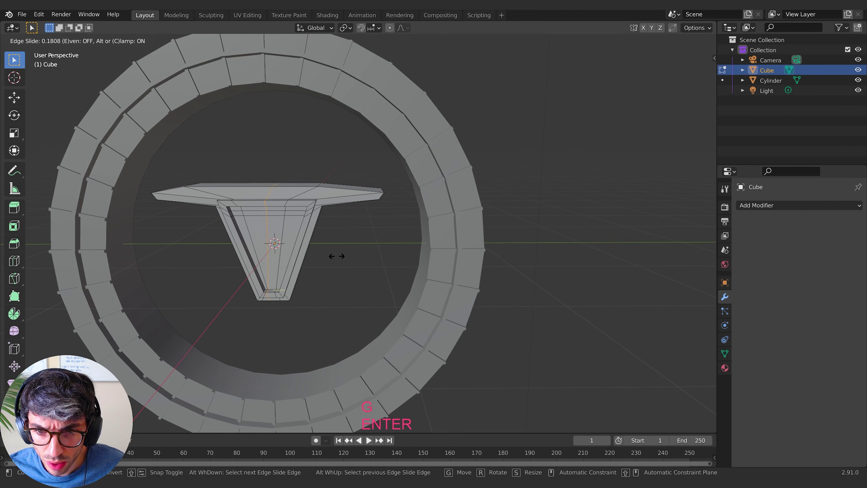
pyautogui.press('Escape')
pyautogui.press('g')
pyautogui.press('y')
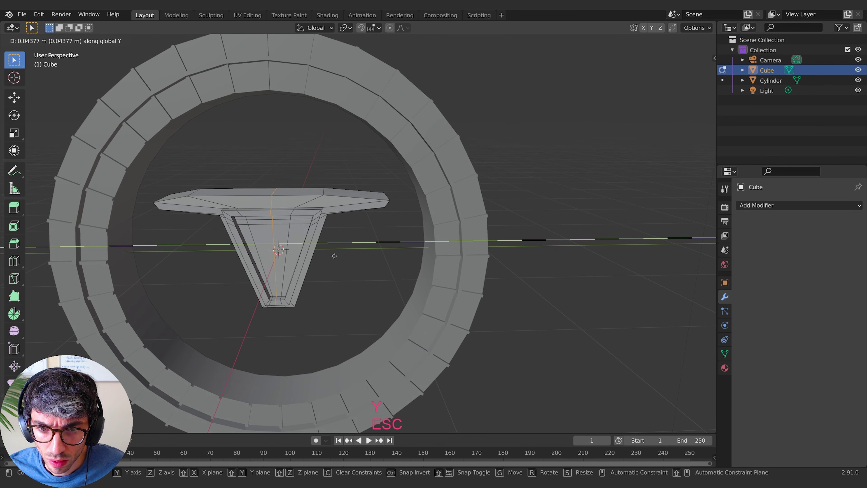
pyautogui.press('Escape')
# Step: In the side view, shift the middle edge loop about -0.02 m along Y so it lines up with the vertical axis
pyautogui.moveTo(337, 253); pyautogui.dragTo(361, 244, button='middle')
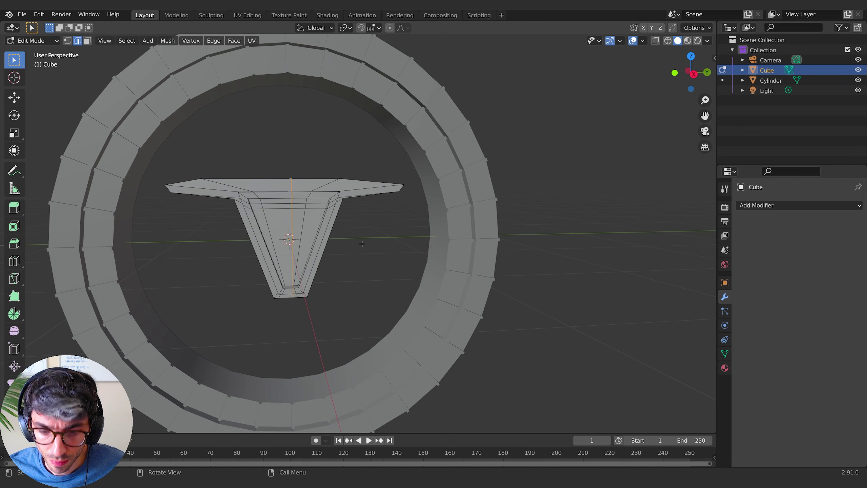
pyautogui.press('KP_3')
pyautogui.press('KP_1')
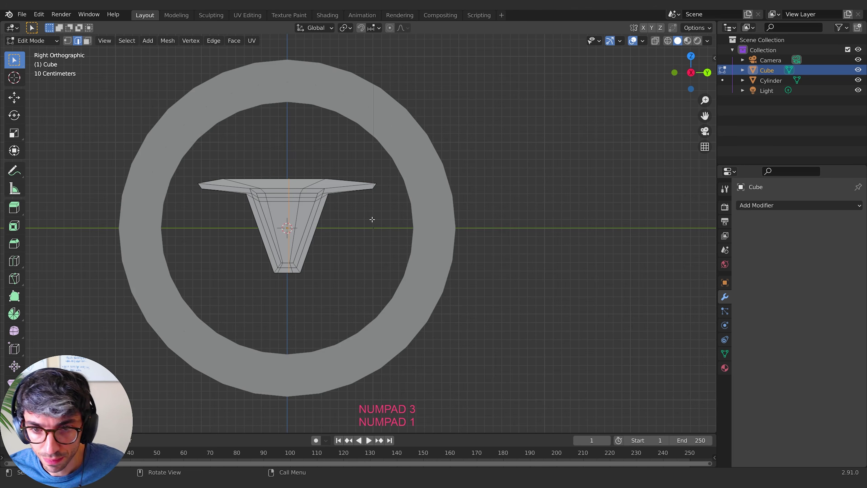
pyautogui.scroll(4, 372, 219)
pyautogui.keyDown('shift'); pyautogui.moveTo(261, 252); pyautogui.dragTo(352, 253, button='middle'); pyautogui.keyUp('shift')
pyautogui.press('g')
pyautogui.press('y')
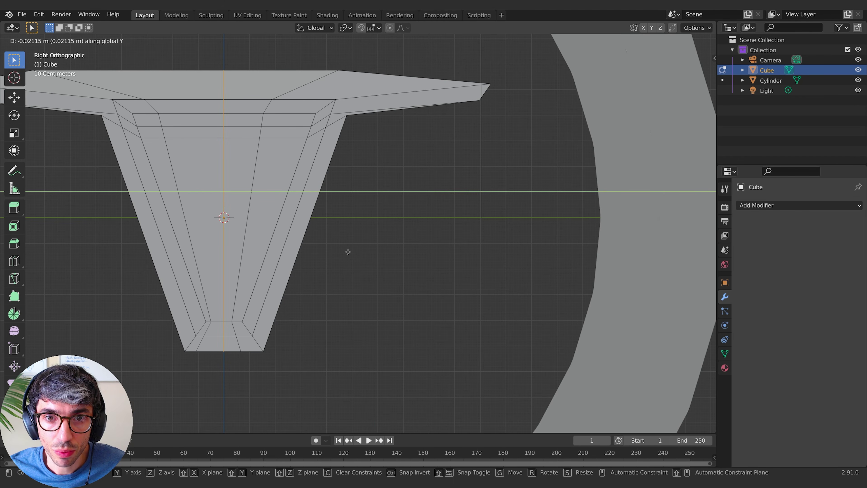
pyautogui.click(348, 252)
pyautogui.scroll(-3, 348, 251)
pyautogui.keyDown('shift'); pyautogui.moveTo(345, 251); pyautogui.dragTo(349, 252, button='middle'); pyautogui.keyUp('shift')
pyautogui.press('Tab')
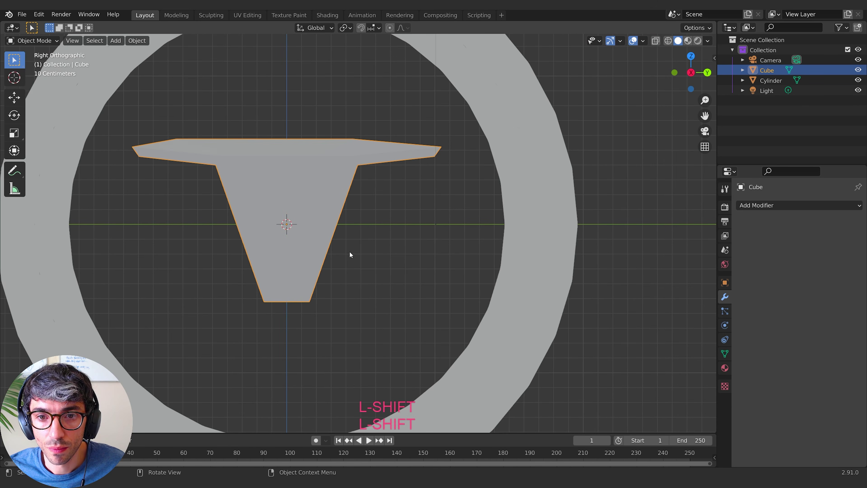
pyautogui.press('Tab')
# Step: In vertex mode with X-ray enabled, select the T-shaped piece's negative-Y half, excluding the middle loop, and delete its edges
pyautogui.click(67, 40)
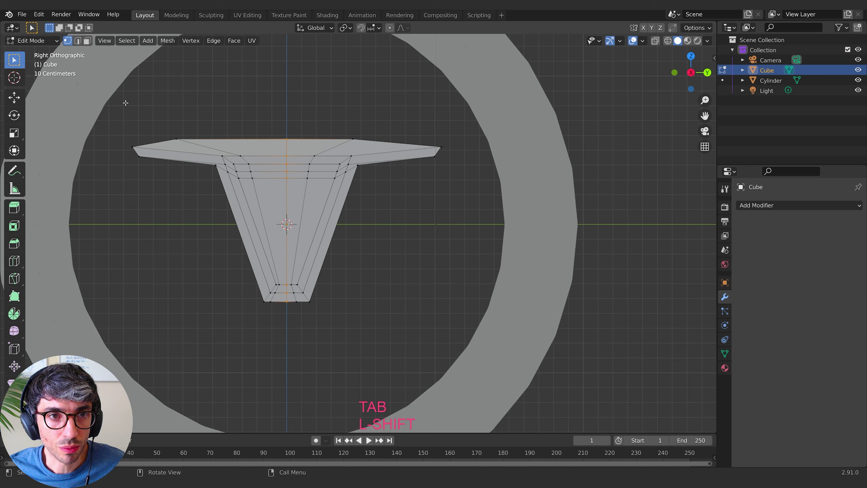
pyautogui.press('a')
pyautogui.click(655, 41)
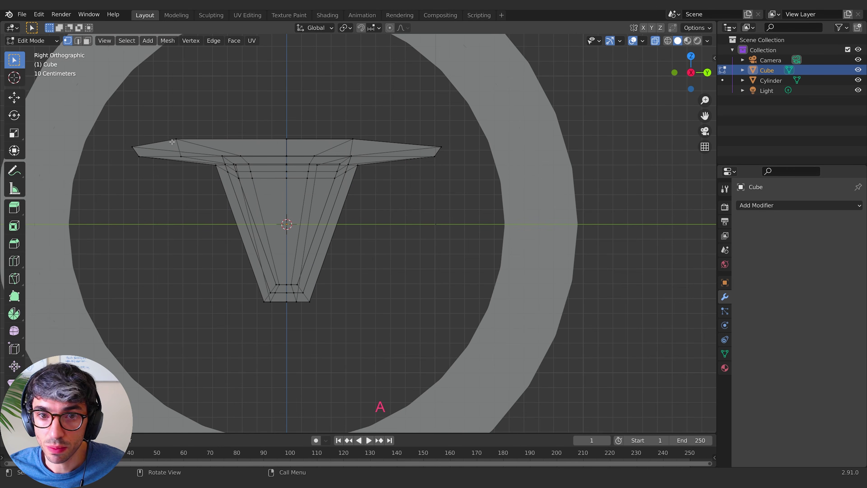
pyautogui.press('b')
pyautogui.moveTo(123, 128); pyautogui.dragTo(282, 341)
pyautogui.press('x')
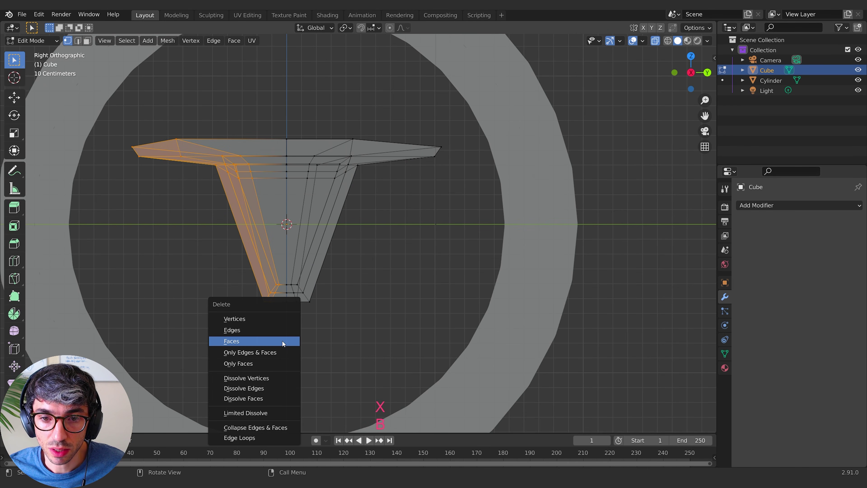
pyautogui.click(269, 329)
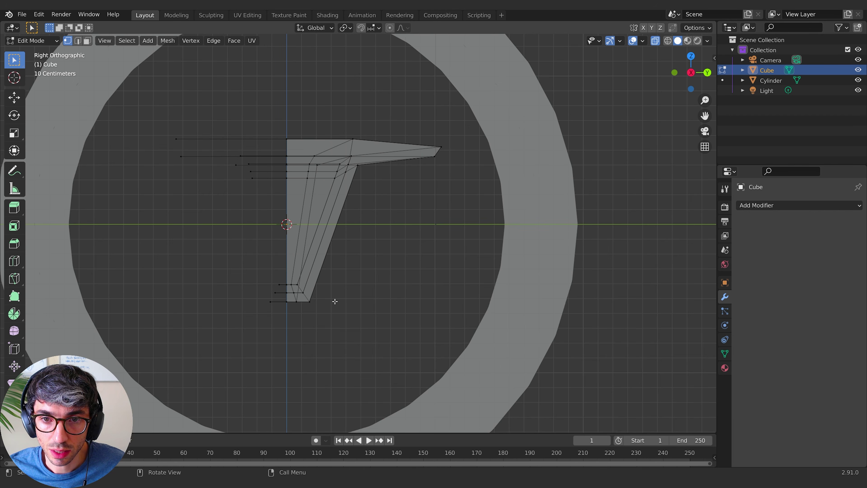
# Step: Delete the stray vertices and edges left over on the negative-Y side of the piece
pyautogui.moveTo(158, 112); pyautogui.dragTo(282, 318)
pyautogui.press('x')
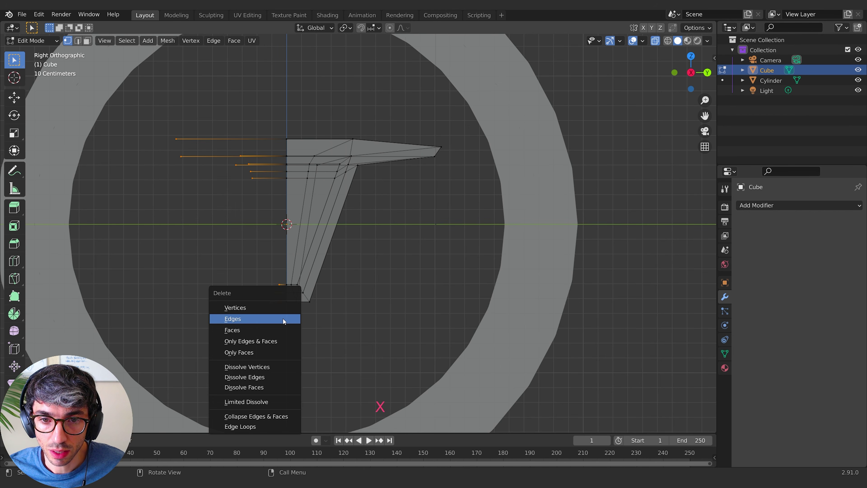
pyautogui.click(276, 308)
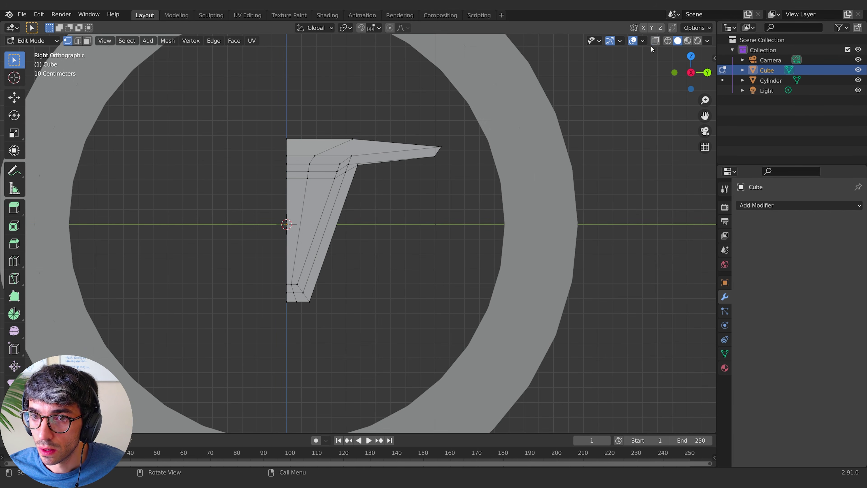
# Step: Add a Mirror modifier to the half piece, mirror it across the Y axis only, and apply the modifier
pyautogui.click(776, 205)
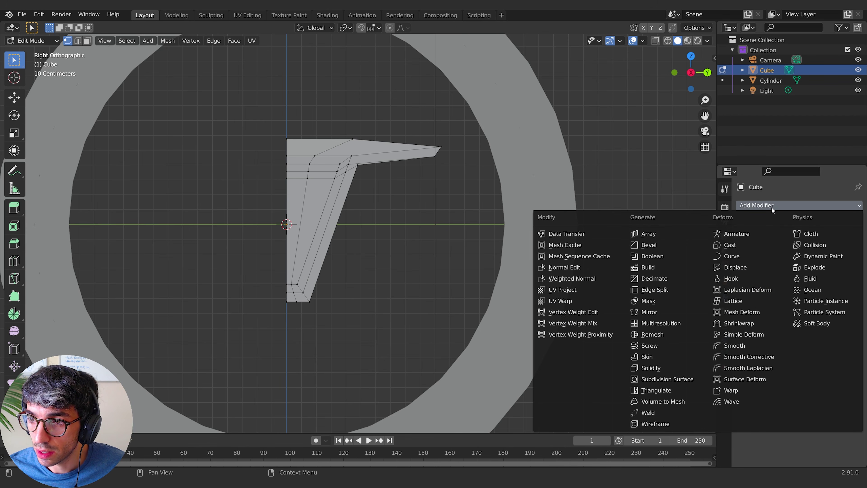
pyautogui.click(663, 309)
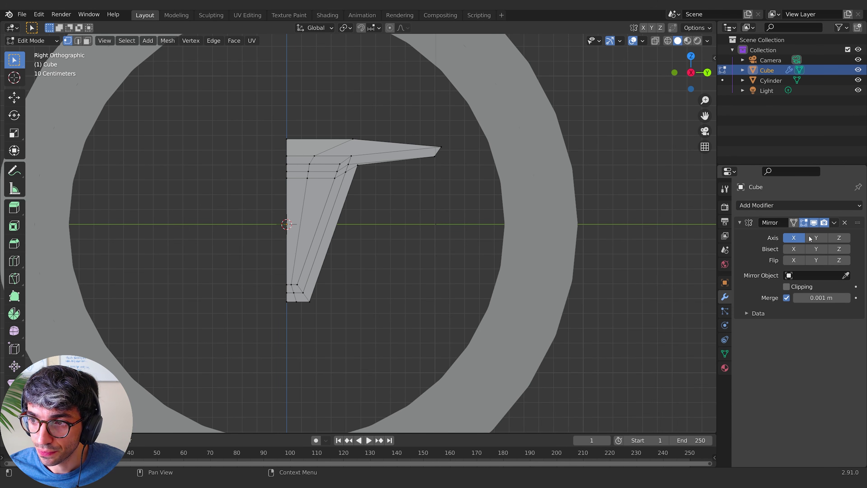
pyautogui.click(814, 237)
pyautogui.moveTo(440, 222); pyautogui.dragTo(355, 260, button='middle')
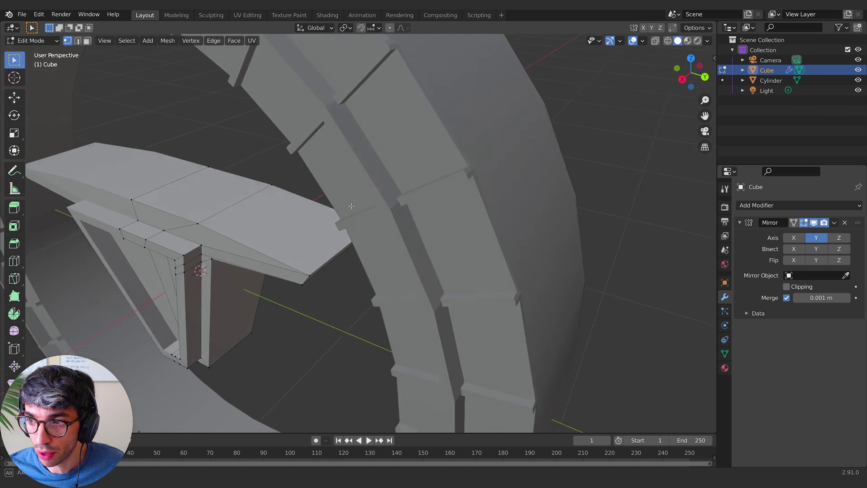
pyautogui.scroll(-2, 355, 259)
pyautogui.press('Tab')
pyautogui.moveTo(301, 270); pyautogui.dragTo(382, 234, button='middle')
pyautogui.scroll(3, 378, 243)
pyautogui.press('Tab')
pyautogui.press('Tab')
pyautogui.scroll(-2, 404, 265)
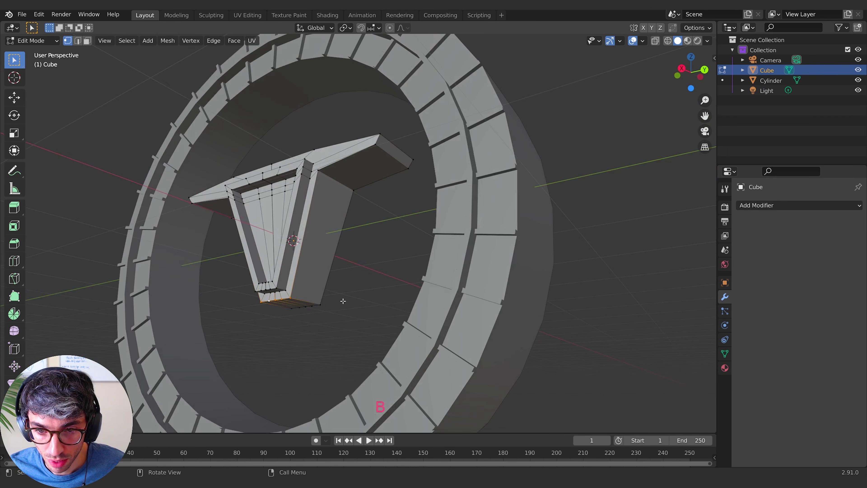
# Step: Move the piece's bottom vertices about -0.26 m along X using smooth proportional editing with size 0.35, and turn proportional editing off
pyautogui.moveTo(342, 300); pyautogui.dragTo(324, 303, button='middle')
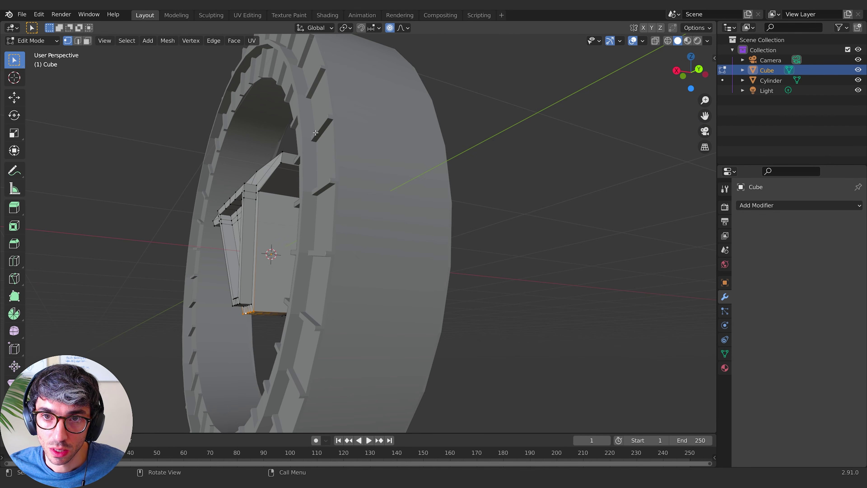
pyautogui.moveTo(315, 133); pyautogui.dragTo(317, 285, button='middle')
pyautogui.press('g')
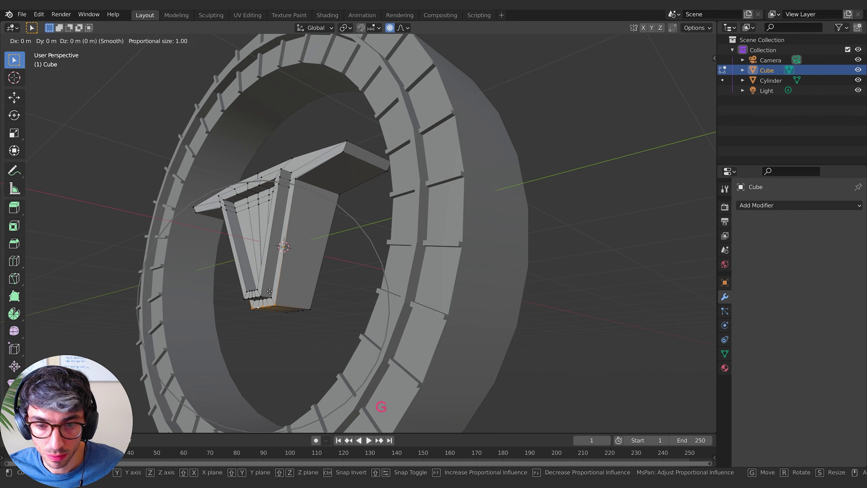
pyautogui.press('x')
pyautogui.scroll(6, 280, 292)
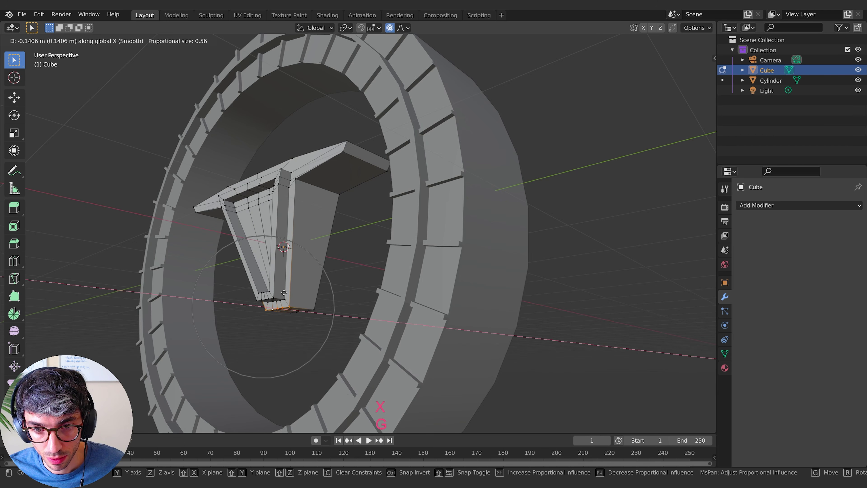
pyautogui.scroll(5, 284, 293)
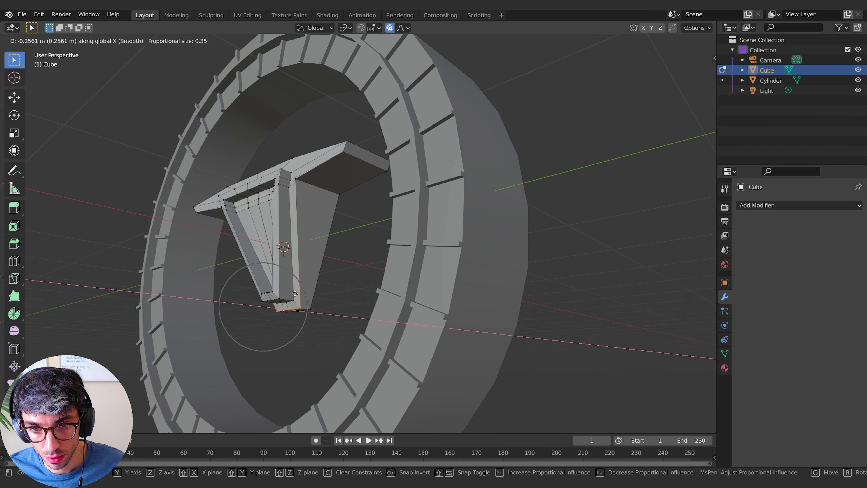
pyautogui.click(295, 293)
pyautogui.moveTo(345, 279); pyautogui.dragTo(376, 266, button='middle')
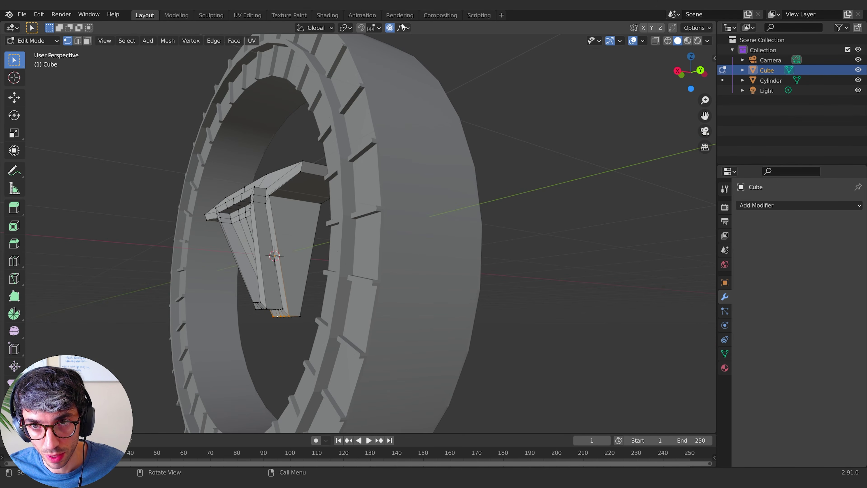
pyautogui.click(389, 28)
# Step: In Object Mode, scale the T-shaped piece down to about 0.408
pyautogui.moveTo(341, 205); pyautogui.dragTo(405, 243, button='middle')
pyautogui.press('Tab')
pyautogui.scroll(-4, 414, 279)
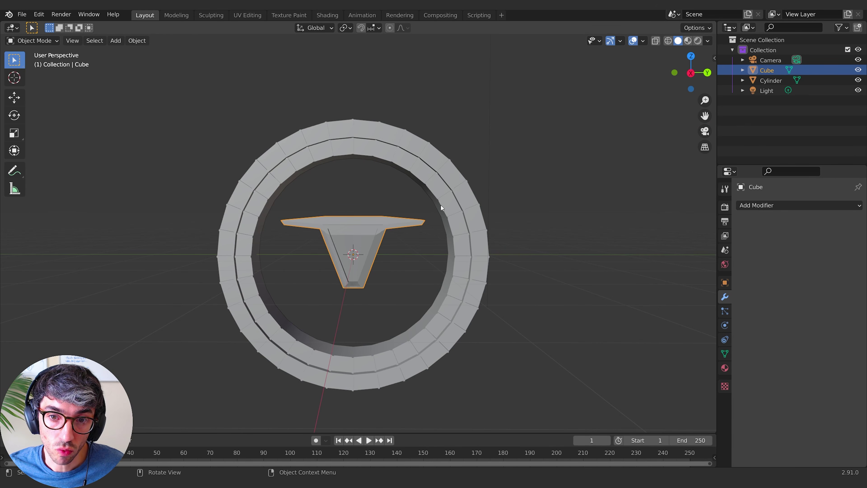
pyautogui.moveTo(395, 355); pyautogui.dragTo(383, 255, button='middle')
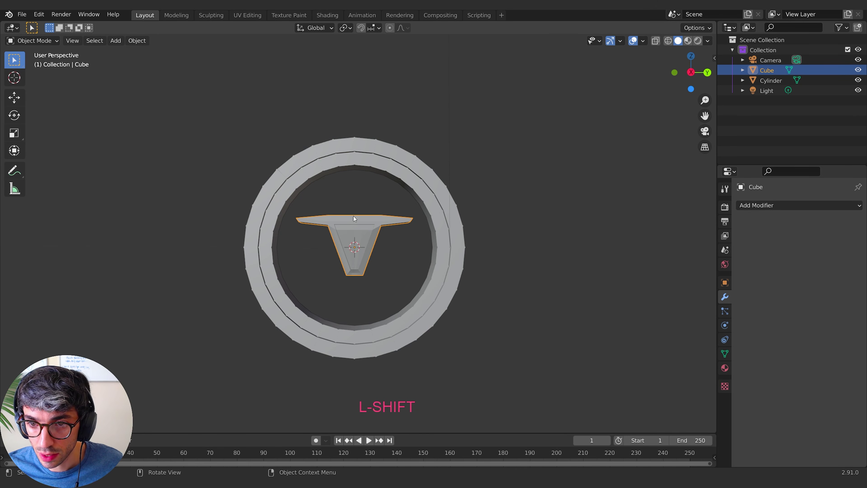
pyautogui.press('s')
pyautogui.click(364, 238)
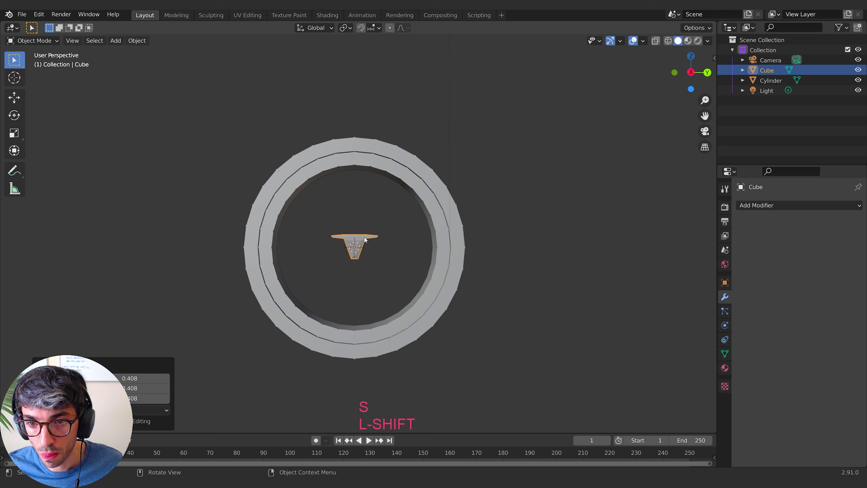
# Step: Add an Array modifier to the T-shaped piece with relative offset factors X 0 and Y 1
pyautogui.click(773, 205)
pyautogui.click(639, 244)
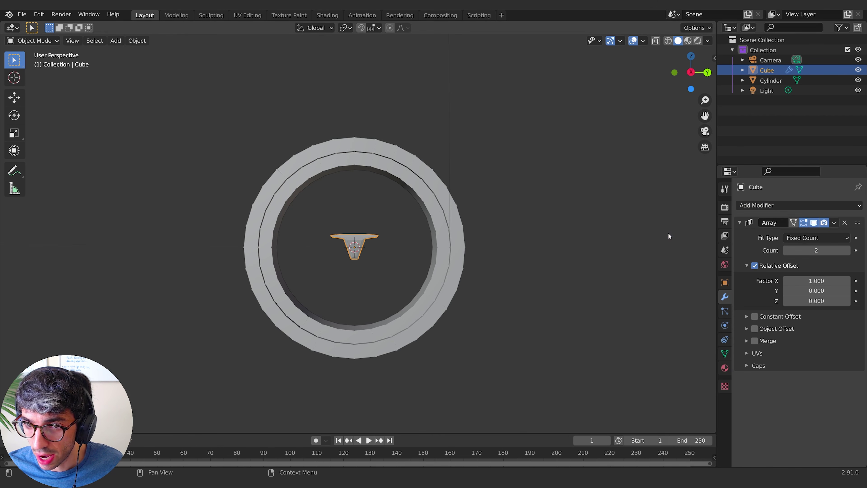
pyautogui.moveTo(443, 240); pyautogui.dragTo(523, 258, button='middle')
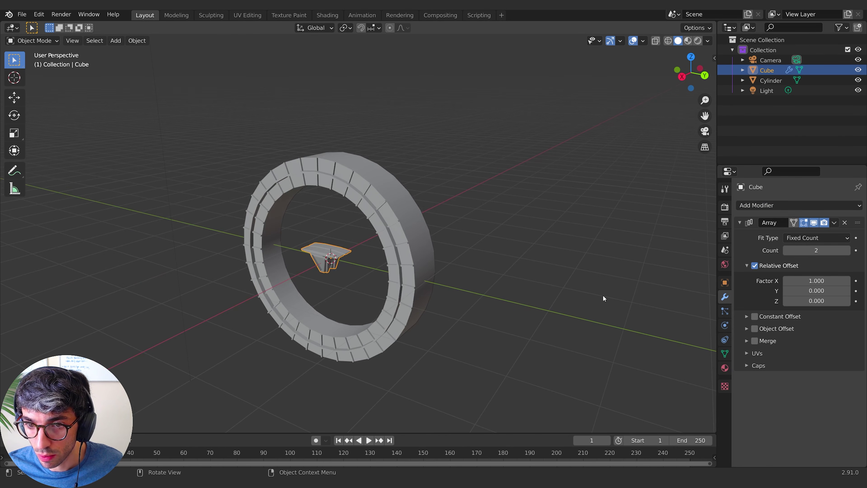
pyautogui.doubleClick(812, 280)
pyautogui.write('0')
pyautogui.press('Tab')
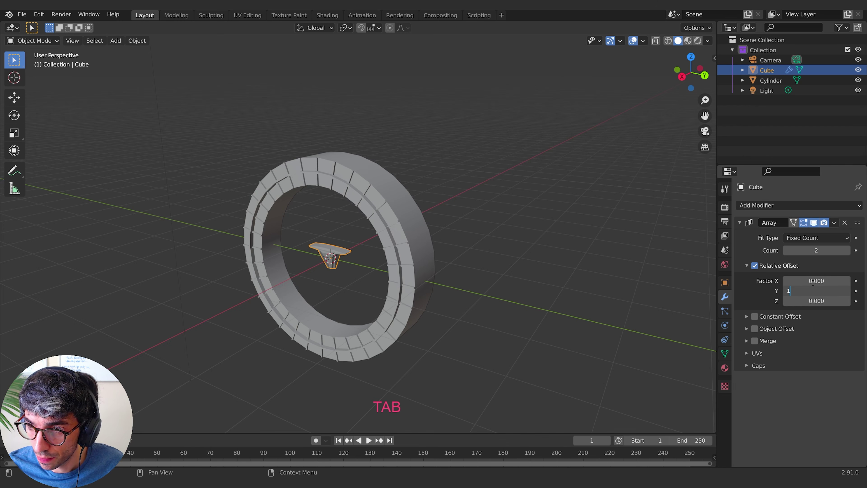
pyautogui.write('1')
pyautogui.press('Return')
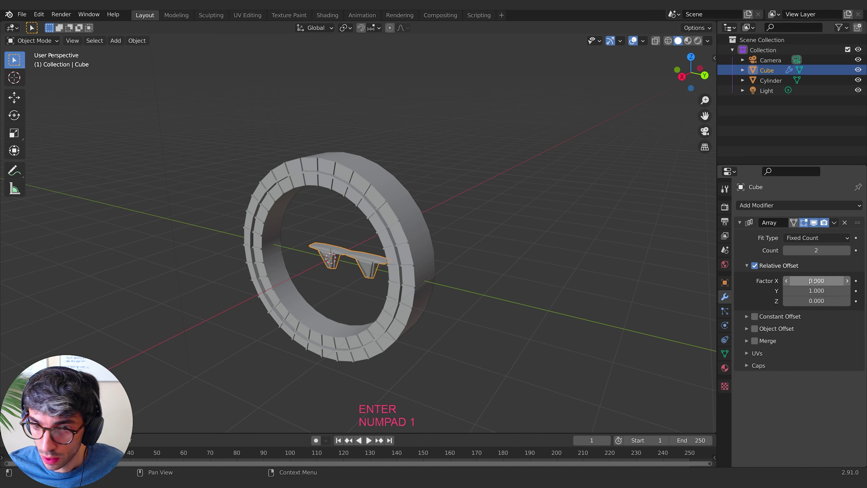
# Step: Raise the array count to 9
pyautogui.click(847, 251)
pyautogui.click(847, 250)
pyautogui.click(847, 251)
pyautogui.click(847, 250)
pyautogui.moveTo(626, 275); pyautogui.dragTo(558, 255, button='middle')
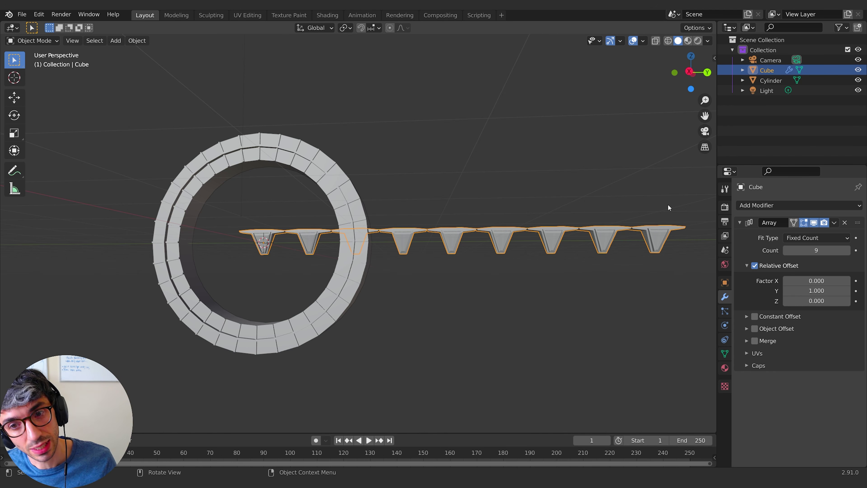
# Step: Add a Bezier circle at the center of the ring
pyautogui.click(787, 205)
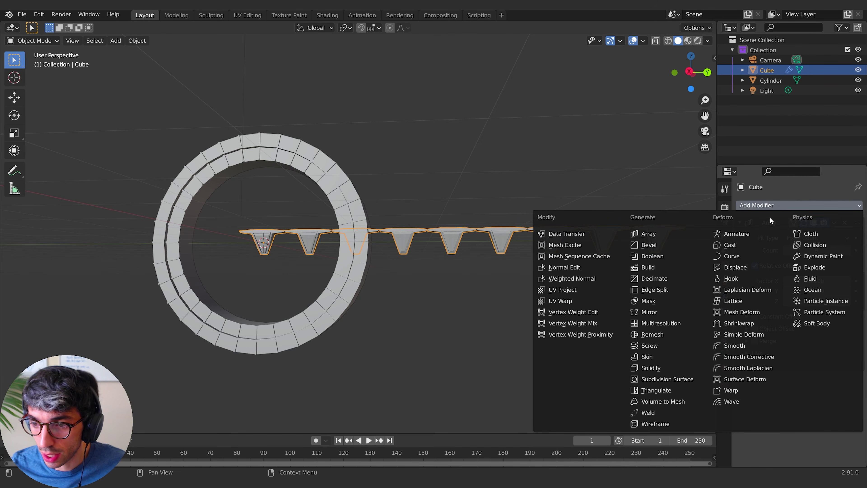
pyautogui.hotkey('shift', 'a')
pyautogui.moveTo(447, 232)
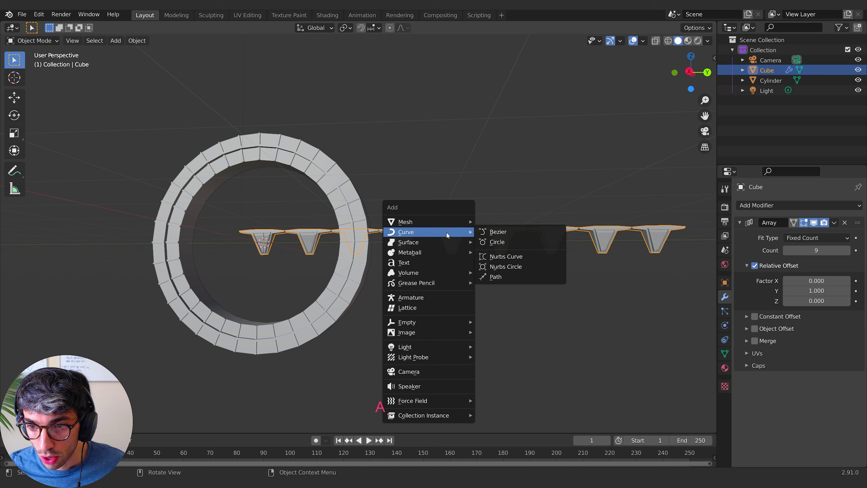
pyautogui.click(510, 242)
pyautogui.moveTo(432, 249); pyautogui.dragTo(415, 260, button='middle')
# Step: Rotate the Bezier circle 90° upright into the ring's plane and scale it to about 2.29, slightly beyond the ring
pyautogui.press('r')
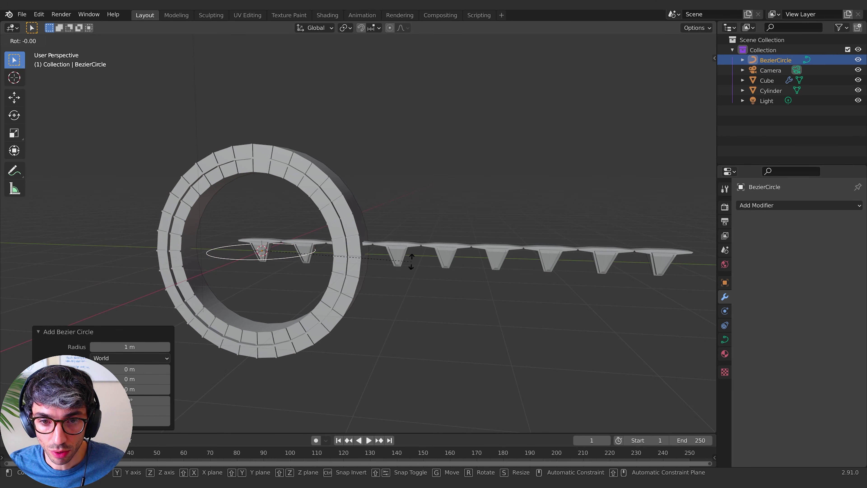
pyautogui.press('x')
pyautogui.press('KP_9')
pyautogui.press('KP_0')
pyautogui.press('Return')
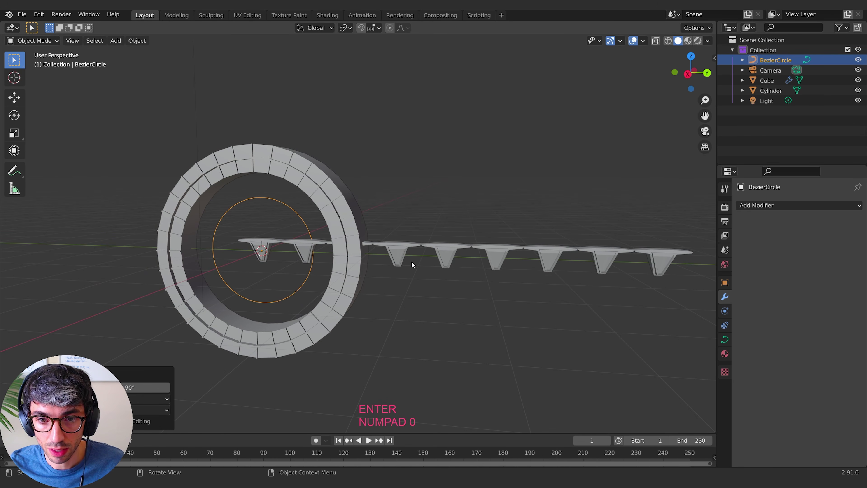
pyautogui.press('s')
pyautogui.click(420, 223)
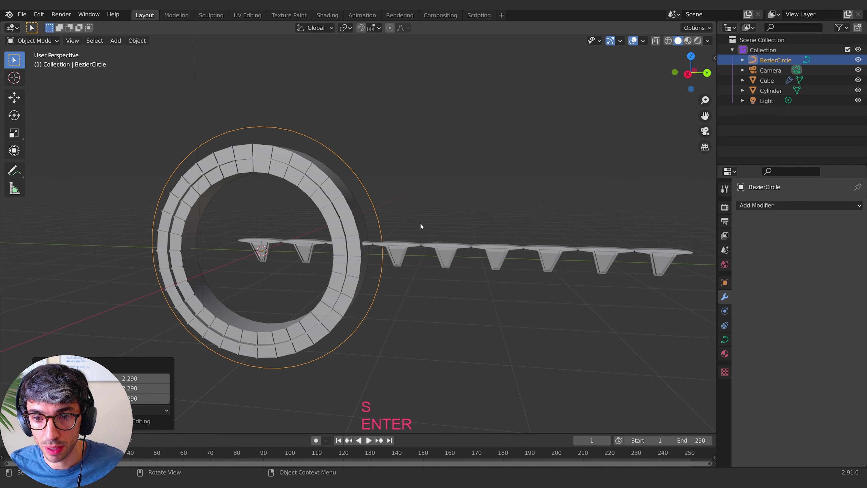
# Step: Select the arrayed T-shaped pieces and add a Curve modifier below the Array
pyautogui.click(450, 255)
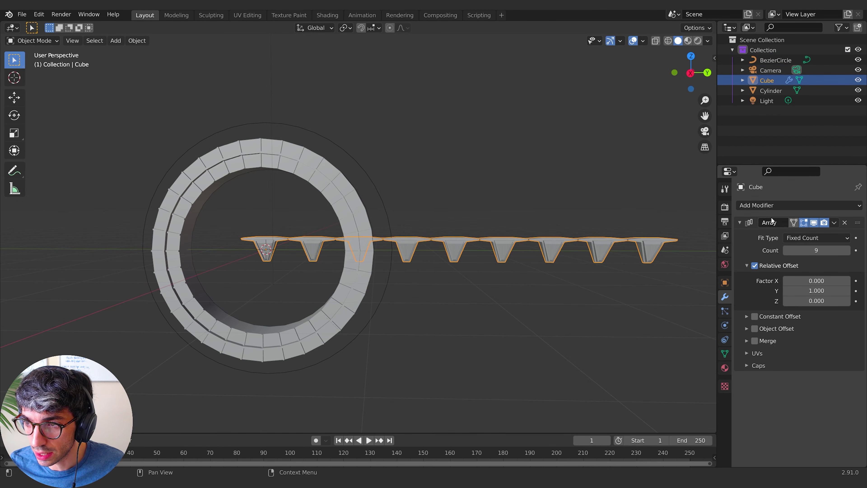
pyautogui.click(769, 206)
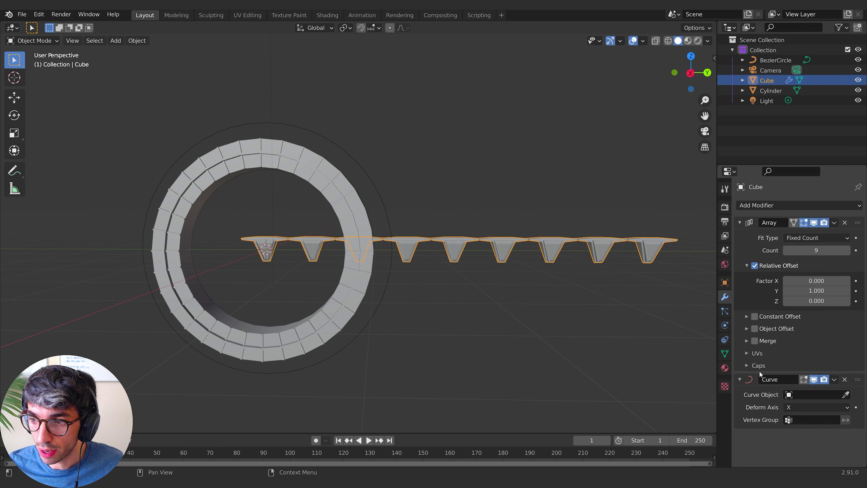
# Step: Set BezierCircle as the curve object of the T-shaped pieces' Curve modifier
pyautogui.click(839, 394)
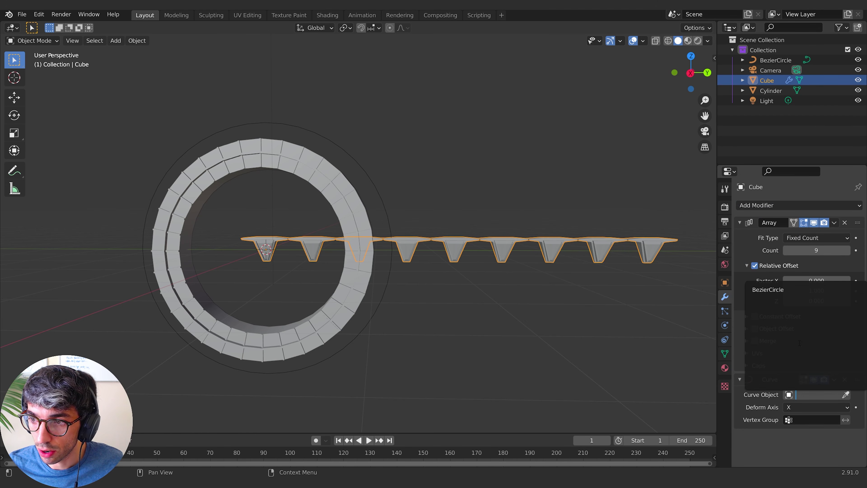
pyautogui.click(768, 289)
pyautogui.scroll(-3, 354, 288)
pyautogui.moveTo(354, 287); pyautogui.dragTo(358, 239, button='middle')
# Step: Try Z and Y as the Curve modifier's deform axis and check how the pieces wrap around the ring
pyautogui.click(798, 407)
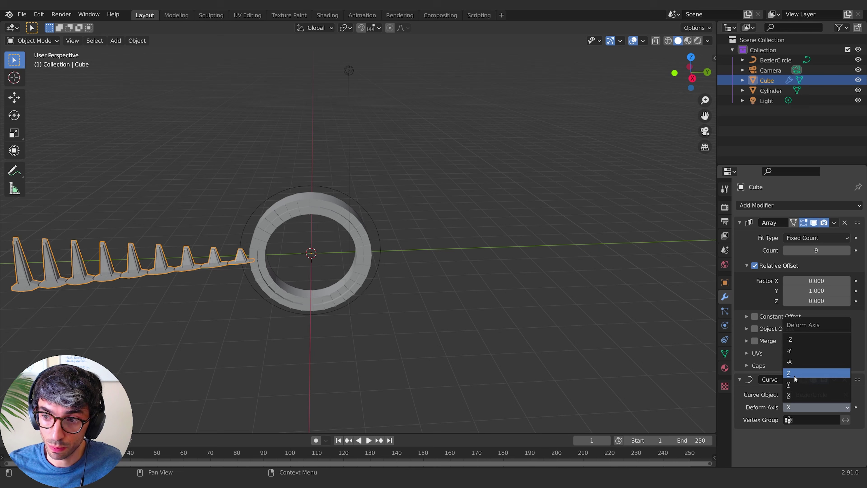
pyautogui.click(794, 376)
pyautogui.click(798, 406)
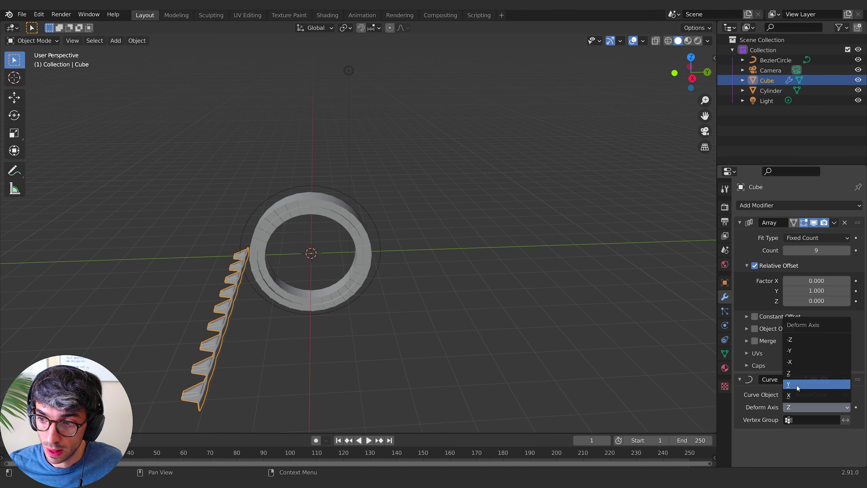
pyautogui.click(797, 384)
pyautogui.moveTo(341, 324); pyautogui.dragTo(520, 356, button='middle')
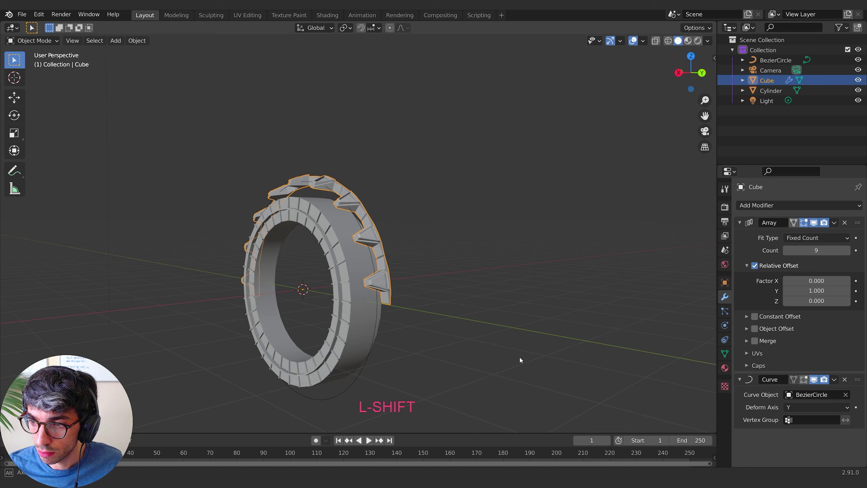
# Step: Set the Curve modifier's deform axis to -Y so the wedges point inward toward the ring
pyautogui.click(805, 406)
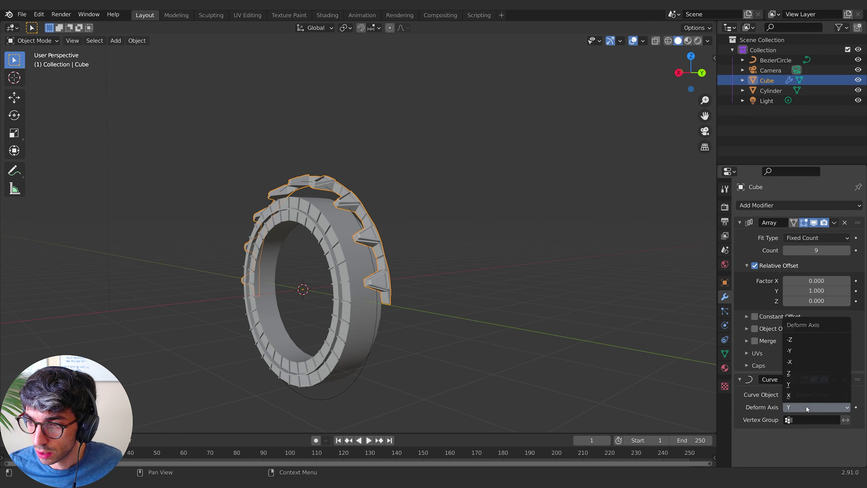
pyautogui.click(799, 350)
pyautogui.moveTo(433, 355); pyautogui.dragTo(478, 348, button='middle')
pyautogui.moveTo(581, 359); pyautogui.dragTo(490, 353, button='middle')
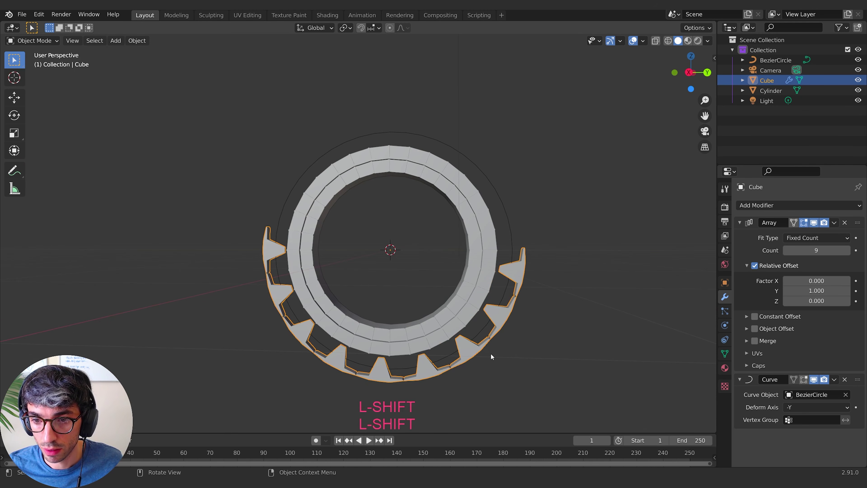
pyautogui.keyDown('shift'); pyautogui.moveTo(567, 326); pyautogui.dragTo(578, 314, button='middle'); pyautogui.keyUp('shift')
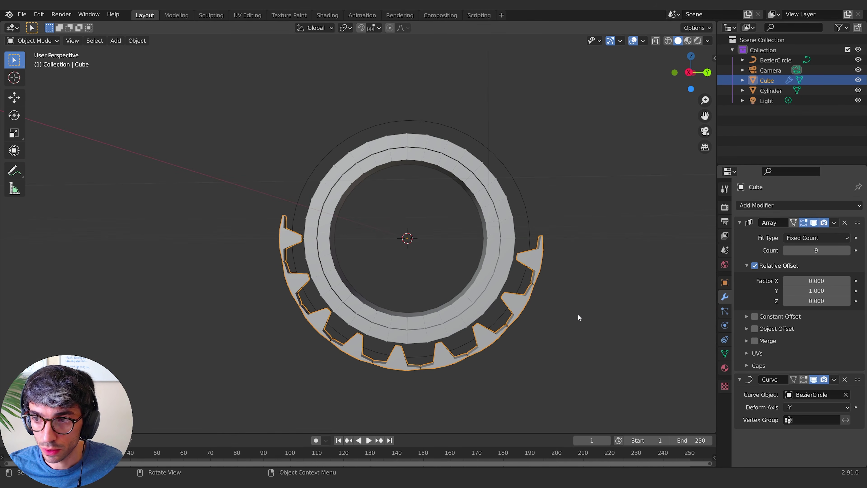
# Step: Rotate the T-shaped piece's whole mesh 180° about Z in Edit Mode, then return to Object Mode
pyautogui.press('Tab')
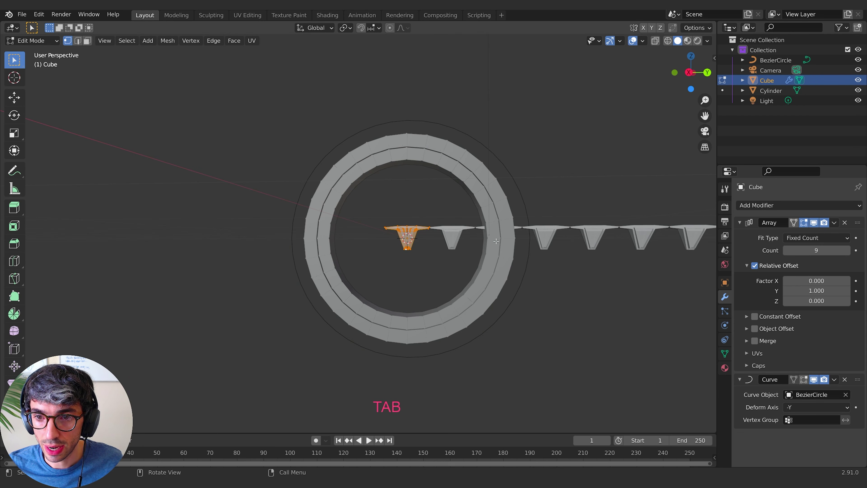
pyautogui.moveTo(499, 246); pyautogui.dragTo(455, 264, button='middle')
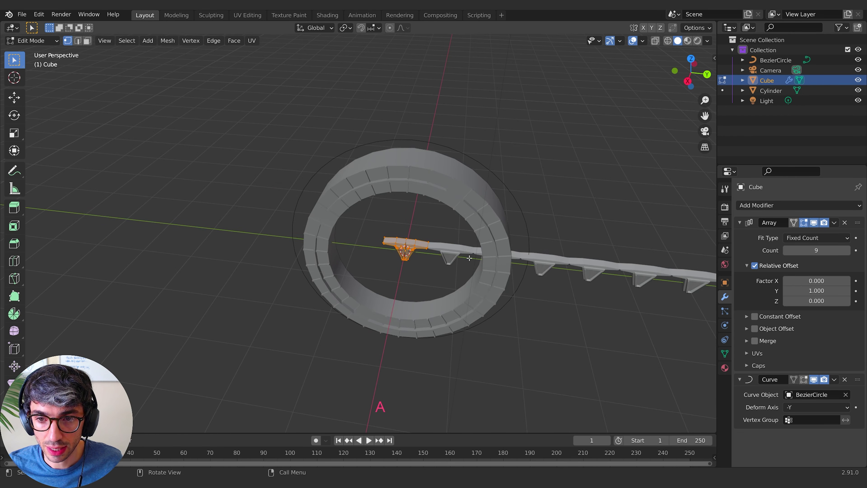
pyautogui.press('r')
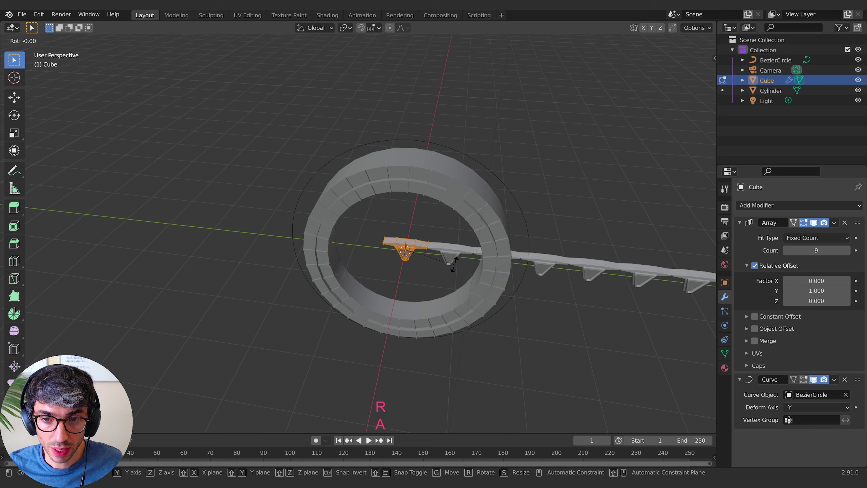
pyautogui.write('z180')
pyautogui.press('Return')
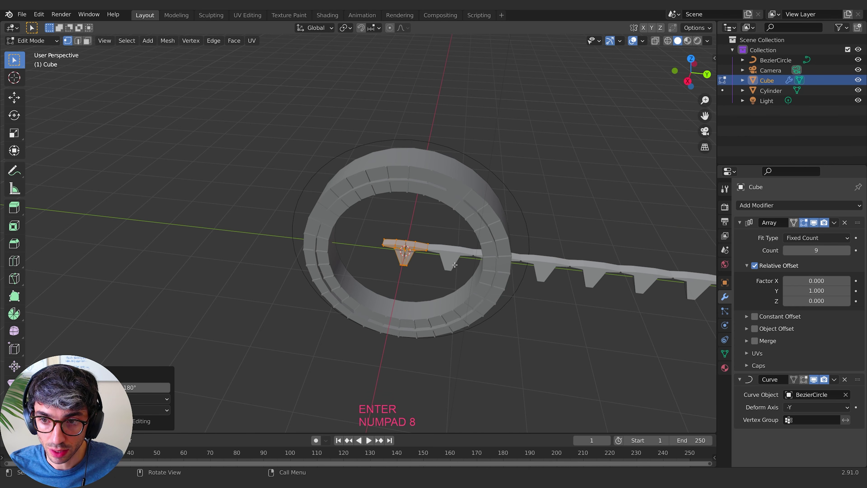
pyautogui.press('Tab')
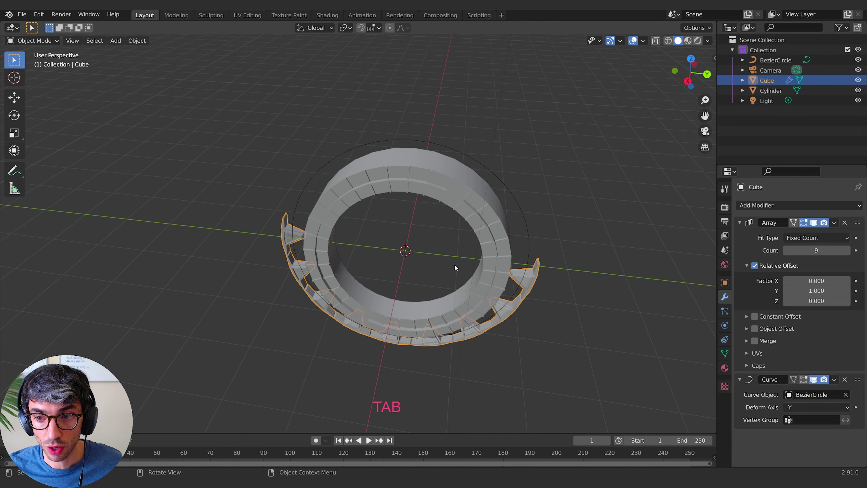
pyautogui.moveTo(525, 338); pyautogui.dragTo(556, 303, button='middle')
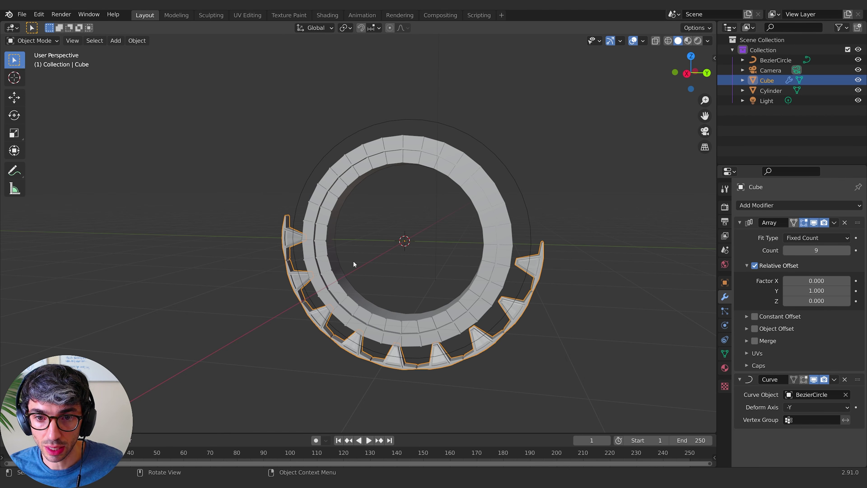
pyautogui.press('r')
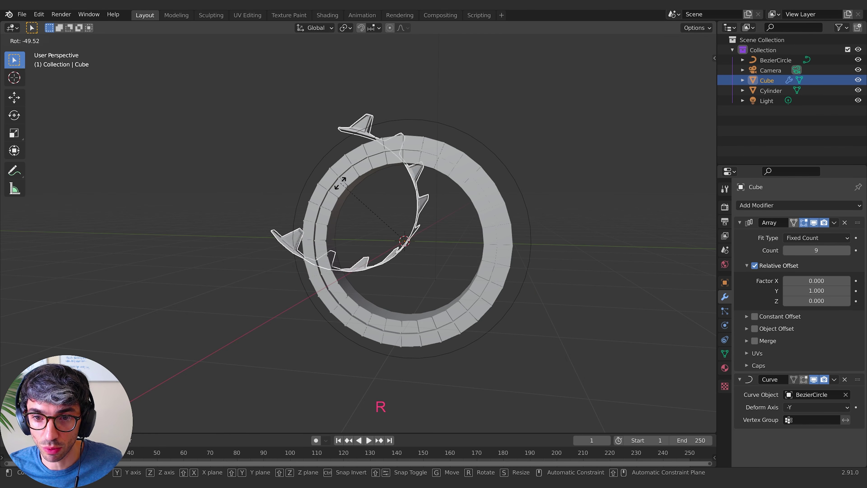
pyautogui.rightClick(346, 212)
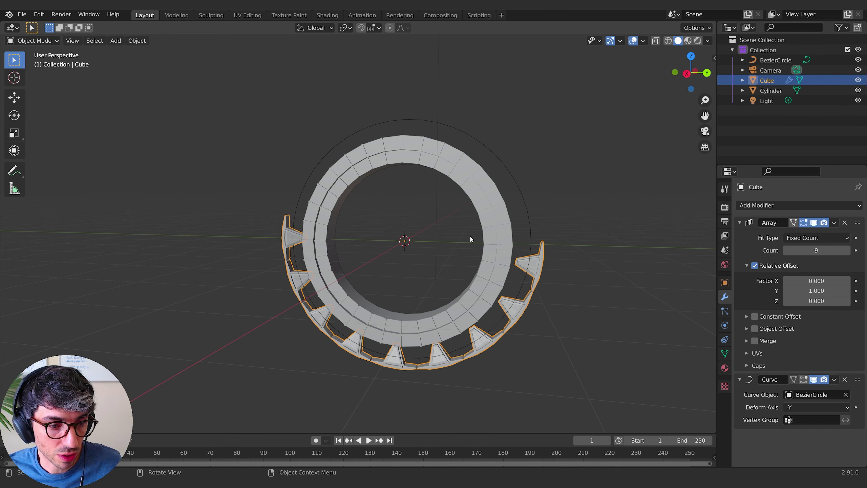
# Step: Select the Bezier circle and scale it by about 0.9 to bring the pieces closer to the ring
pyautogui.moveTo(470, 238); pyautogui.dragTo(467, 214, button='middle')
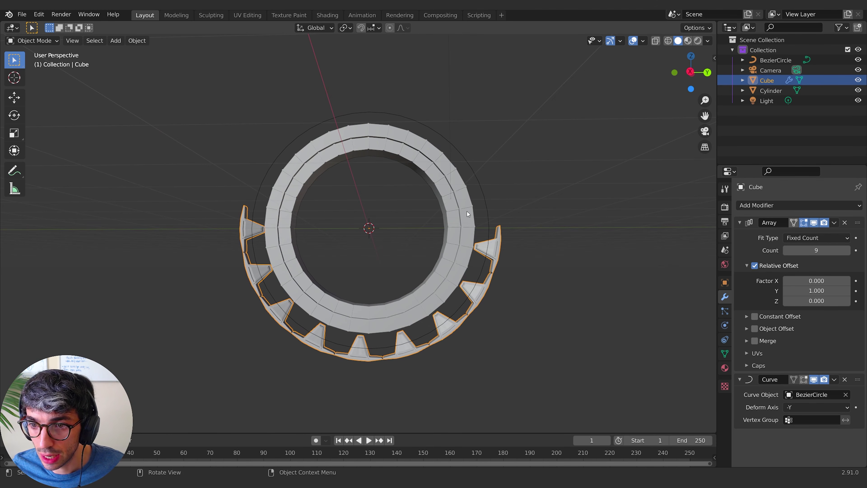
pyautogui.click(486, 207)
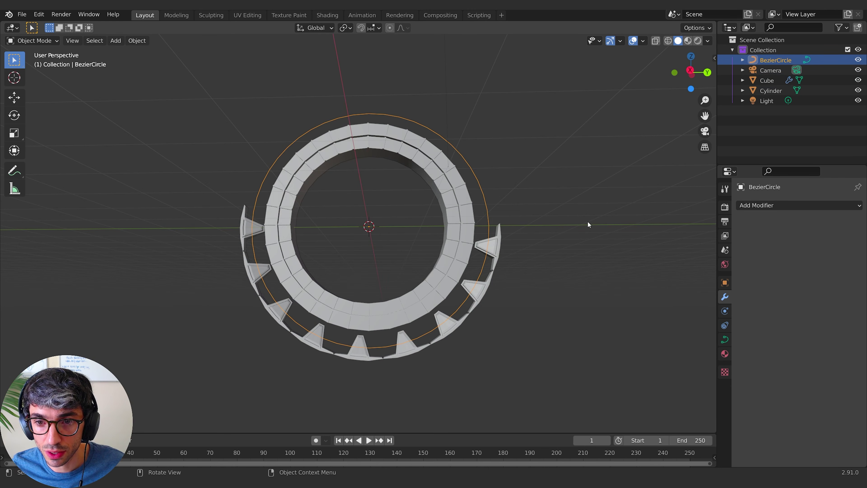
pyautogui.press('s')
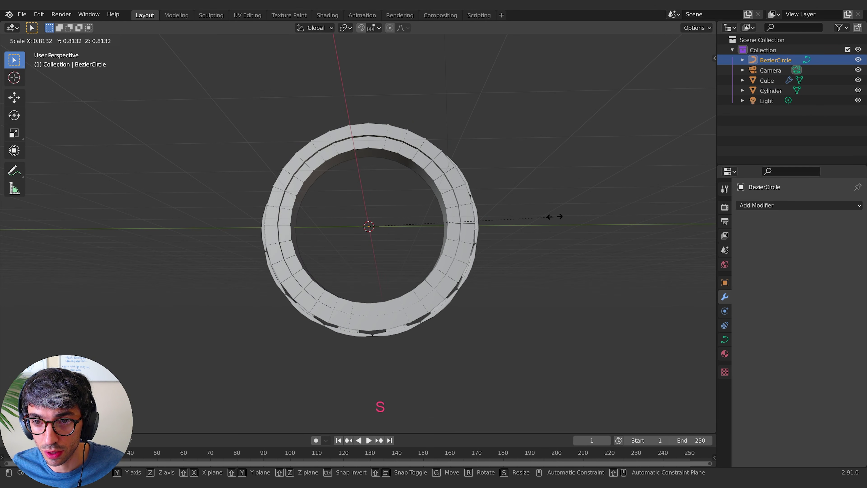
pyautogui.click(574, 210)
# Step: Move the Bezier circle about 0.28 m along X toward the ring's front face
pyautogui.moveTo(573, 210); pyautogui.dragTo(491, 234, button='middle')
pyautogui.press('g')
pyautogui.press('x')
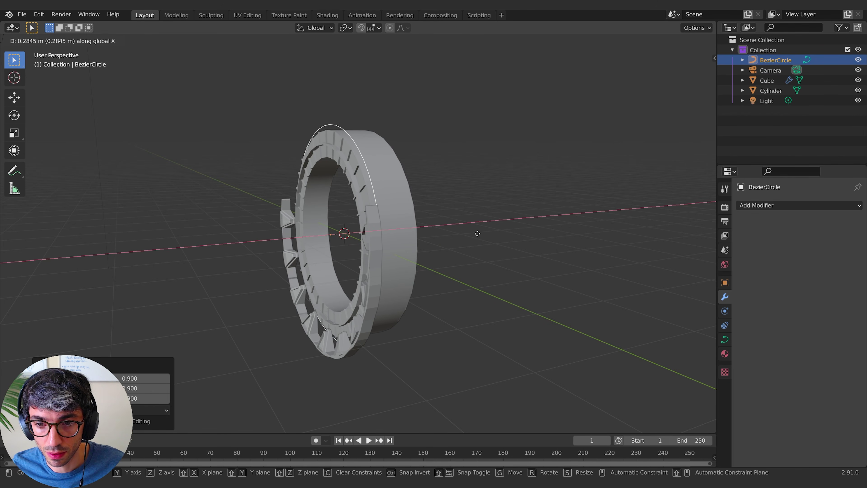
pyautogui.click(478, 233)
# Step: Scale the Bezier circle down slightly more and shift it about 0.07 m along X to seat the pieces on the ring
pyautogui.moveTo(478, 233); pyautogui.dragTo(536, 237, button='middle')
pyautogui.press('s')
pyautogui.click(560, 217)
pyautogui.press('g')
pyautogui.press('x')
pyautogui.click(518, 219)
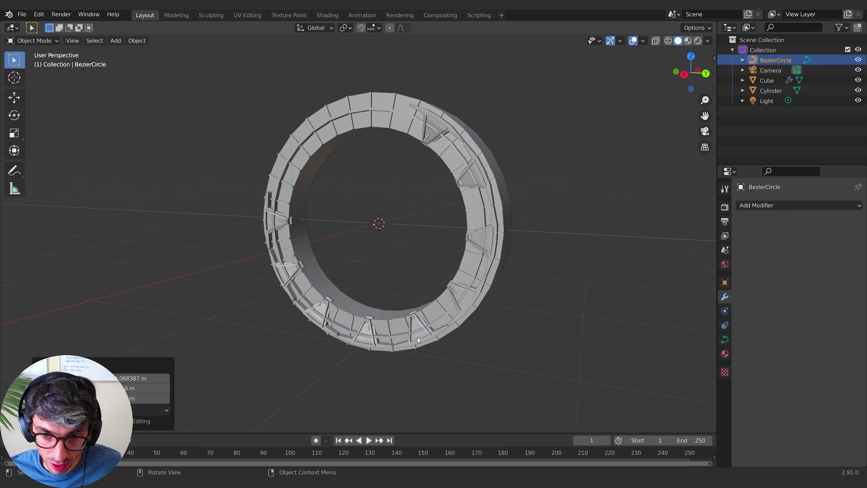
# Step: Fine-tune the Bezier circle's depth by moving it about 0.05 m along X
pyautogui.press('g')
pyautogui.press('x')
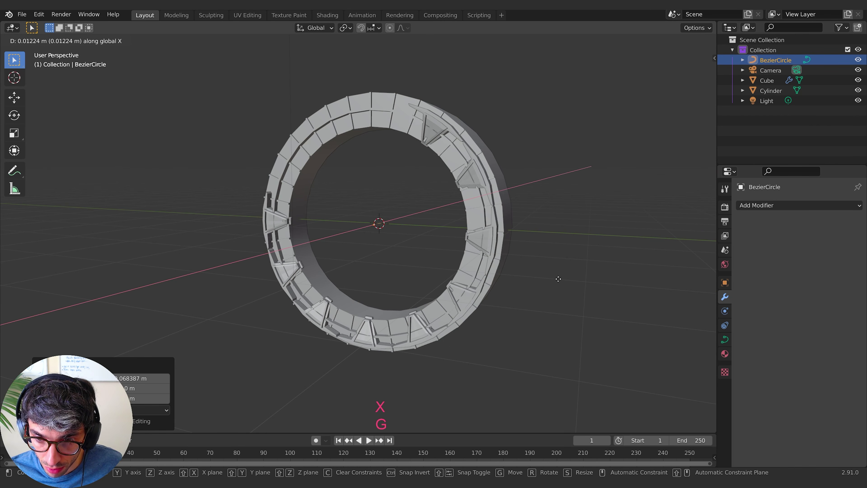
pyautogui.click(557, 280)
pyautogui.moveTo(558, 282); pyautogui.dragTo(567, 263, button='middle')
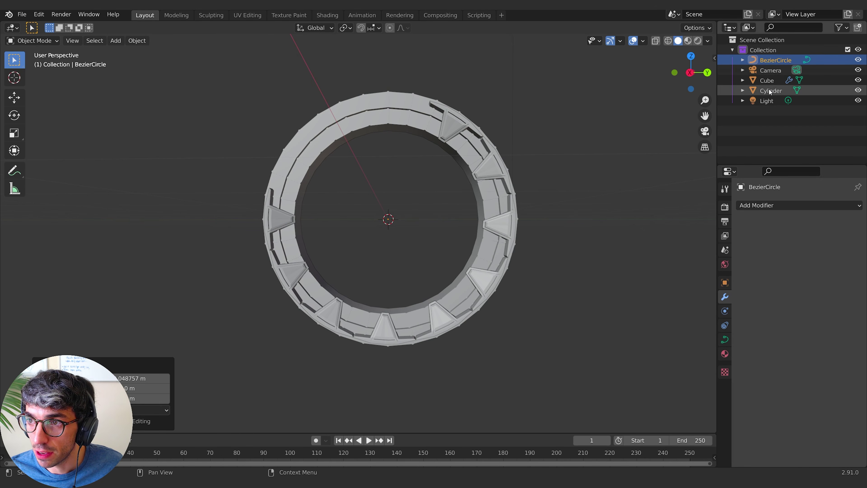
# Step: Select the arrayed T-shaped pieces and set the Array's relative offset Y to 1.370 to spread them around the ring
pyautogui.click(768, 81)
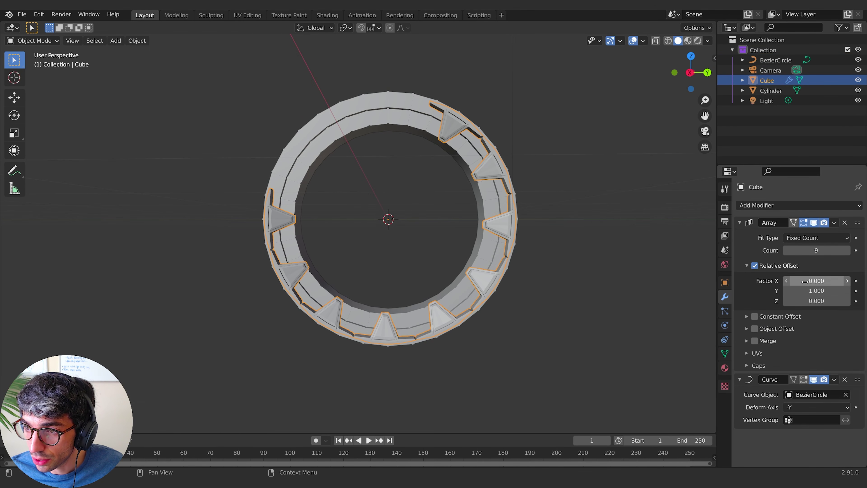
pyautogui.moveTo(815, 291)
pyautogui.mouseDown()
pyautogui.moveTo(837, 290)
pyautogui.moveTo(799, 290)
pyautogui.moveTo(823, 290)
pyautogui.mouseUp()
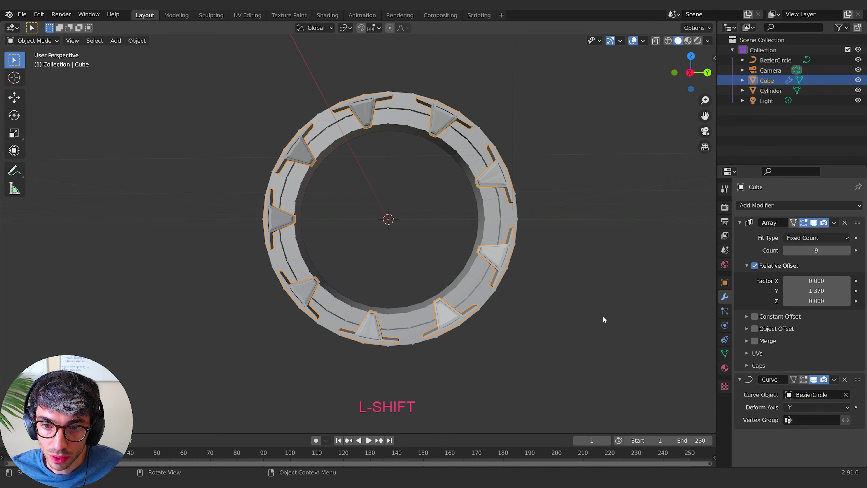
pyautogui.press('Tab')
pyautogui.press('Escape')
# Step: Scale the Bezier circle up slightly in two passes so the pieces overhang the ring's outer edge
pyautogui.moveTo(595, 325); pyautogui.dragTo(419, 130, button='middle')
pyautogui.scroll(2, 432, 108)
pyautogui.click(776, 60)
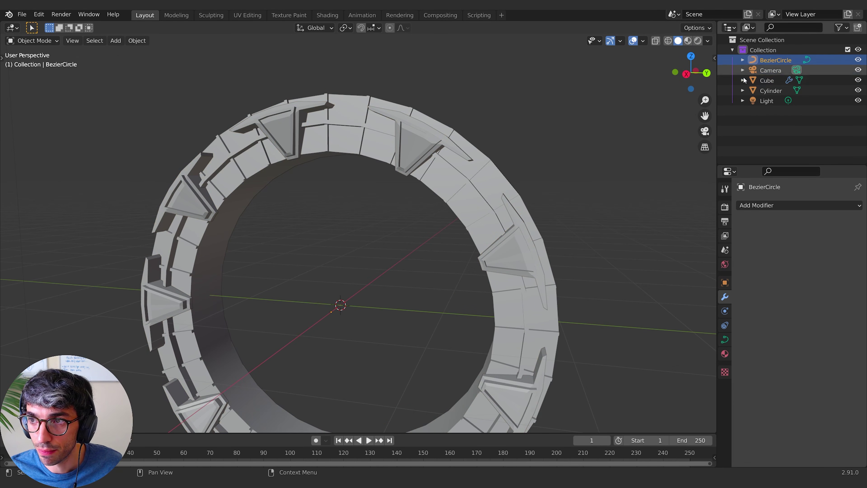
pyautogui.press('s')
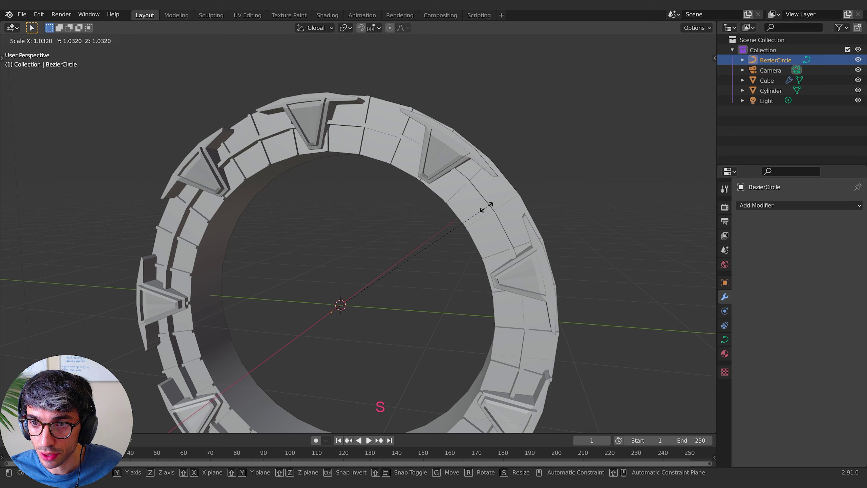
pyautogui.click(489, 207)
pyautogui.press('s')
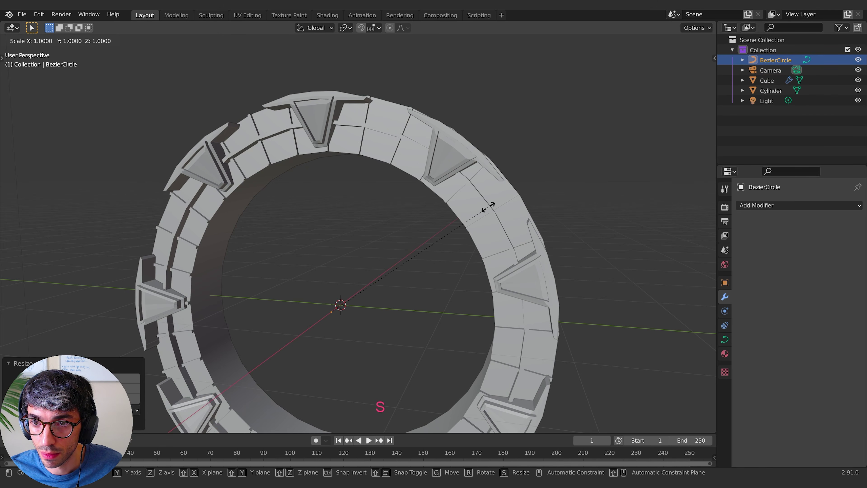
pyautogui.click(446, 212)
pyautogui.moveTo(445, 211); pyautogui.dragTo(465, 258, button='middle')
pyautogui.scroll(-3, 433, 255)
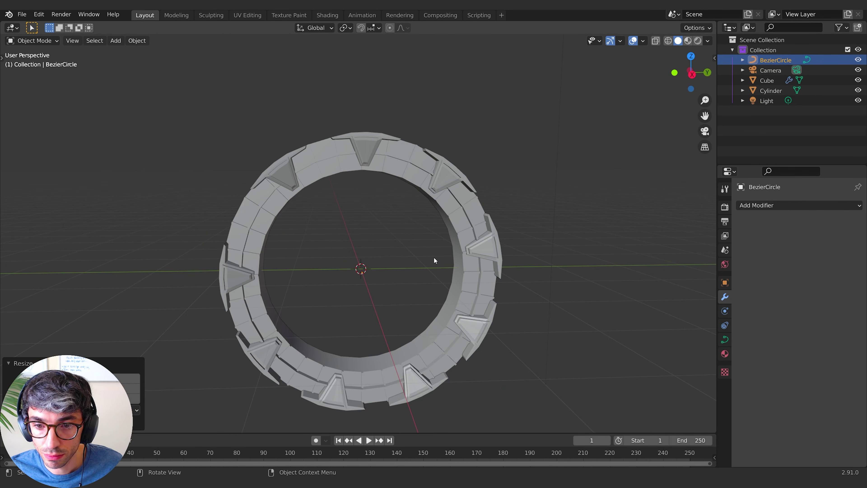
pyautogui.moveTo(434, 260); pyautogui.dragTo(413, 237, button='middle')
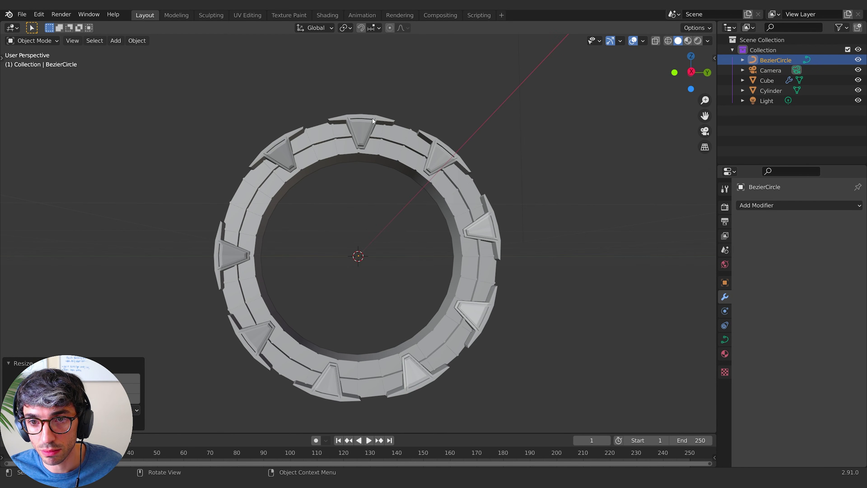
pyautogui.moveTo(372, 118); pyautogui.dragTo(353, 151, button='middle')
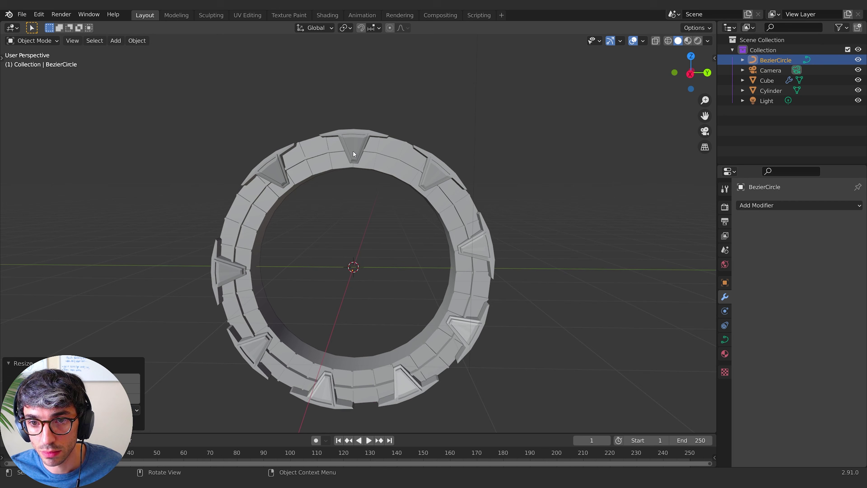
# Step: Select the arrayed pieces again and set the Array's relative offset Y to 1.410 to even out their spacing
pyautogui.click(765, 82)
pyautogui.click(768, 57)
pyautogui.click(767, 80)
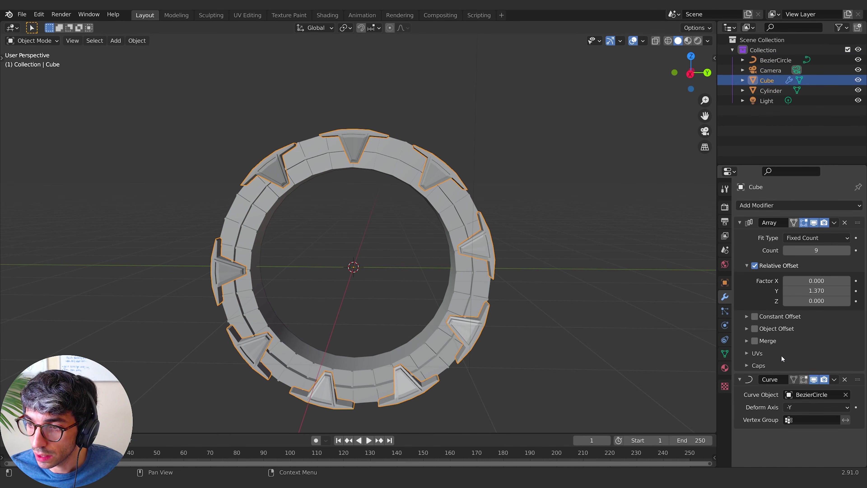
pyautogui.press('shift')
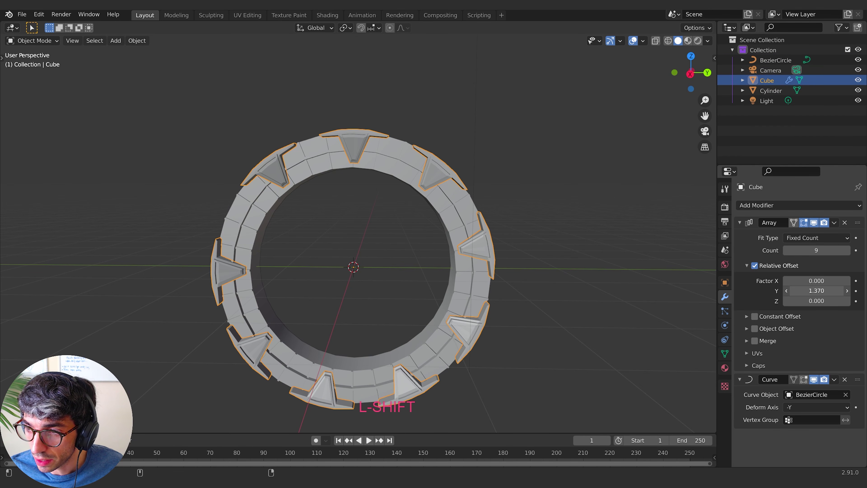
pyautogui.keyDown('shift'); pyautogui.moveTo(816, 290); pyautogui.dragTo(818, 290); pyautogui.keyUp('shift')
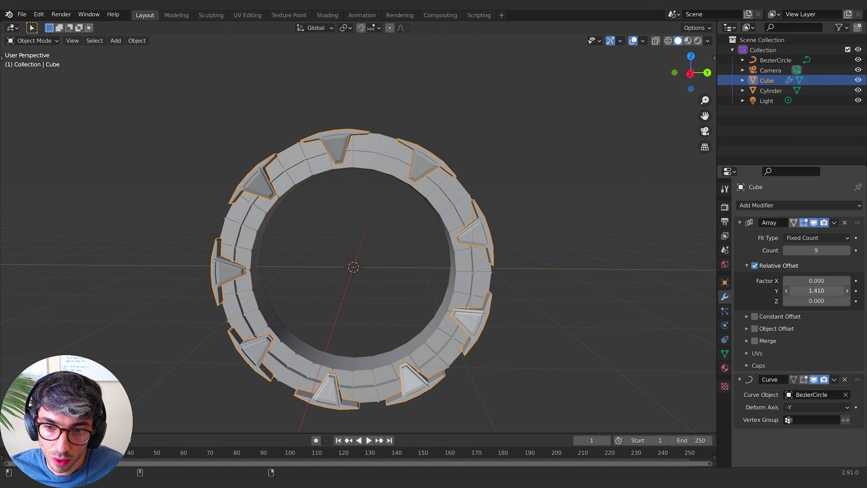
pyautogui.moveTo(555, 272)
pyautogui.mouseDown(button='middle')
pyautogui.moveTo(567, 263)
pyautogui.moveTo(556, 272)
pyautogui.mouseUp(button='middle')
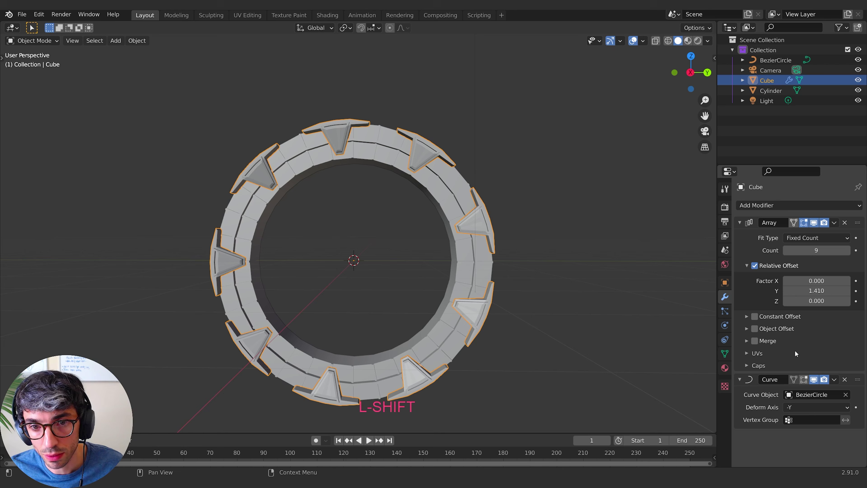
# Step: Add a mesh cylinder at the ring's center and rotate it 90° about the Y axis
pyautogui.hotkey('shift', 'a')
pyautogui.click(408, 275)
pyautogui.moveTo(408, 274); pyautogui.dragTo(492, 246, button='middle')
pyautogui.write('ry90')
pyautogui.press('Return')
# Step: Scale the new cylinder up uniformly until its edge tucks behind the ring's inner rim
pyautogui.press('s')
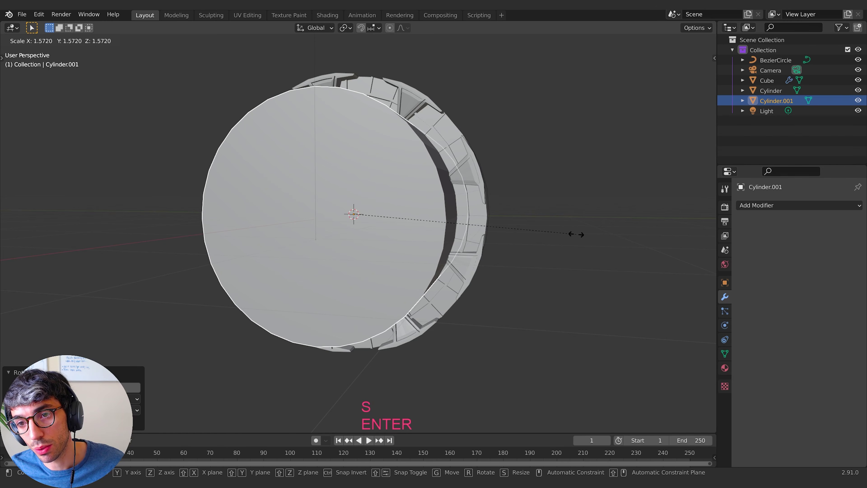
pyautogui.press('y')
pyautogui.press('Escape')
pyautogui.press('s')
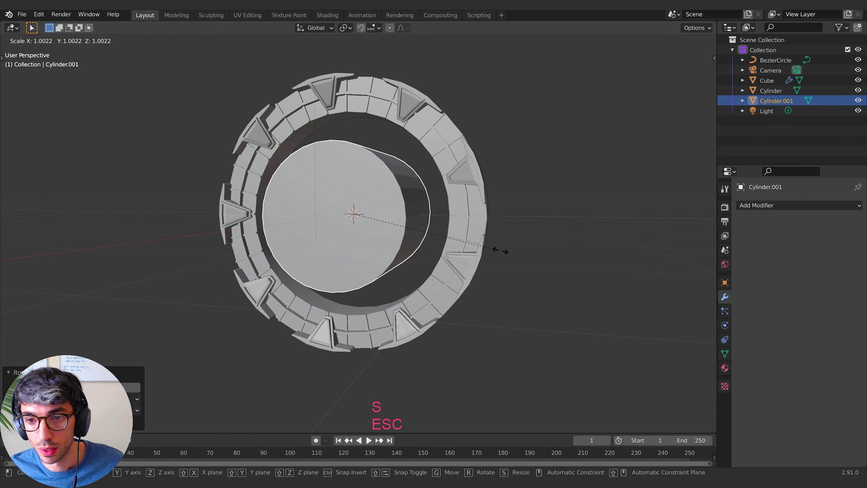
pyautogui.click(587, 228)
# Step: Flatten the central cylinder along X so it becomes a disc contained within the ring's depth
pyautogui.moveTo(589, 233); pyautogui.dragTo(510, 236, button='middle')
pyautogui.press('s')
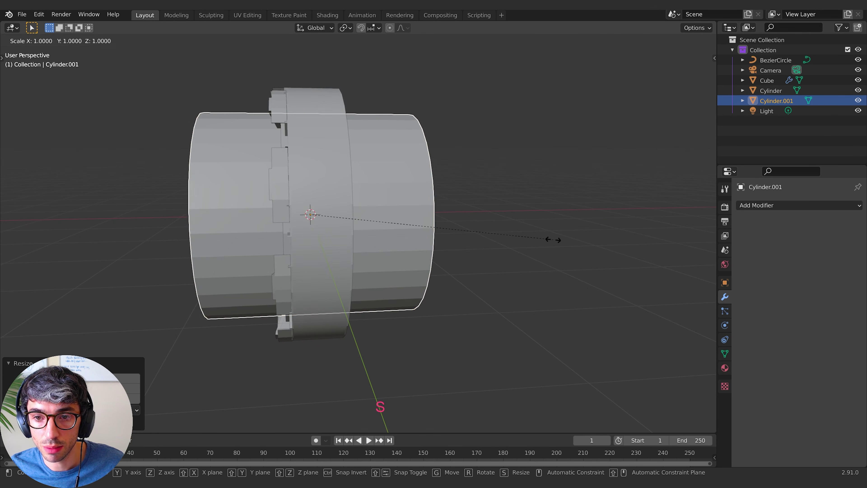
pyautogui.press('z')
pyautogui.press('Escape')
pyautogui.press('s')
pyautogui.press('x')
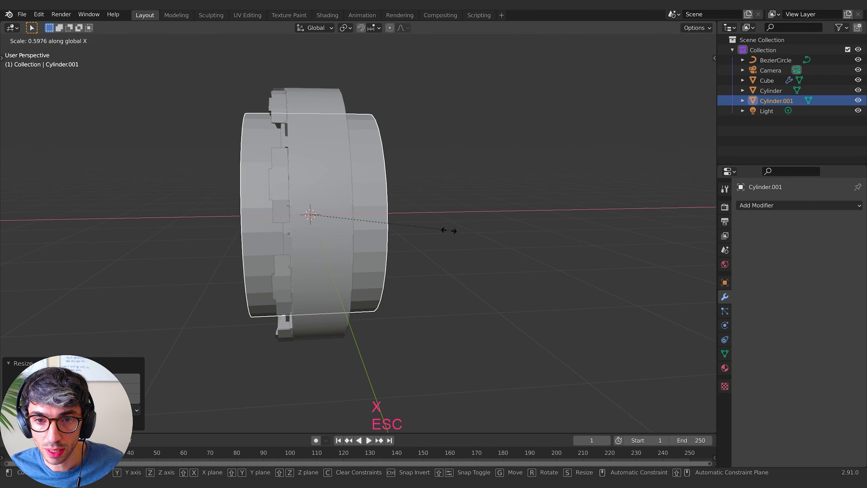
pyautogui.click(310, 236)
pyautogui.moveTo(355, 261); pyautogui.dragTo(316, 283, button='middle')
pyautogui.moveTo(299, 233); pyautogui.dragTo(382, 252, button='middle')
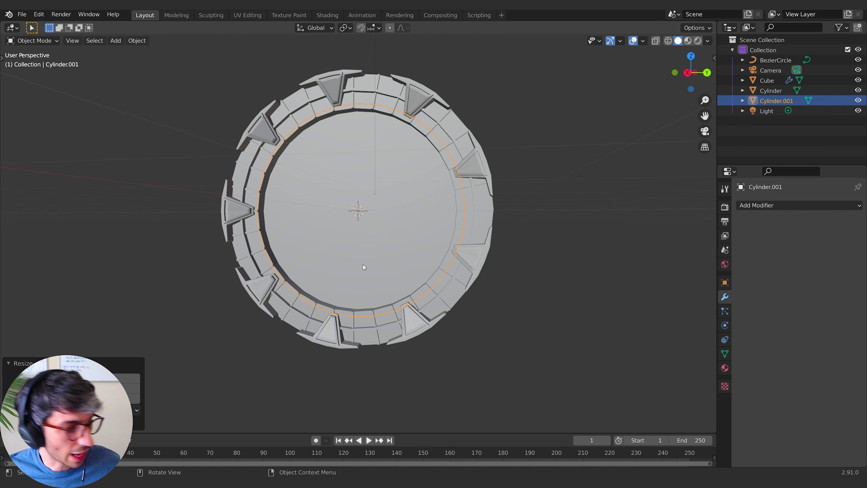
pyautogui.moveTo(354, 283); pyautogui.dragTo(401, 312, button='middle')
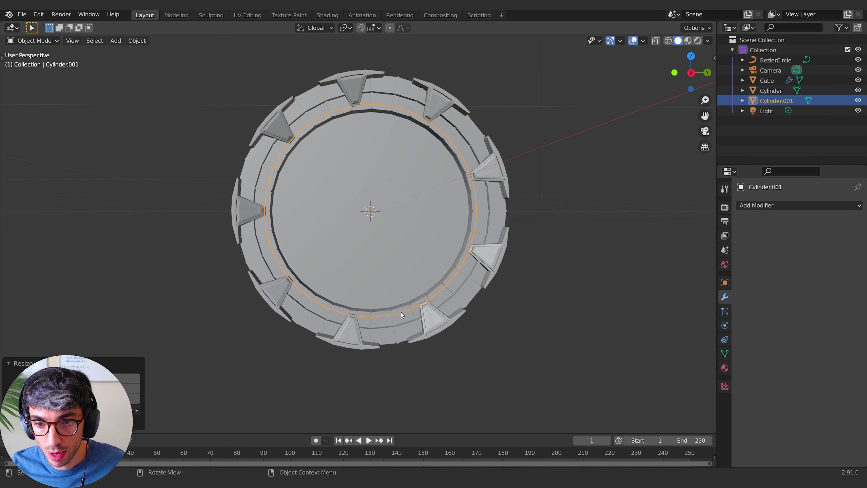
# Step: Add a plane, scale it up several times, and lower it along Z beneath the ring
pyautogui.scroll(-4, 426, 351)
pyautogui.hotkey('shift', 'a')
pyautogui.moveTo(390, 272)
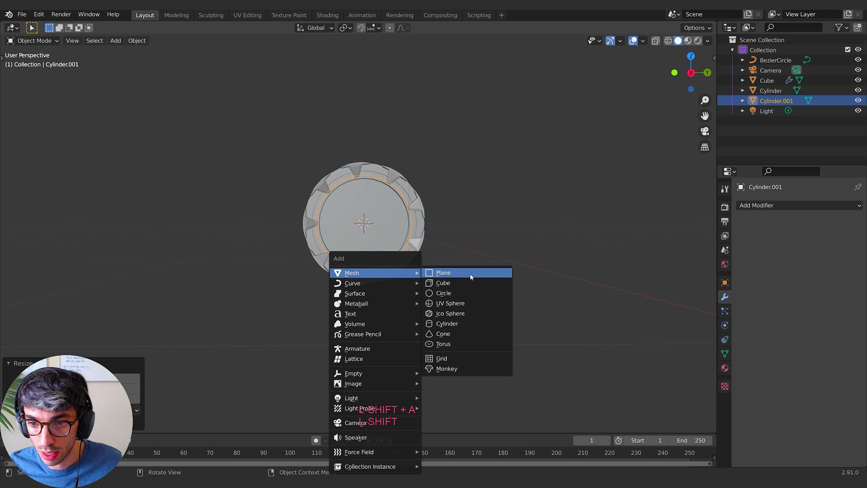
pyautogui.click(470, 273)
pyautogui.press('s')
pyautogui.click(546, 307)
pyautogui.press('g')
pyautogui.press('z')
pyautogui.click(554, 364)
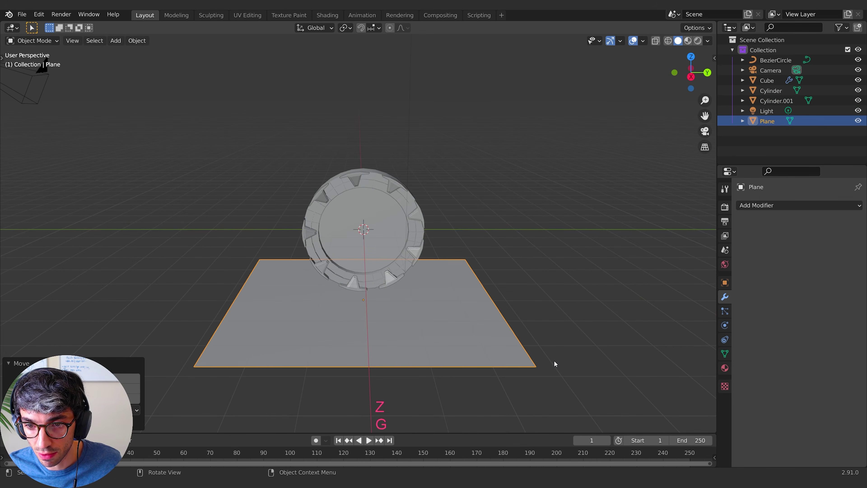
# Step: Enlarge the plane into a wide floor and raise it along Z to meet the ring's lower edge
pyautogui.press('s')
pyautogui.click(607, 281)
pyautogui.moveTo(523, 282); pyautogui.dragTo(520, 269, button='middle')
pyautogui.press('g')
pyautogui.press('z')
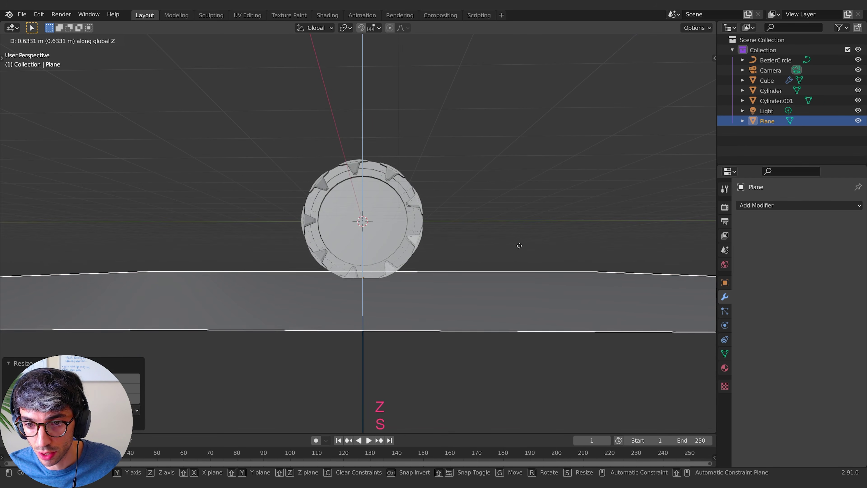
pyautogui.click(518, 254)
# Step: Add a mesh cube and move it along Y to stand beside the ring
pyautogui.scroll(1, 469, 294)
pyautogui.moveTo(497, 230); pyautogui.dragTo(429, 273, button='middle')
pyautogui.scroll(2, 421, 313)
pyautogui.hotkey('shift', 'a')
pyautogui.click(577, 173)
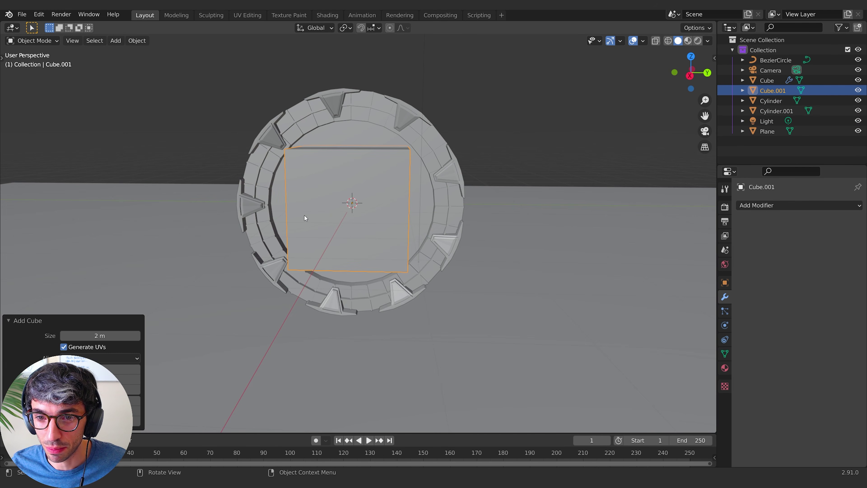
pyautogui.press('g')
pyautogui.click(594, 212)
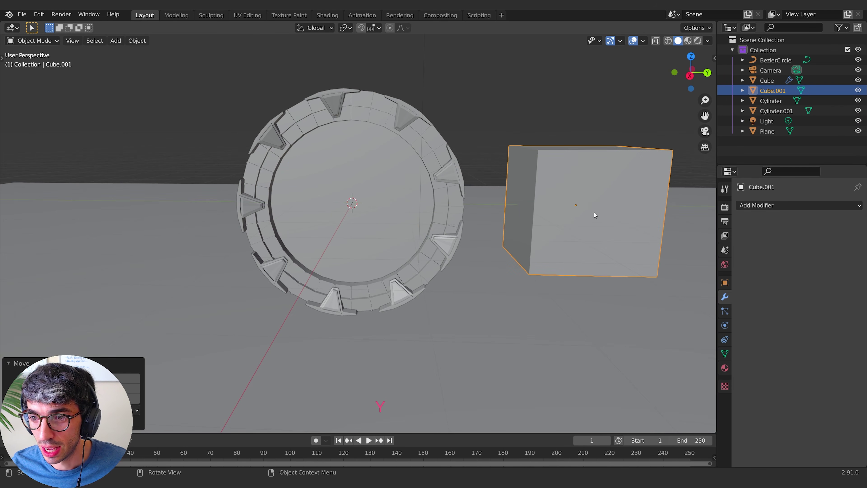
# Step: Stretch the cube along Z into a tall box
pyautogui.moveTo(594, 212); pyautogui.dragTo(658, 221, button='middle')
pyautogui.press('s')
pyautogui.press('z')
pyautogui.click(645, 219)
# Step: Enter Edit Mode on the tall box and inset its front face to form an even border
pyautogui.keyDown('shift'); pyautogui.moveTo(638, 221); pyautogui.dragTo(508, 241, button='middle'); pyautogui.keyUp('shift')
pyautogui.press('Tab')
pyautogui.click(501, 243)
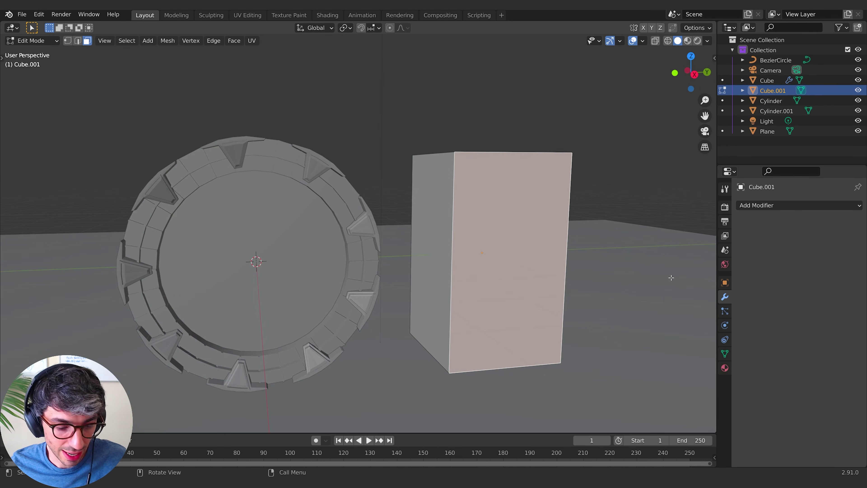
pyautogui.press('i')
pyautogui.click(652, 277)
# Step: Extrude the inset front face and push it inward along X to form a recessed panel
pyautogui.press('e')
pyautogui.moveTo(584, 277); pyautogui.dragTo(551, 271, button='middle')
pyautogui.press('Escape')
pyautogui.press('g')
pyautogui.press('x')
pyautogui.click(594, 277)
# Step: Add nine evenly spaced horizontal loop cuts across the box without sliding them
pyautogui.hotkey('ctrl', 'r')
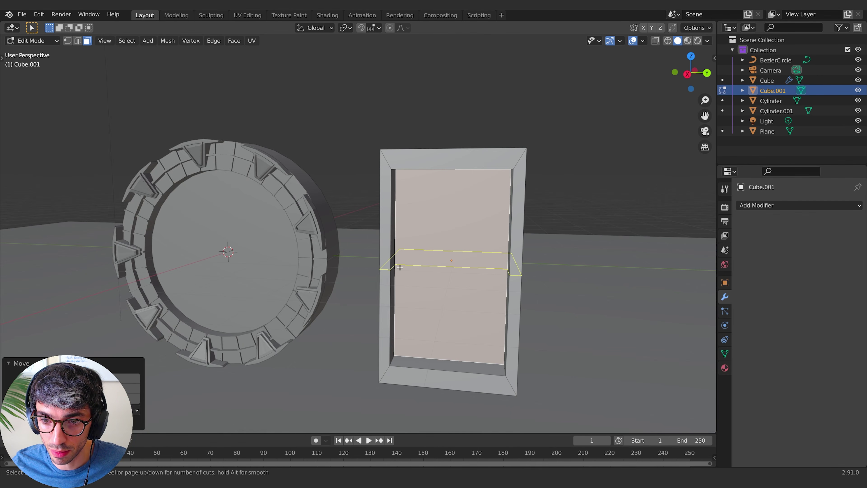
pyautogui.scroll(9, 389, 263)
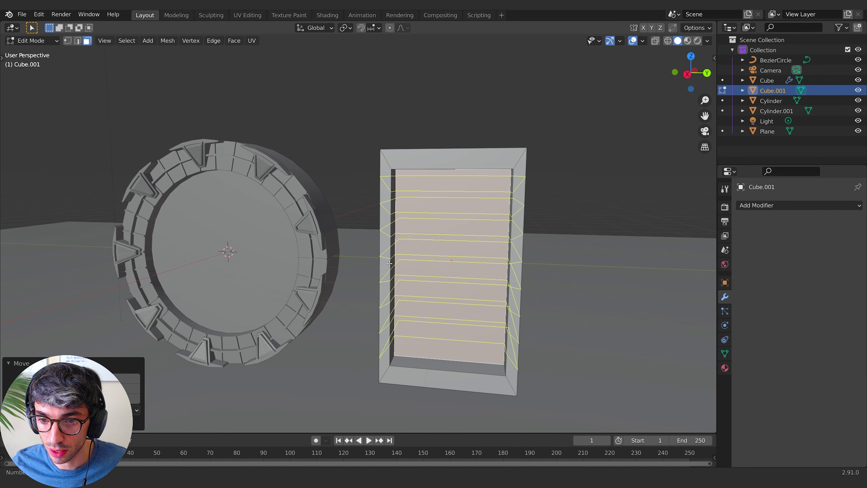
pyautogui.click(389, 263)
pyautogui.rightClick(389, 263)
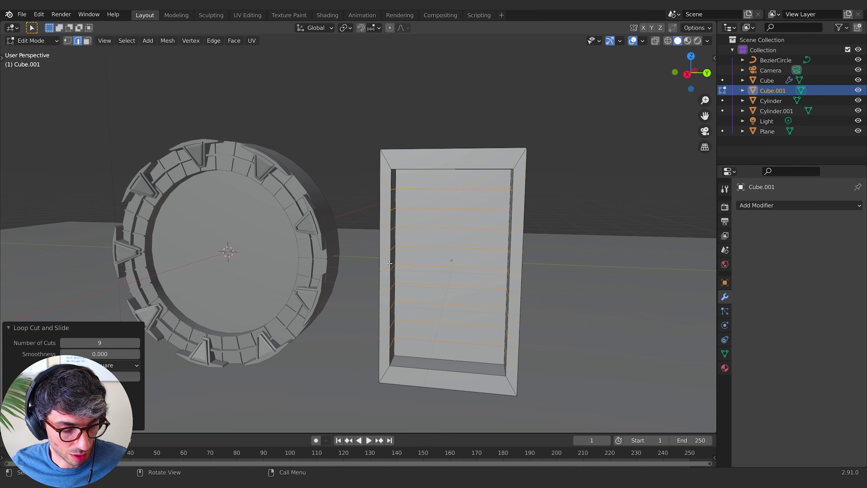
# Step: Select only the nine horizontal edges crossing the recessed panel, using circle select
pyautogui.moveTo(475, 291); pyautogui.dragTo(463, 334, button='middle')
pyautogui.click(464, 333)
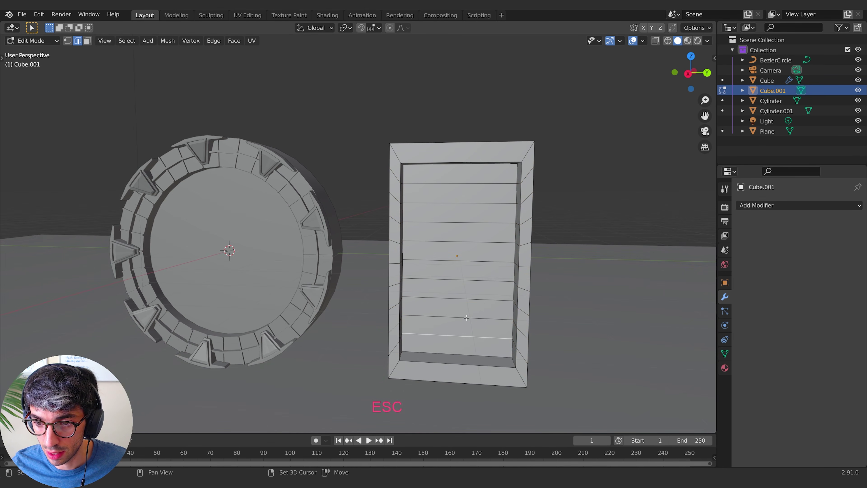
pyautogui.press('c')
pyautogui.moveTo(460, 318); pyautogui.dragTo(455, 198)
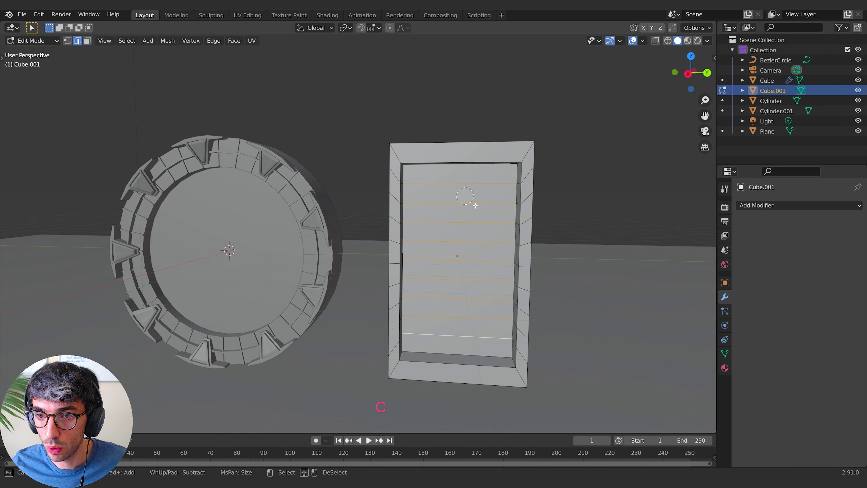
pyautogui.moveTo(475, 206); pyautogui.dragTo(615, 271, button='middle')
pyautogui.press('Escape')
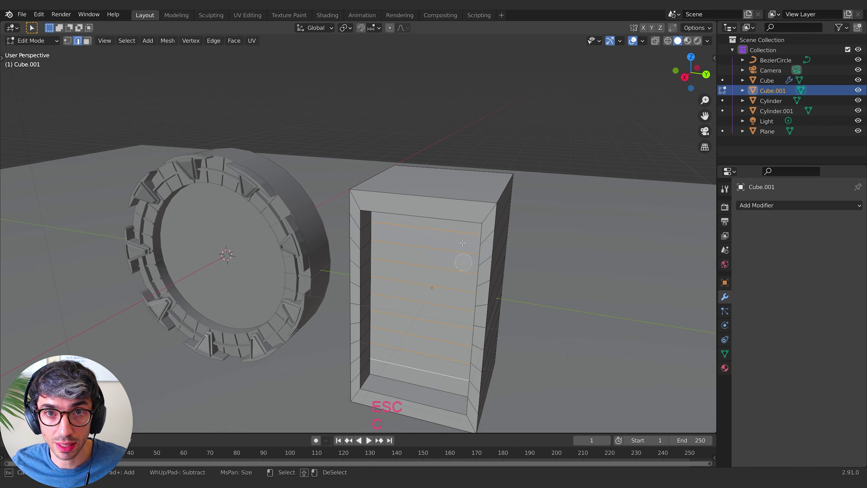
# Step: Deselect most of the recessed panel's horizontal edges with circle select and brush them back into the selection
pyautogui.keyDown('shift'); pyautogui.moveTo(419, 309); pyautogui.dragTo(423, 290); pyautogui.keyUp('shift')
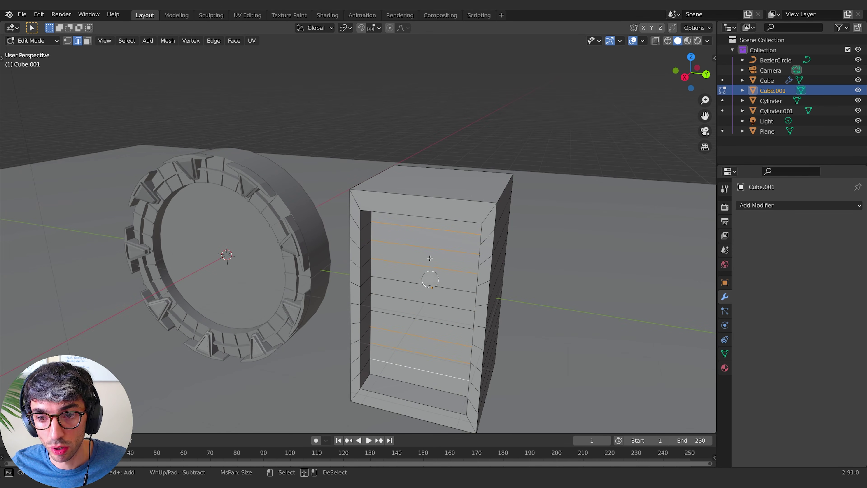
pyautogui.moveTo(426, 360)
pyautogui.keyDown('shift'); pyautogui.mouseDown()
pyautogui.moveTo(435, 256)
pyautogui.moveTo(416, 368)
pyautogui.moveTo(435, 317)
pyautogui.mouseUp(); pyautogui.keyUp('shift')
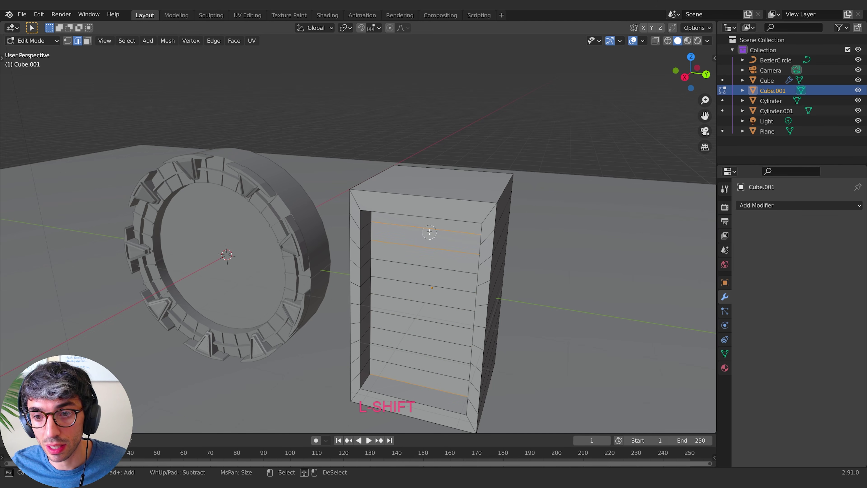
pyautogui.moveTo(429, 246); pyautogui.dragTo(423, 372)
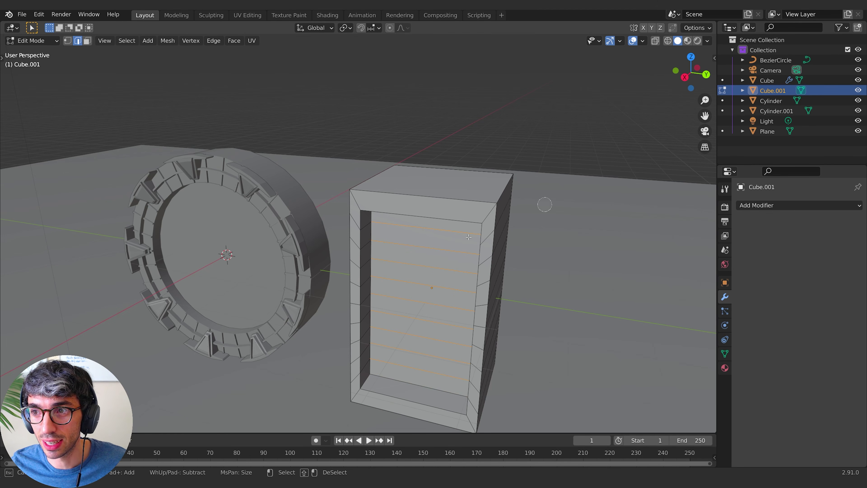
pyautogui.press('Escape')
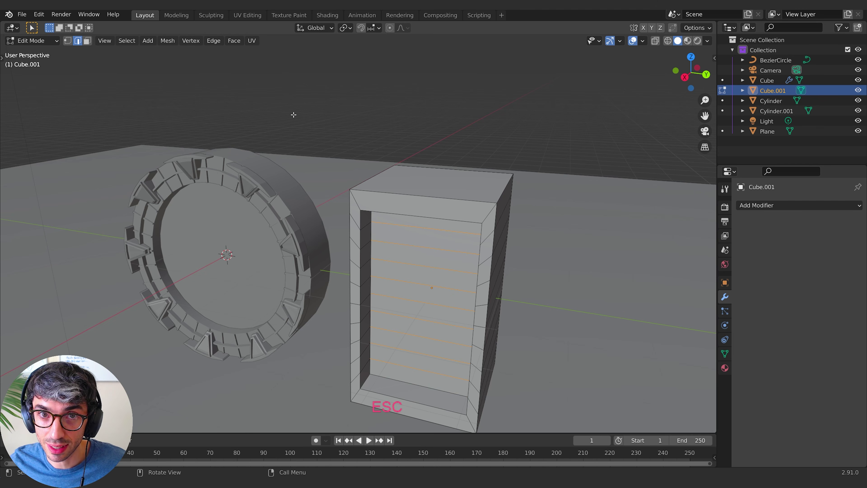
# Step: Bevel the nine selected edges by about 0.04 m to turn them into narrow horizontal strips
pyautogui.moveTo(319, 276); pyautogui.dragTo(507, 301, button='middle')
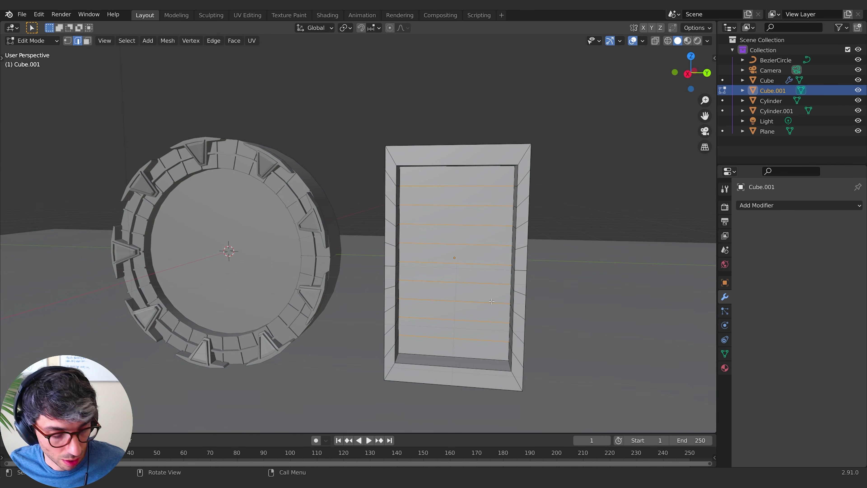
pyautogui.hotkey('ctrl', 'b')
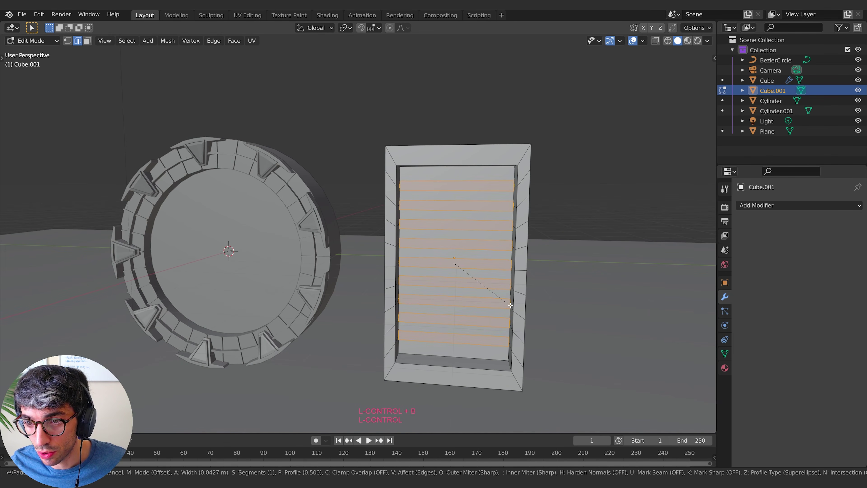
pyautogui.click(510, 305)
# Step: Extrude the beveled strips and move them about 0.37 m outward along X to form protruding slats
pyautogui.moveTo(510, 305); pyautogui.dragTo(538, 290, button='middle')
pyautogui.press('e')
pyautogui.press('Escape')
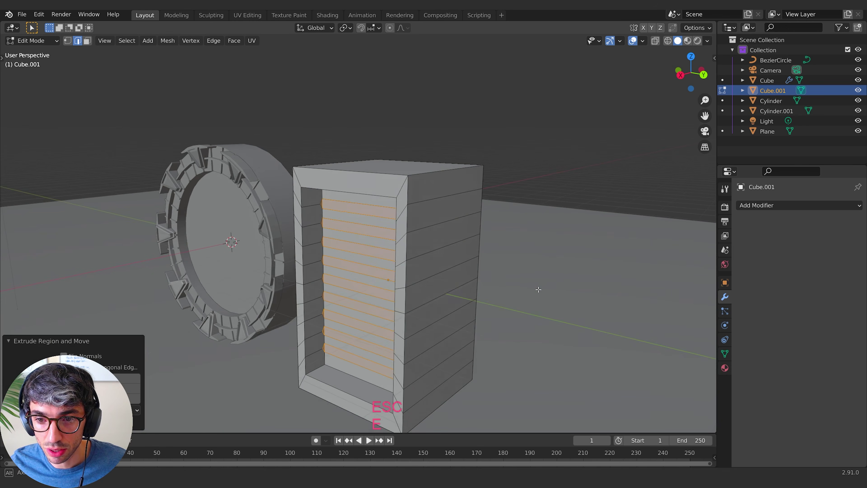
pyautogui.press('g')
pyautogui.press('x')
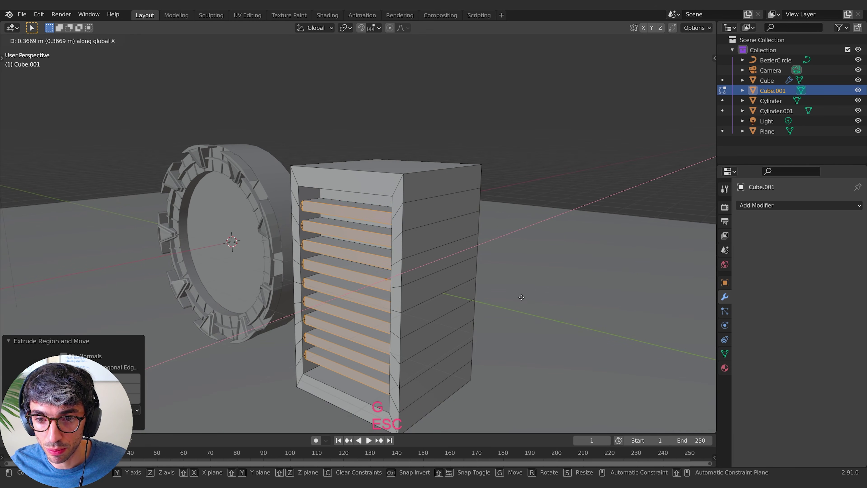
pyautogui.press('Escape')
pyautogui.moveTo(521, 297); pyautogui.dragTo(514, 246, button='middle')
# Step: Examine the slats and the recessed faces between them from several angles, leaving nothing selected
pyautogui.press('Tab')
pyautogui.press('Tab')
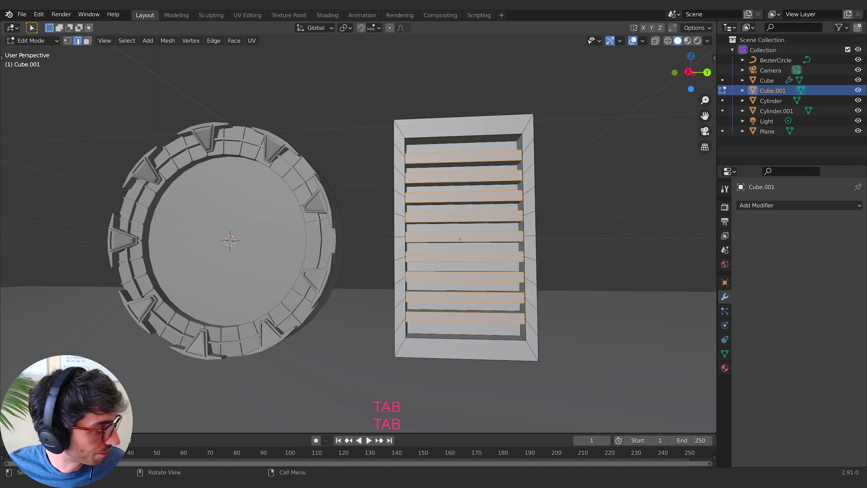
pyautogui.moveTo(430, 264); pyautogui.dragTo(433, 270, button='middle')
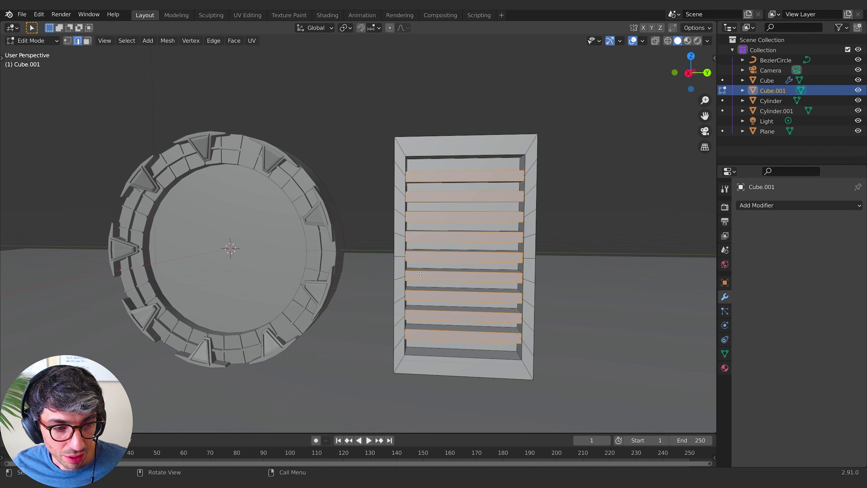
pyautogui.moveTo(421, 274); pyautogui.dragTo(364, 247, button='middle')
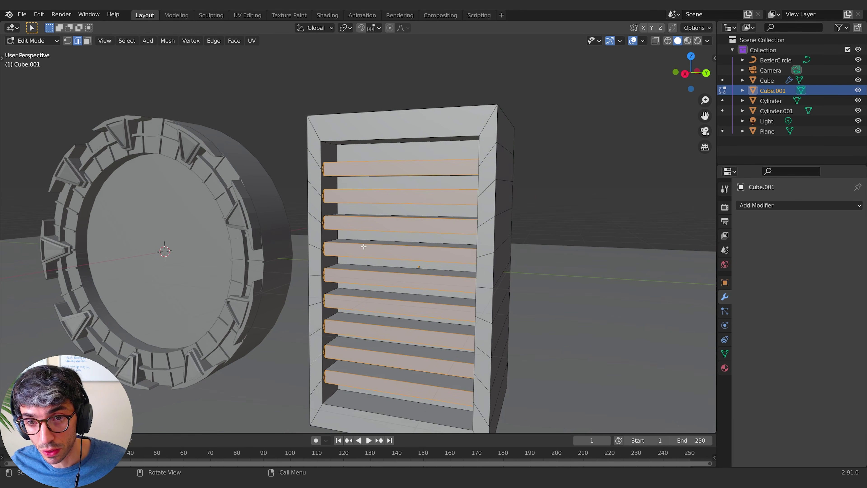
pyautogui.hotkey('alt', 'a')
pyautogui.moveTo(277, 189); pyautogui.dragTo(272, 192, button='middle')
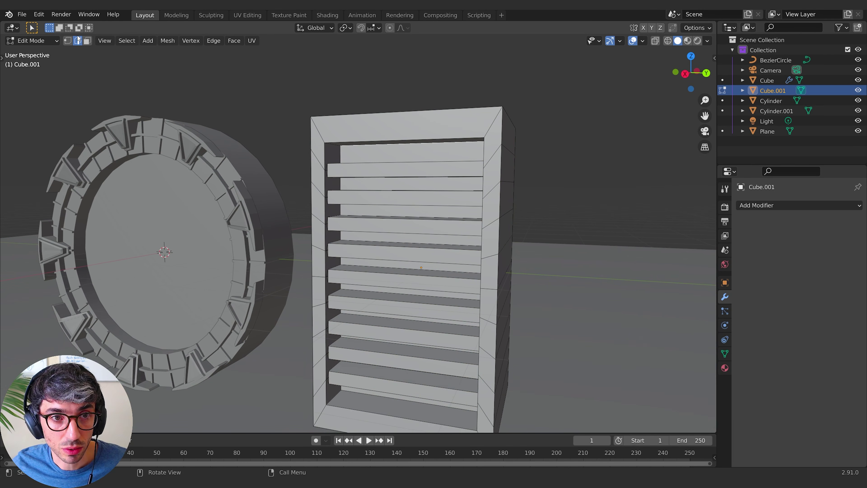
pyautogui.click(87, 41)
pyautogui.click(411, 153)
pyautogui.moveTo(411, 152); pyautogui.dragTo(438, 186, button='middle')
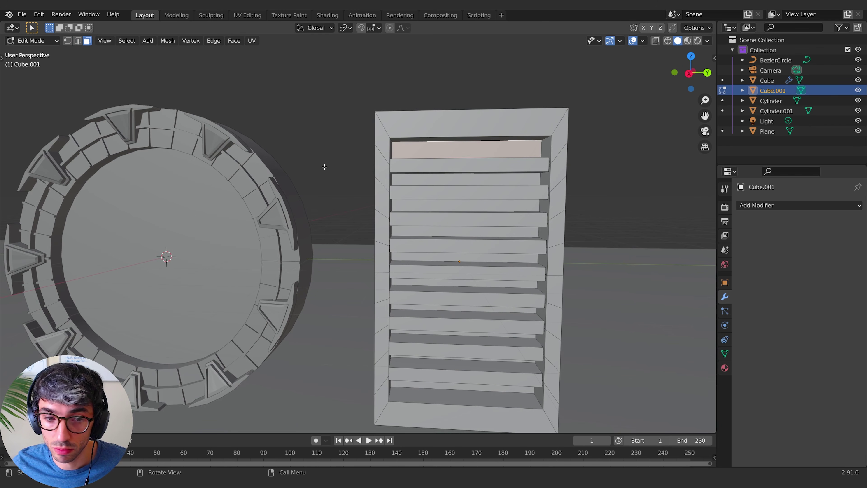
pyautogui.scroll(-3, 99, 261)
pyautogui.hotkey('alt', 'a')
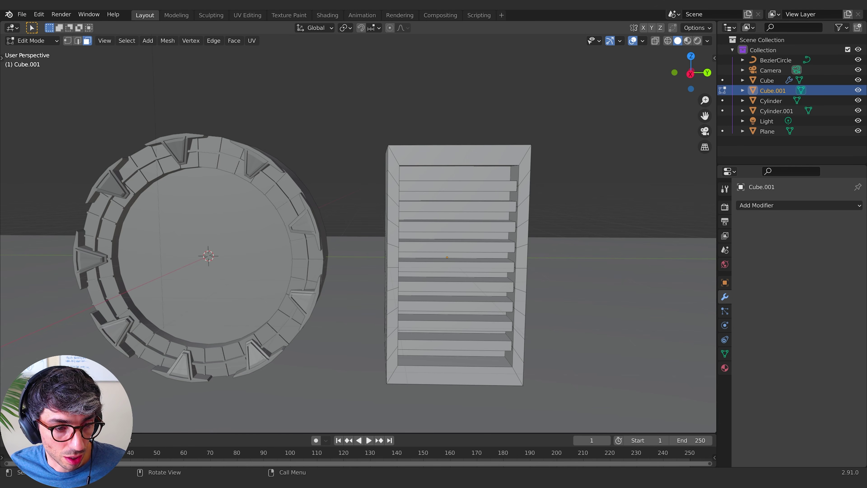
# Step: Return to Object Mode and create a new material for the slatted box
pyautogui.moveTo(329, 150); pyautogui.dragTo(370, 182, button='middle')
pyautogui.press('Tab')
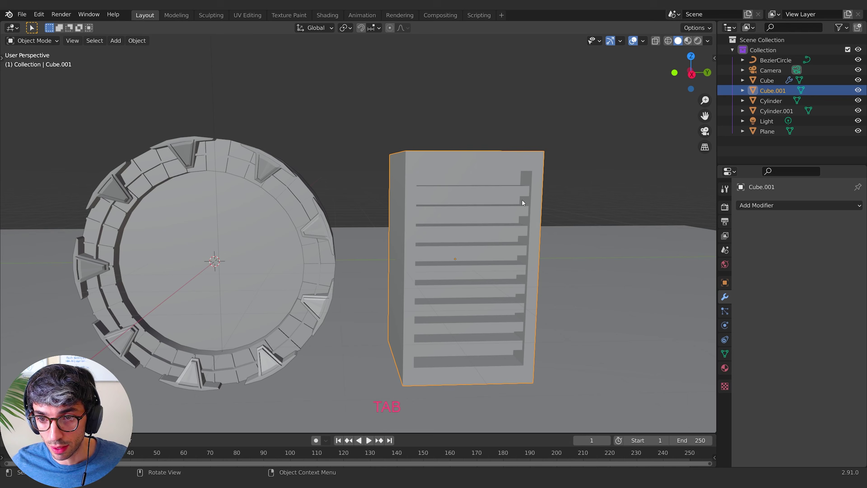
pyautogui.moveTo(502, 187); pyautogui.dragTo(302, 269, button='middle')
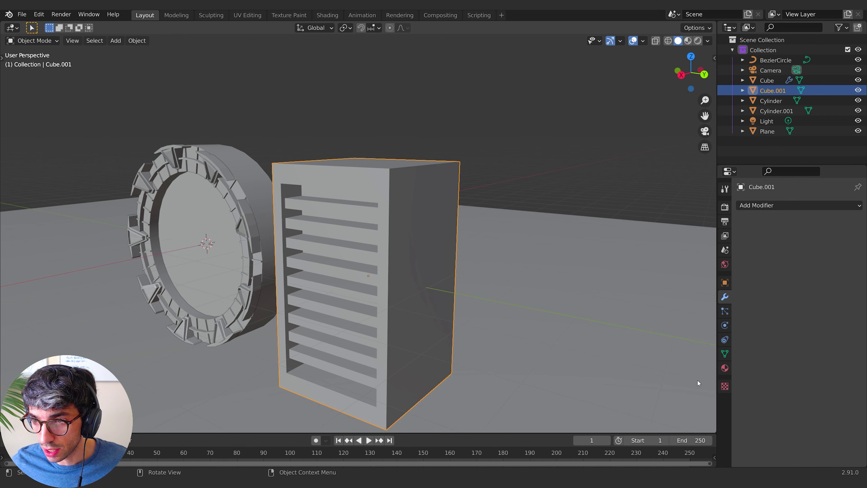
pyautogui.click(724, 367)
pyautogui.click(798, 248)
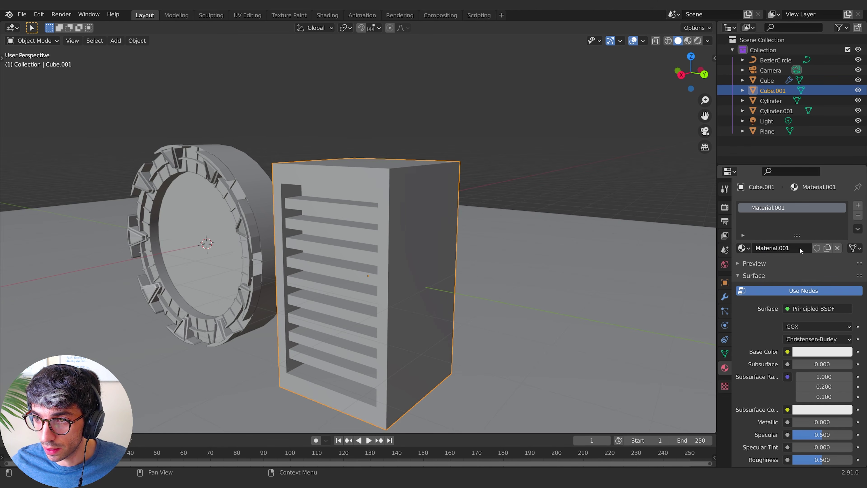
# Step: Set the base color of the slatted box's material to near-black
pyautogui.click(819, 352)
pyautogui.moveTo(848, 267); pyautogui.dragTo(847, 279)
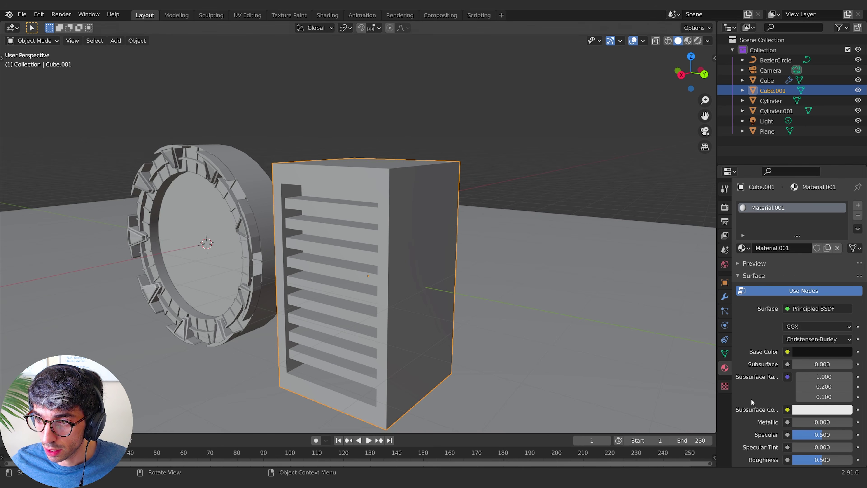
# Step: Select all the recessed faces between the slats in Edit Mode and add a second material slot with a new material to the box
pyautogui.moveTo(442, 306); pyautogui.dragTo(406, 193, button='middle')
pyautogui.press('Tab')
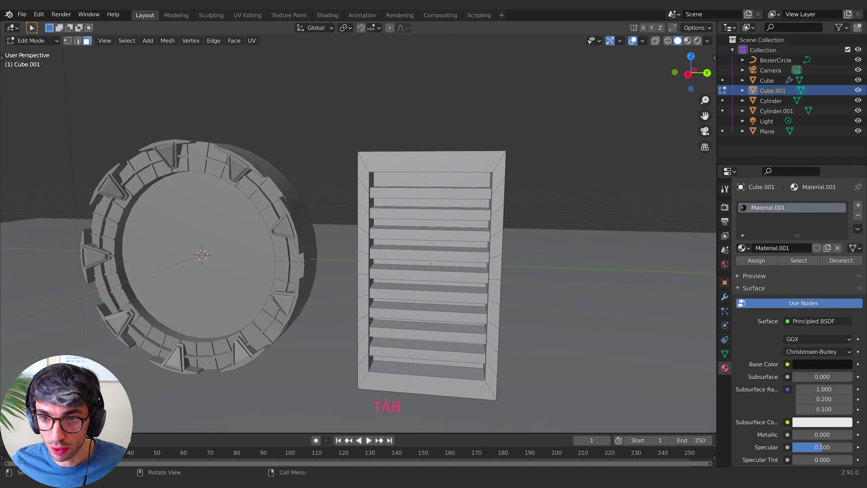
pyautogui.moveTo(342, 167); pyautogui.dragTo(343, 161, button='middle')
pyautogui.click(423, 162)
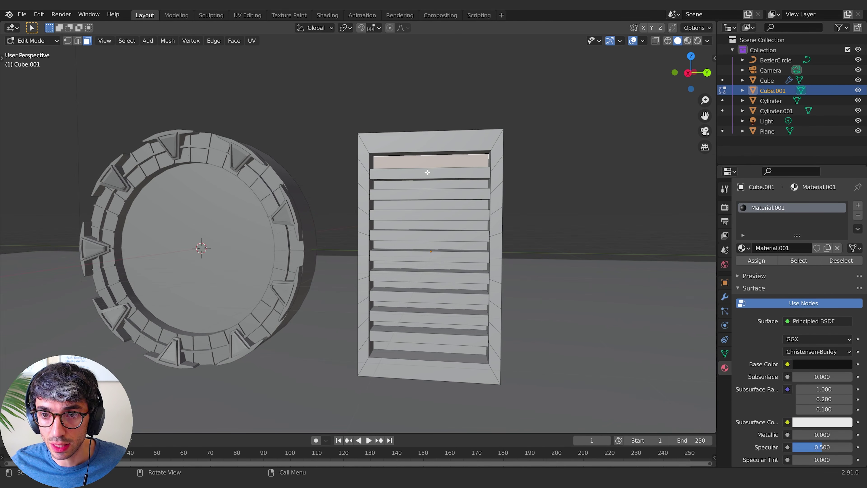
pyautogui.keyDown('shift'); pyautogui.click(425, 188); pyautogui.keyUp('shift')
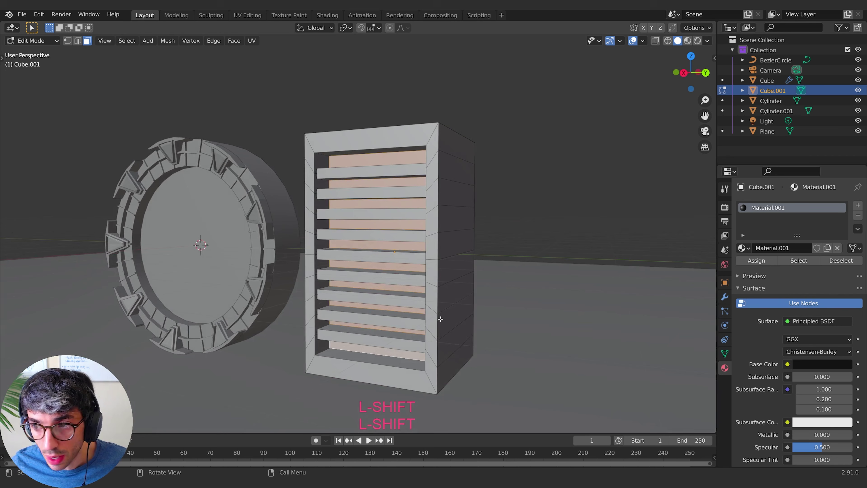
pyautogui.click(858, 205)
pyautogui.click(796, 269)
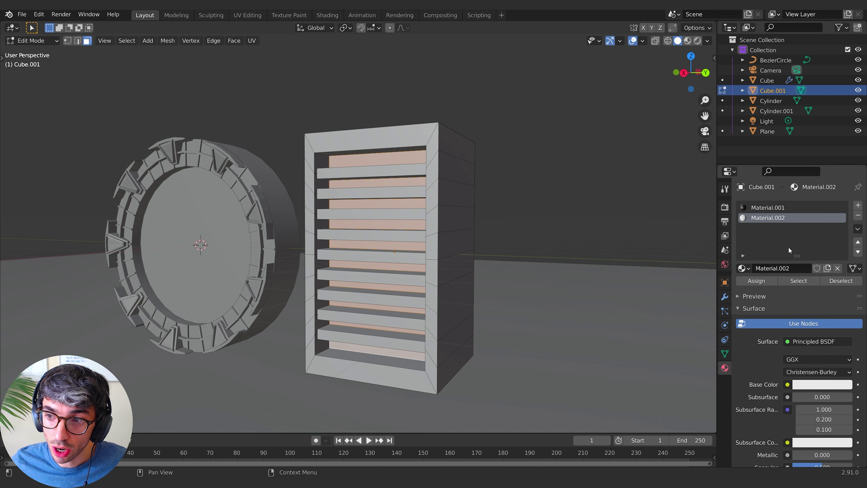
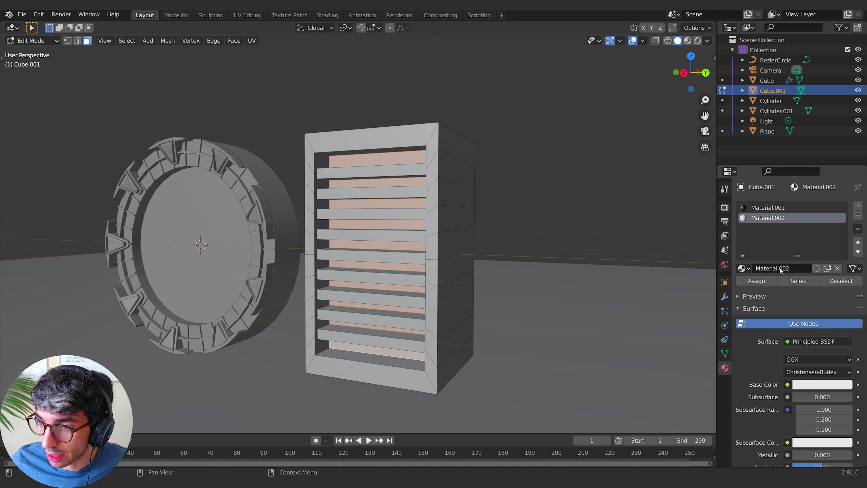
# Step: Try the Emission and Refraction BSDF surface shaders on the second material and switch it back to Principled BSDF
pyautogui.click(802, 343)
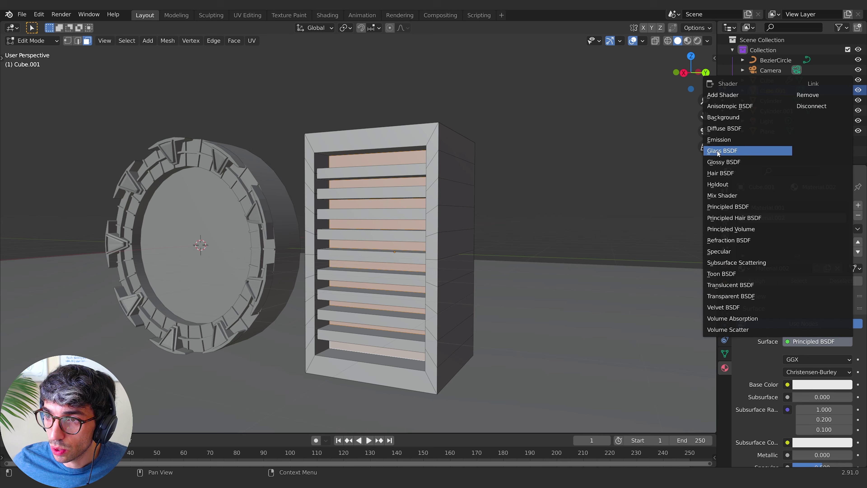
pyautogui.click(719, 140)
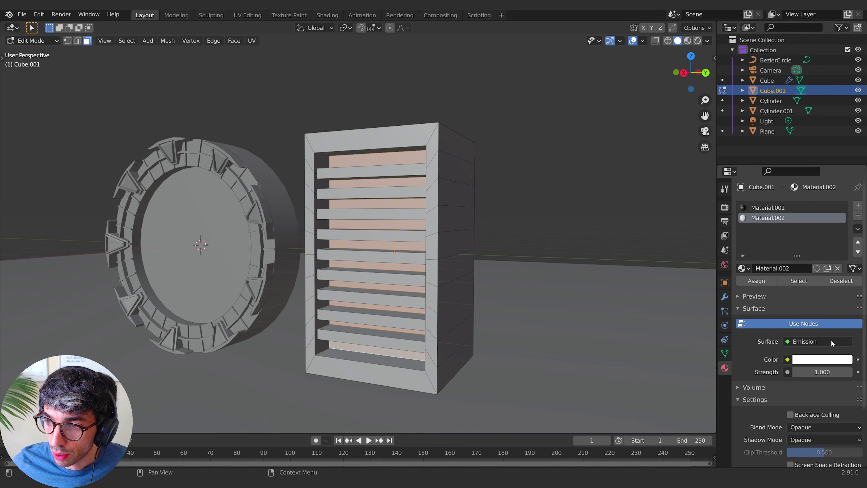
pyautogui.click(814, 340)
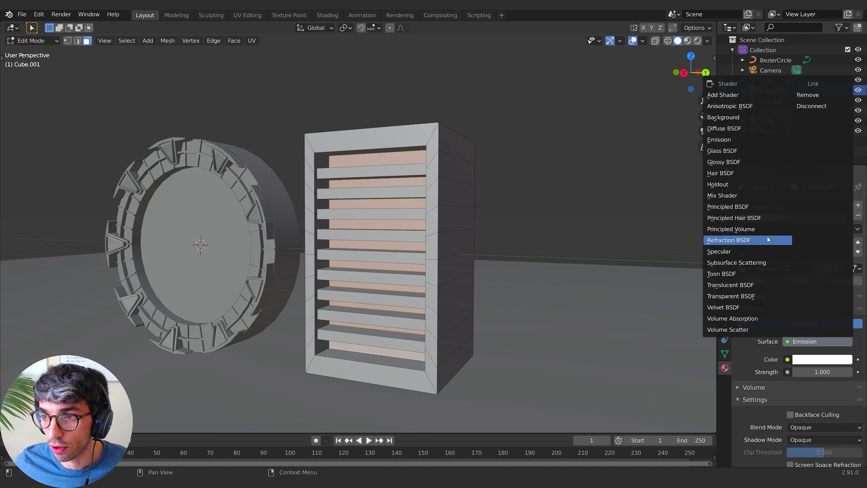
pyautogui.click(733, 240)
pyautogui.click(813, 342)
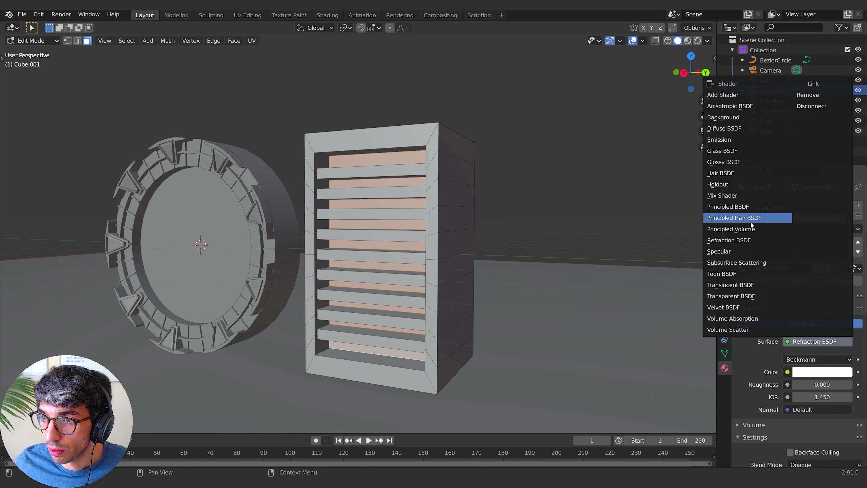
pyautogui.click(746, 206)
pyautogui.scroll(-10, 756, 386)
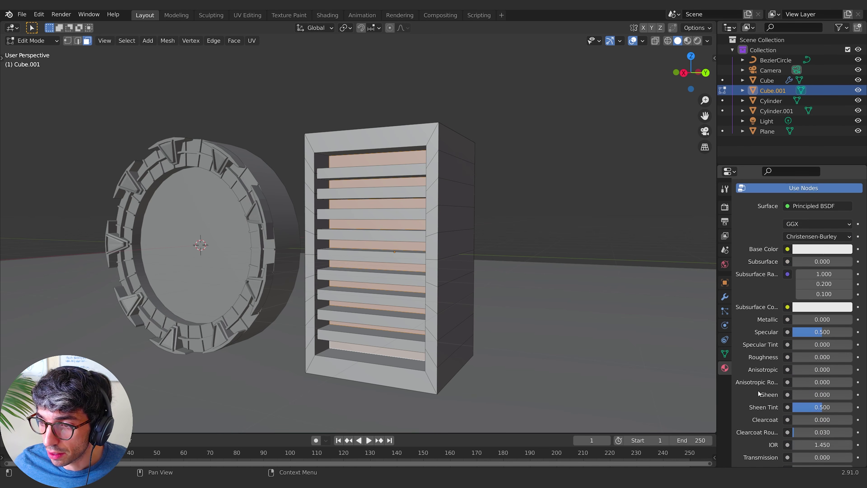
# Step: Set the selected panel material's emission colour to white and its emission strength to 10.5
pyautogui.scroll(-2, 771, 414)
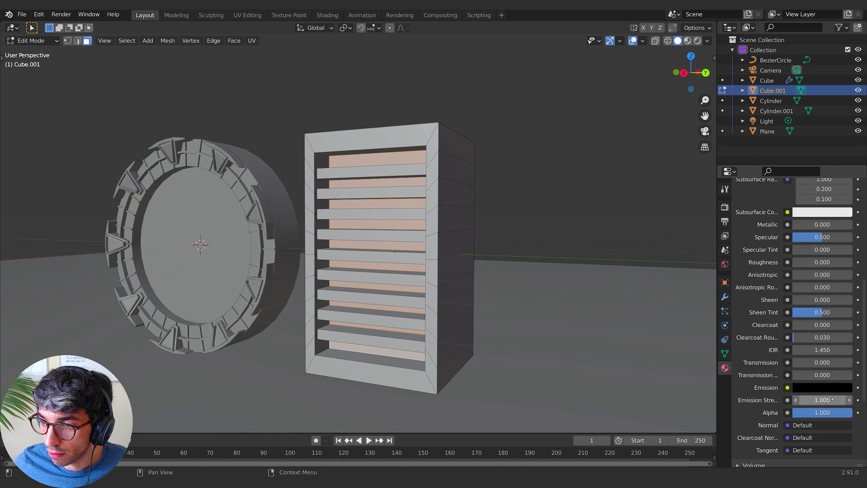
pyautogui.click(812, 386)
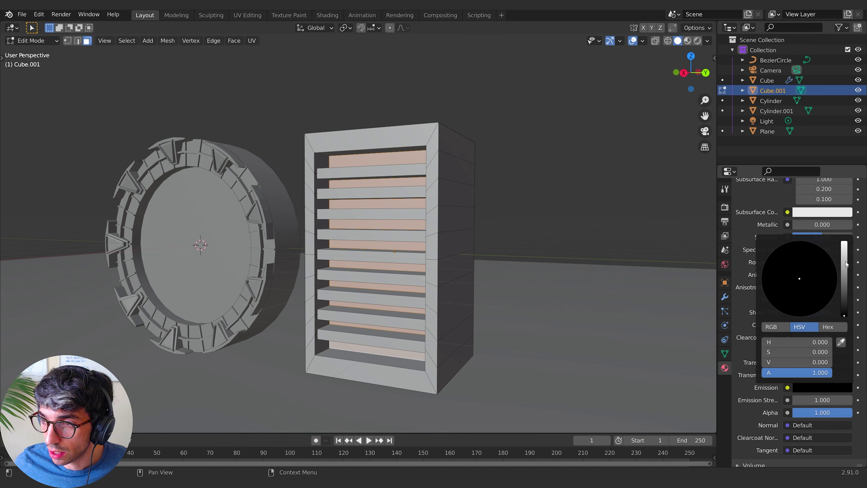
pyautogui.moveTo(846, 264); pyautogui.dragTo(844, 242)
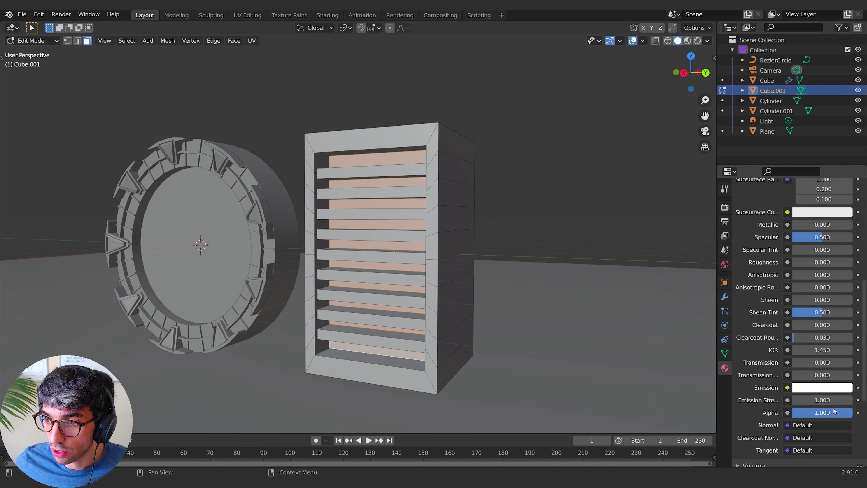
pyautogui.click(833, 401)
pyautogui.write('10.5')
pyautogui.press('Return')
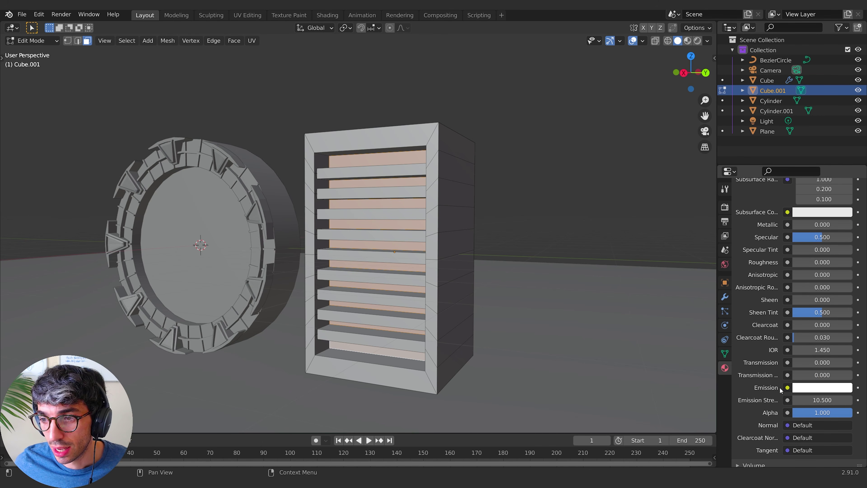
# Step: Change the surface shader of Material.002 from Principled BSDF to Emission
pyautogui.scroll(1, 819, 345)
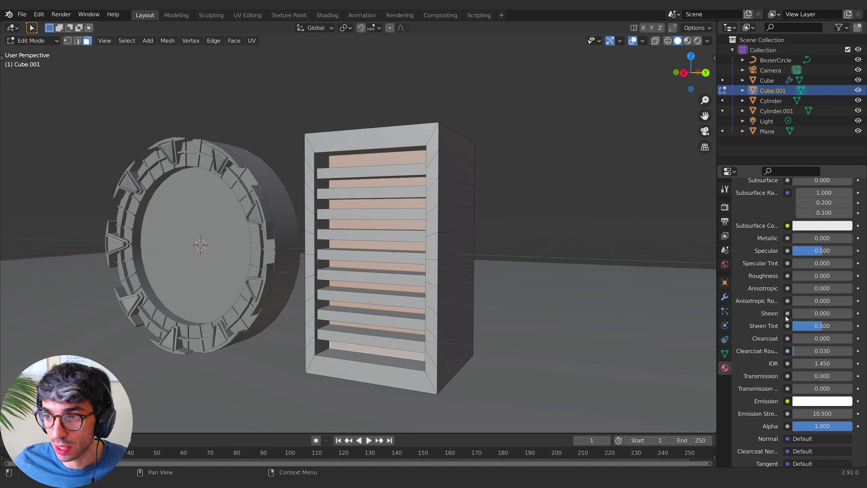
pyautogui.scroll(1, 831, 326)
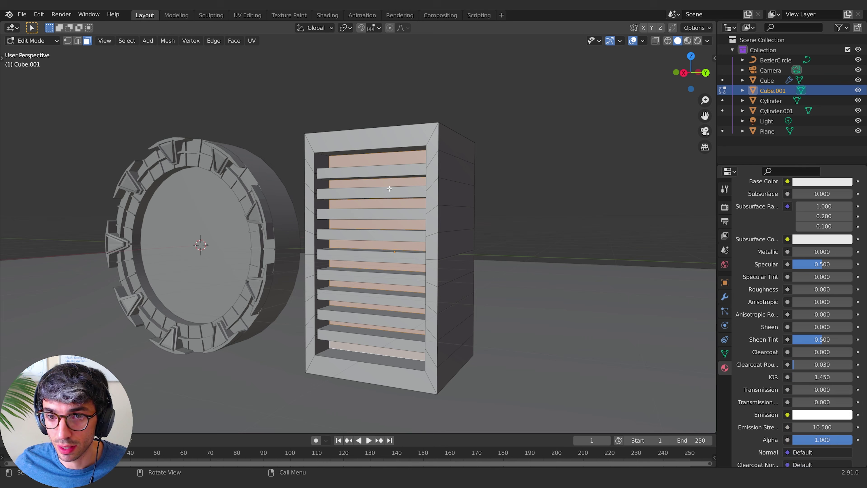
pyautogui.scroll(10, 808, 298)
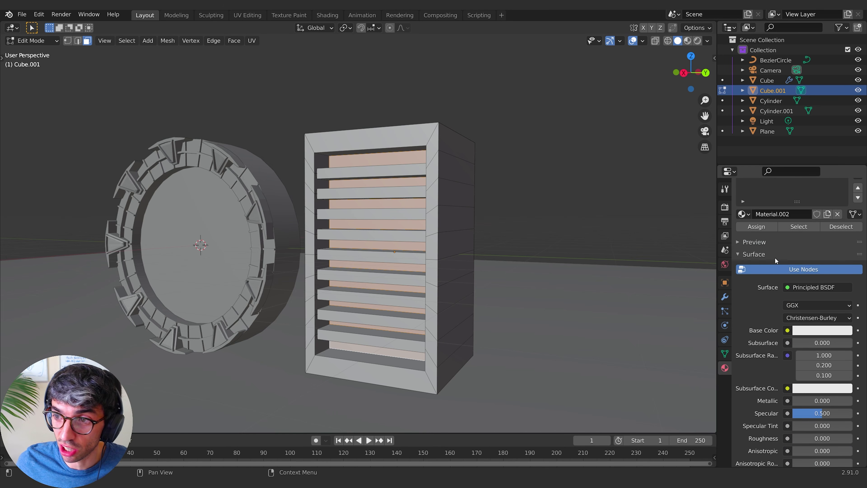
pyautogui.click(800, 287)
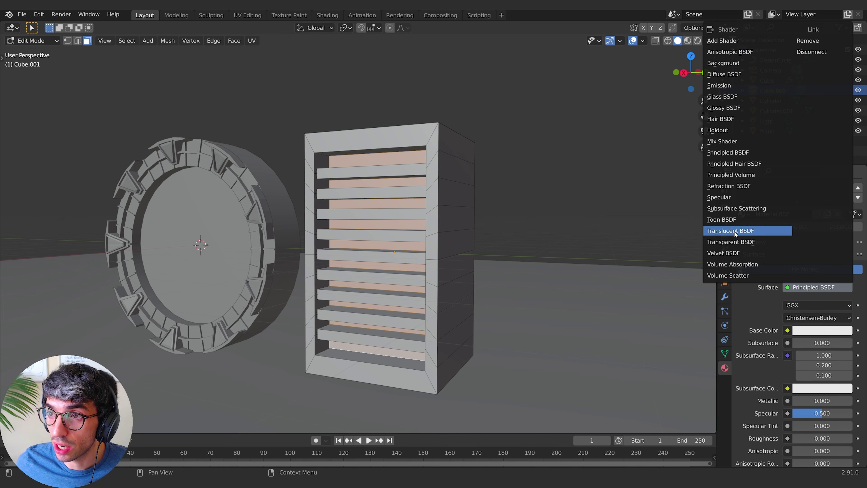
pyautogui.click(715, 84)
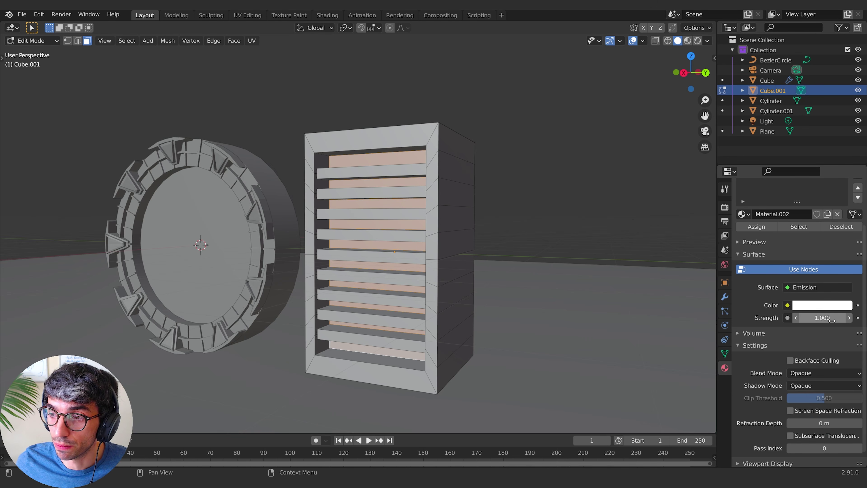
# Step: Enable Ambient Occlusion and Screen Space Reflections in the Eevee render settings, and leave Edit Mode
pyautogui.click(725, 207)
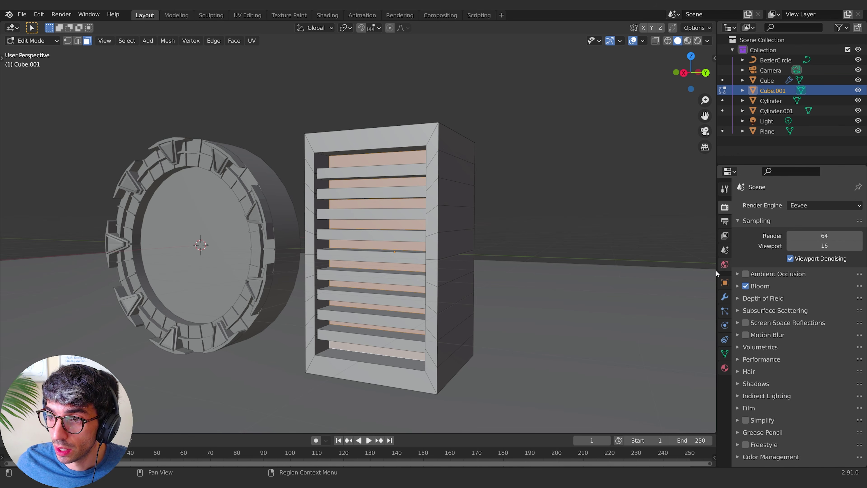
pyautogui.click(745, 274)
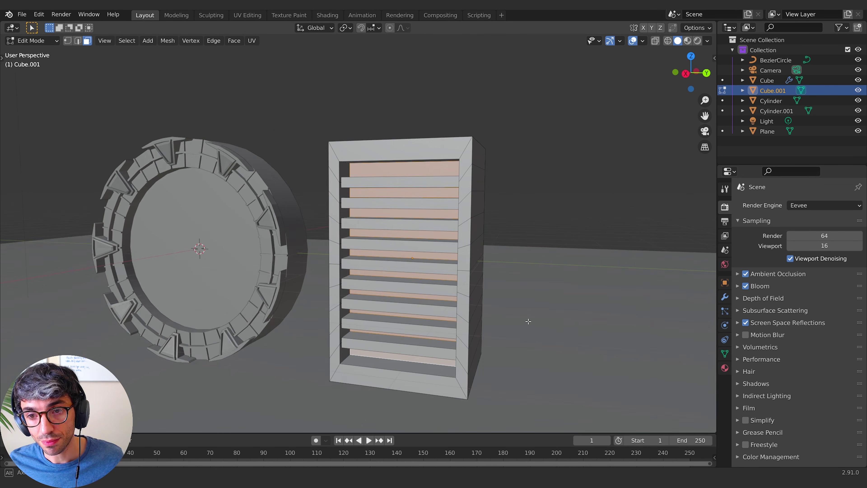
pyautogui.press('Tab')
# Step: Examine the louvred box's glow from both sides in rendered shading, and return to solid shading
pyautogui.moveTo(526, 319); pyautogui.dragTo(507, 310, button='middle')
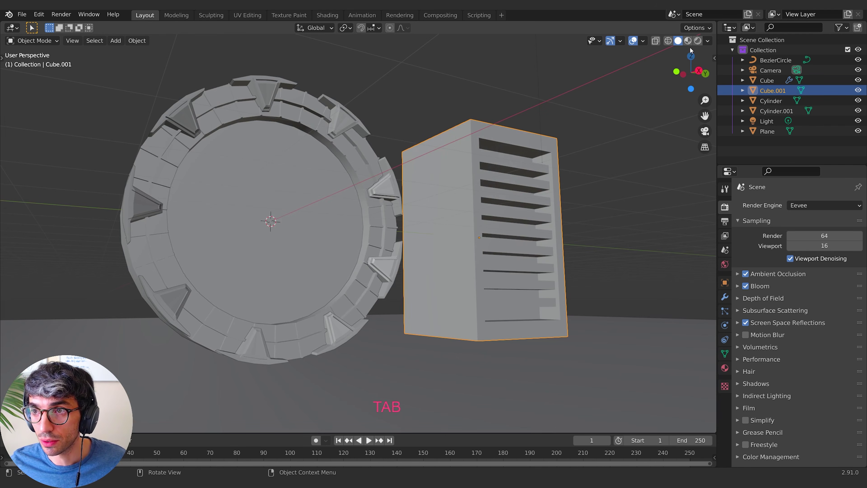
pyautogui.press('z')
pyautogui.click(603, 279)
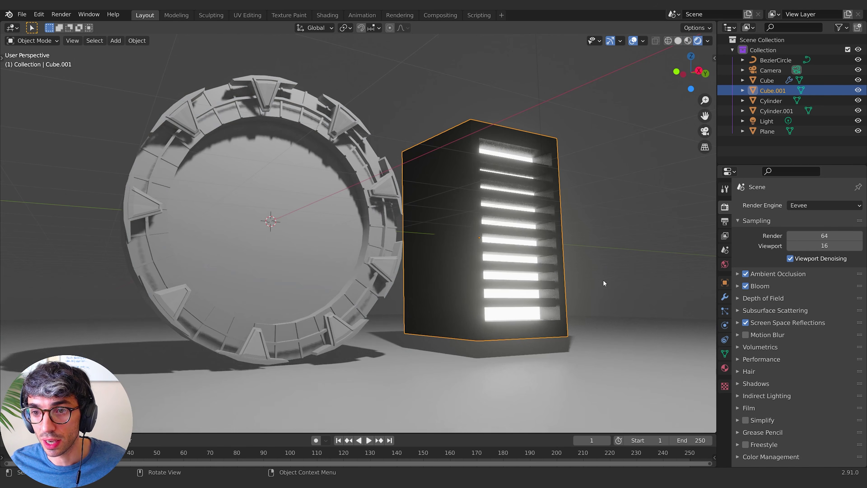
pyautogui.moveTo(603, 279)
pyautogui.mouseDown(button='middle')
pyautogui.moveTo(430, 280)
pyautogui.moveTo(497, 249)
pyautogui.moveTo(537, 246)
pyautogui.mouseUp(button='middle')
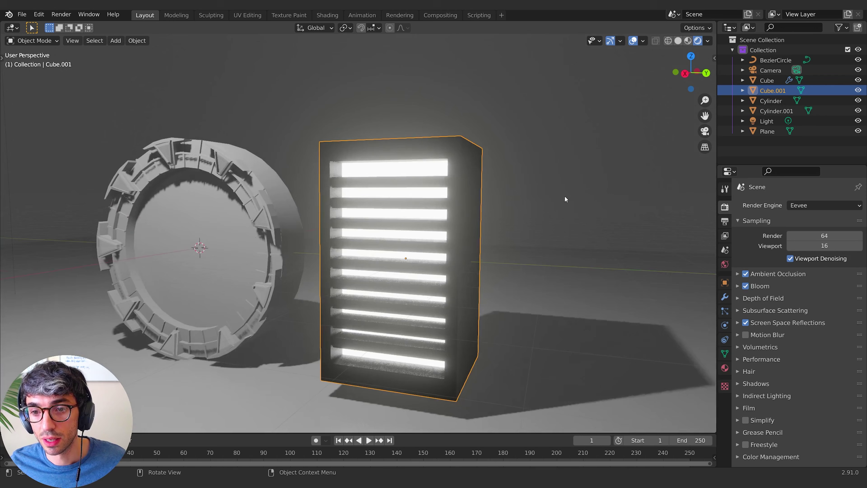
pyautogui.moveTo(693, 74); pyautogui.dragTo(675, 49)
pyautogui.click(677, 41)
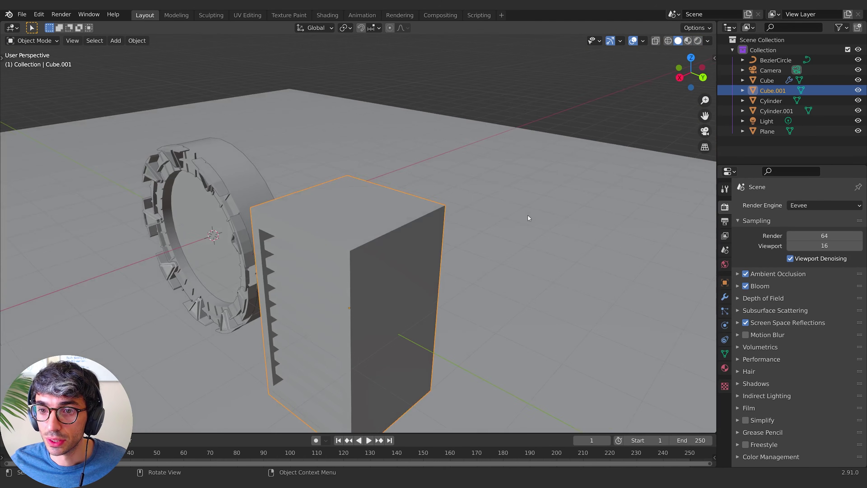
# Step: Scale the louvred box down and move it along X to a spot well behind the gate
pyautogui.moveTo(527, 214)
pyautogui.mouseDown(button='middle')
pyautogui.moveTo(505, 239)
pyautogui.moveTo(529, 247)
pyautogui.mouseUp(button='middle')
pyautogui.scroll(-5, 475, 231)
pyautogui.moveTo(477, 234); pyautogui.dragTo(416, 247, button='middle')
pyautogui.press('s')
pyautogui.click(416, 247)
pyautogui.press('g')
pyautogui.press('x')
pyautogui.click(475, 215)
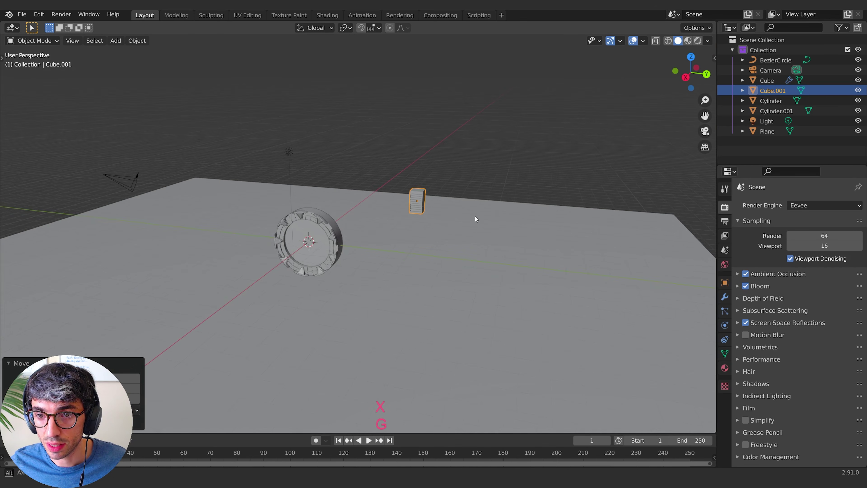
# Step: Raise the louvred box along Z above the floor plane and tilt it about the Y axis
pyautogui.moveTo(474, 215); pyautogui.dragTo(476, 205, button='middle')
pyautogui.press('g')
pyautogui.press('z')
pyautogui.click(477, 172)
pyautogui.press('r')
pyautogui.press('y')
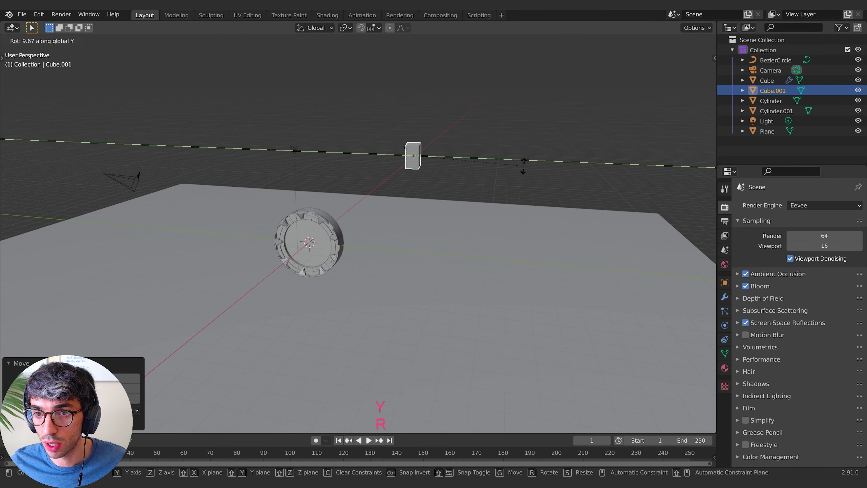
pyautogui.rightClick(523, 169)
pyautogui.press('r')
pyautogui.press('y')
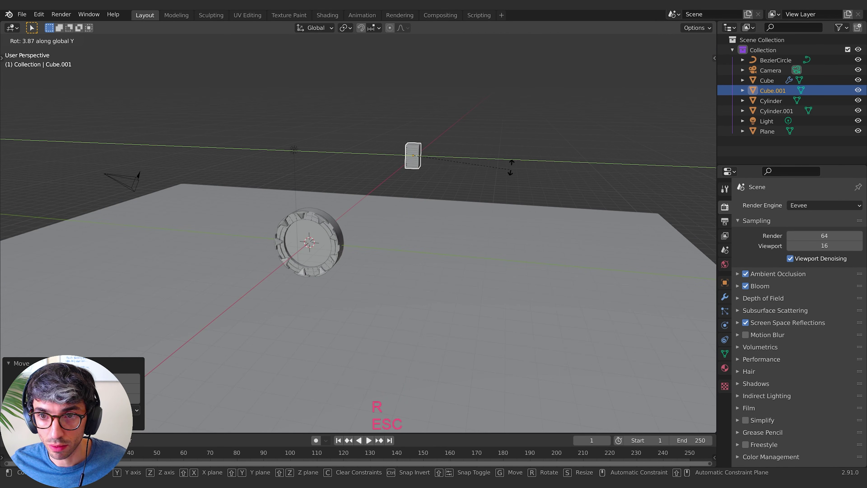
pyautogui.click(520, 148)
# Step: Move the louvred box sideways along Y and rotate it about Z towards the gate
pyautogui.press('g')
pyautogui.click(577, 173)
pyautogui.press('r')
pyautogui.press('z')
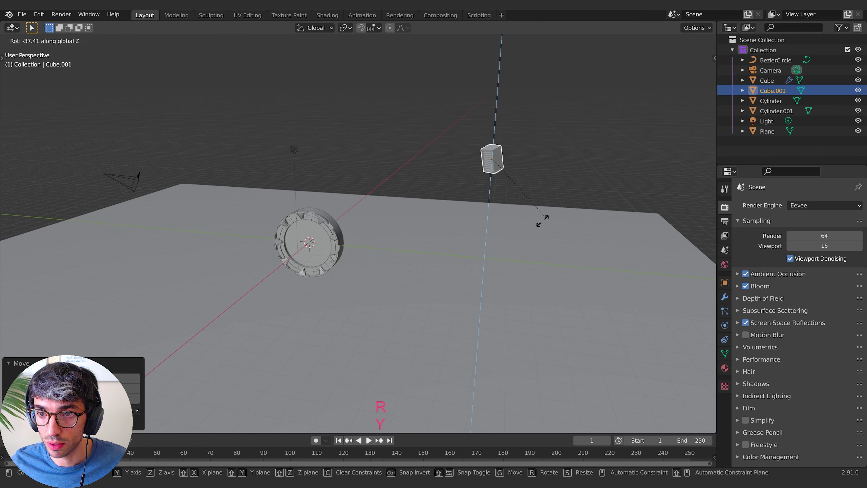
pyautogui.click(550, 205)
# Step: Duplicate the louvred box in place
pyautogui.moveTo(550, 205)
pyautogui.mouseDown(button='middle')
pyautogui.moveTo(556, 195)
pyautogui.moveTo(542, 217)
pyautogui.mouseUp(button='middle')
pyautogui.hotkey('shift', 'd')
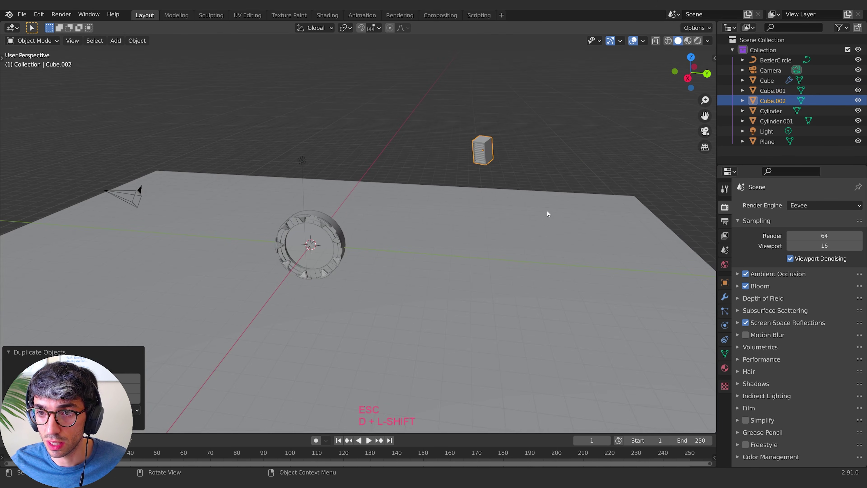
pyautogui.press('Escape')
pyautogui.press('g')
pyautogui.press('Escape')
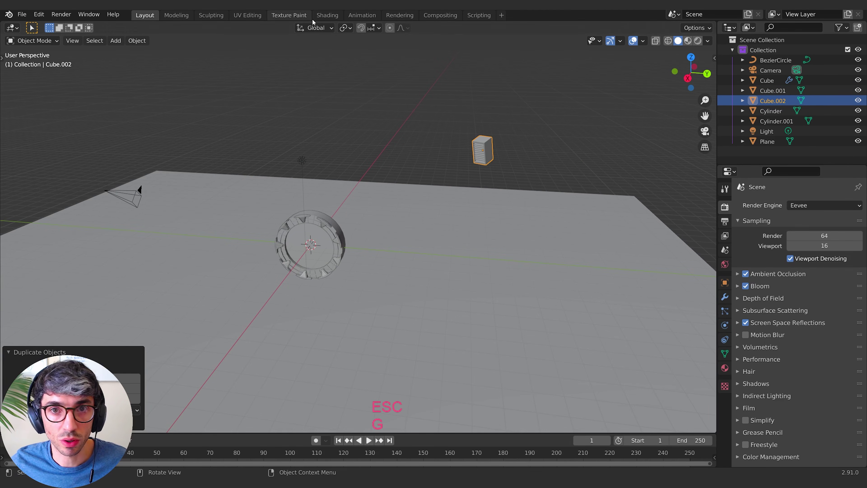
# Step: Using Local orientation, move the duplicate along its Y axis beside the original, and select both boxes
pyautogui.click(314, 28)
pyautogui.click(297, 71)
pyautogui.click(2, 57)
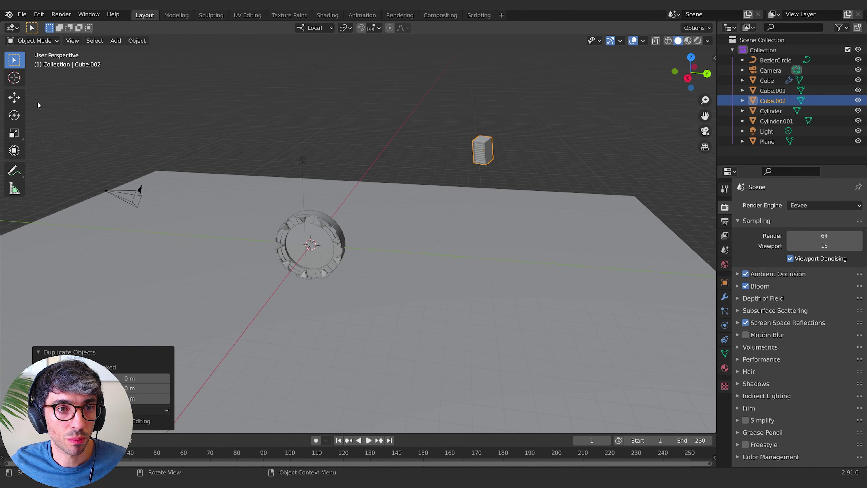
pyautogui.click(14, 98)
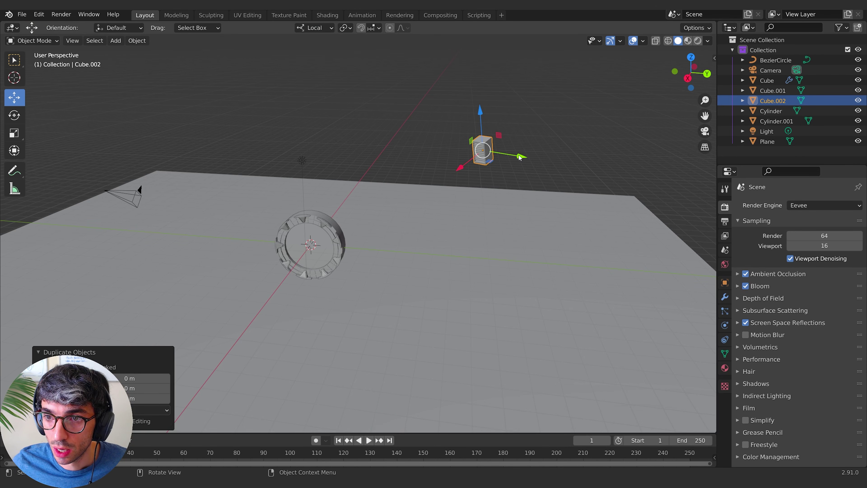
pyautogui.moveTo(519, 157); pyautogui.dragTo(497, 154)
pyautogui.moveTo(484, 168)
pyautogui.mouseDown(button='middle')
pyautogui.moveTo(495, 160)
pyautogui.moveTo(483, 164)
pyautogui.mouseUp(button='middle')
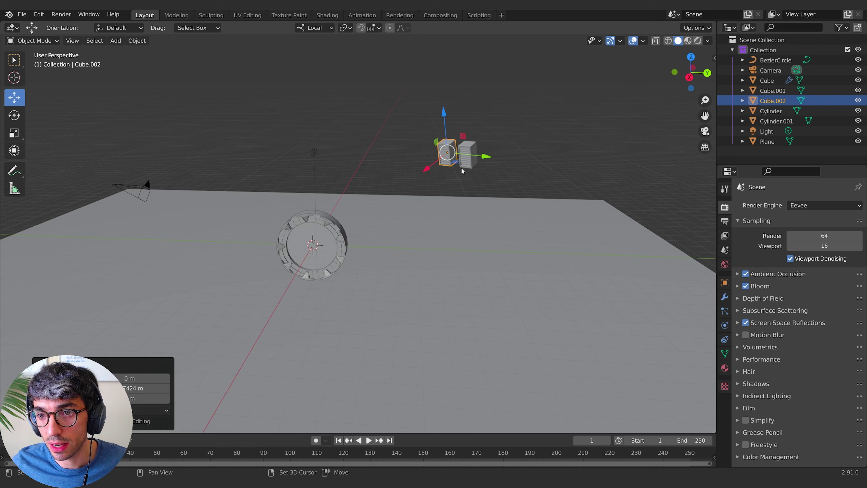
pyautogui.keyDown('shift'); pyautogui.click(468, 157); pyautogui.keyUp('shift')
# Step: Try to duplicate the pair of boxes, moving the copies along local Y and rotating them about local Z
pyautogui.hotkey('shift', 'd')
pyautogui.rightClick(495, 172)
pyautogui.press('g')
pyautogui.press('y')
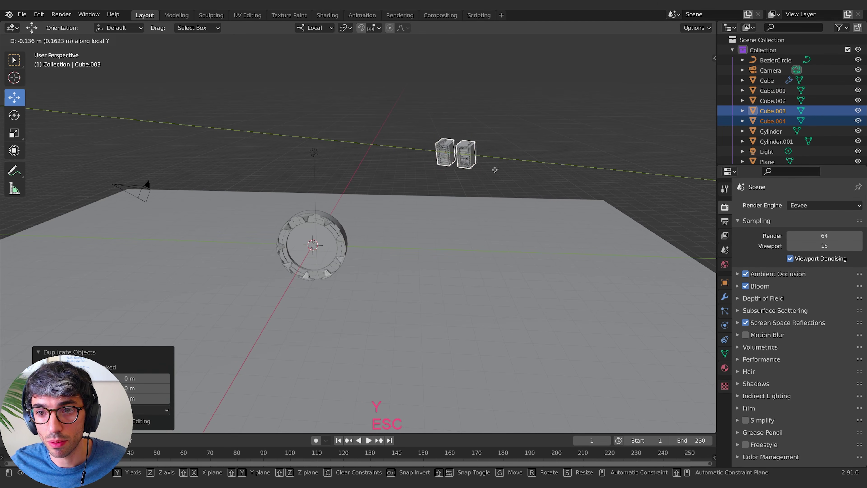
pyautogui.click(276, 176)
pyautogui.press('r')
pyautogui.press('z')
pyautogui.click(344, 124)
pyautogui.moveTo(345, 126); pyautogui.dragTo(354, 137, button='middle')
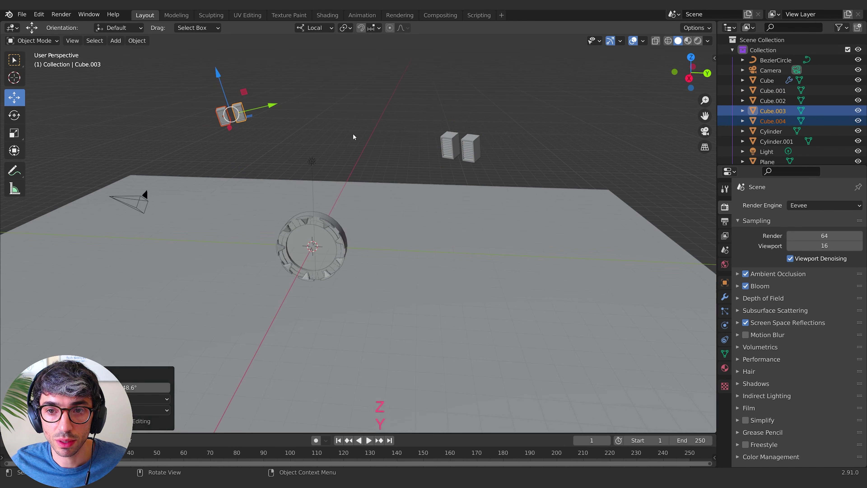
# Step: Undo the rotation, move and duplication of the pair of boxes
pyautogui.hotkey('ctrl', 'z')
pyautogui.hotkey('ctrl', 'z')
pyautogui.hotkey('ctrl', 'z')
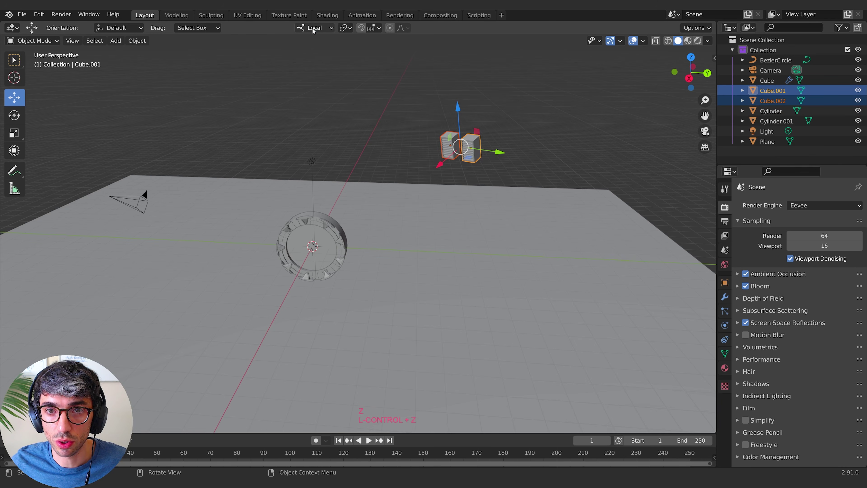
# Step: Set the transform orientation to Global
pyautogui.click(314, 28)
pyautogui.click(300, 60)
pyautogui.press('g')
pyautogui.press('z')
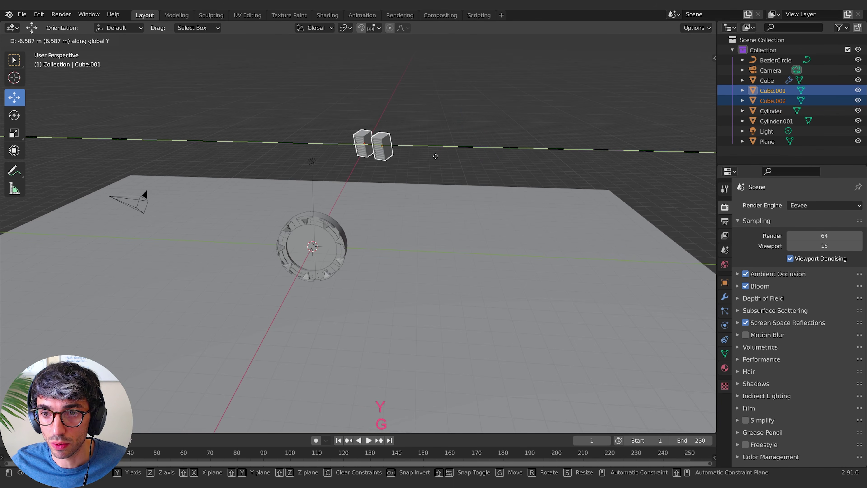
pyautogui.press('Escape')
# Step: Duplicate the pair of boxes and move the copies along global Y to the opposite side of the gate
pyautogui.hotkey('shift', 'd')
pyautogui.rightClick(511, 158)
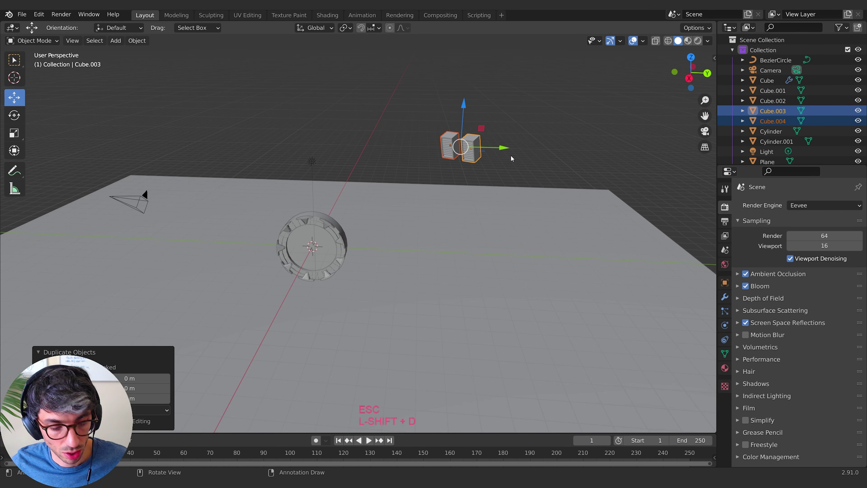
pyautogui.press('g')
pyautogui.click(290, 152)
# Step: Rotate the duplicated pair of boxes about global Z so they angle towards the gate
pyautogui.press('r')
pyautogui.press('z')
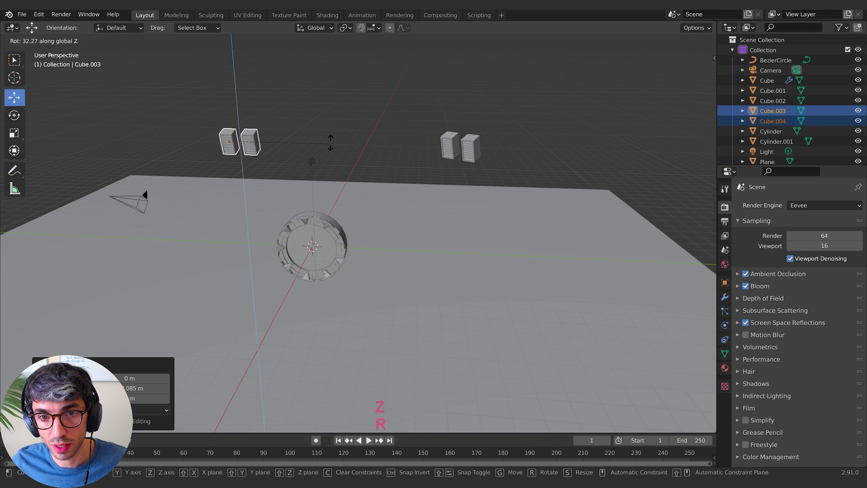
pyautogui.click(310, 105)
pyautogui.moveTo(310, 105); pyautogui.dragTo(375, 186, button='middle')
# Step: Add a second camera to the scene and show its transform values
pyautogui.hotkey('shift', 'a')
pyautogui.moveTo(376, 186)
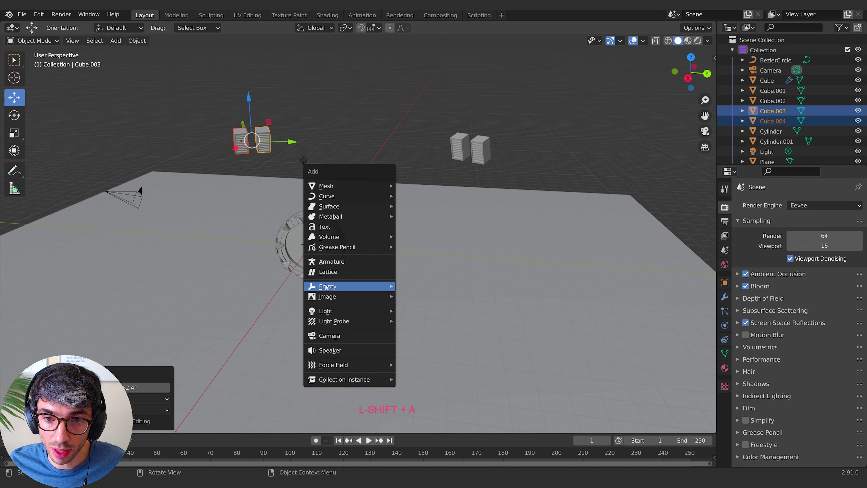
pyautogui.click(334, 336)
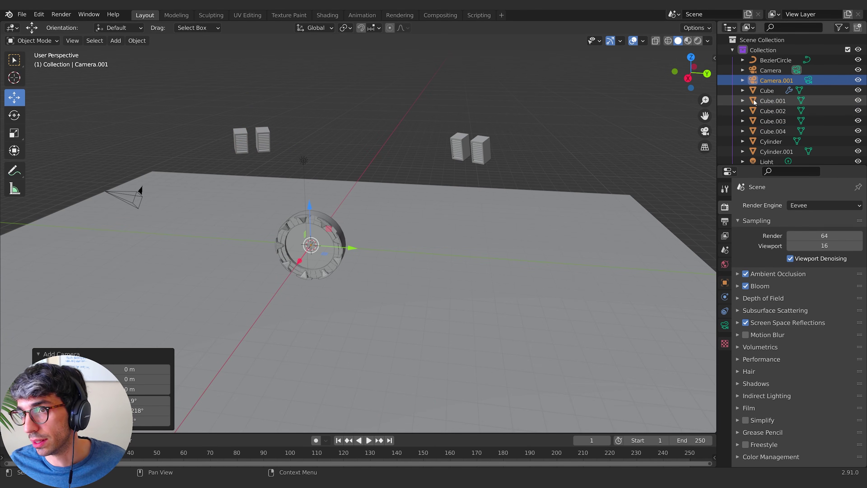
pyautogui.click(715, 64)
pyautogui.click(714, 58)
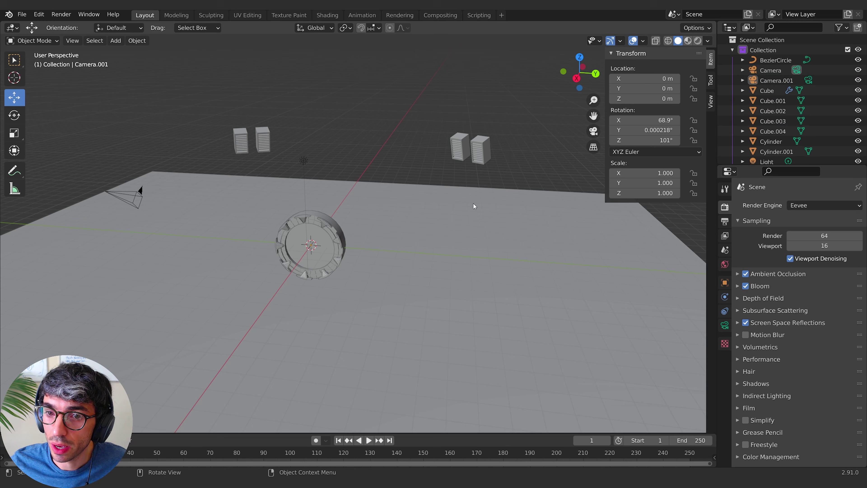
# Step: Delete the original Camera object, keeping Camera.001
pyautogui.click(770, 79)
pyautogui.click(769, 70)
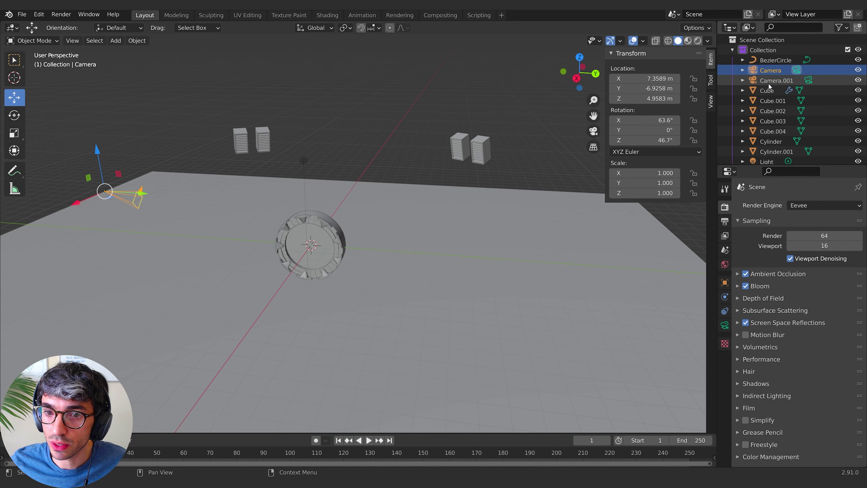
pyautogui.click(769, 80)
pyautogui.click(770, 71)
pyautogui.press('x')
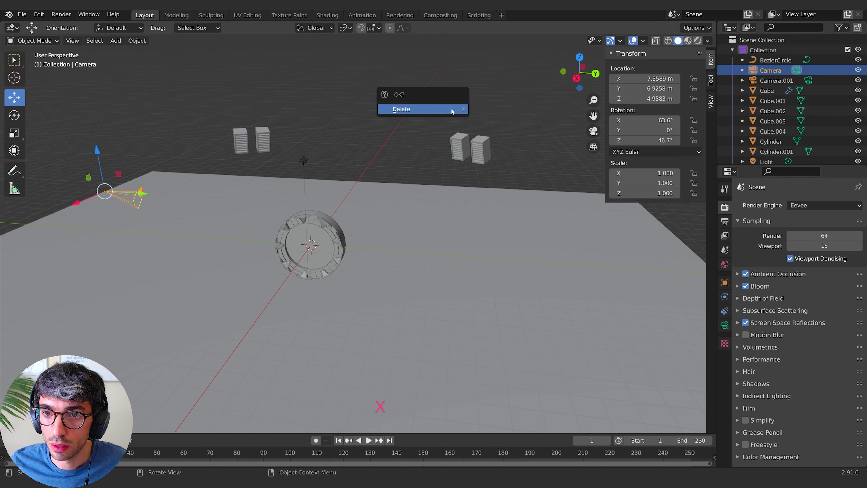
pyautogui.click(454, 107)
# Step: Lock Camera.001 to the view and, looking through it, frame the gate with the light boxes on both sides
pyautogui.click(775, 70)
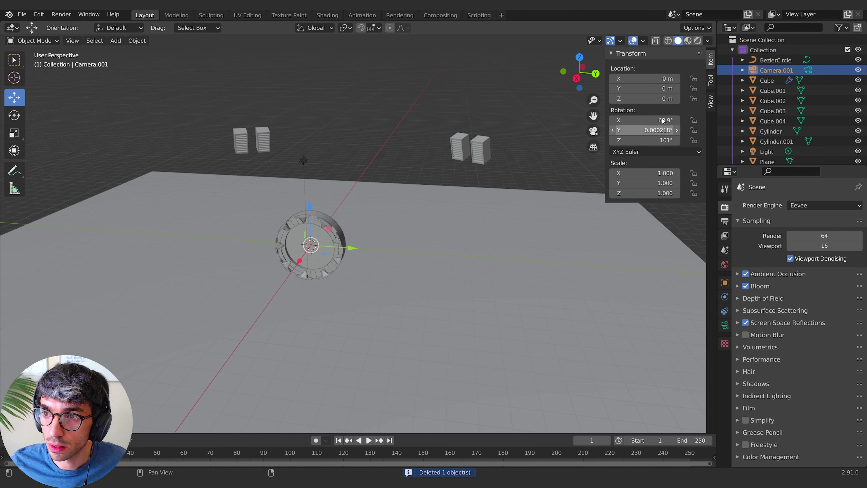
pyautogui.click(711, 101)
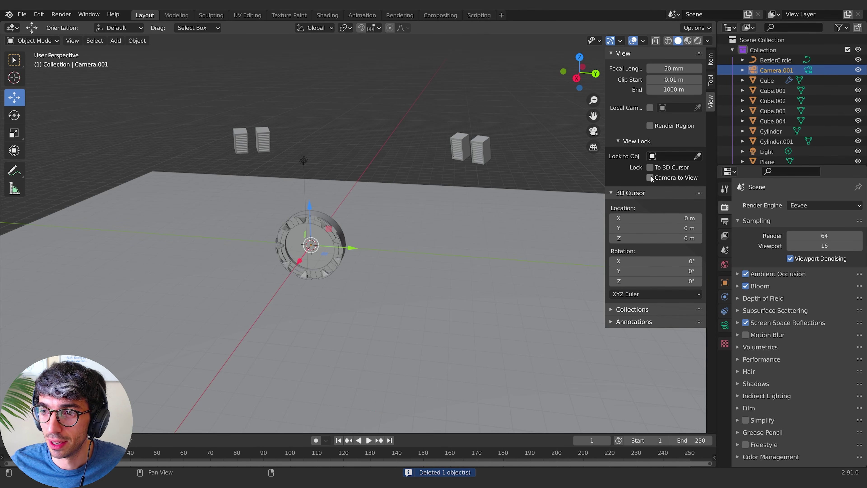
pyautogui.click(650, 178)
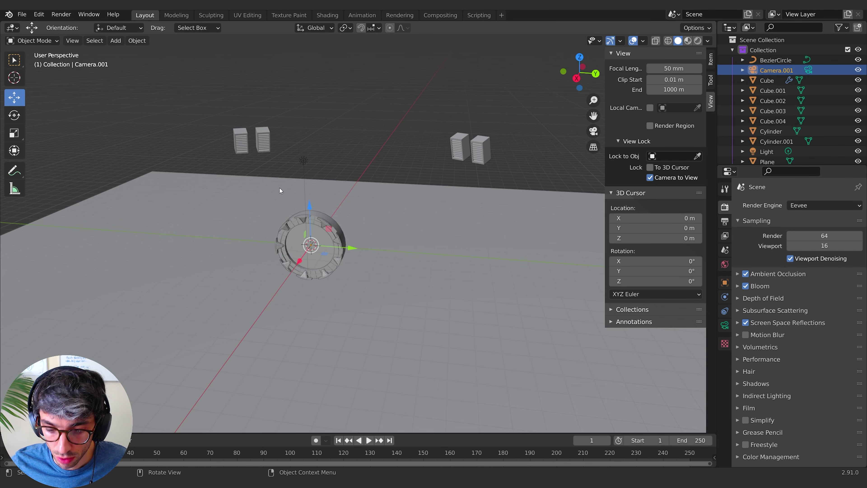
pyautogui.press('KP_0')
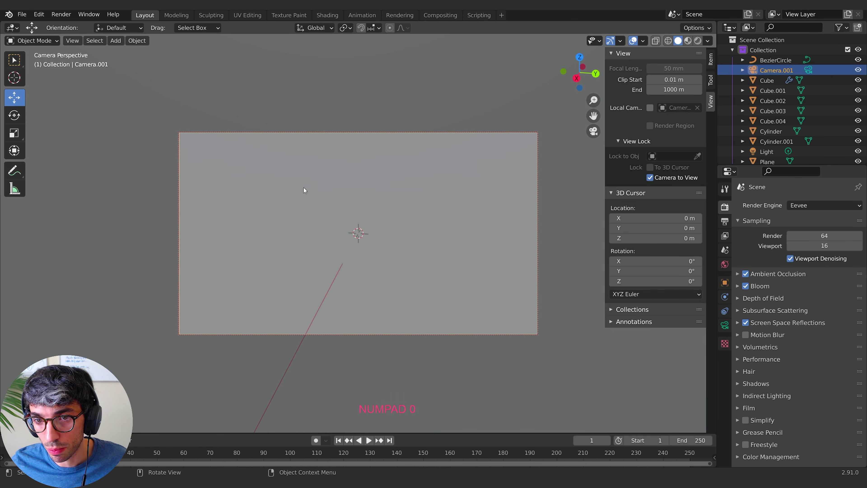
pyautogui.scroll(-10, 304, 188)
pyautogui.moveTo(306, 198); pyautogui.dragTo(394, 257, button='middle')
pyautogui.scroll(-2, 376, 222)
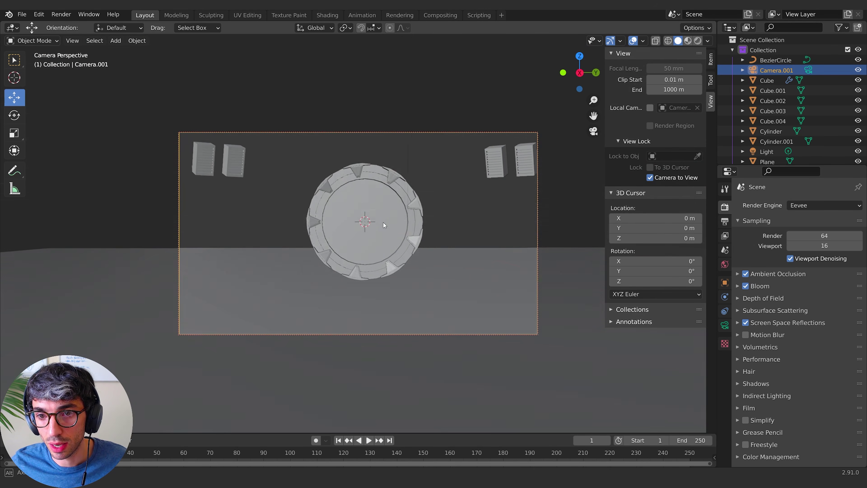
pyautogui.scroll(1, 381, 223)
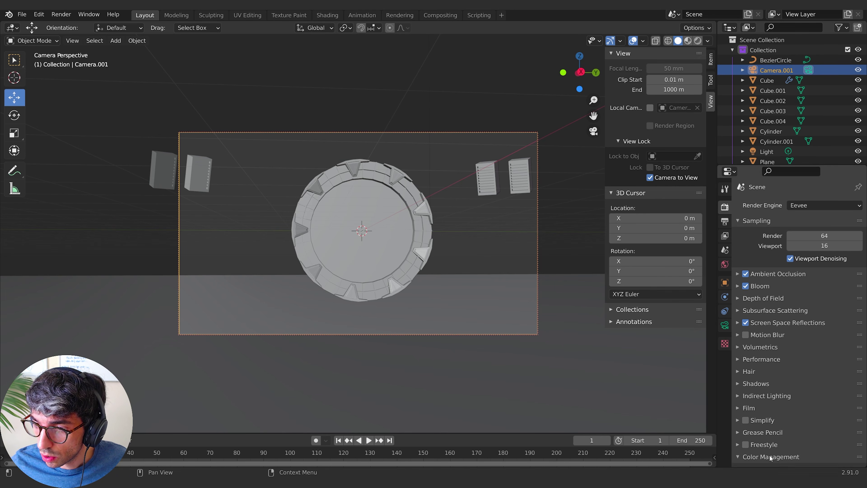
# Step: Set Camera.001's passepartout opacity to 1.000 in its viewport display settings
pyautogui.click(725, 325)
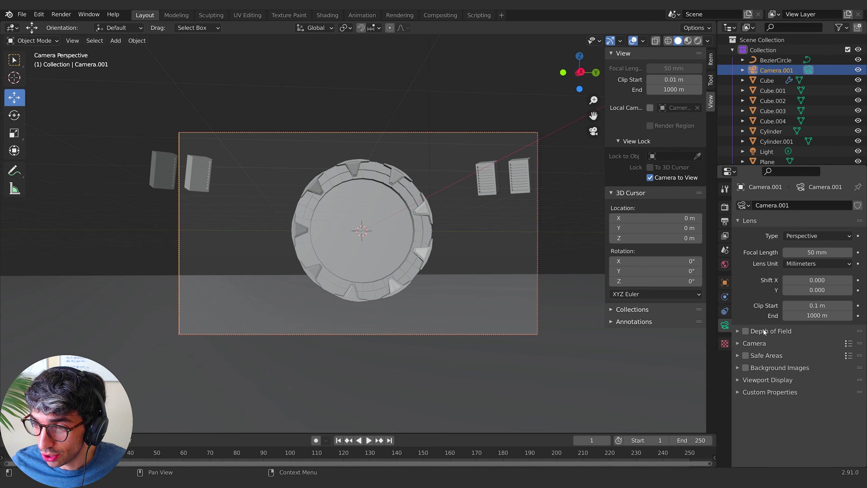
pyautogui.click(760, 344)
pyautogui.click(760, 344)
pyautogui.click(763, 378)
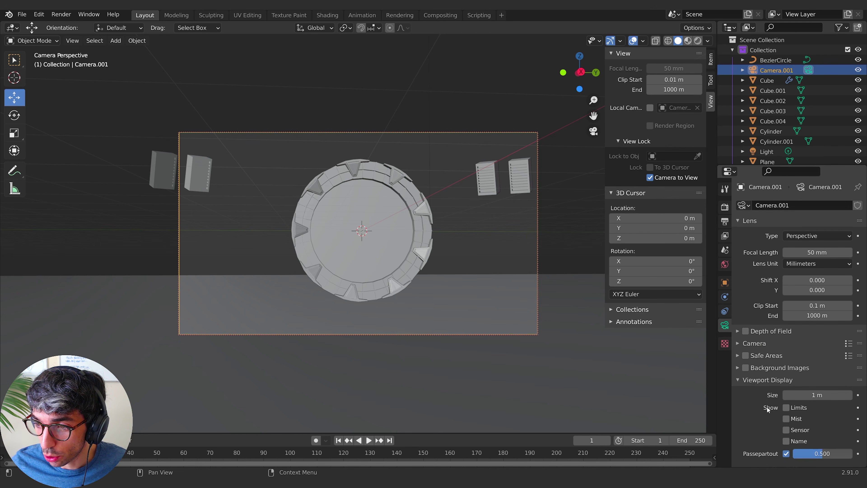
pyautogui.scroll(-2, 765, 407)
pyautogui.moveTo(820, 435); pyautogui.dragTo(848, 435)
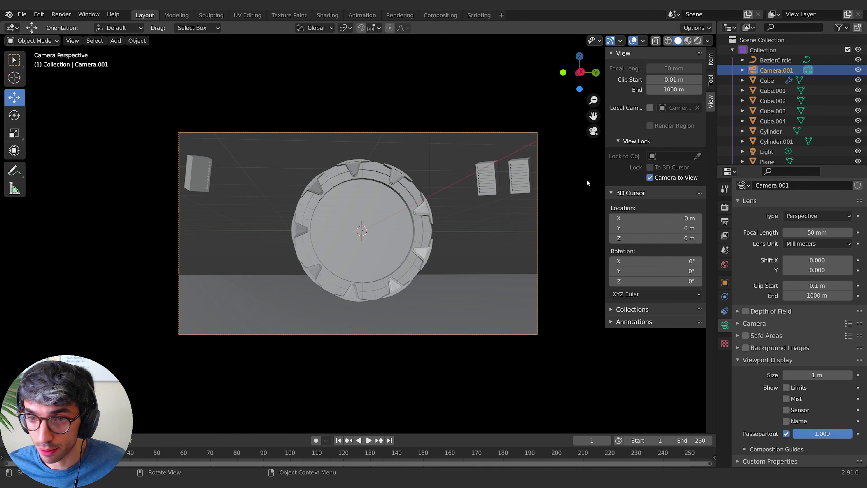
# Step: Show the viewport in rendered shading and turn the second viewport area into a Shader Editor with its sidebar collapsed
pyautogui.moveTo(558, 200); pyautogui.dragTo(424, 294, button='middle')
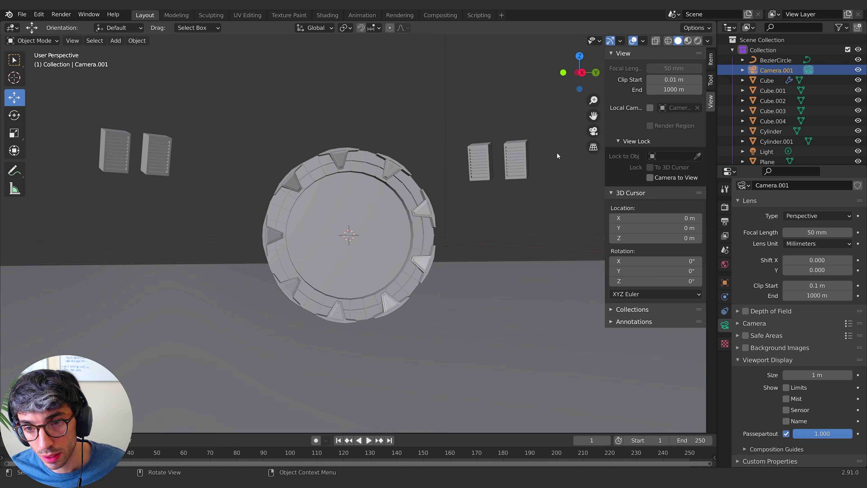
pyautogui.click(697, 40)
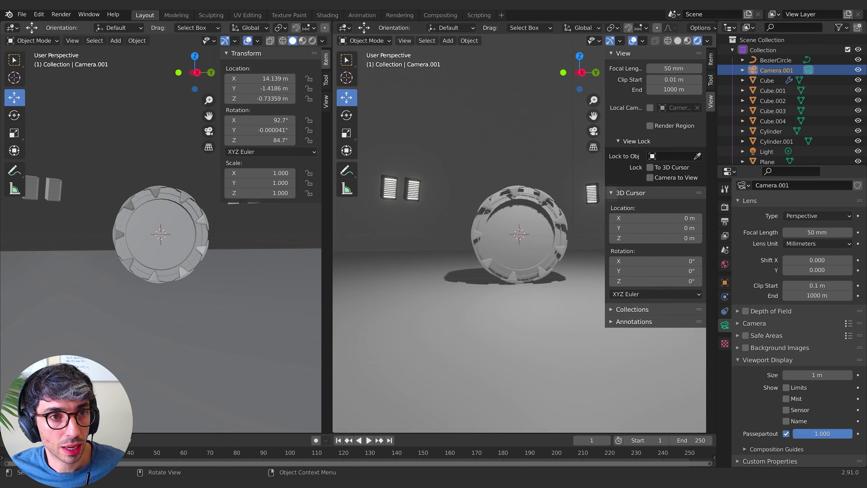
pyautogui.click(12, 27)
pyautogui.click(82, 112)
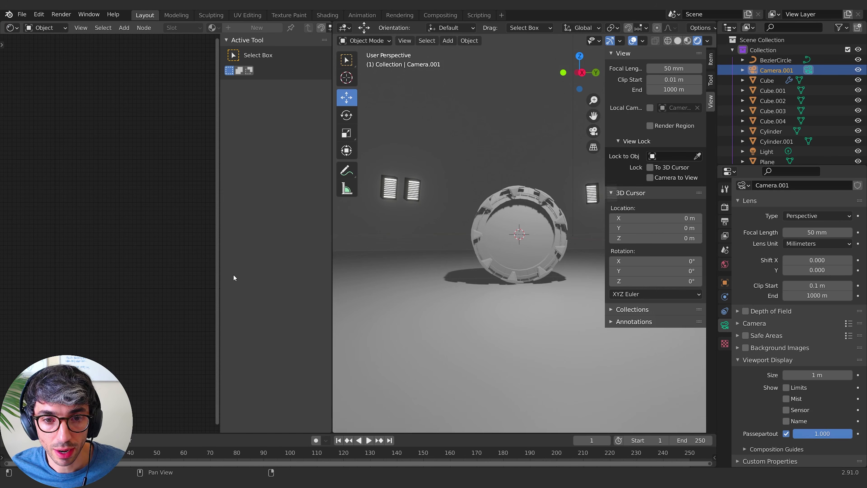
pyautogui.moveTo(223, 271); pyautogui.dragTo(330, 274)
# Step: Look through Camera.001 in the rendered viewport, hide that viewport's sidebar and fit the whole camera frame in view
pyautogui.press('KP_0')
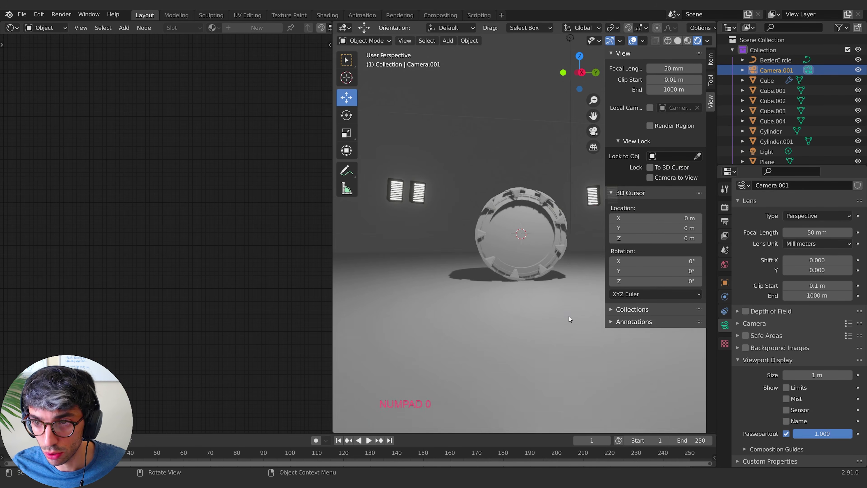
pyautogui.scroll(4, 538, 301)
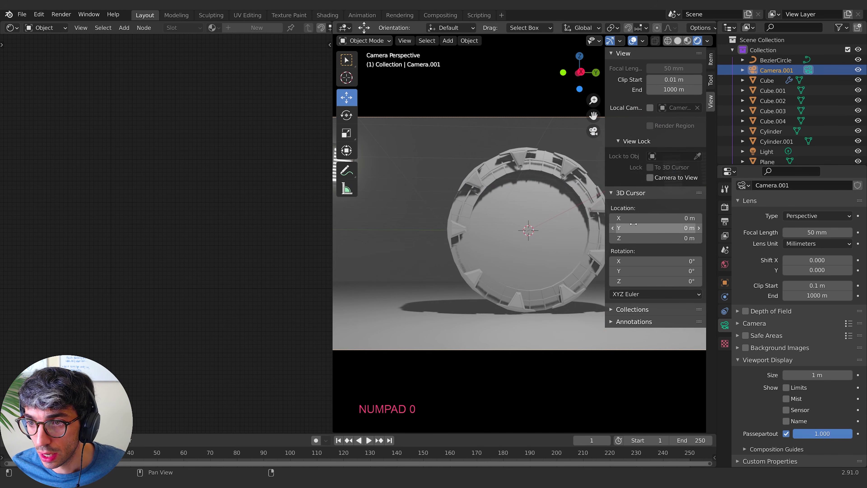
pyautogui.moveTo(607, 215); pyautogui.dragTo(650, 197)
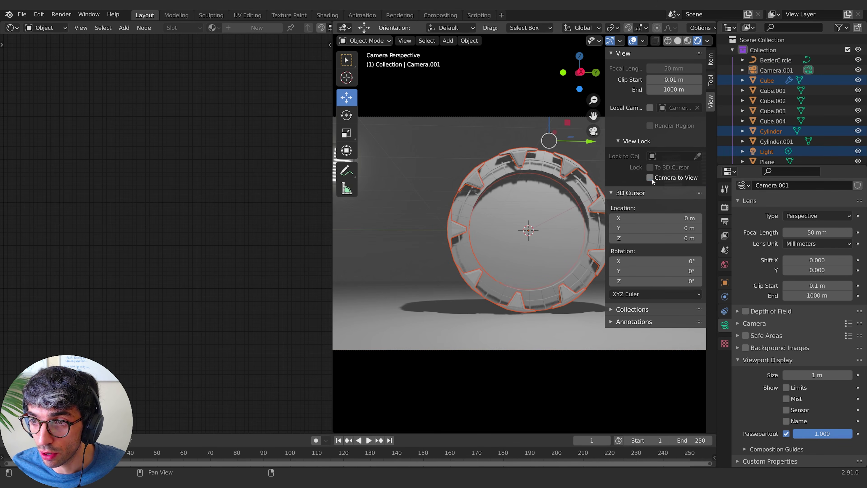
pyautogui.click(650, 178)
pyautogui.click(645, 178)
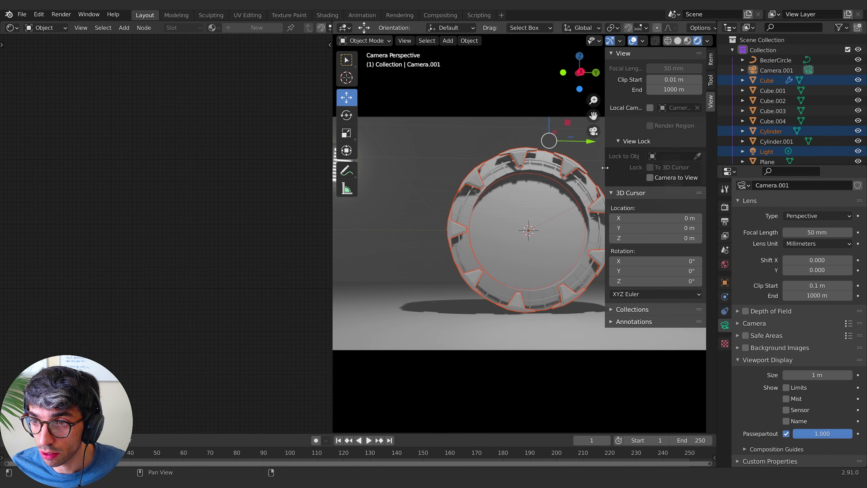
pyautogui.press('n')
pyautogui.press('Home')
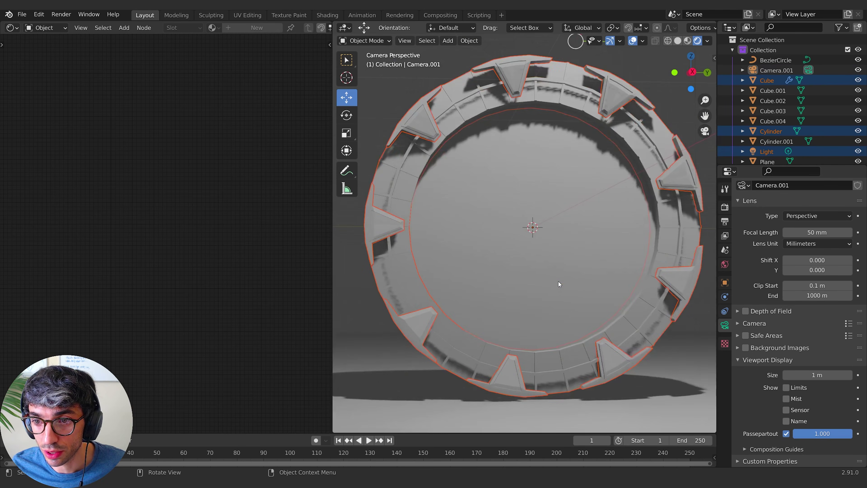
pyautogui.scroll(-5, 559, 282)
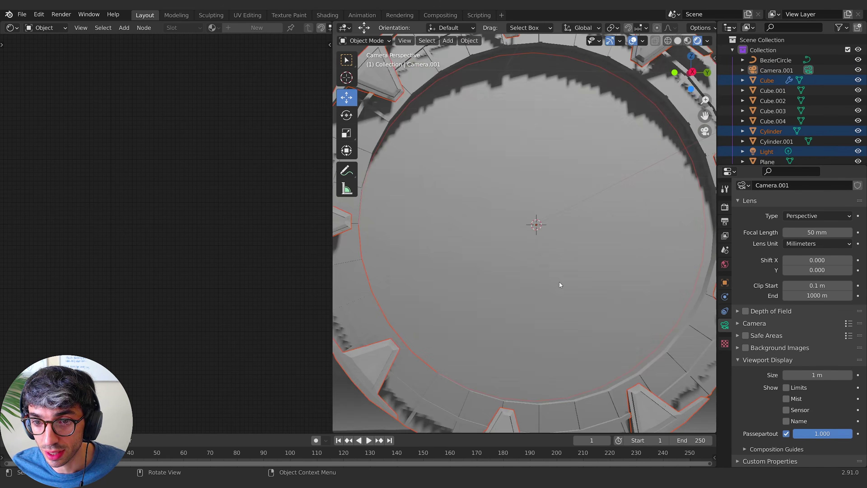
pyautogui.click(600, 258)
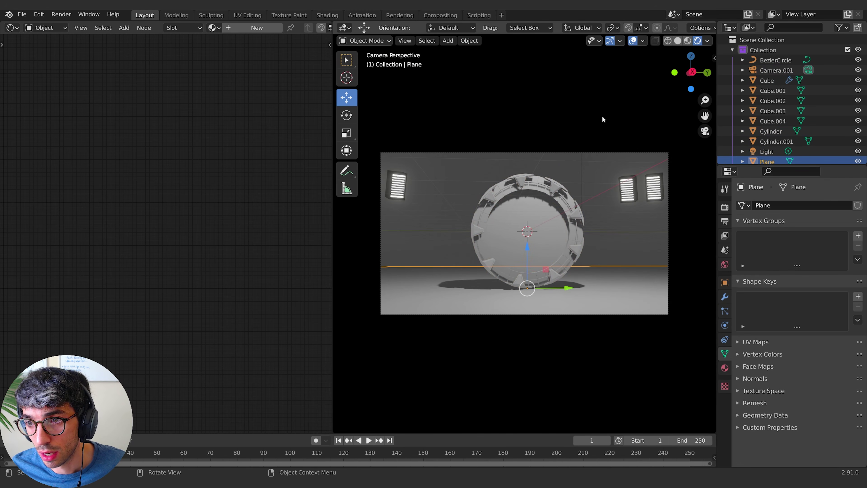
# Step: Reselect Camera.001 and set its passepartout opacity to 0.000
pyautogui.click(725, 298)
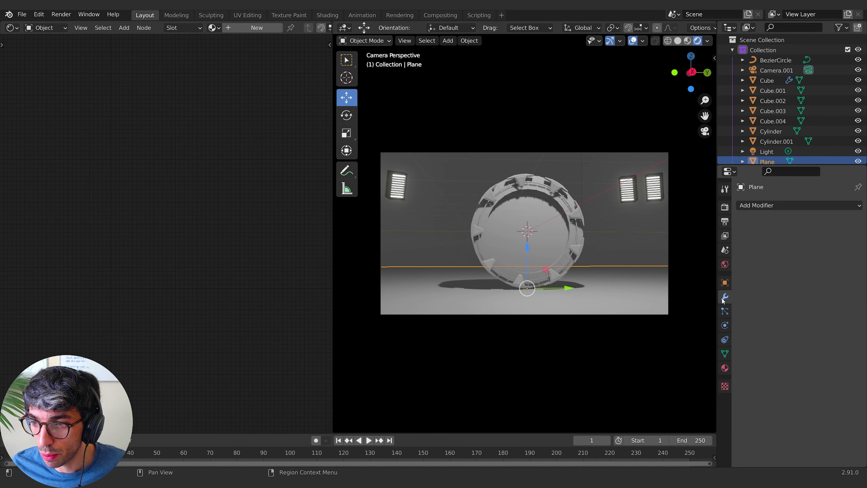
pyautogui.click(758, 70)
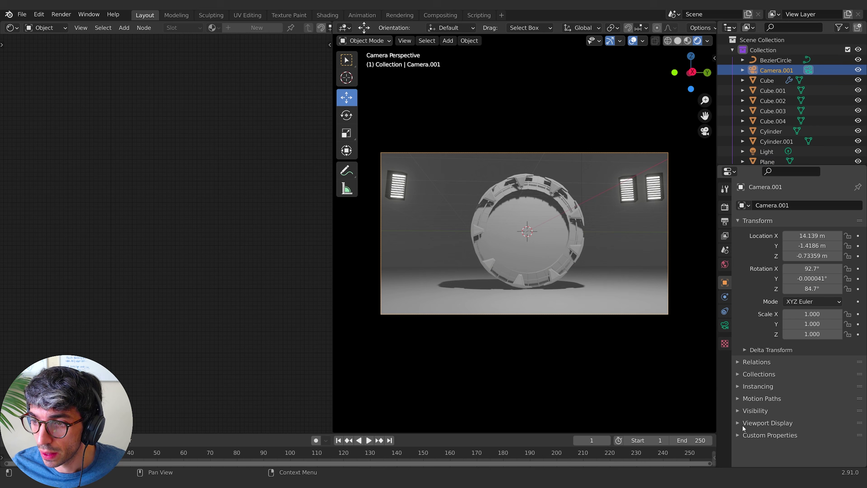
pyautogui.click(754, 411)
pyautogui.click(756, 410)
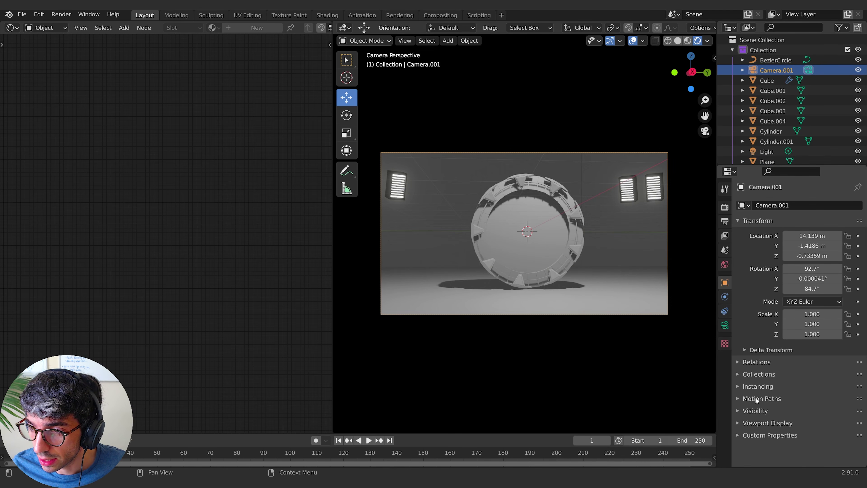
pyautogui.click(759, 420)
pyautogui.scroll(-3, 761, 422)
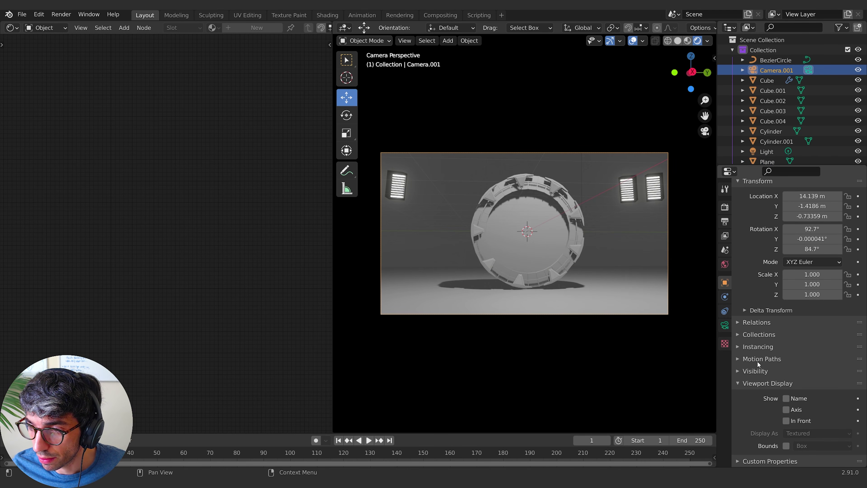
pyautogui.click(725, 325)
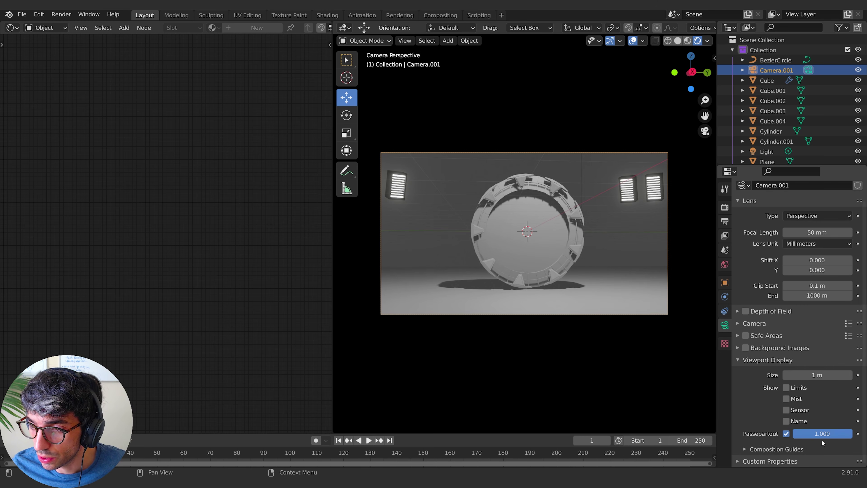
pyautogui.moveTo(821, 432); pyautogui.dragTo(795, 433)
# Step: Examine the camera frame without the dark surround and restore the passepartout opacity to 1.000
pyautogui.scroll(-8, 605, 241)
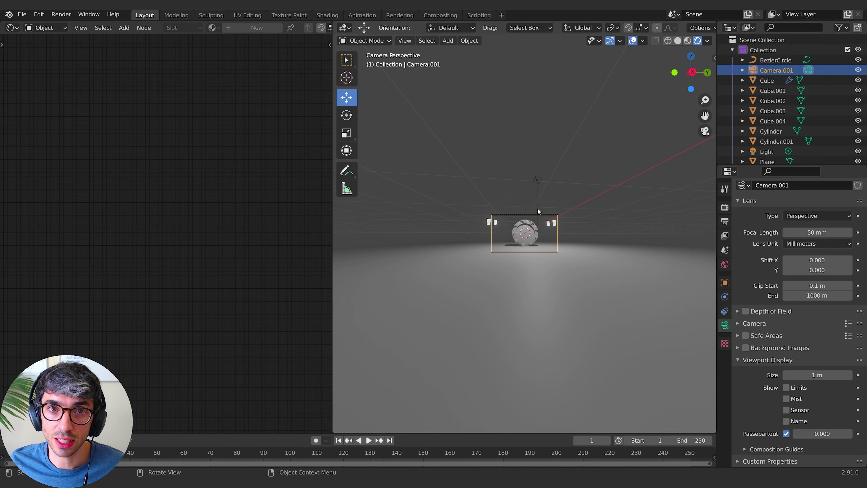
pyautogui.scroll(8, 538, 210)
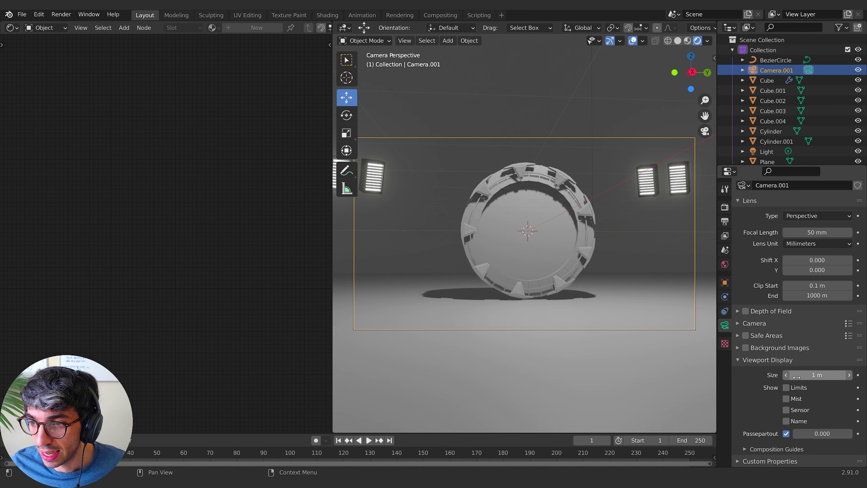
pyautogui.scroll(-8, 494, 323)
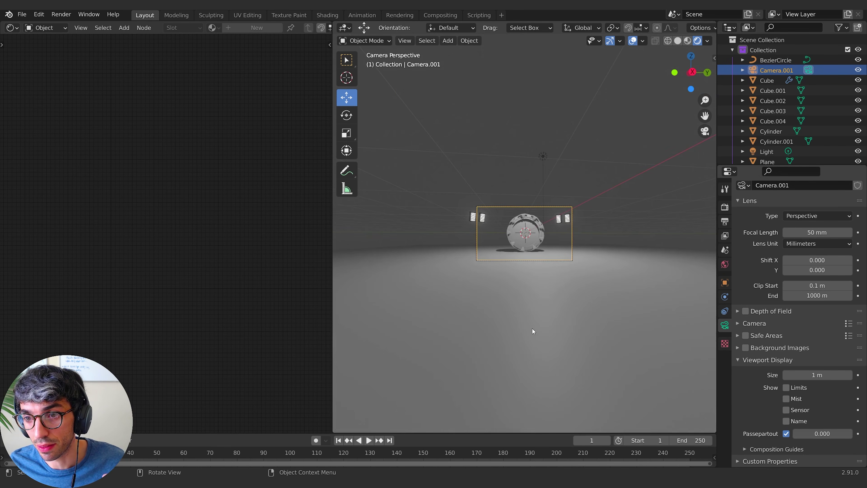
pyautogui.scroll(8, 595, 329)
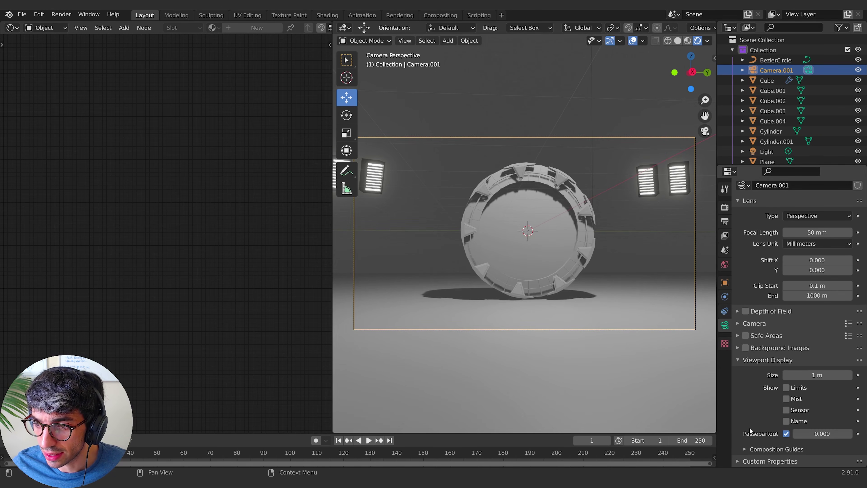
pyautogui.moveTo(797, 433); pyautogui.dragTo(829, 433)
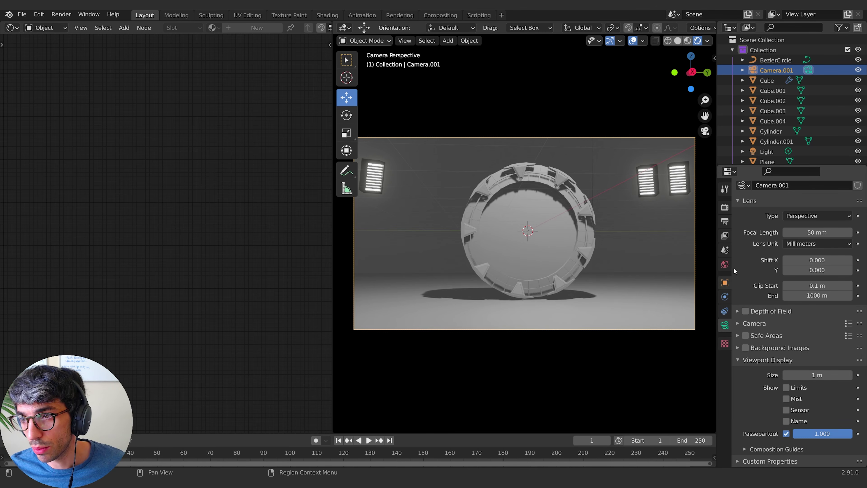
# Step: Set the world background color to black
pyautogui.click(724, 265)
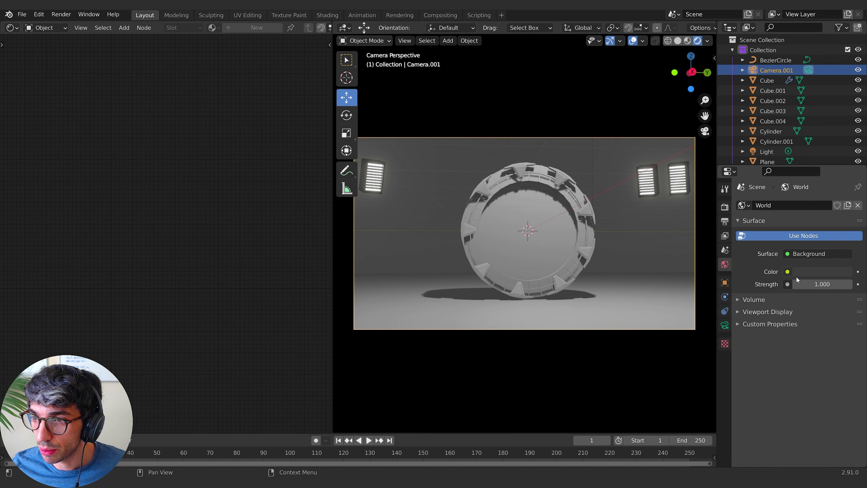
pyautogui.click(815, 272)
pyautogui.moveTo(845, 177); pyautogui.dragTo(844, 202)
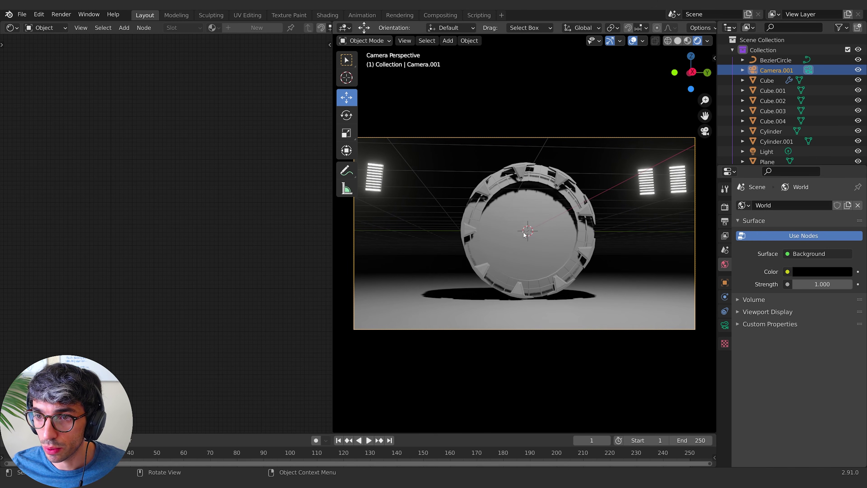
# Step: Delete the default Light object from the scene
pyautogui.click(539, 251)
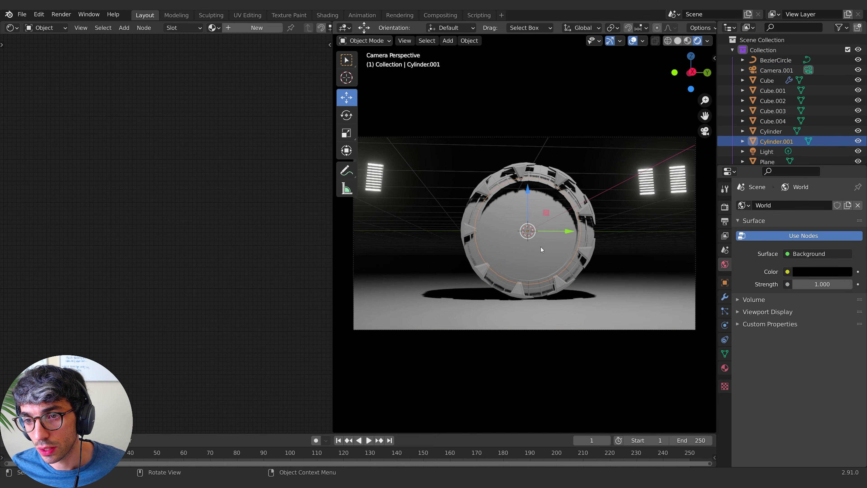
pyautogui.scroll(-1, 782, 151)
pyautogui.click(779, 147)
pyautogui.press('x')
pyautogui.click(580, 170)
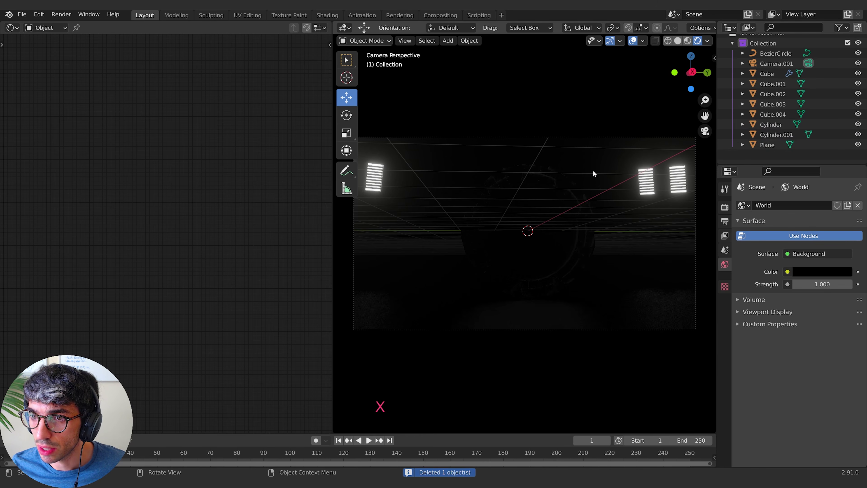
# Step: Hide the overlays and gizmos in the camera viewport to preview the scene cleanly
pyautogui.hotkey('shift', 'a')
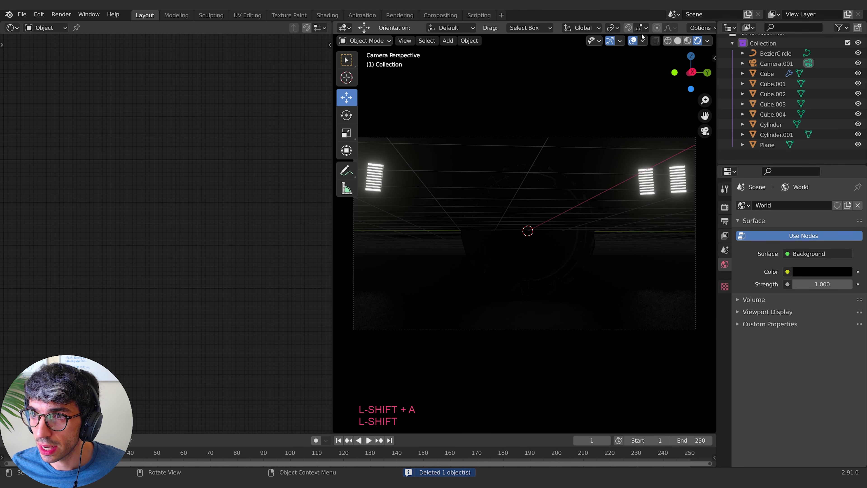
pyautogui.click(631, 41)
pyautogui.click(610, 41)
# Step: Add a Sun light to the scene and rotate it 21.4° around the global X axis
pyautogui.hotkey('shift', 'a')
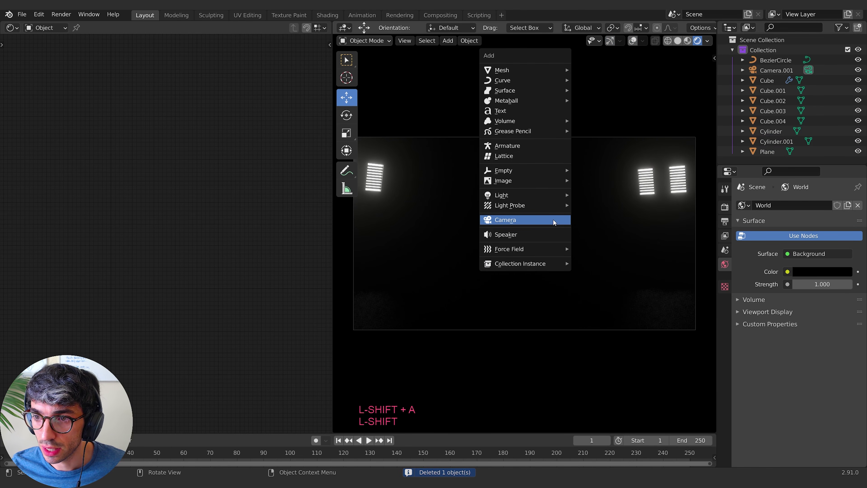
pyautogui.moveTo(546, 195)
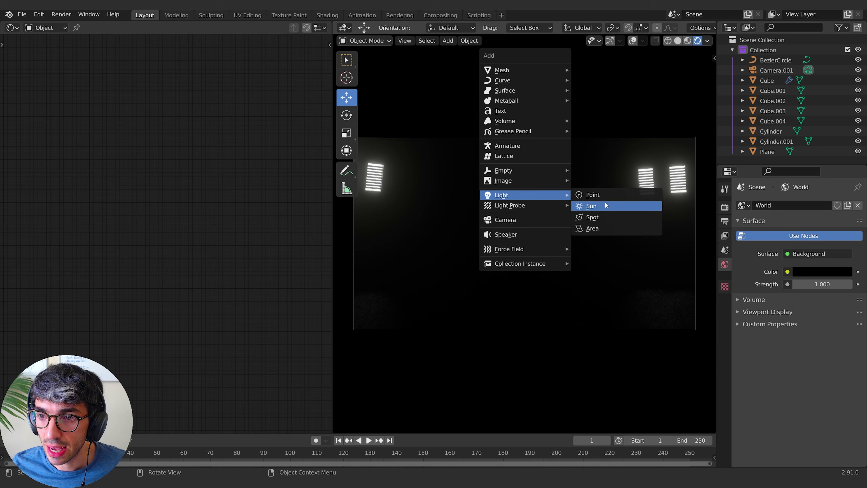
pyautogui.click(611, 205)
pyautogui.press('r')
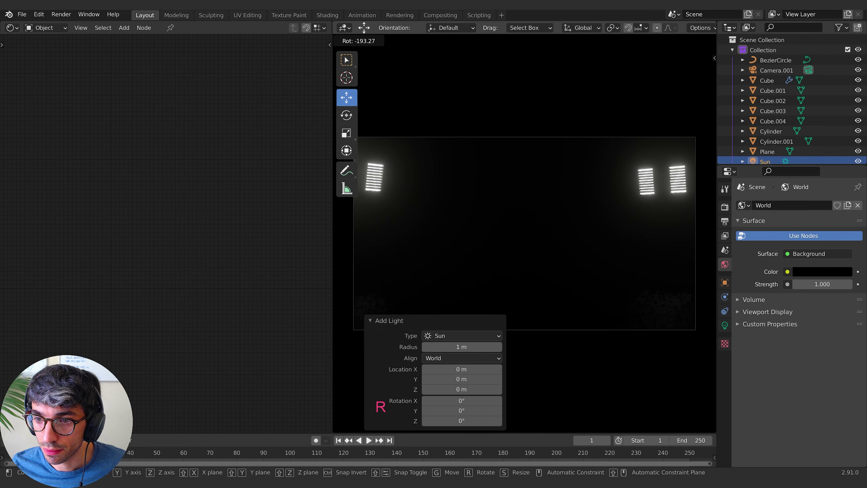
pyautogui.press('z')
pyautogui.press('Escape')
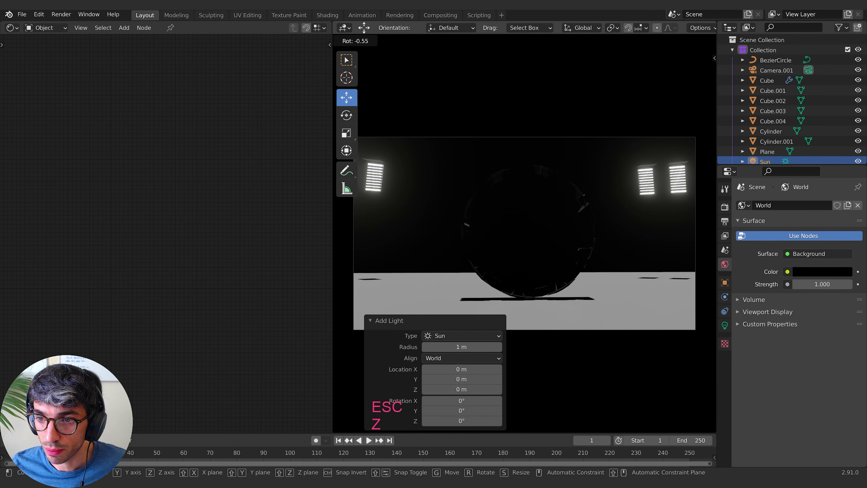
pyautogui.press('x')
pyautogui.press('Return')
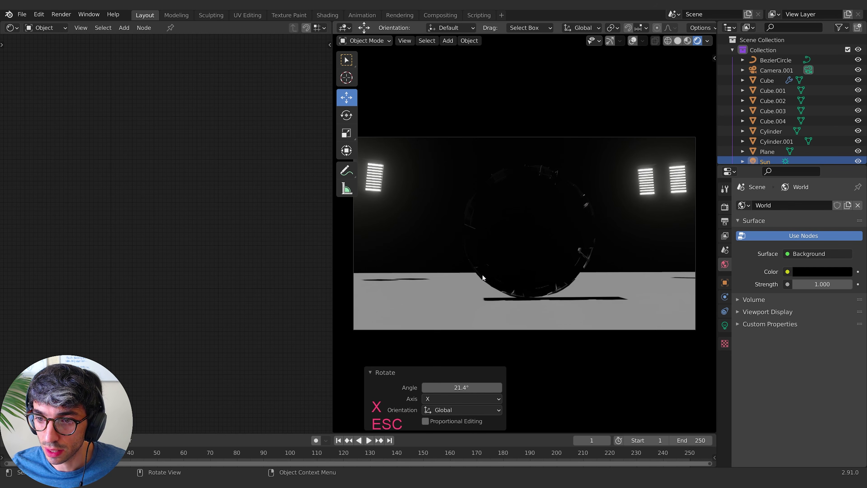
# Step: Rotate the Sun around the global Y axis to light the gate's front face, and 72.4° around Z
pyautogui.press('r')
pyautogui.press('y')
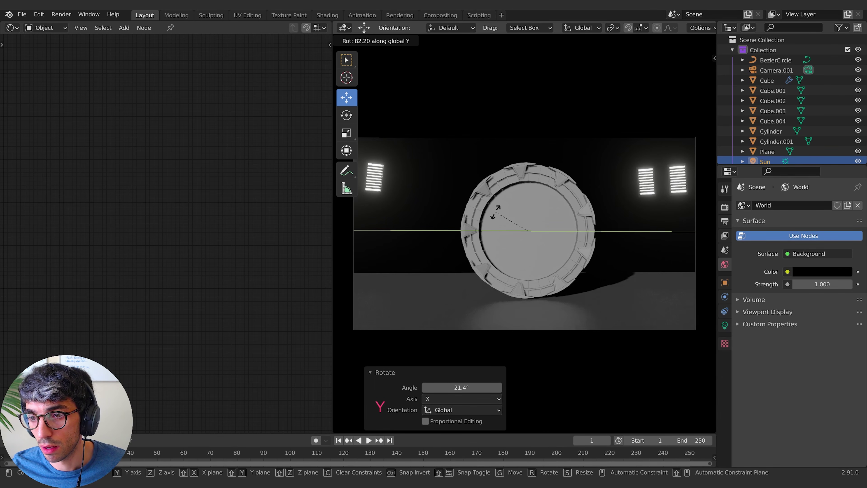
pyautogui.press('Return')
pyautogui.press('r')
pyautogui.press('z')
pyautogui.click(552, 293)
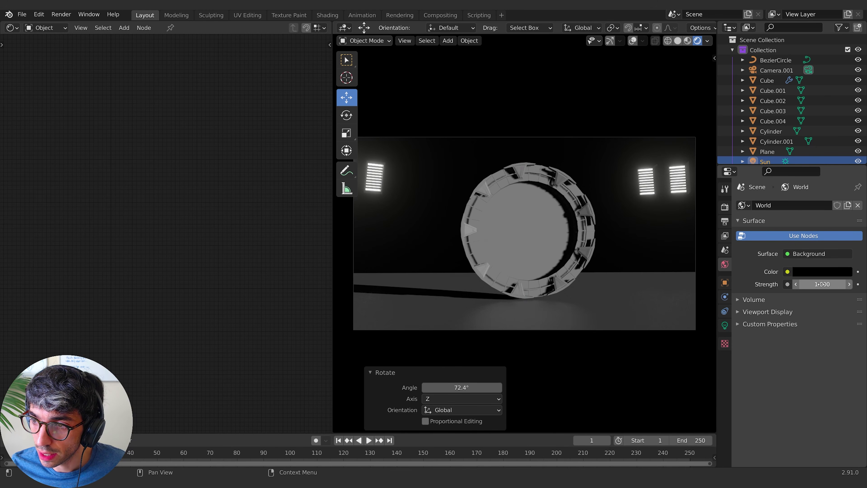
# Step: Increase the Sun light's angle to soften the gate's shadow edges
pyautogui.click(724, 327)
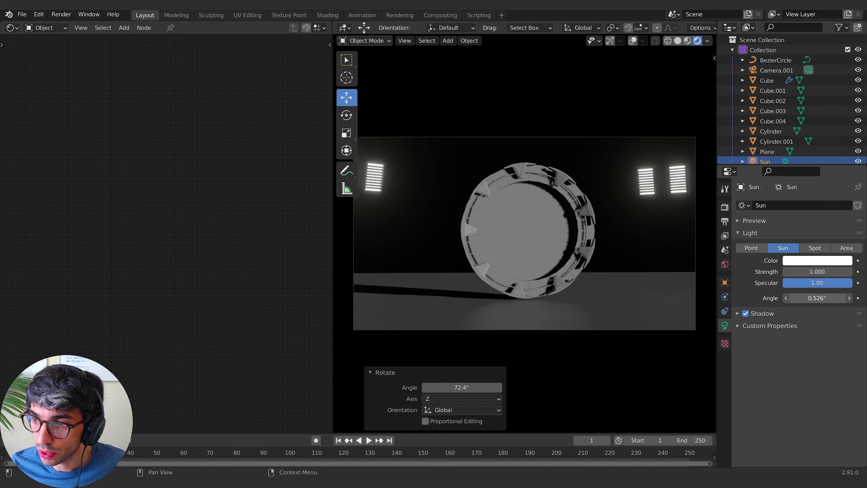
pyautogui.moveTo(805, 299); pyautogui.dragTo(823, 299)
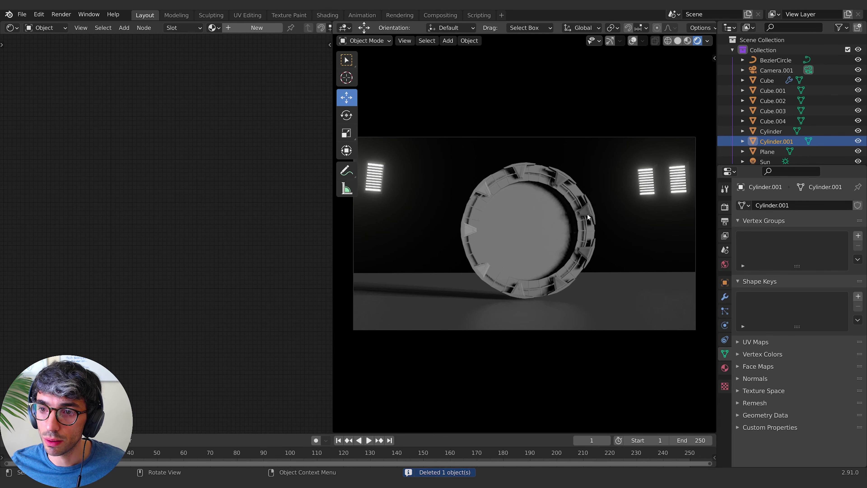
# Step: Select the gate's ring (Cylinder) and assign it a new material
pyautogui.click(539, 177)
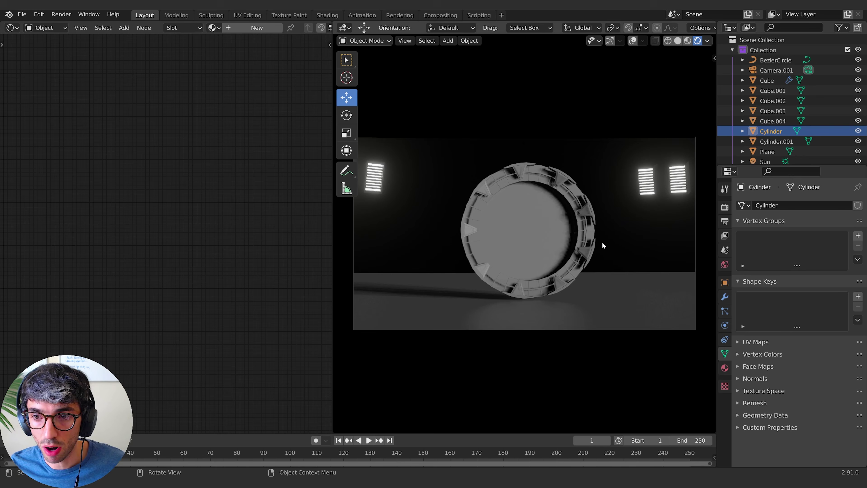
pyautogui.hotkey('ctrl', 'Tab')
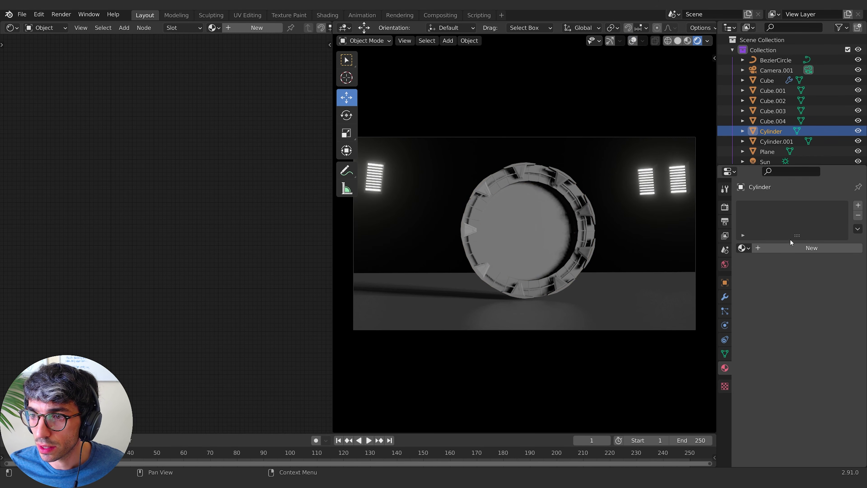
pyautogui.click(783, 247)
pyautogui.scroll(2, 48, 271)
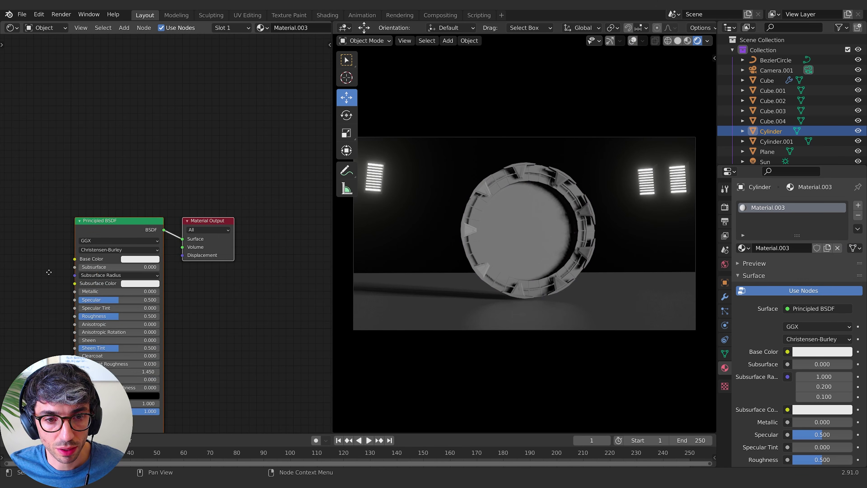
# Step: Add a Musgrave Texture node beside the Principled BSDF in the ring's material
pyautogui.moveTo(48, 271); pyautogui.dragTo(180, 194, button='middle')
pyautogui.scroll(-1, 130, 194)
pyautogui.hotkey('shift', 'a')
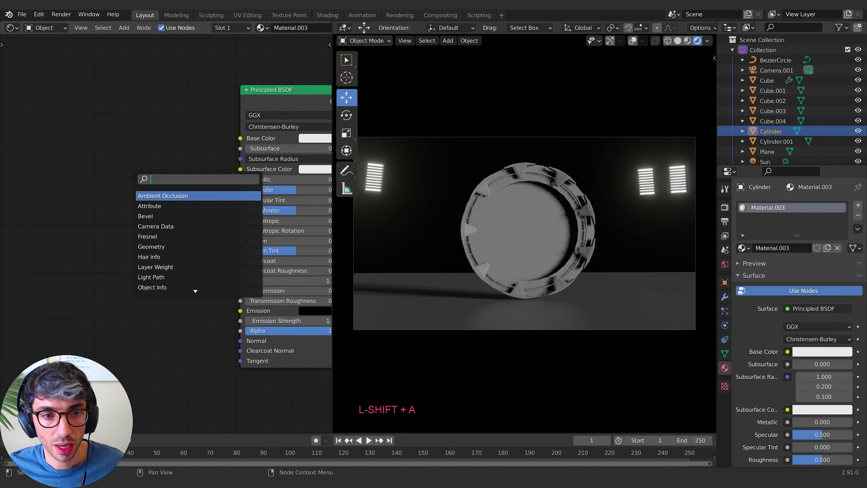
pyautogui.write('mus')
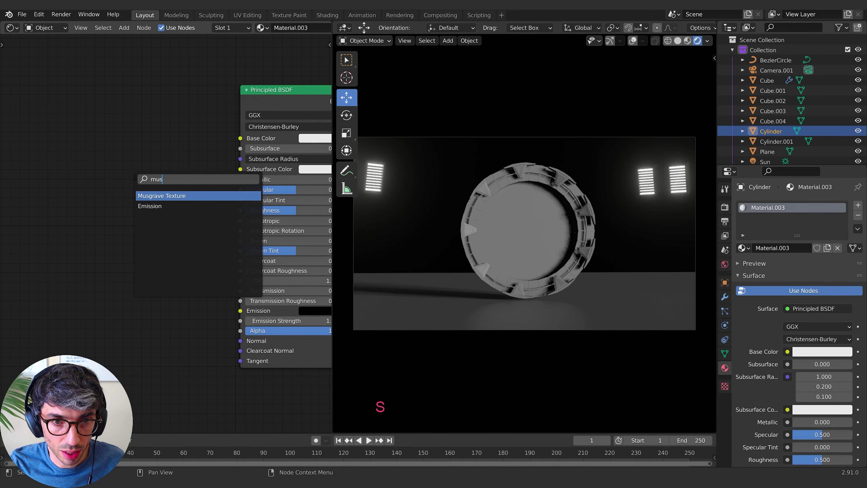
pyautogui.press('Return')
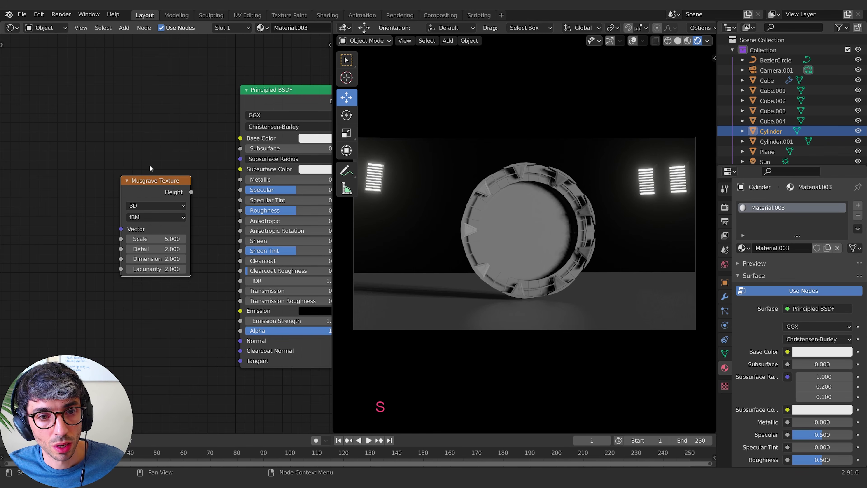
pyautogui.click(165, 170)
# Step: Add a Texture Coordinate node and place it ahead of the Musgrave Texture node
pyautogui.hotkey('shift', 'a')
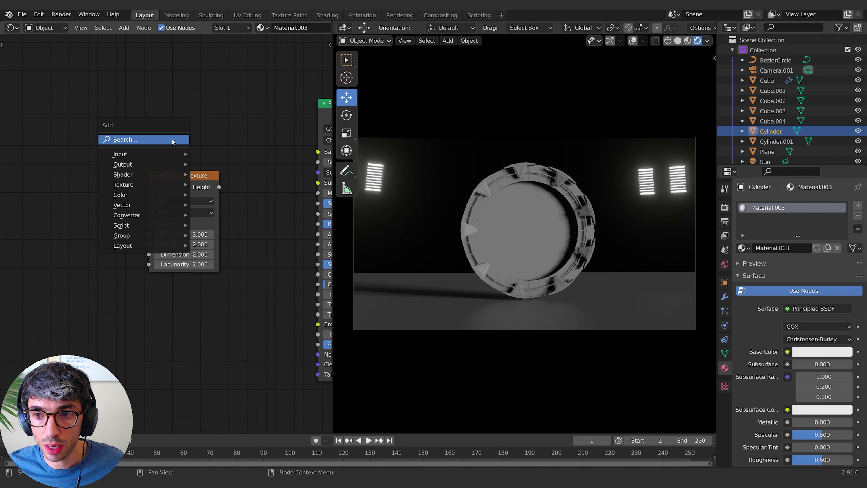
pyautogui.click(164, 138)
pyautogui.write('tex')
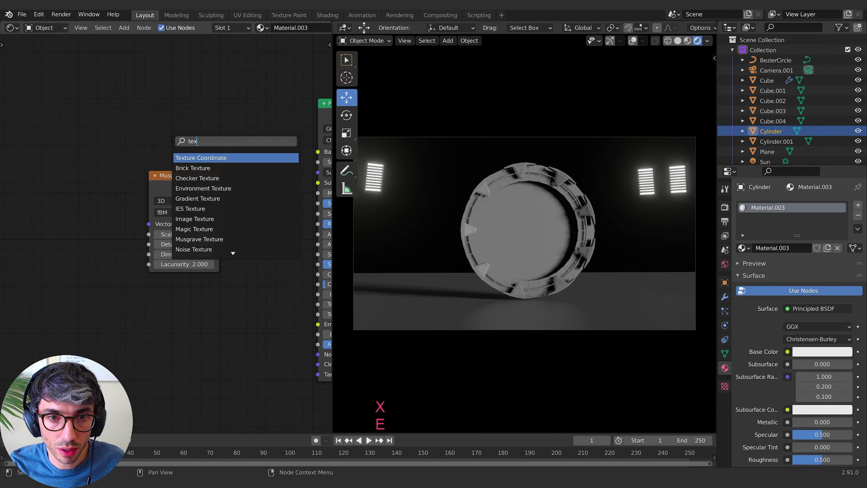
pyautogui.press('Return')
pyautogui.click(76, 173)
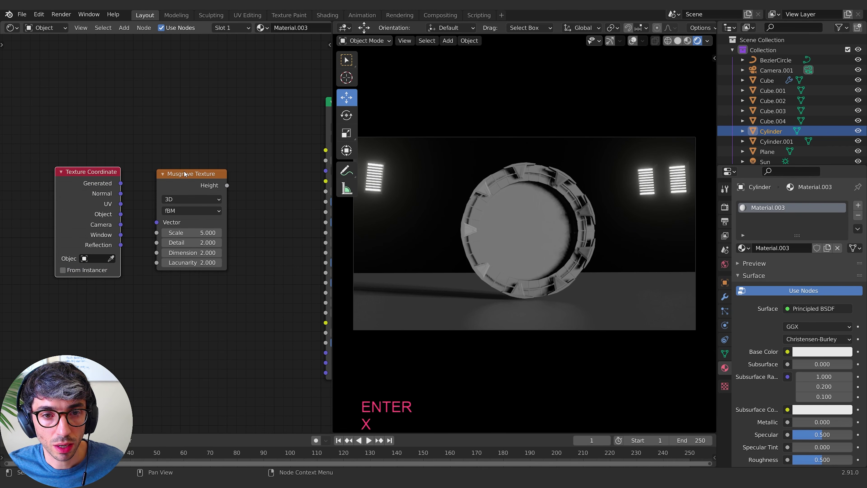
# Step: Rearrange the Texture Coordinate and Musgrave Texture nodes, leaving free space before the Principled BSDF
pyautogui.moveTo(184, 174); pyautogui.dragTo(229, 166)
pyautogui.moveTo(69, 178); pyautogui.dragTo(32, 167)
pyautogui.keyDown('shift'); pyautogui.moveTo(133, 155); pyautogui.dragTo(19, 169, button='middle'); pyautogui.keyUp('shift')
pyautogui.moveTo(116, 189); pyautogui.dragTo(65, 186)
pyautogui.keyDown('shift'); pyautogui.moveTo(143, 171); pyautogui.dragTo(171, 133, button='middle'); pyautogui.keyUp('shift')
pyautogui.press('g')
pyautogui.click(147, 143)
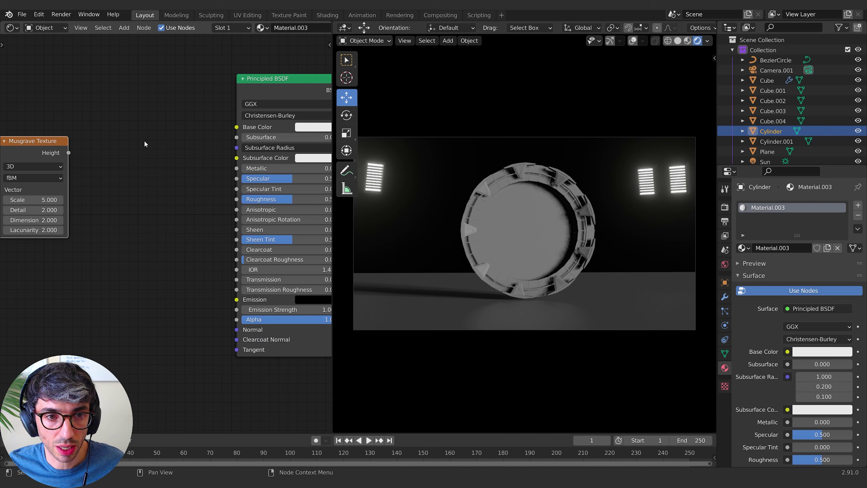
# Step: Add a ColorRamp node linking the Musgrave Texture's Height to the Principled BSDF's Base Color
pyautogui.hotkey('shift', 'a')
pyautogui.write('colo')
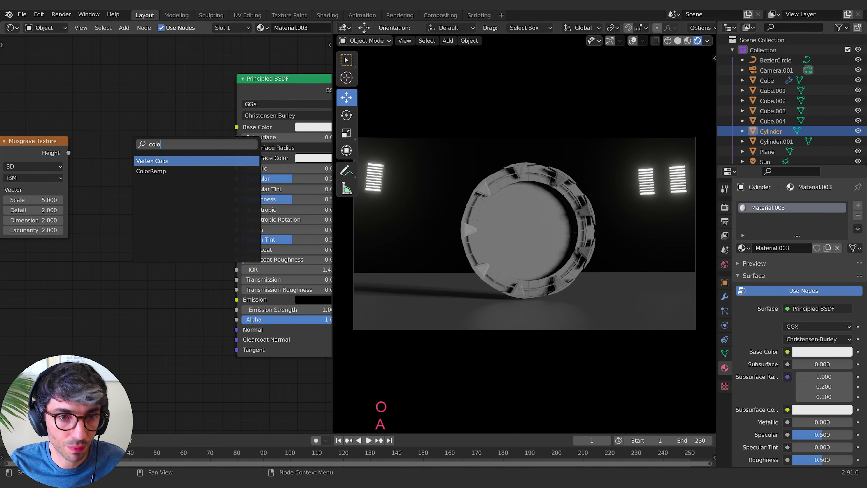
pyautogui.press('Return')
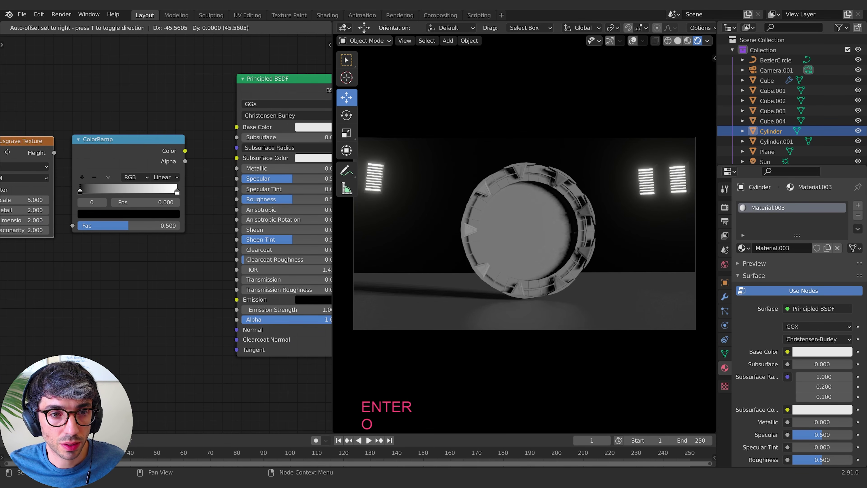
pyautogui.click(75, 138)
pyautogui.moveTo(149, 245); pyautogui.dragTo(95, 230, button='middle')
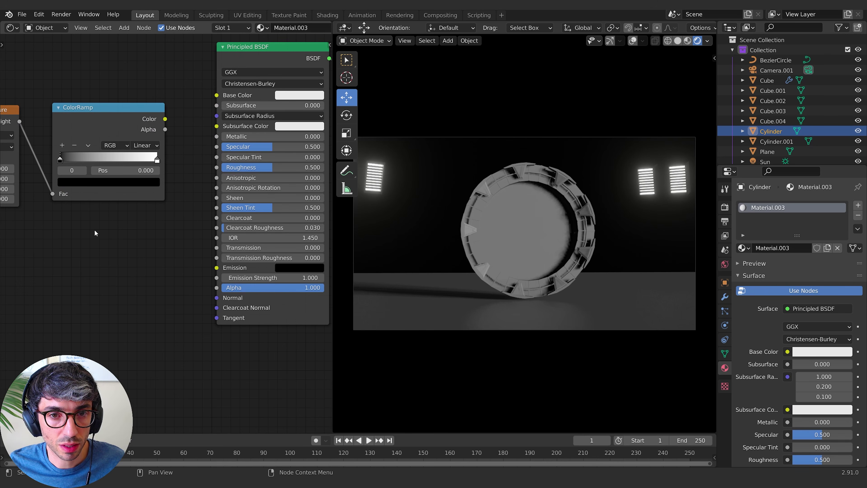
pyautogui.moveTo(165, 213); pyautogui.dragTo(217, 95)
# Step: Set the Musgrave Texture's scale to 25.600, detail to 3.700 and dimension to 0.600
pyautogui.moveTo(129, 237); pyautogui.dragTo(181, 239, button='middle')
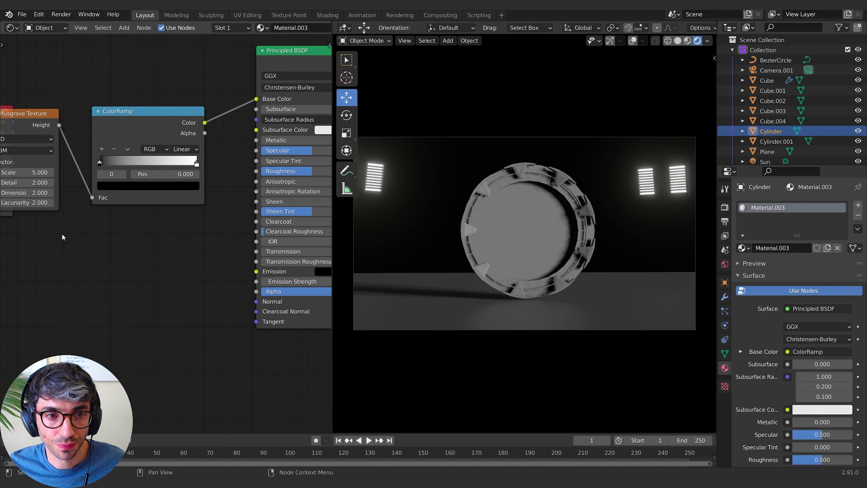
pyautogui.moveTo(62, 236); pyautogui.dragTo(129, 222, button='middle')
pyautogui.moveTo(261, 135)
pyautogui.mouseDown(button='middle')
pyautogui.moveTo(212, 151)
pyautogui.moveTo(273, 144)
pyautogui.mouseUp(button='middle')
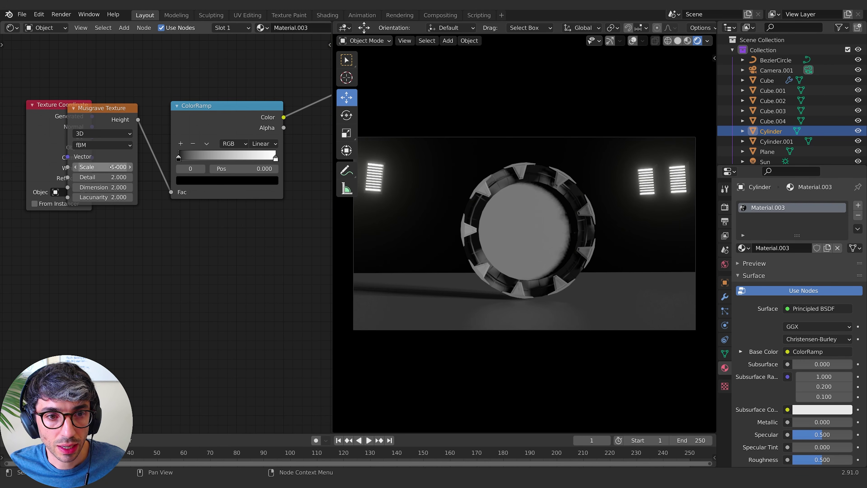
pyautogui.keyDown('ctrl'); pyautogui.scroll(4, 102, 167); pyautogui.keyUp('ctrl')
pyautogui.moveTo(102, 167); pyautogui.dragTo(159, 167)
pyautogui.scroll(5, 514, 237)
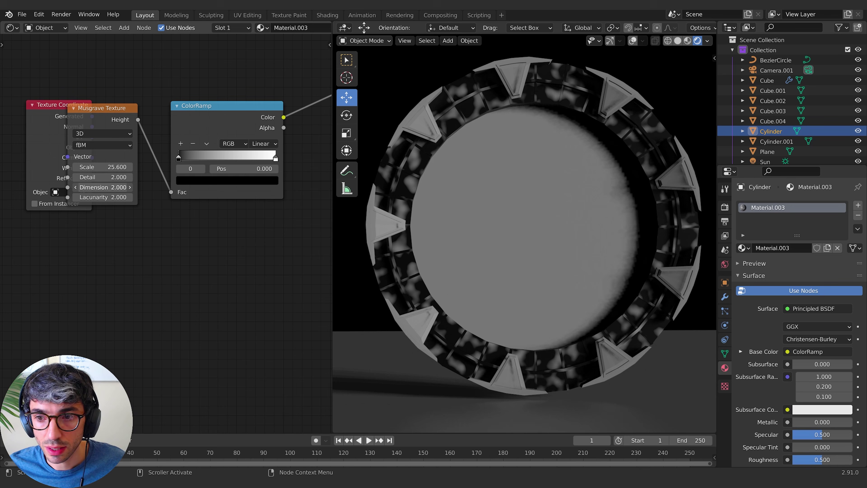
pyautogui.moveTo(102, 187)
pyautogui.mouseDown()
pyautogui.moveTo(93, 187)
pyautogui.moveTo(110, 177)
pyautogui.moveTo(106, 187)
pyautogui.mouseUp()
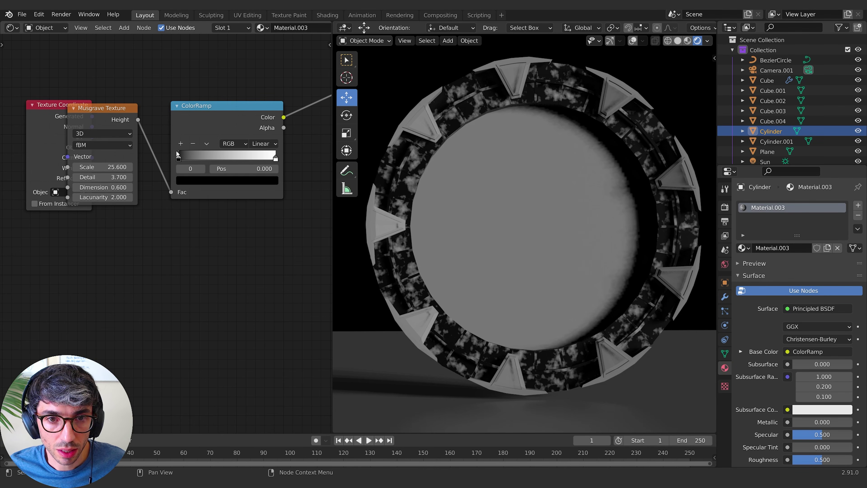
# Step: Set the ColorRamp's first stop to a grayish blue with hue 0.599, saturation 0.165 and value 0.698
pyautogui.click(192, 180)
pyautogui.moveTo(257, 113); pyautogui.dragTo(257, 66)
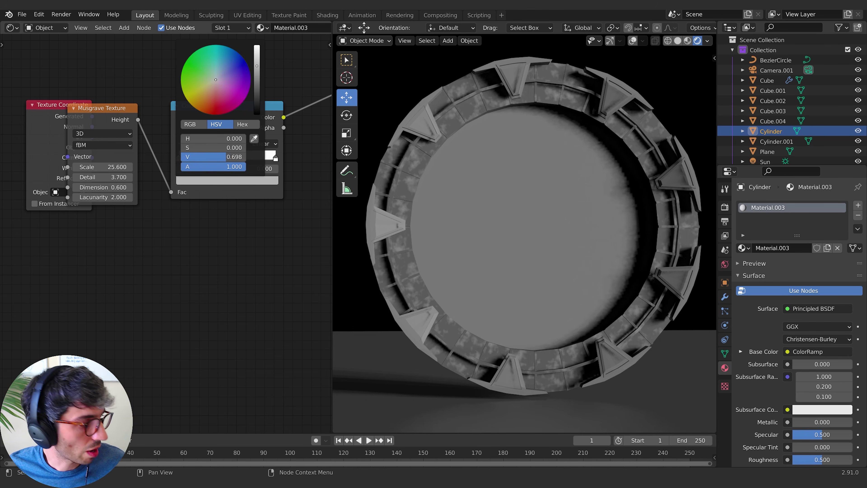
pyautogui.click(218, 75)
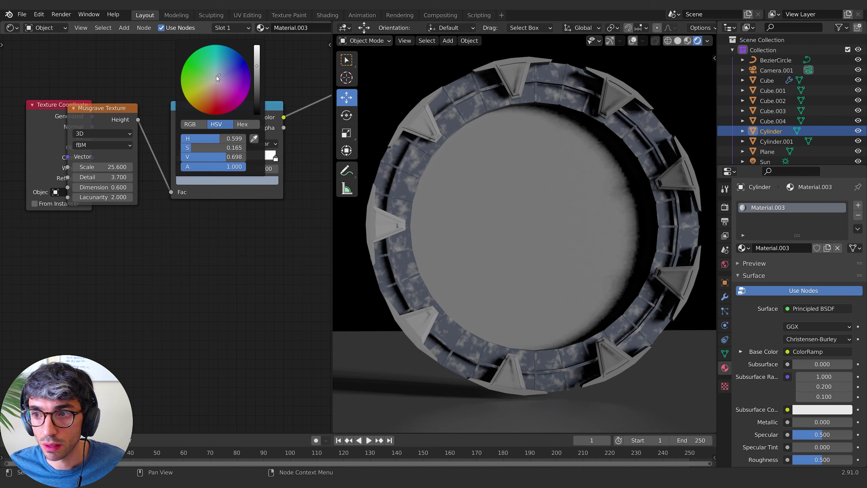
# Step: Set the ColorRamp's last stop to a slightly darkened pale blue tint with value 0.852
pyautogui.click(276, 158)
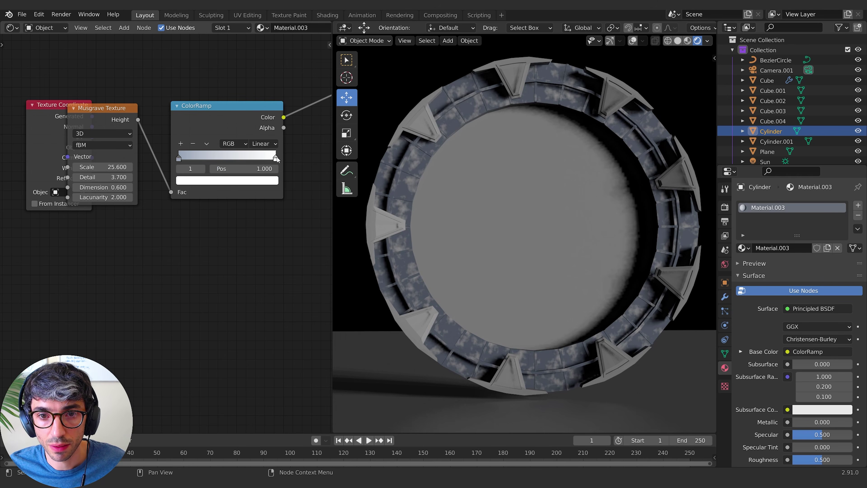
pyautogui.click(254, 181)
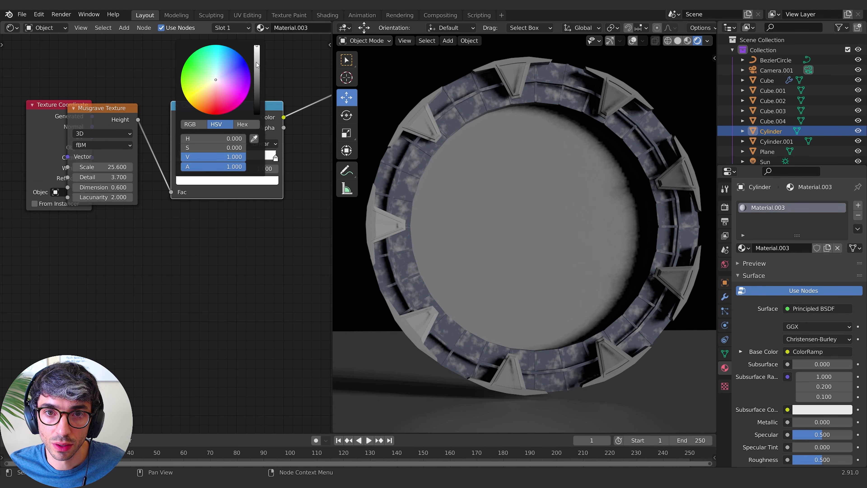
pyautogui.click(257, 56)
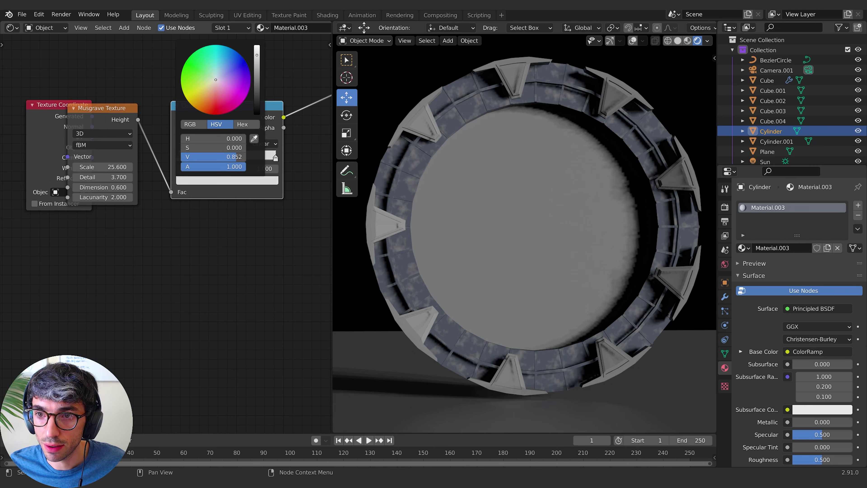
pyautogui.moveTo(217, 78); pyautogui.dragTo(217, 75)
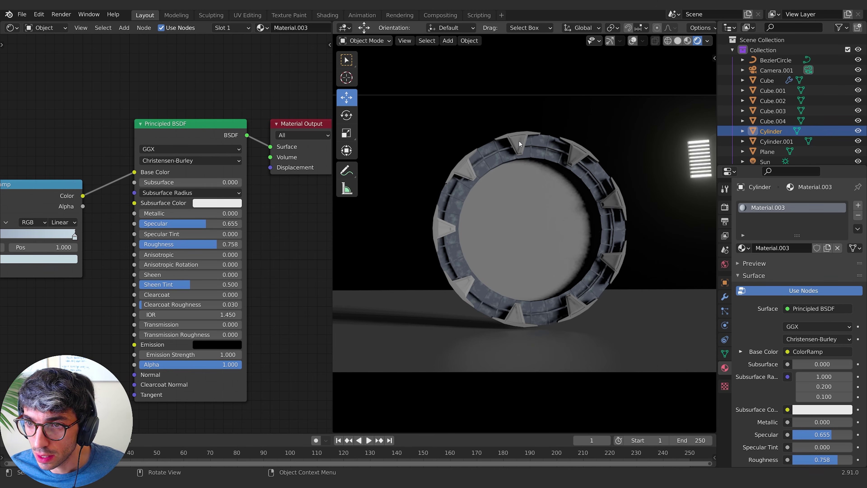
# Step: Select the gate's chevrons (Cube) and assign them a new material
pyautogui.click(518, 141)
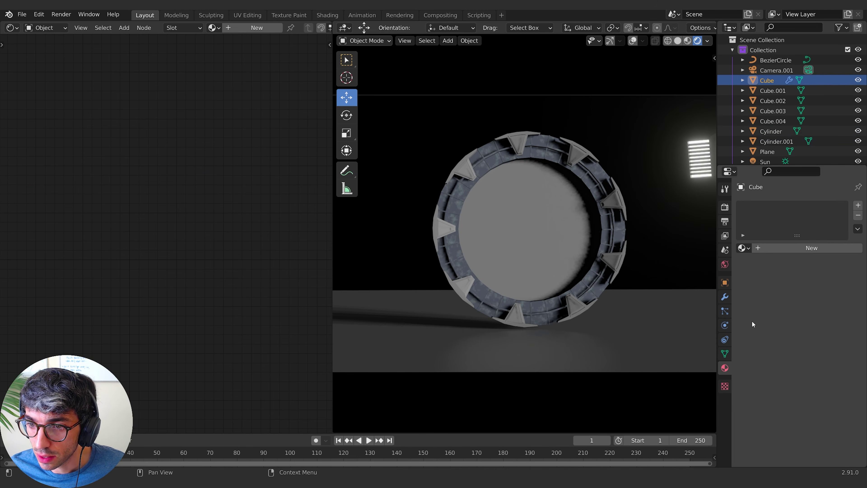
pyautogui.click(784, 247)
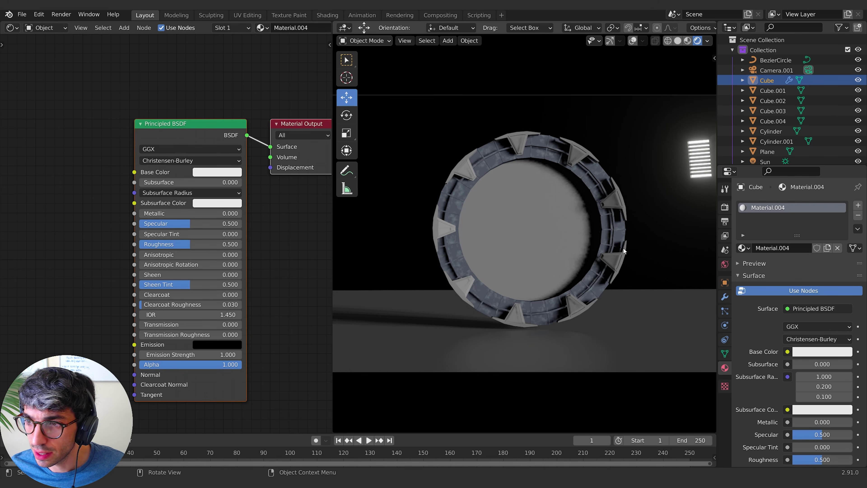
# Step: Assign Material.003 to the chevrons as a single-user copy and set its Musgrave Texture scale to 4.800
pyautogui.click(743, 247)
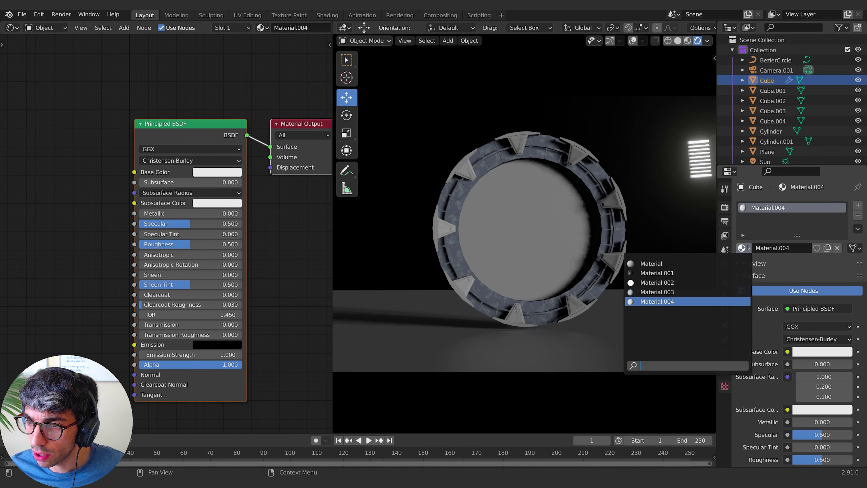
pyautogui.click(686, 292)
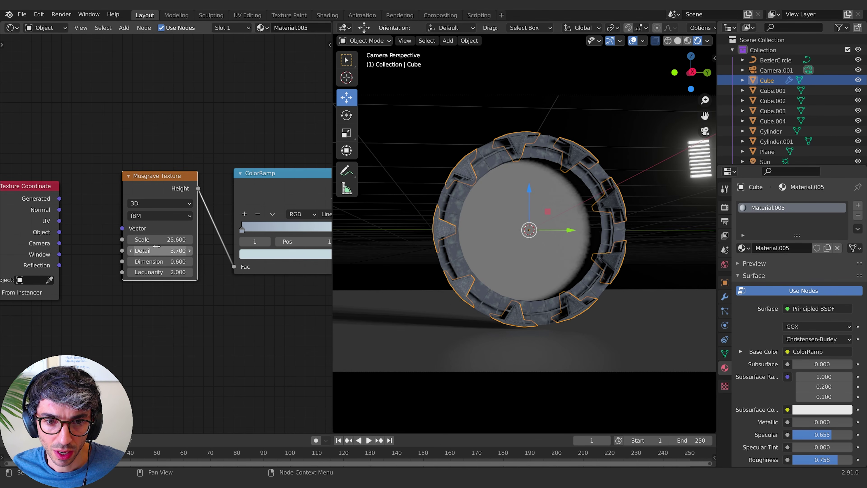
pyautogui.moveTo(159, 239); pyautogui.dragTo(89, 239)
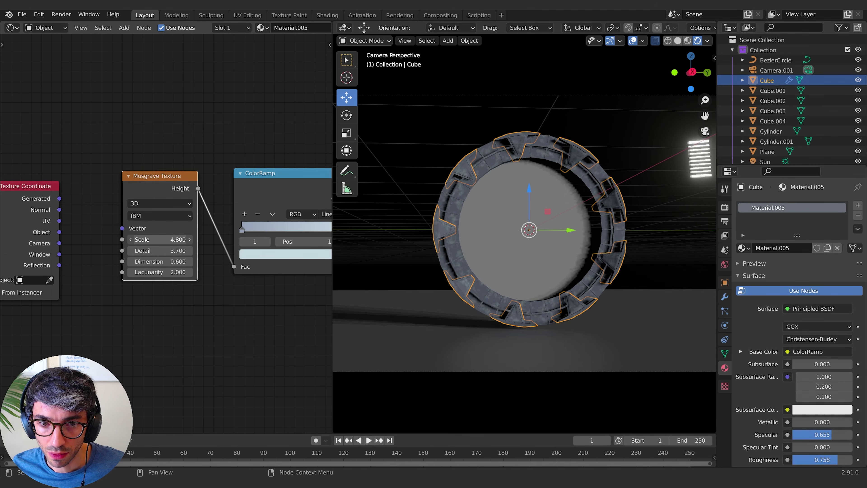
# Step: In Edit Mode, clear the current selection and select all faces of the chevron's inset triangular panel
pyautogui.keyDown('shift'); pyautogui.moveTo(606, 212); pyautogui.dragTo(545, 236, button='middle'); pyautogui.keyUp('shift')
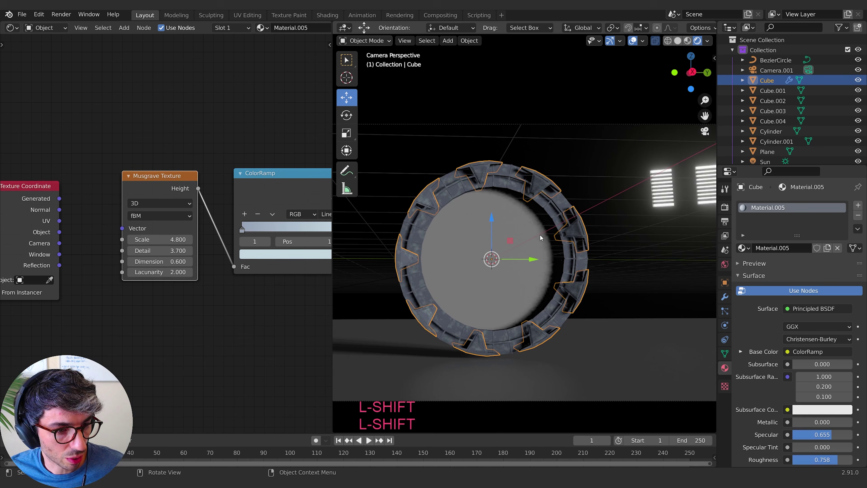
pyautogui.scroll(5, 538, 239)
pyautogui.press('Tab')
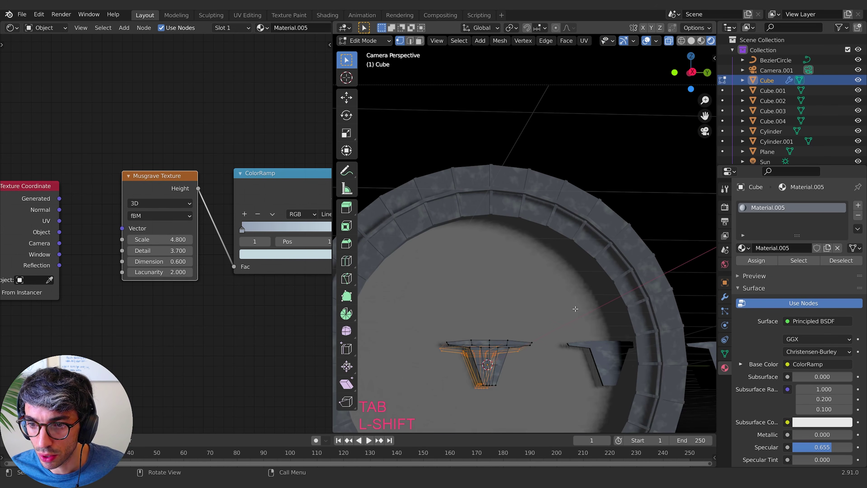
pyautogui.scroll(1, 557, 248)
pyautogui.keyDown('shift'); pyautogui.moveTo(575, 309); pyautogui.dragTo(550, 269, button='middle'); pyautogui.keyUp('shift')
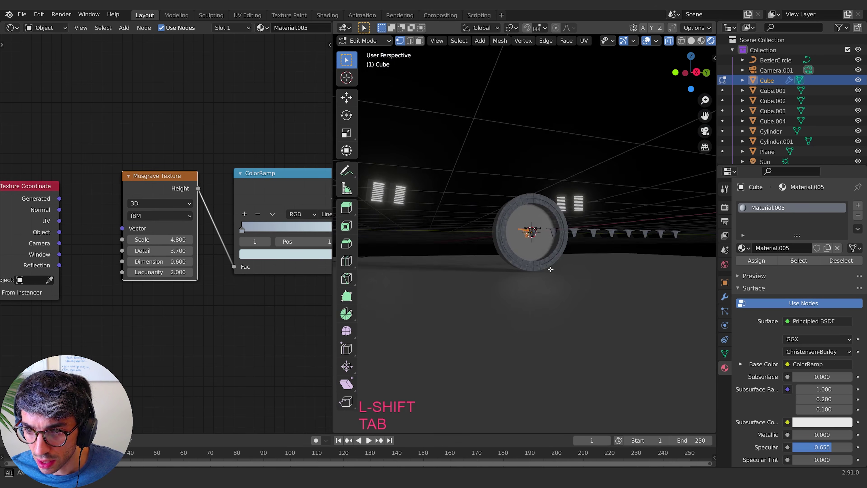
pyautogui.scroll(12, 546, 260)
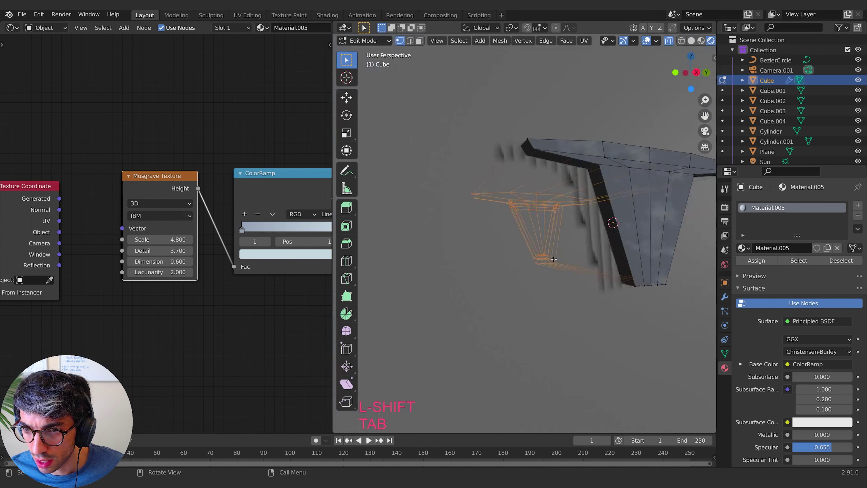
pyautogui.scroll(4, 553, 259)
pyautogui.keyDown('shift'); pyautogui.moveTo(611, 243); pyautogui.dragTo(459, 237, button='middle'); pyautogui.keyUp('shift')
pyautogui.scroll(-4, 569, 253)
pyautogui.scroll(2, 459, 237)
pyautogui.moveTo(459, 239); pyautogui.dragTo(520, 251, button='middle')
pyautogui.keyDown('shift'); pyautogui.moveTo(520, 252); pyautogui.dragTo(580, 247, button='middle'); pyautogui.keyUp('shift')
pyautogui.hotkey('alt', 'a')
pyautogui.scroll(3, 546, 255)
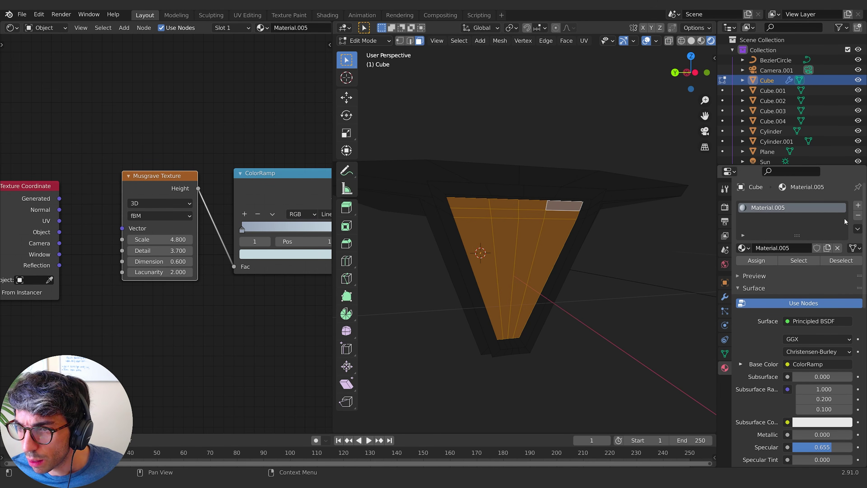
# Step: Add a second material slot with a new material, assign it to the selected faces and set its surface to Emission
pyautogui.click(857, 206)
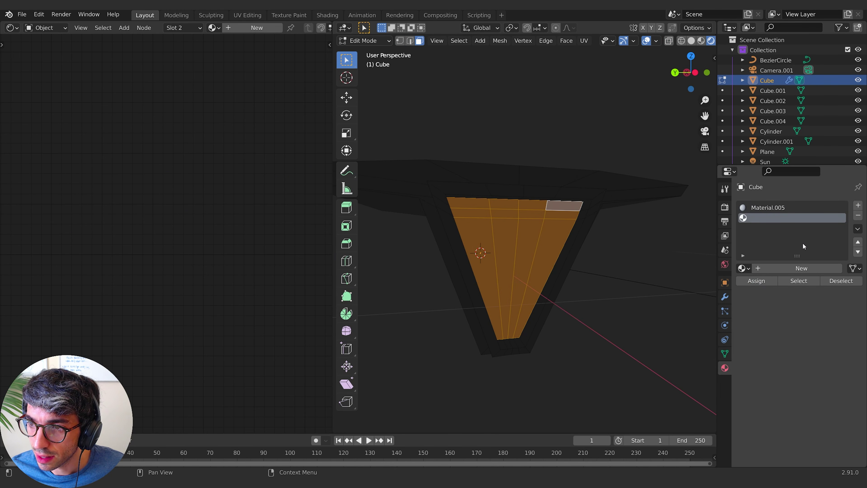
pyautogui.click(786, 267)
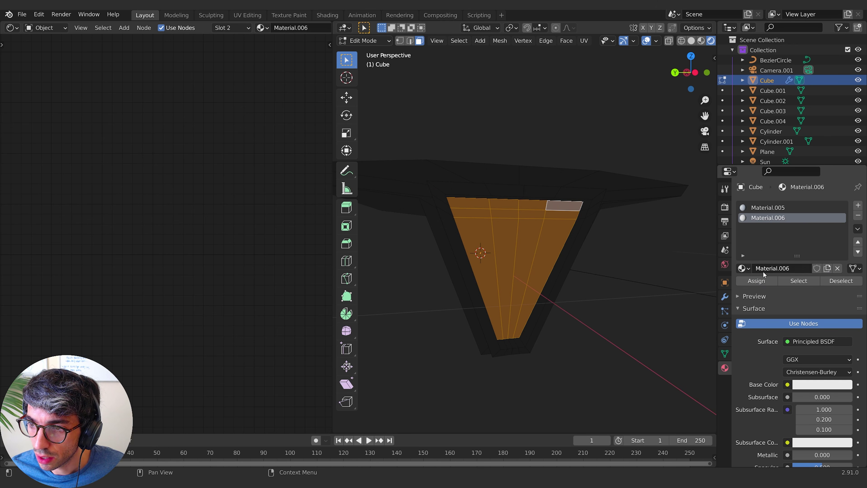
pyautogui.click(804, 341)
pyautogui.click(720, 139)
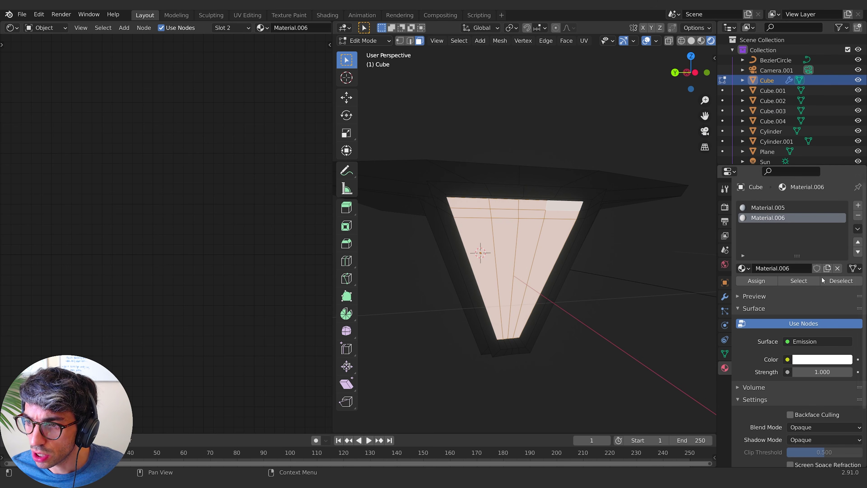
# Step: Set the emission to orange with hue 0.087 and saturation 0.692, set its strength to 2.500, and return to Object Mode
pyautogui.click(821, 361)
pyautogui.click(788, 268)
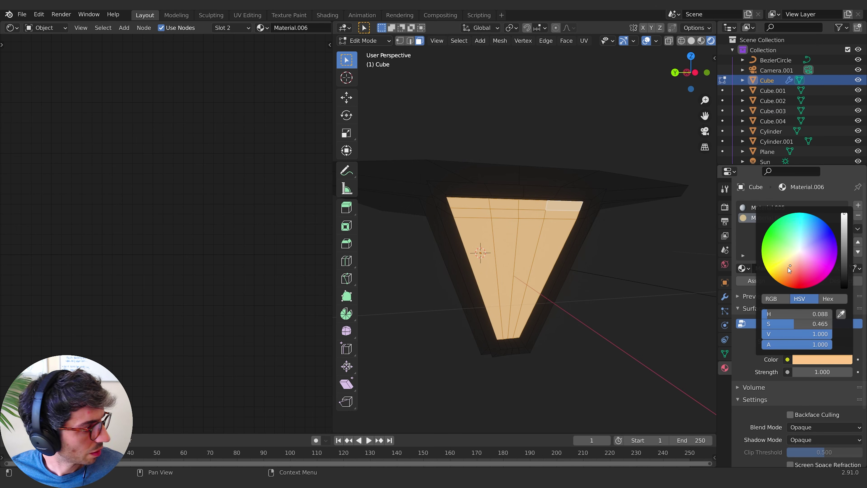
pyautogui.click(786, 273)
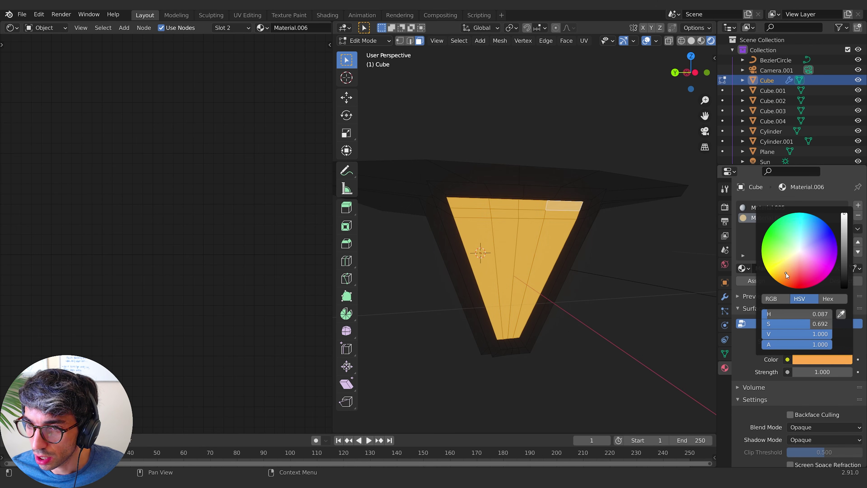
pyautogui.moveTo(822, 372)
pyautogui.mouseDown()
pyautogui.moveTo(840, 371)
pyautogui.moveTo(824, 372)
pyautogui.mouseUp()
pyautogui.scroll(-5, 568, 285)
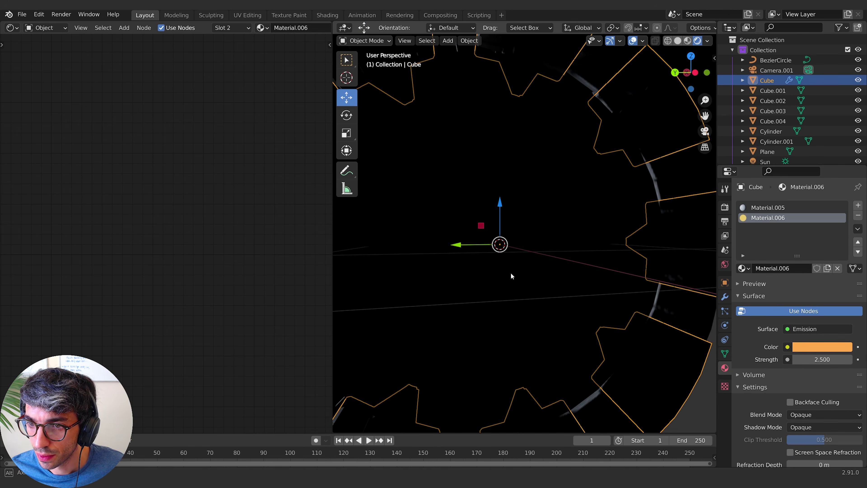
# Step: Select the BezierCircle and move it slightly along the global X axis
pyautogui.moveTo(511, 275); pyautogui.dragTo(611, 266, button='middle')
pyautogui.click(779, 51)
pyautogui.click(773, 60)
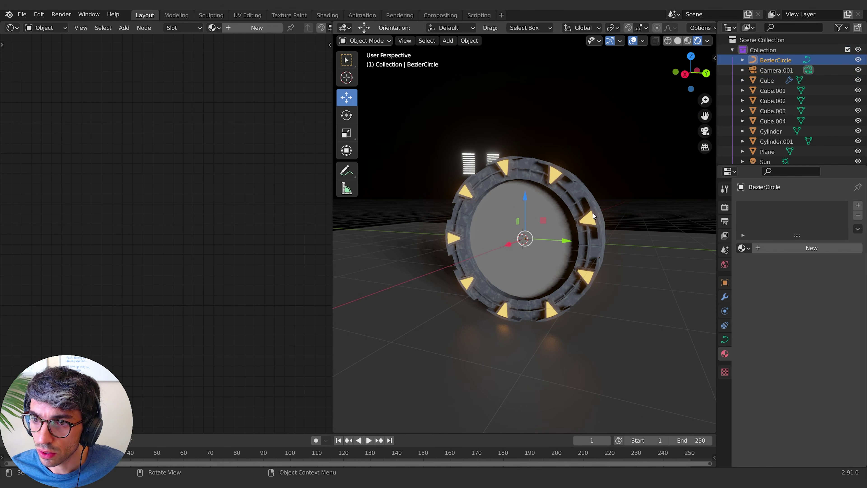
pyautogui.press('g')
pyautogui.press('x')
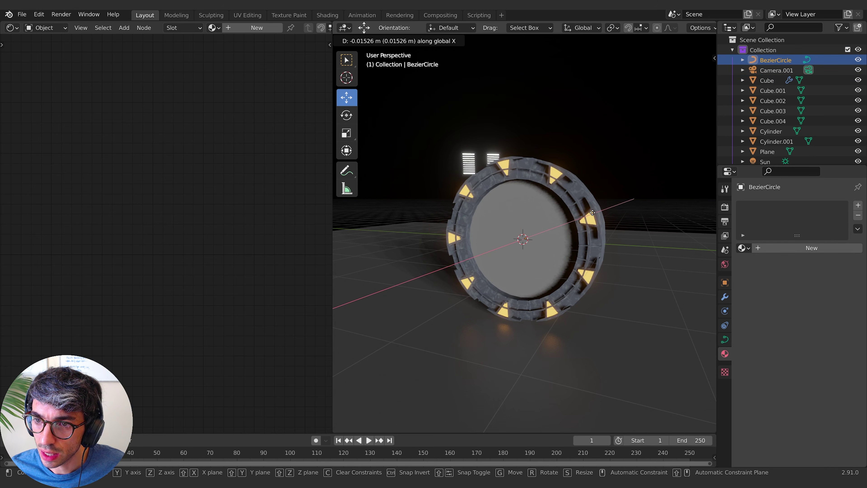
pyautogui.click(594, 212)
# Step: Select the chevrons again and raise their orange emission strength to 22.200
pyautogui.moveTo(594, 212); pyautogui.dragTo(587, 260, button='middle')
pyautogui.click(587, 259)
pyautogui.moveTo(821, 359); pyautogui.dragTo(862, 359)
pyautogui.moveTo(471, 321); pyautogui.dragTo(526, 362, button='middle')
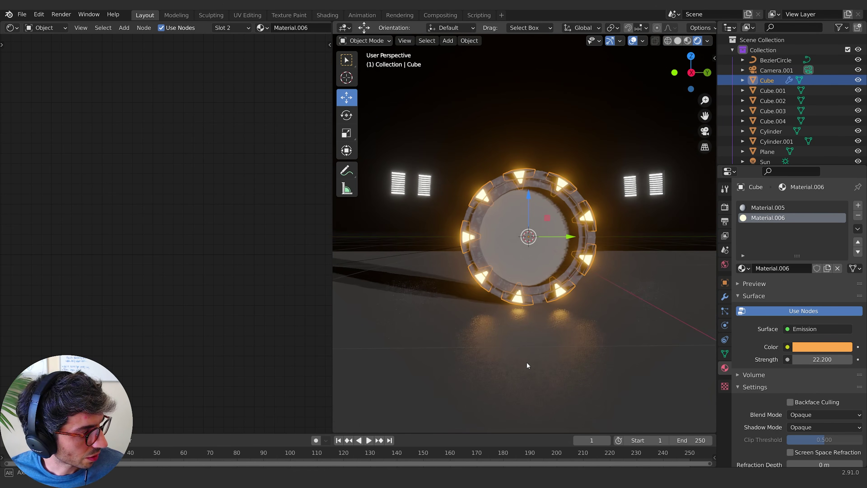
# Step: Give the gate's central disc (Cylinder.001) a new material and add a Noise Texture node to it
pyautogui.click(515, 260)
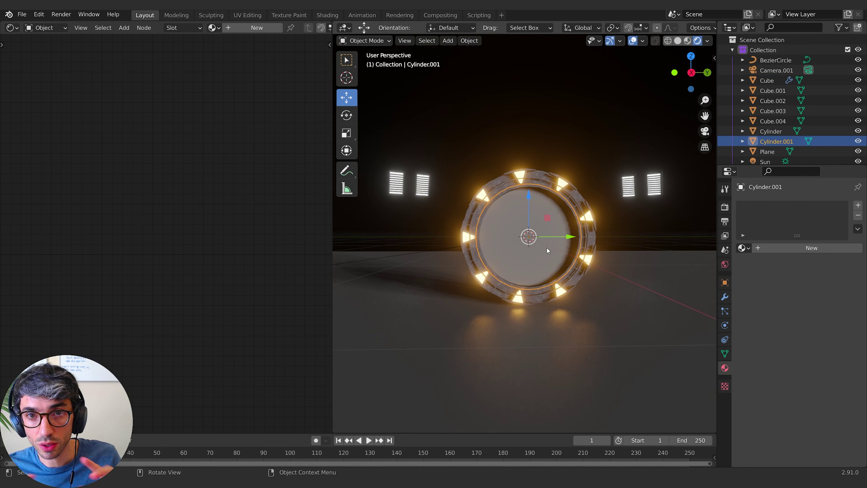
pyautogui.scroll(4, 601, 256)
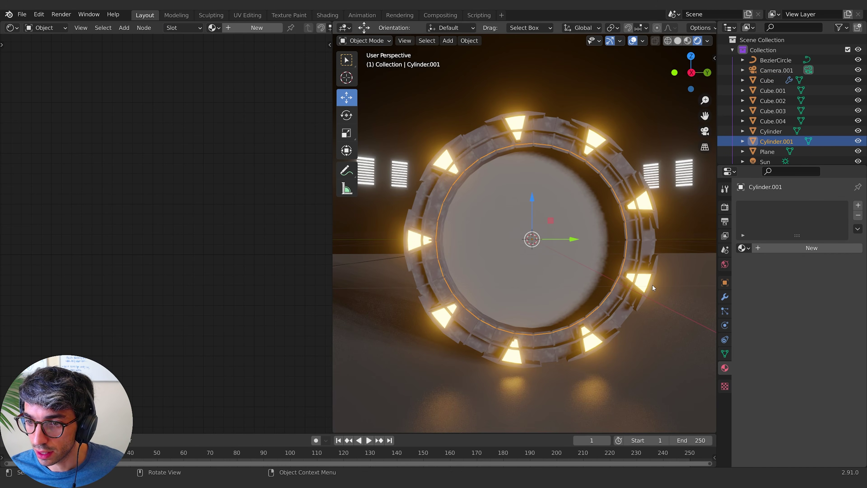
pyautogui.click(793, 248)
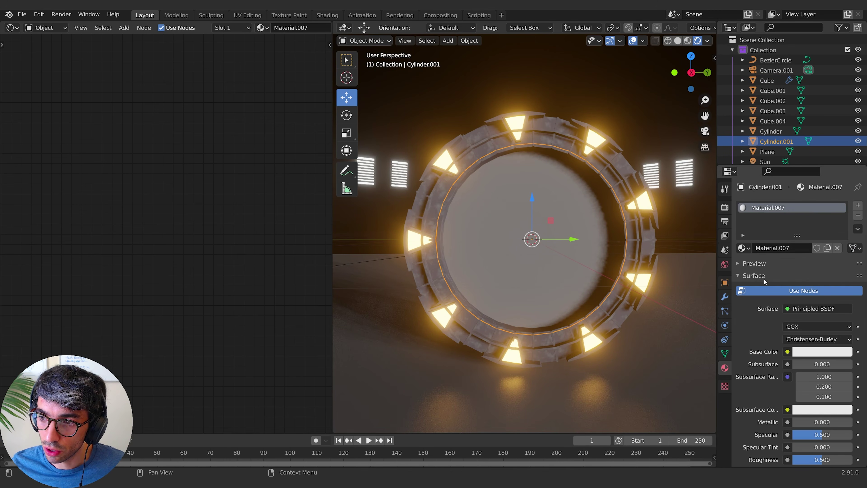
pyautogui.hotkey('shift', 'a')
pyautogui.write('n')
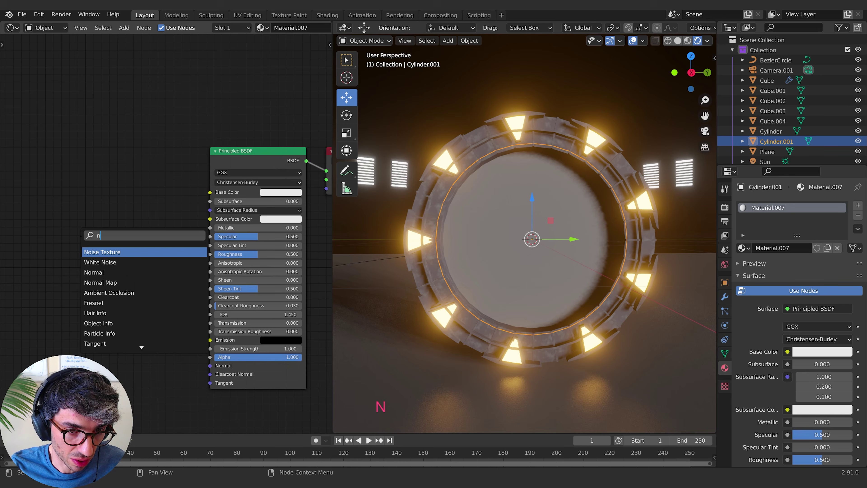
pyautogui.press('Return')
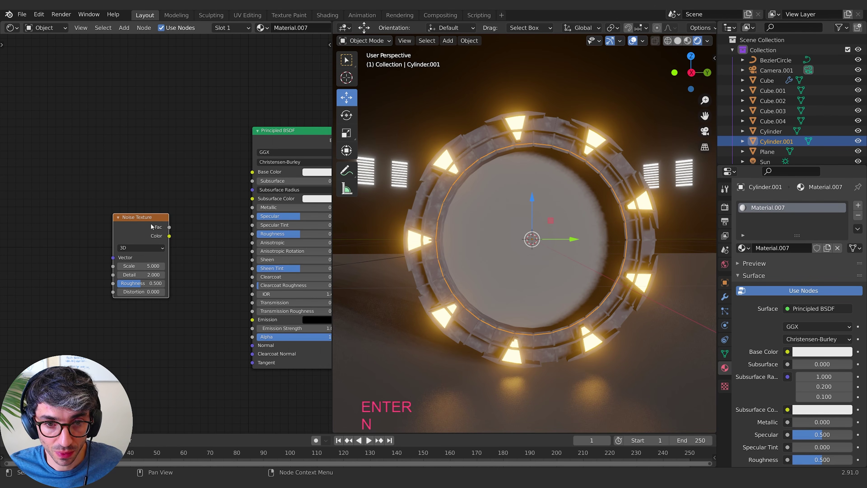
# Step: Move the Noise Texture node aside and place a Bump node between it and the Principled BSDF
pyautogui.moveTo(151, 223); pyautogui.dragTo(117, 210)
pyautogui.click(194, 242)
pyautogui.hotkey('shift', 'a')
pyautogui.click(196, 243)
pyautogui.write('bu')
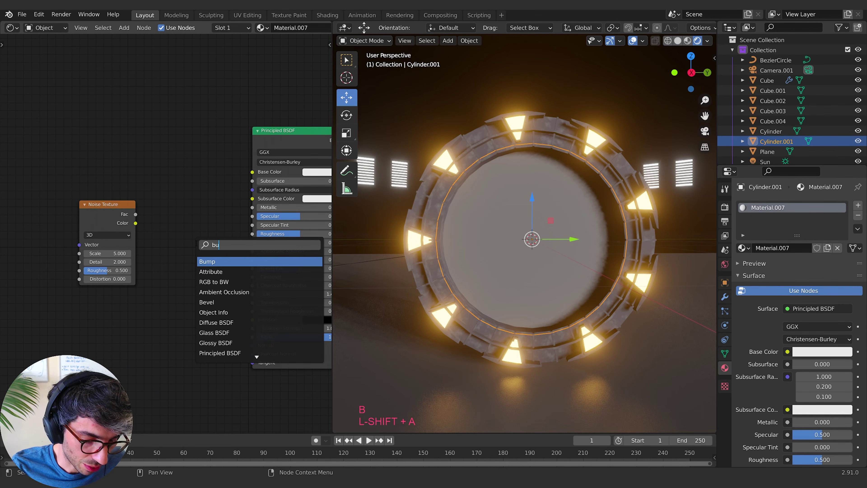
pyautogui.write('mp')
pyautogui.press('Return')
pyautogui.click(173, 244)
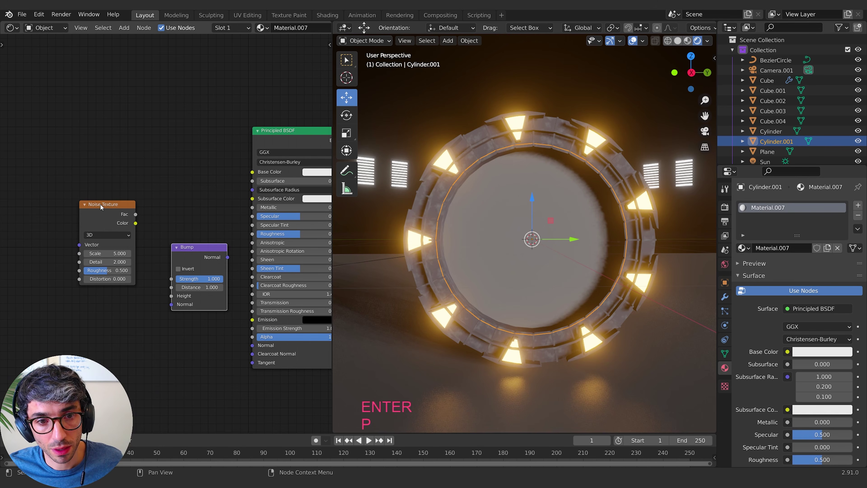
# Step: Connect the Noise Texture's Fac to the Bump's Height, and the Bump's Normal to the Principled BSDF's Normal
pyautogui.moveTo(101, 205); pyautogui.dragTo(99, 260)
pyautogui.moveTo(103, 259); pyautogui.dragTo(172, 261, button='middle')
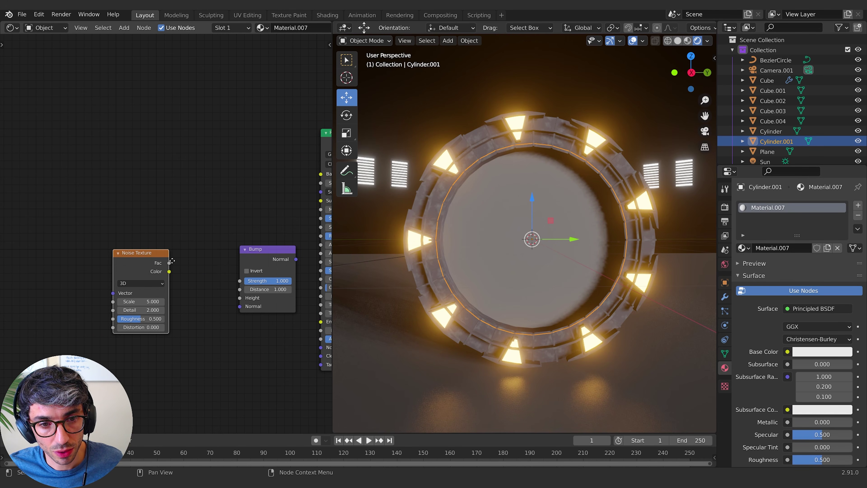
pyautogui.moveTo(172, 260); pyautogui.dragTo(241, 297)
pyautogui.hotkey('shift', 'a')
pyautogui.press('Escape')
pyautogui.moveTo(268, 256); pyautogui.dragTo(156, 258, button='middle')
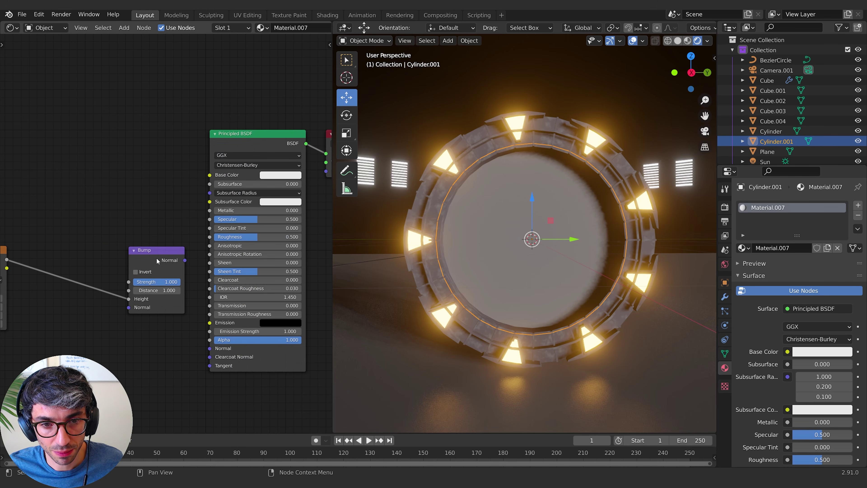
pyautogui.moveTo(156, 261); pyautogui.dragTo(185, 317)
pyautogui.moveTo(209, 348); pyautogui.dragTo(210, 348)
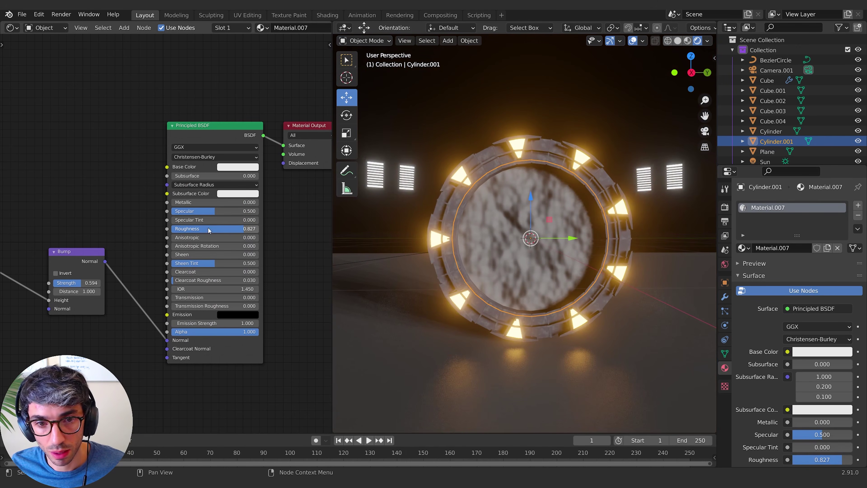
# Step: Set the disc's Principled BSDF to roughness 0.079, specular 0.615 and a saturated blue base color
pyautogui.moveTo(209, 229); pyautogui.dragTo(141, 229)
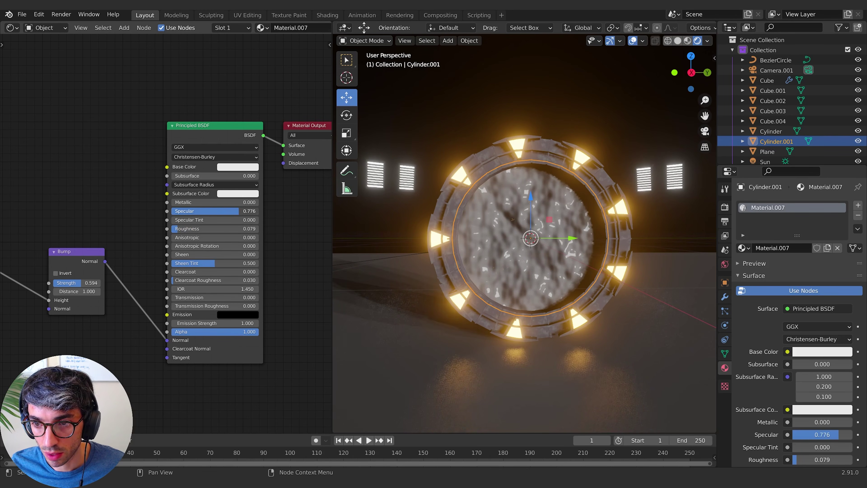
pyautogui.moveTo(209, 213); pyautogui.dragTo(219, 212)
pyautogui.click(227, 167)
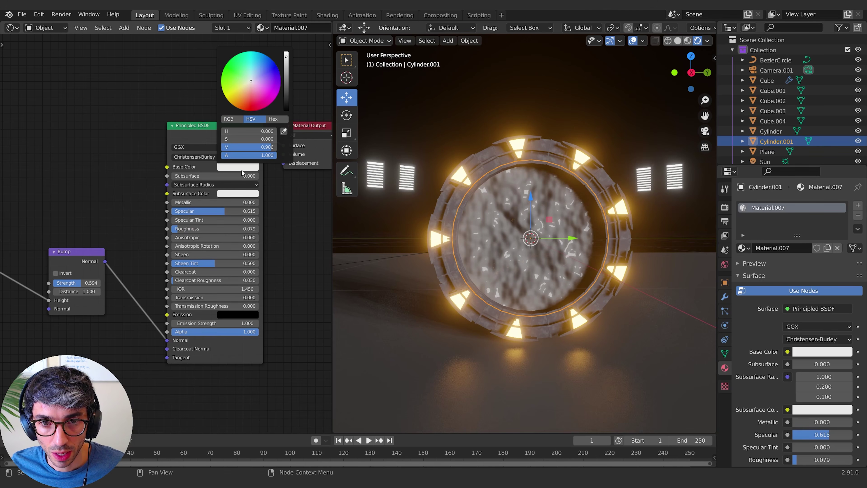
pyautogui.moveTo(253, 72); pyautogui.dragTo(263, 65)
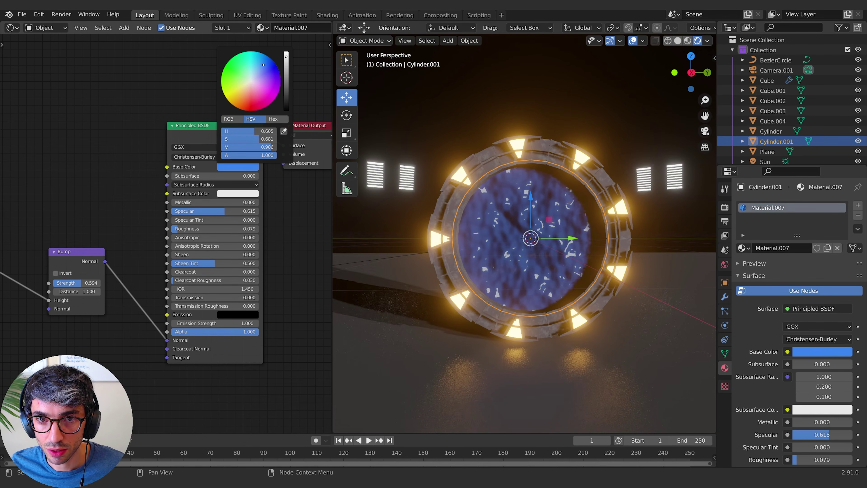
# Step: Set the Bump node's strength to 0.844
pyautogui.moveTo(131, 126); pyautogui.dragTo(93, 85, button='middle')
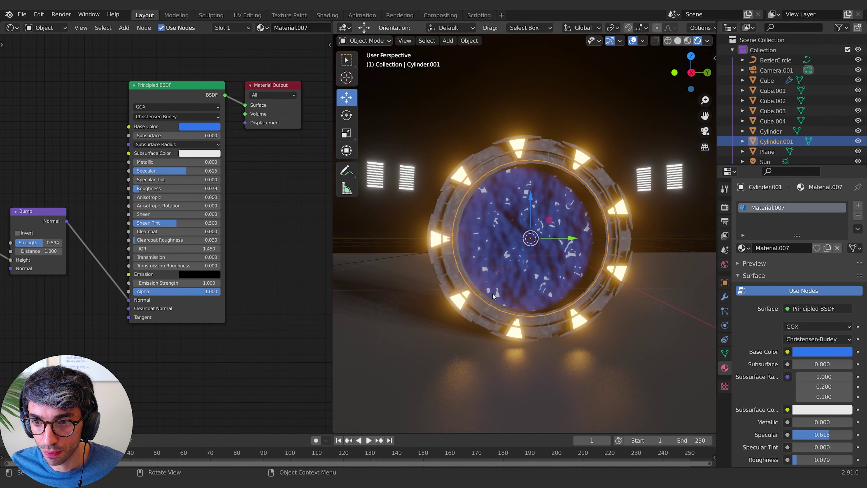
pyautogui.scroll(3, 492, 296)
pyautogui.moveTo(66, 318); pyautogui.dragTo(131, 315, button='middle')
pyautogui.moveTo(117, 240); pyautogui.dragTo(129, 240)
pyautogui.scroll(-4, 533, 284)
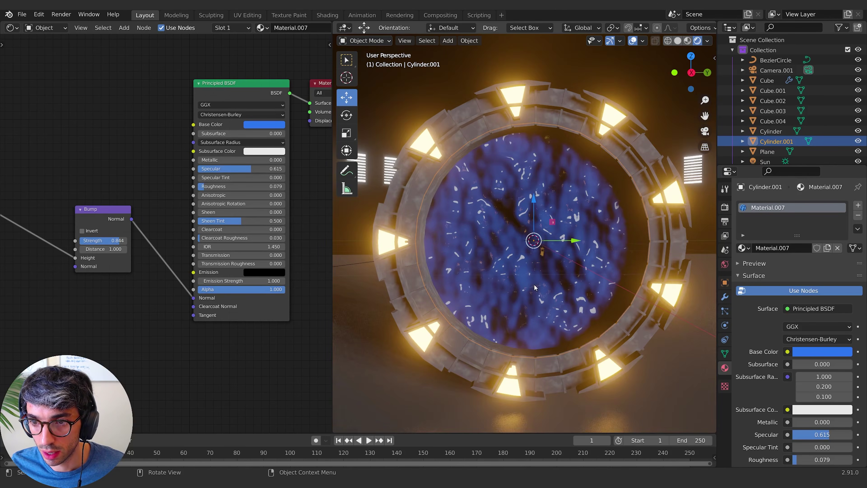
# Step: Set the Noise Texture's scale to 8.590, roughness to 0.156 and distortion to 0.500
pyautogui.scroll(3, 545, 263)
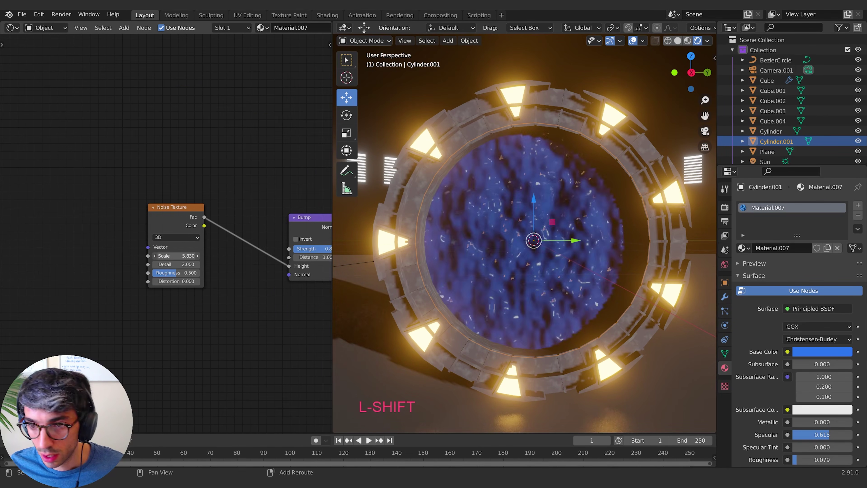
pyautogui.keyDown('shift'); pyautogui.moveTo(176, 256); pyautogui.dragTo(169, 272); pyautogui.keyUp('shift')
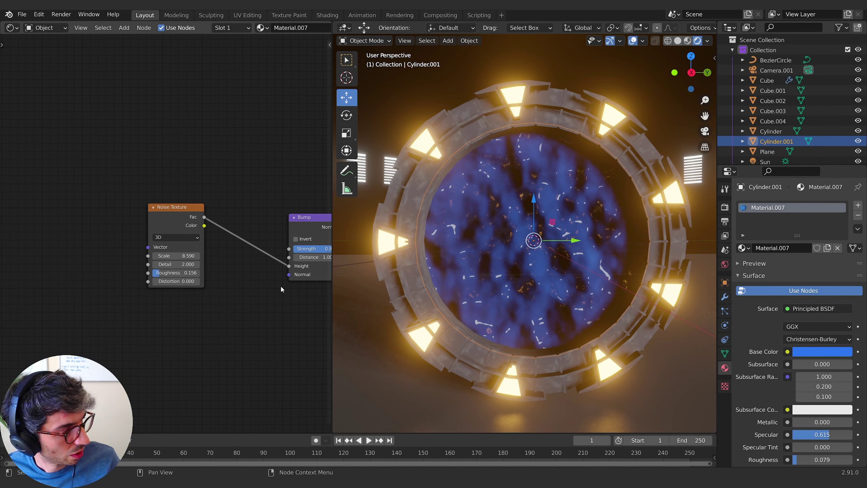
pyautogui.moveTo(175, 279); pyautogui.dragTo(181, 280)
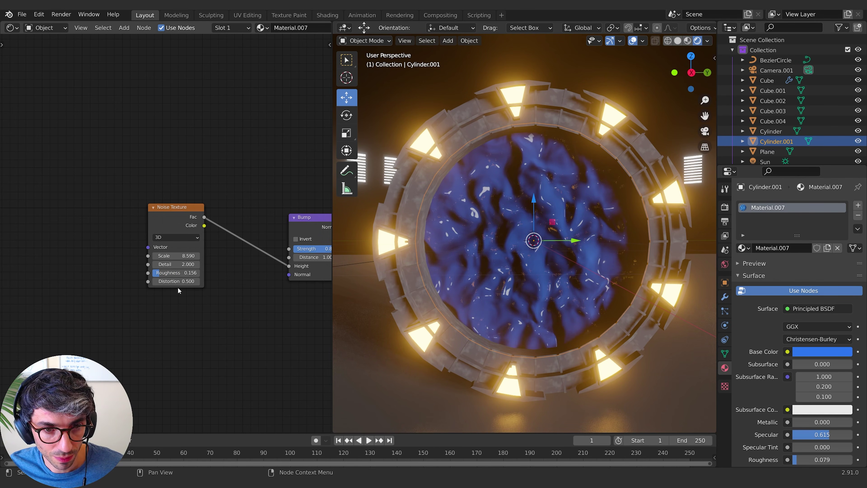
# Step: Set the disc's Noise Texture to scale 13.390 and distortion 0.320, and the Bump node's strength to 0.444
pyautogui.moveTo(174, 255); pyautogui.dragTo(170, 283)
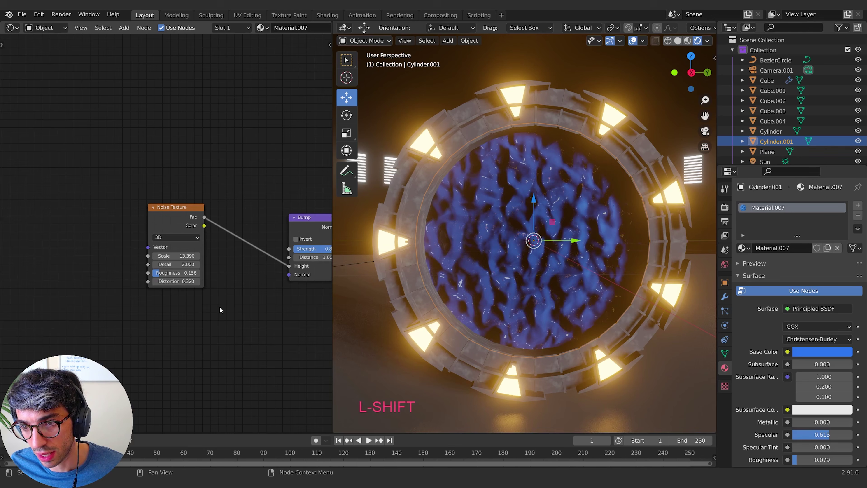
pyautogui.moveTo(266, 316); pyautogui.dragTo(198, 324, button='middle')
pyautogui.moveTo(249, 256); pyautogui.dragTo(243, 257)
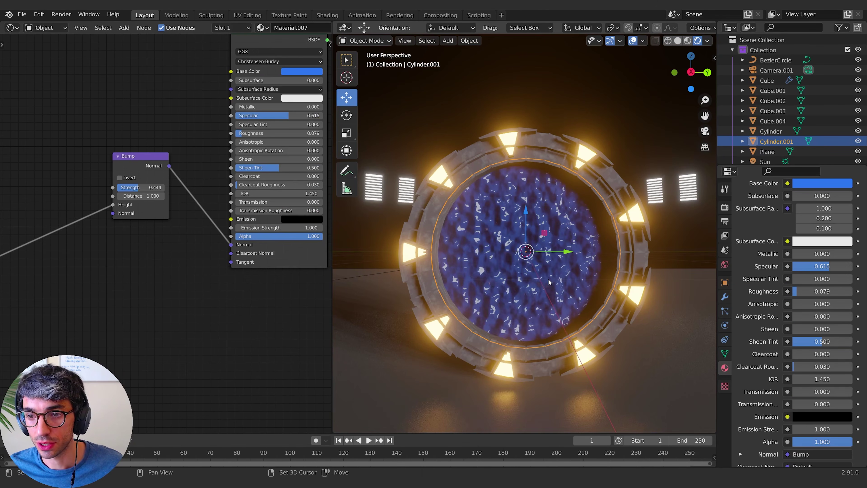
# Step: Add a point light at the gate's center and move it about 0.96 m along X in front of the disc
pyautogui.hotkey('shift', 'a')
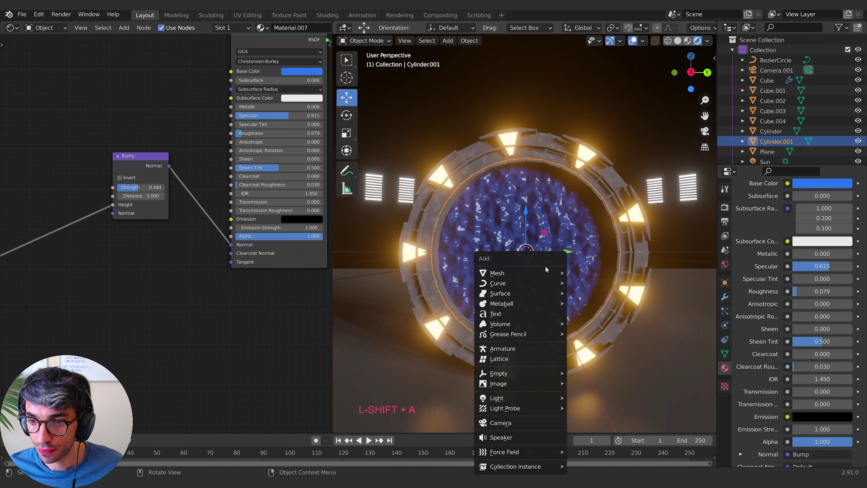
pyautogui.moveTo(502, 397)
pyautogui.click(594, 399)
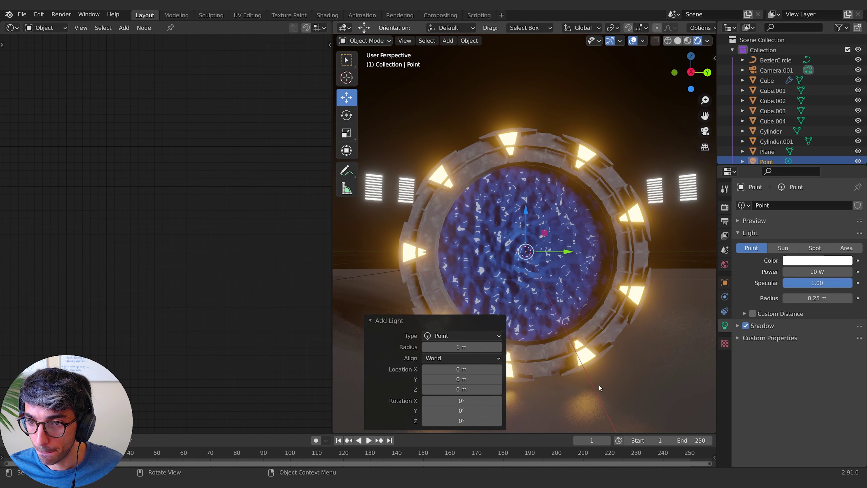
pyautogui.moveTo(599, 384); pyautogui.dragTo(648, 311, button='middle')
pyautogui.press('g')
pyautogui.press('x')
pyautogui.click(503, 324)
# Step: Try powers of 500 W, 300 W and 200 W for the point light
pyautogui.click(826, 268)
pyautogui.write('5')
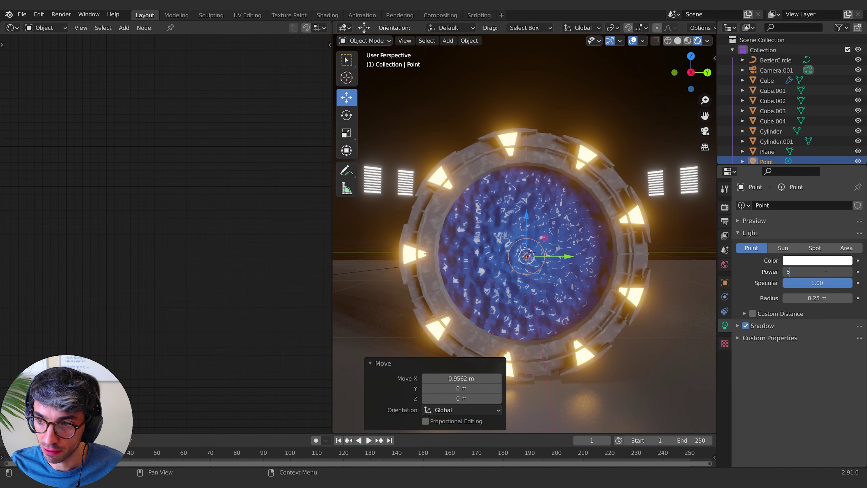
pyautogui.write('00')
pyautogui.press('Return')
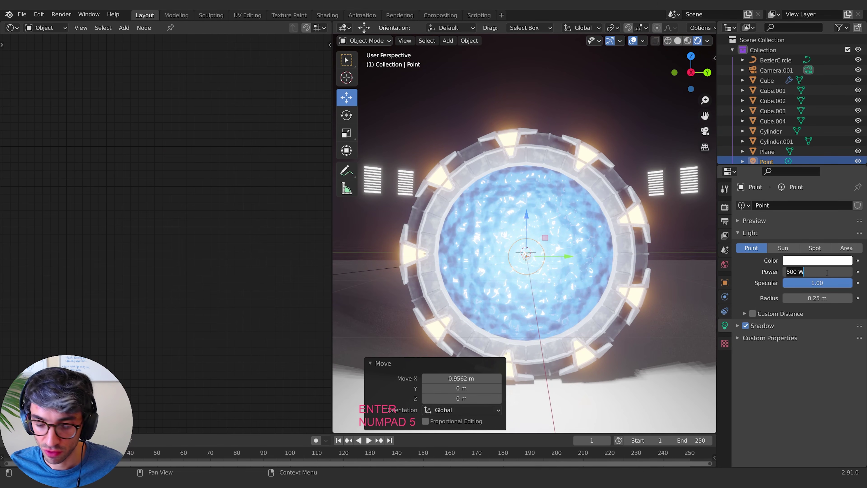
pyautogui.write('0')
pyautogui.press('Return')
pyautogui.click(827, 272)
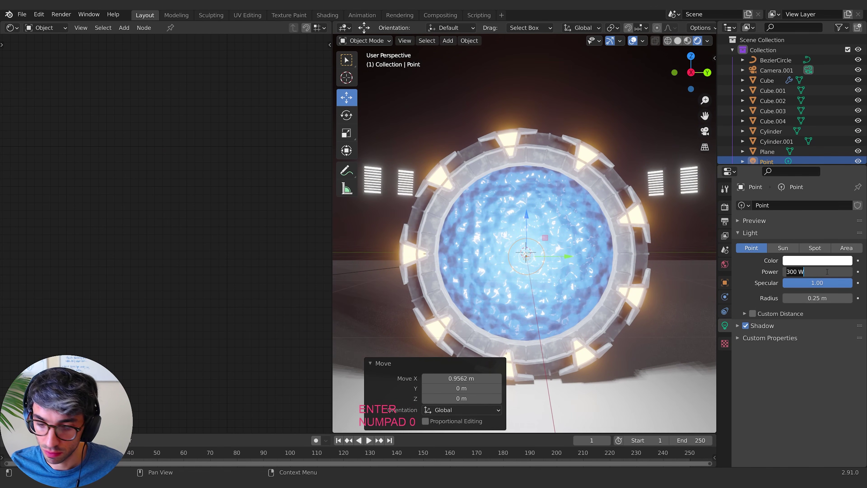
pyautogui.write('200')
pyautogui.press('Return')
# Step: Switch to the camera view and reduce the point light's power to 50 W
pyautogui.press('KP_0')
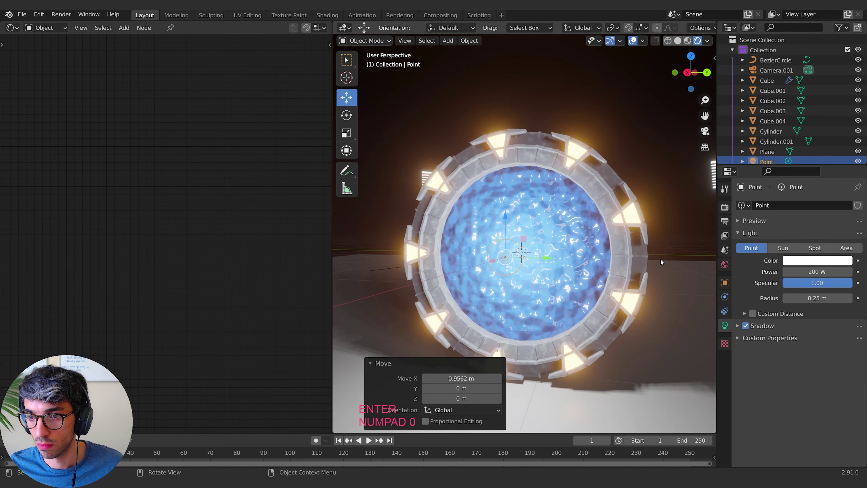
pyautogui.press('KP_0')
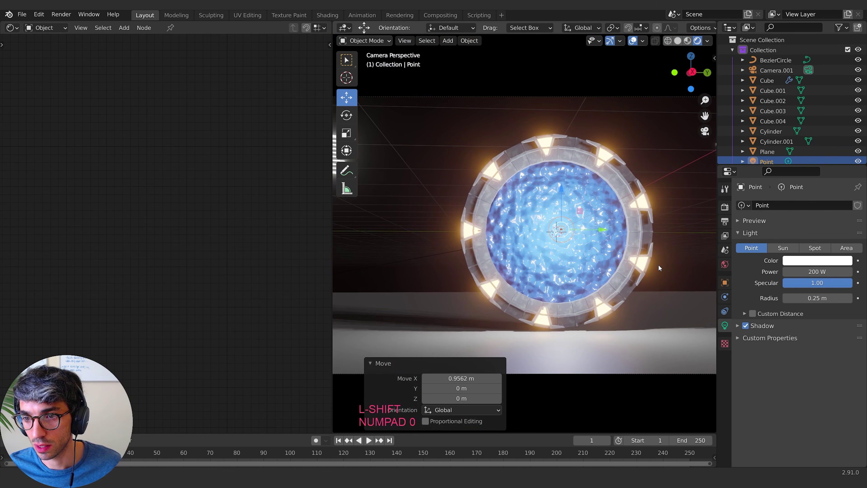
pyautogui.scroll(2, 658, 265)
pyautogui.click(819, 269)
pyautogui.write('100')
pyautogui.press('Return')
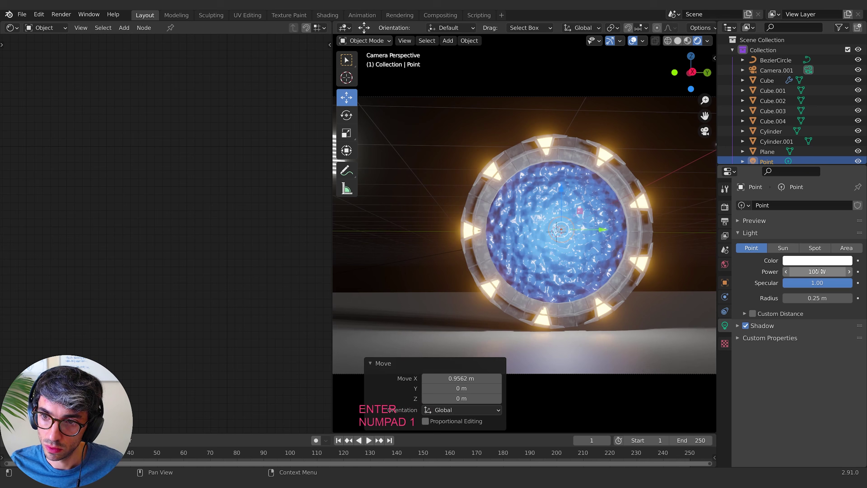
pyautogui.click(819, 271)
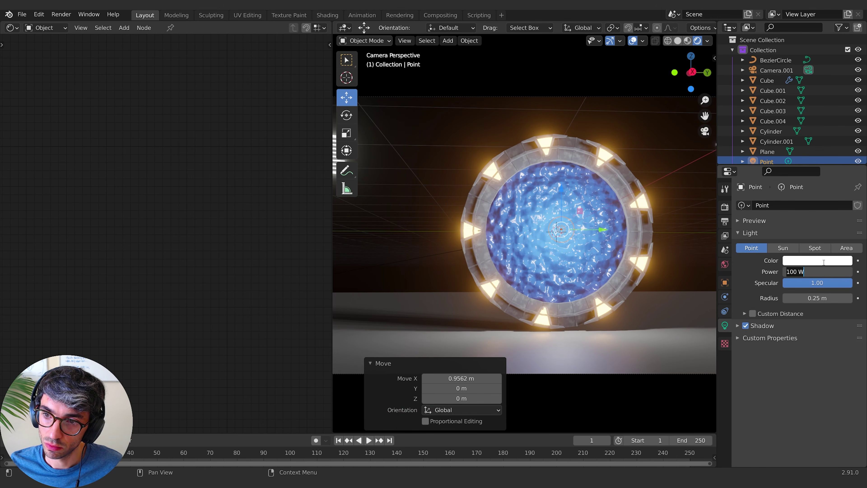
pyautogui.write('50')
pyautogui.press('Return')
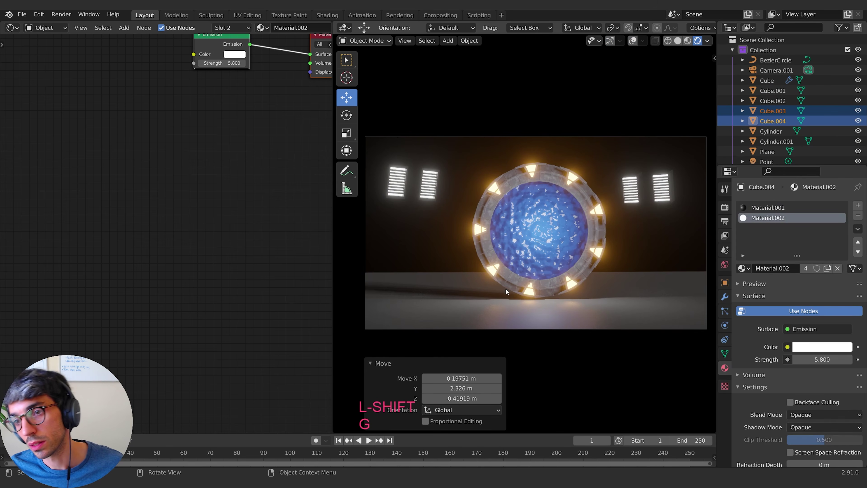
# Step: Give the floor plane a new material with a roughness of 0.281
pyautogui.click(658, 297)
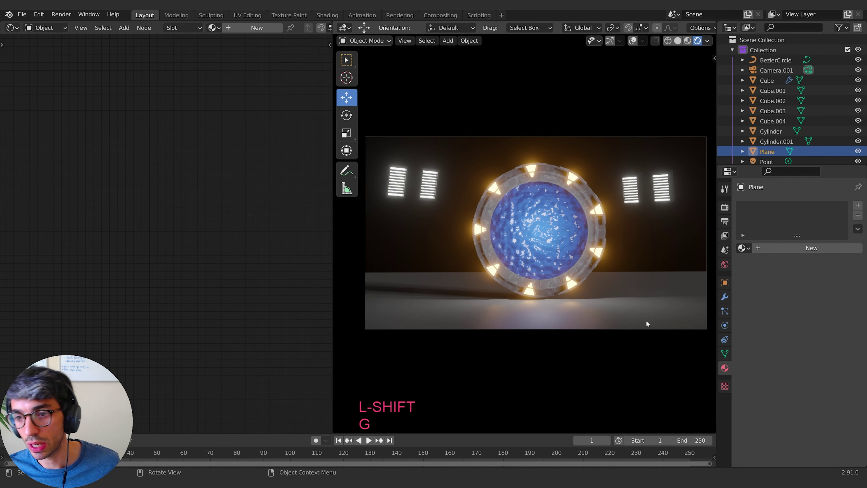
pyautogui.scroll(2, 626, 274)
pyautogui.scroll(-2, 624, 275)
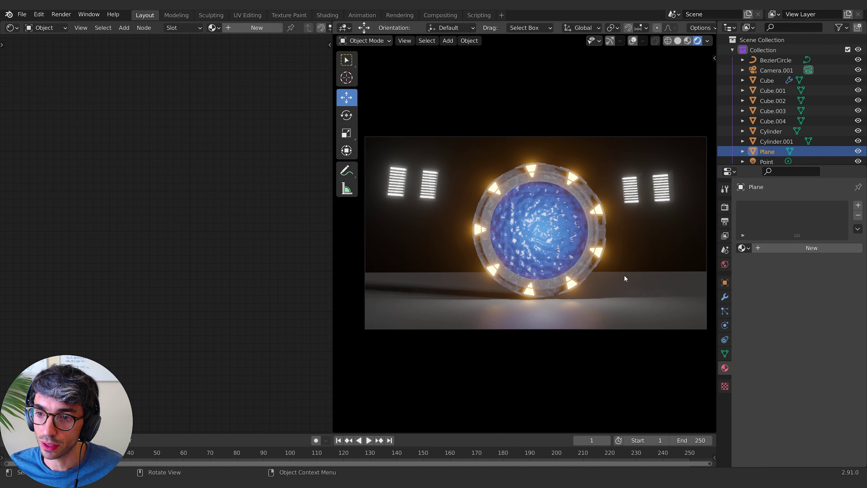
pyautogui.click(812, 247)
pyautogui.scroll(-8, 816, 366)
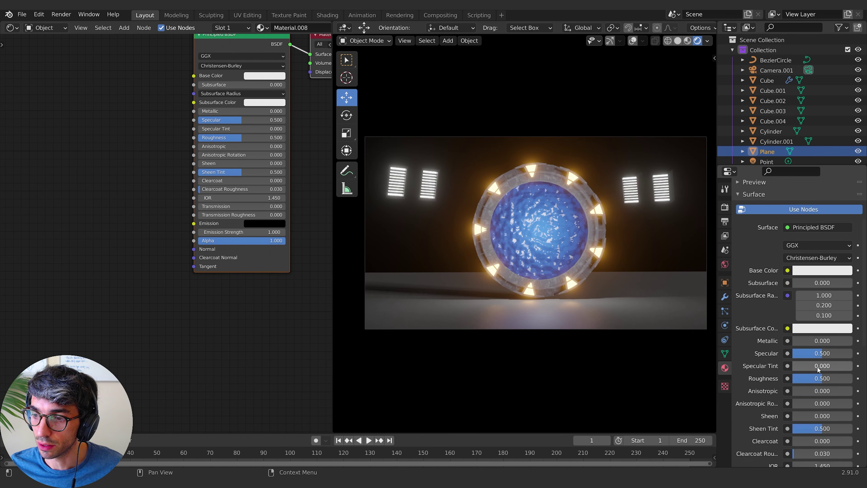
pyautogui.moveTo(822, 324); pyautogui.dragTo(807, 324)
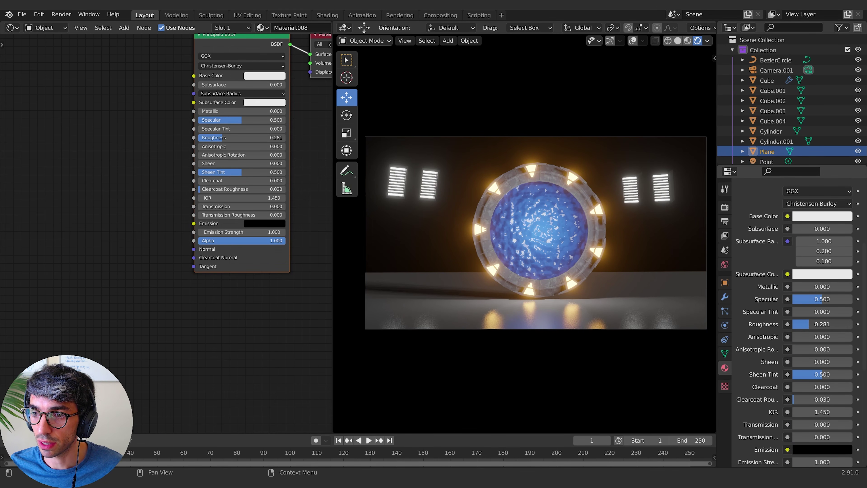
# Step: Add a Gradient Texture node to the floor material, leaving space between it and the Principled BSDF
pyautogui.click(166, 289)
pyautogui.moveTo(166, 289); pyautogui.dragTo(232, 296, button='middle')
pyautogui.hotkey('shift', 'a')
pyautogui.click(177, 293)
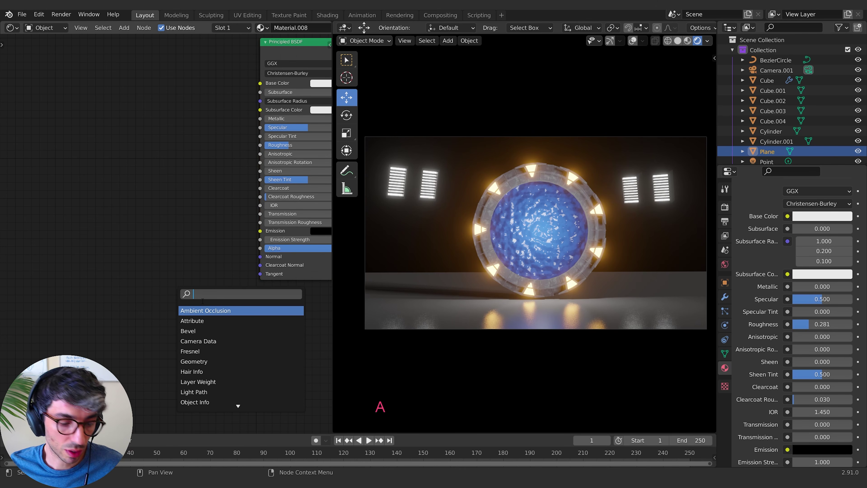
pyautogui.write('grad')
pyautogui.press('Return')
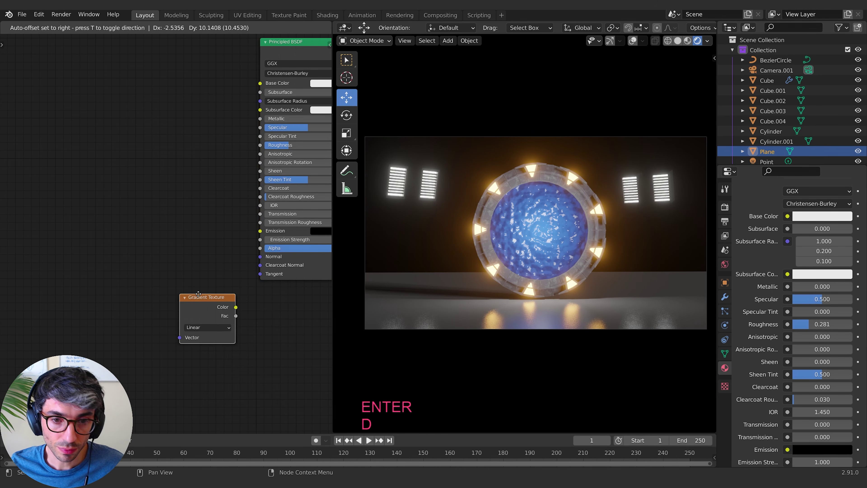
pyautogui.click(129, 215)
pyautogui.moveTo(129, 215); pyautogui.dragTo(61, 251, button='middle')
pyautogui.moveTo(153, 227); pyautogui.dragTo(197, 213, button='middle')
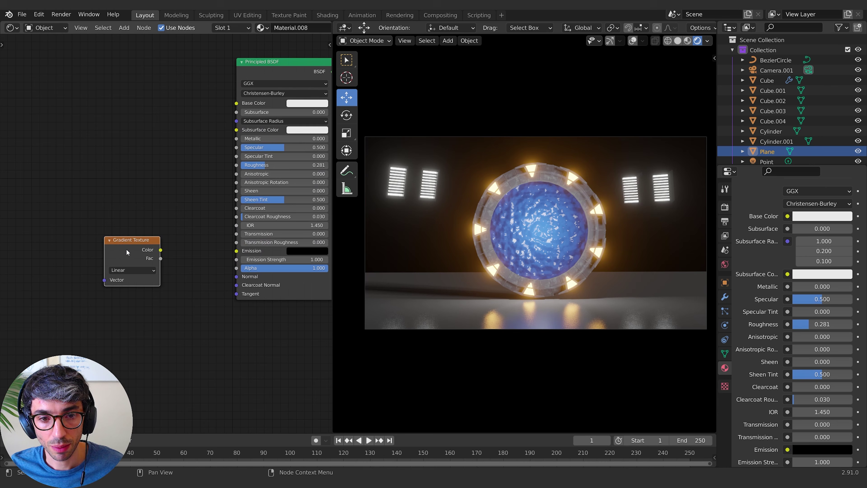
pyautogui.moveTo(126, 249); pyautogui.dragTo(86, 253)
# Step: Add a ColorRamp node between the Gradient Texture and the Principled BSDF
pyautogui.hotkey('shift', 'a')
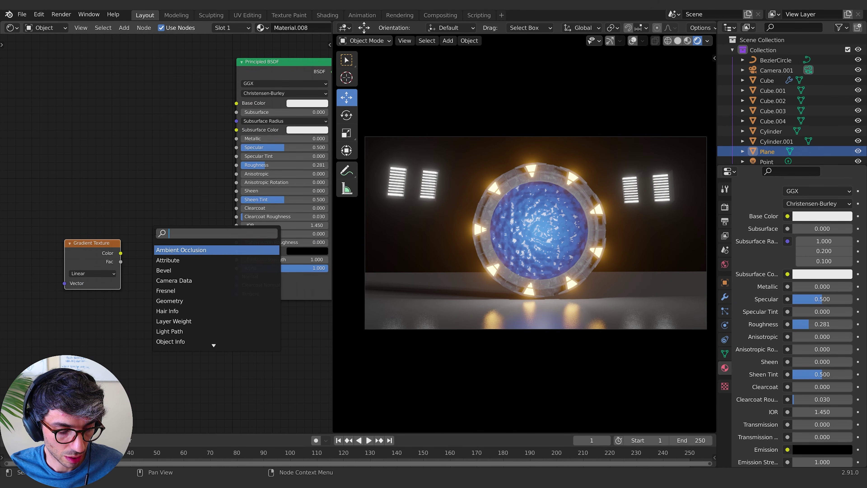
pyautogui.write('colo')
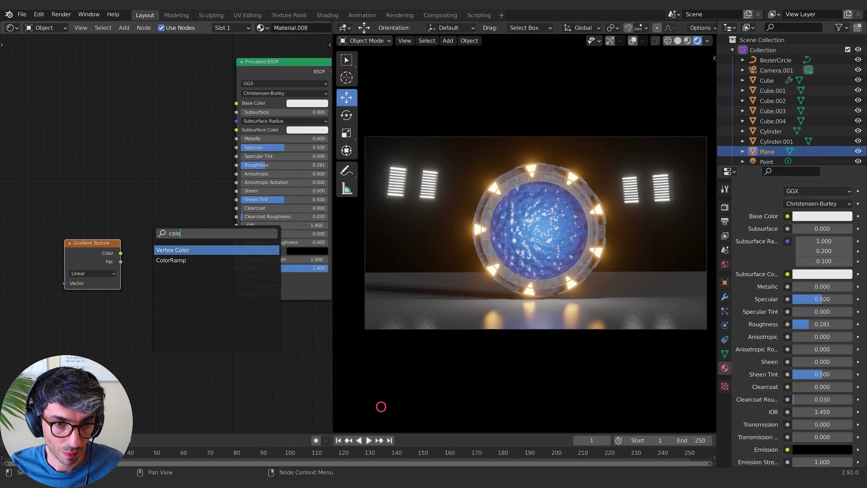
pyautogui.press('Down')
pyautogui.press('Return')
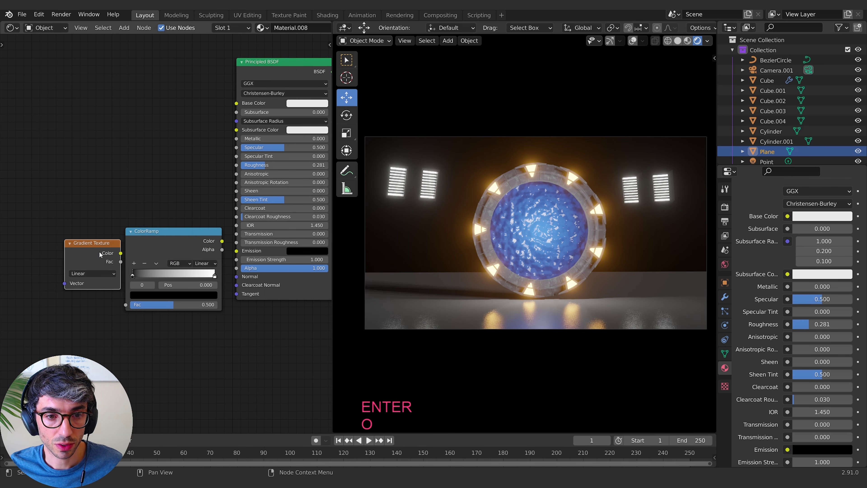
pyautogui.click(109, 252)
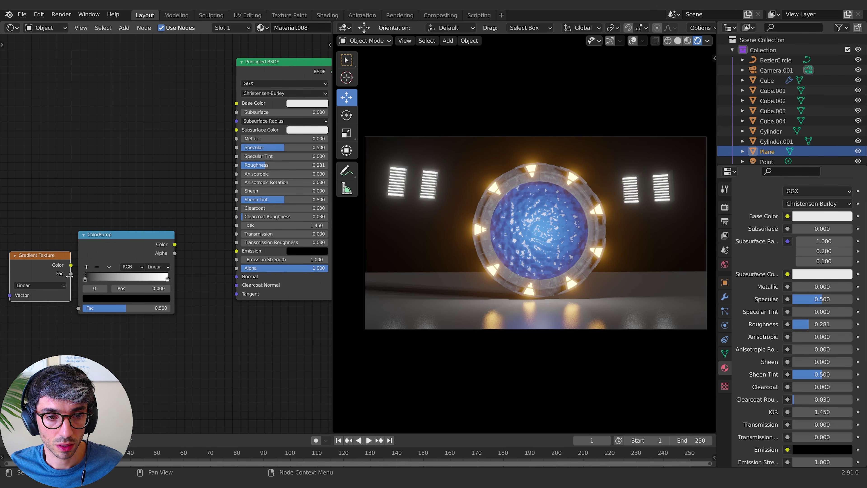
# Step: Connect the Gradient Texture's Color to the ColorRamp's Fac, and the ColorRamp's Color to the Principled BSDF's Alpha
pyautogui.moveTo(73, 300); pyautogui.dragTo(77, 308)
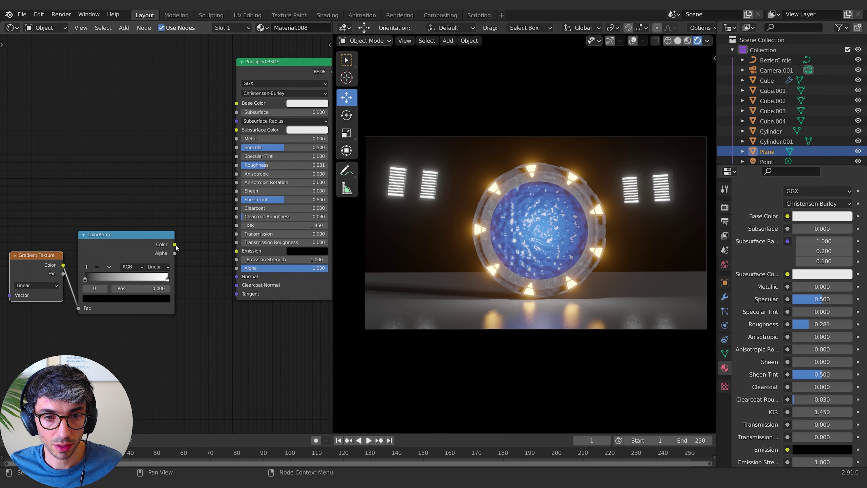
pyautogui.moveTo(175, 245); pyautogui.dragTo(184, 254)
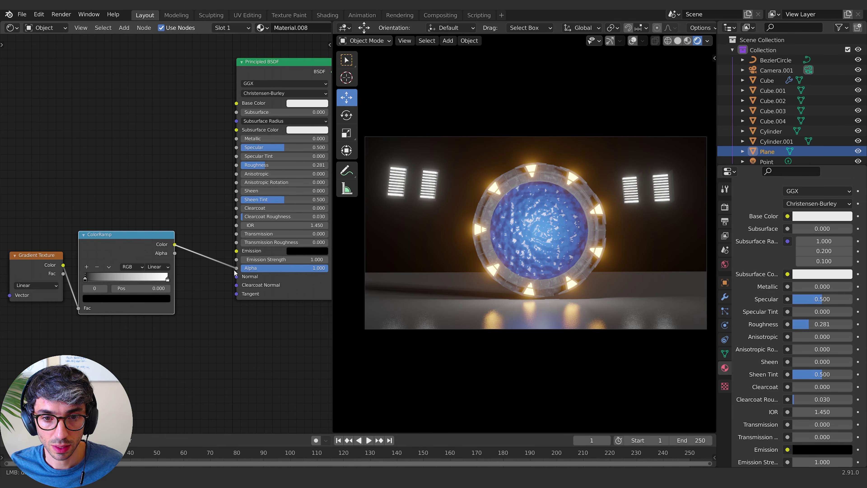
pyautogui.moveTo(234, 272); pyautogui.dragTo(236, 268)
# Step: Set the floor material's blend mode to Alpha Blend and its shadow mode to None
pyautogui.click(328, 45)
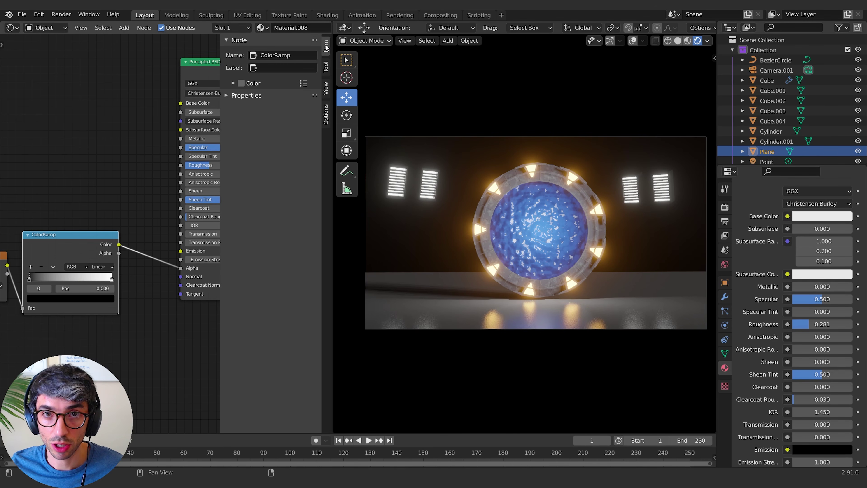
pyautogui.click(327, 63)
pyautogui.click(327, 89)
pyautogui.click(327, 115)
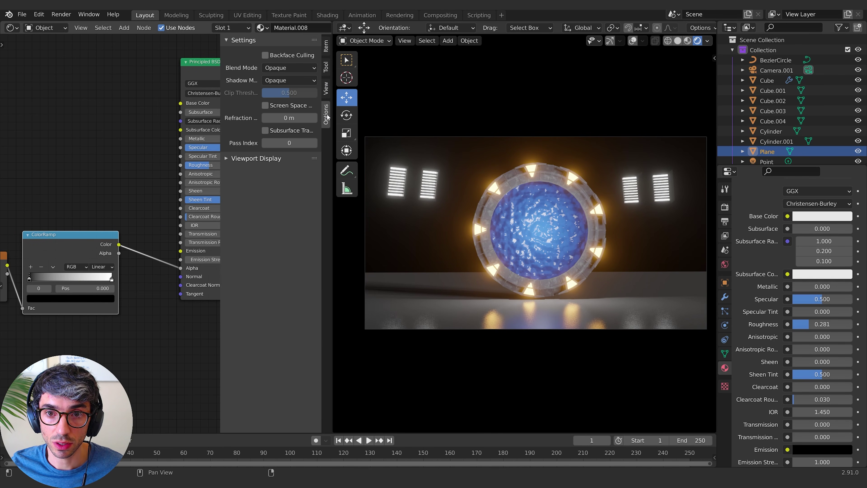
pyautogui.click(288, 68)
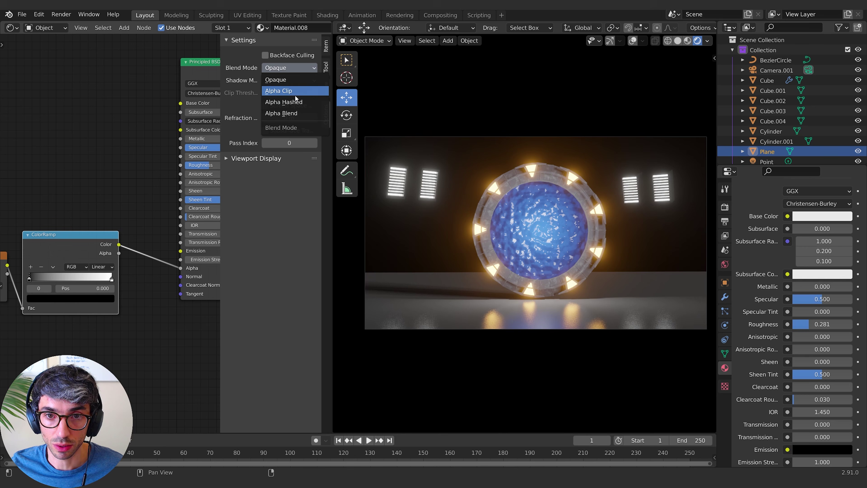
pyautogui.click(292, 113)
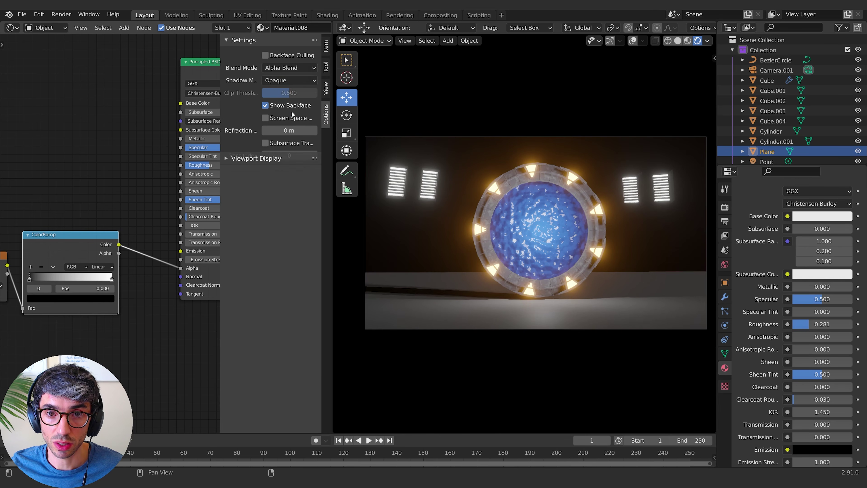
pyautogui.click(289, 81)
pyautogui.click(285, 90)
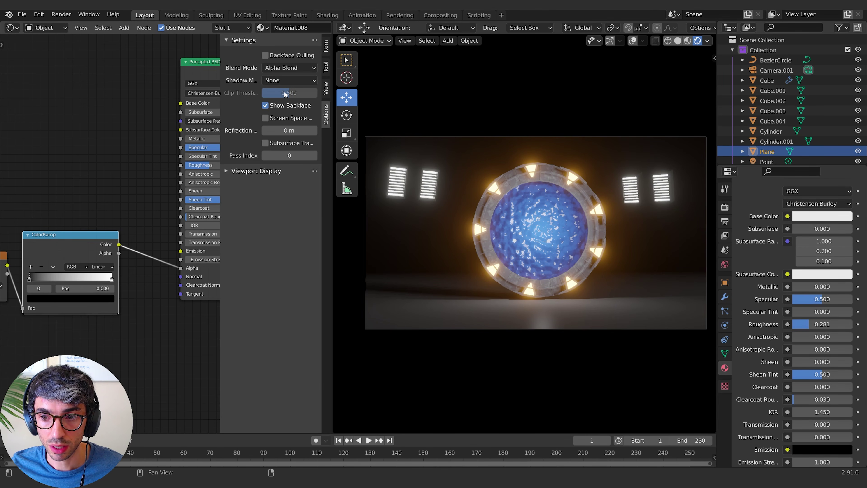
pyautogui.press('n')
# Step: Tighten the ColorRamp's gradient by moving the white stop to near the middle and the black stop to 0.242
pyautogui.moveTo(120, 184); pyautogui.dragTo(155, 160, button='middle')
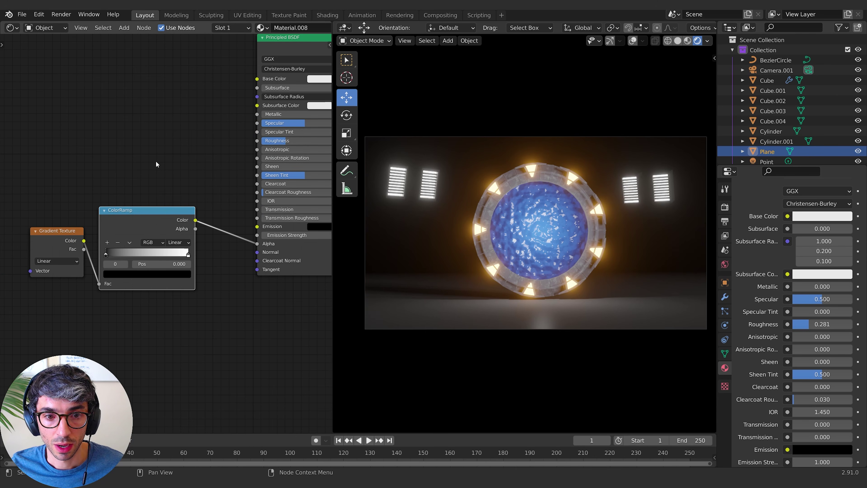
pyautogui.click(188, 254)
pyautogui.moveTo(188, 255); pyautogui.dragTo(126, 255)
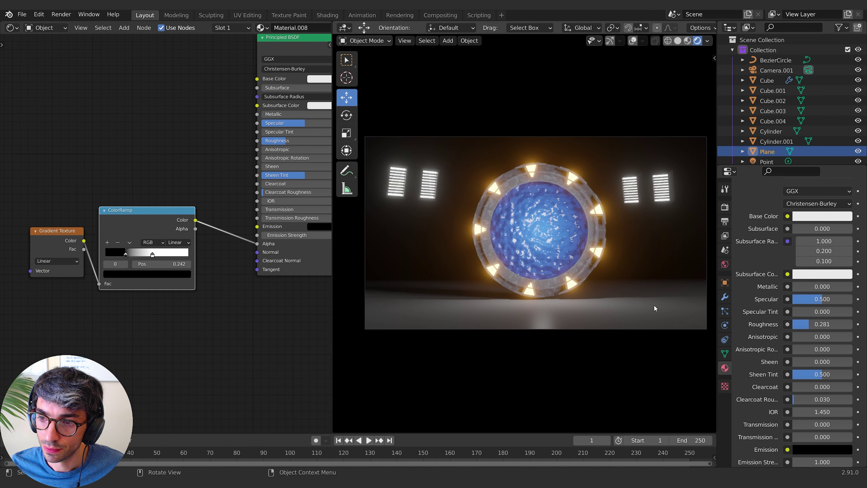
pyautogui.press('s')
pyautogui.press('x')
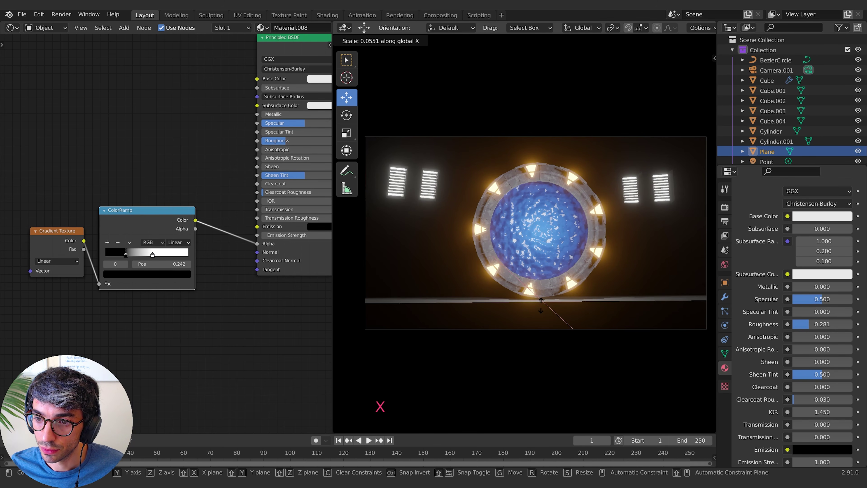
pyautogui.rightClick(567, 306)
pyautogui.press('Escape')
# Step: Scale the floor plane by 0.553 along the global Y axis
pyautogui.press('s')
pyautogui.press('y')
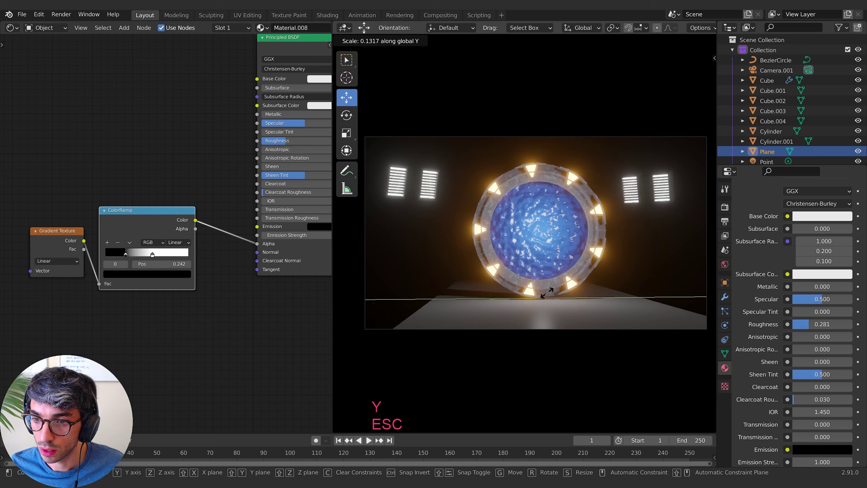
pyautogui.click(574, 292)
pyautogui.moveTo(283, 146); pyautogui.dragTo(267, 165, button='middle')
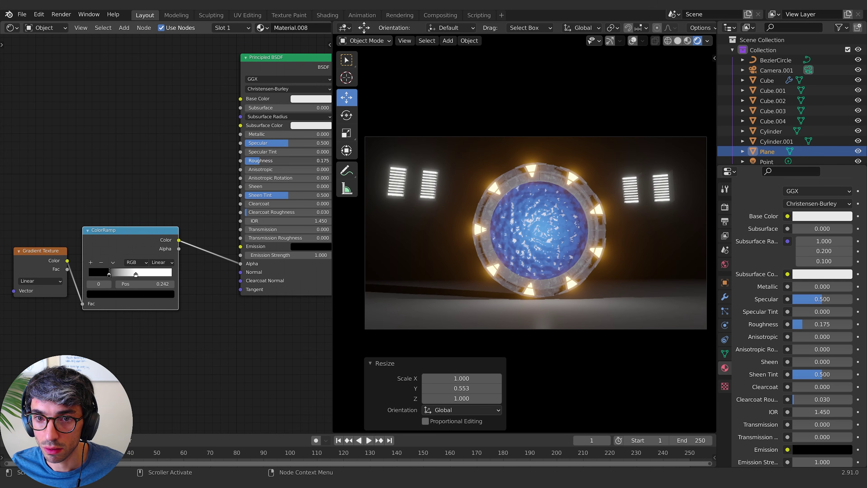
# Step: Set the floor material's Metallic to 0.555, Specular to 0.342 and Roughness to 0.097
pyautogui.moveTo(268, 160); pyautogui.dragTo(283, 160)
pyautogui.moveTo(164, 197); pyautogui.dragTo(183, 177, button='middle')
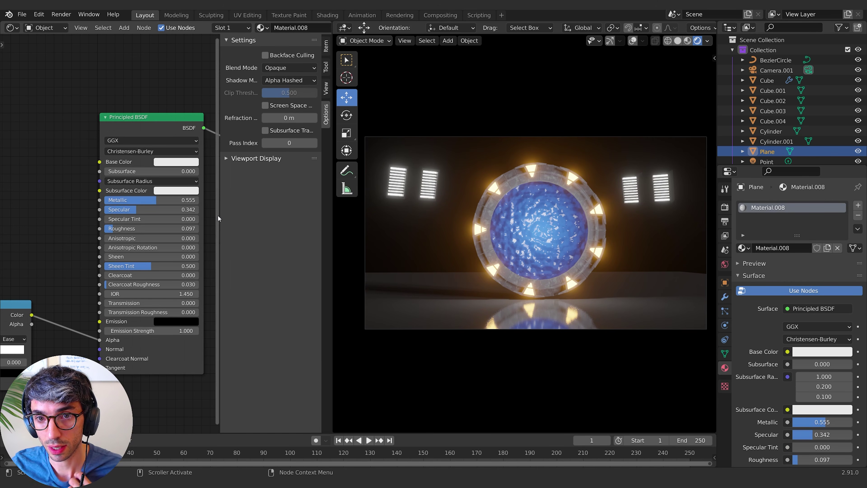
# Step: Set the floor material's blend mode to Alpha Hashed, keeping Alpha Hashed as its shadow mode
pyautogui.click(307, 68)
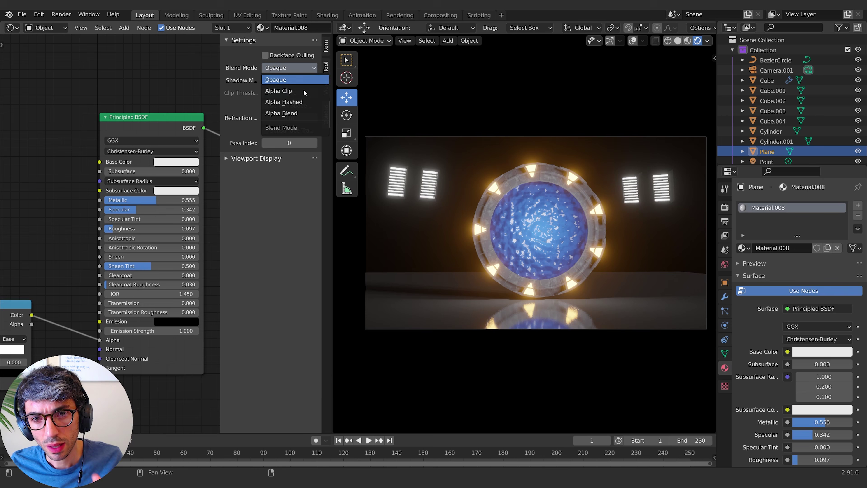
pyautogui.click(299, 102)
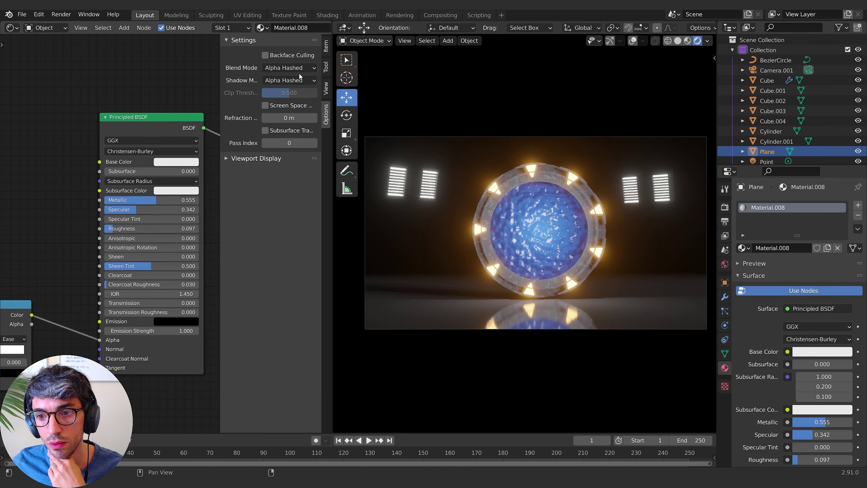
pyautogui.click(301, 92)
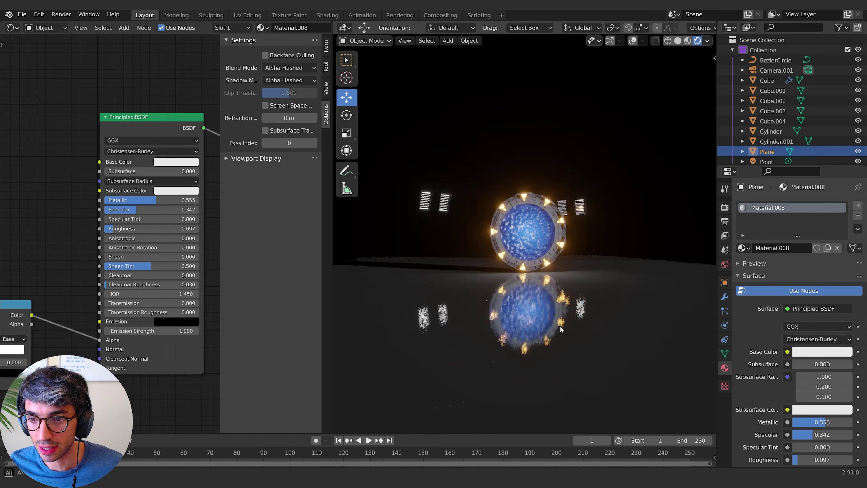
# Step: Return to the camera view and set the floor material's Roughness to 0.491 and Metallic to 0.185
pyautogui.press('KP_0')
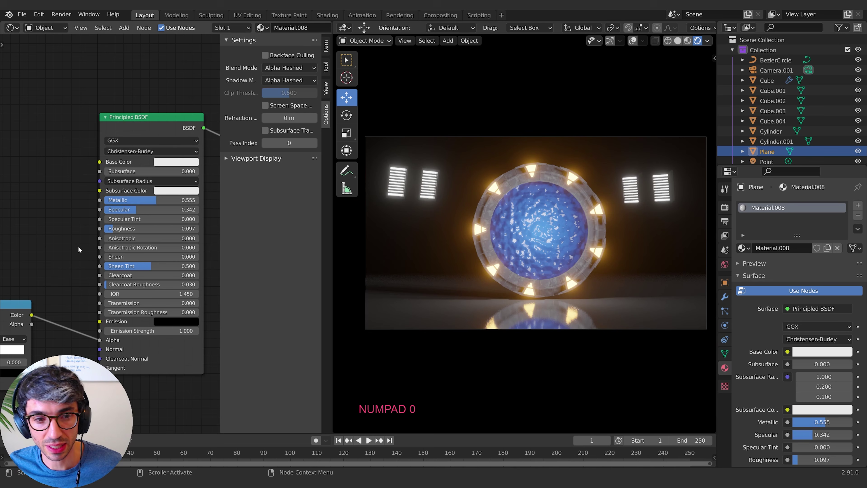
pyautogui.moveTo(69, 255); pyautogui.dragTo(83, 231, button='middle')
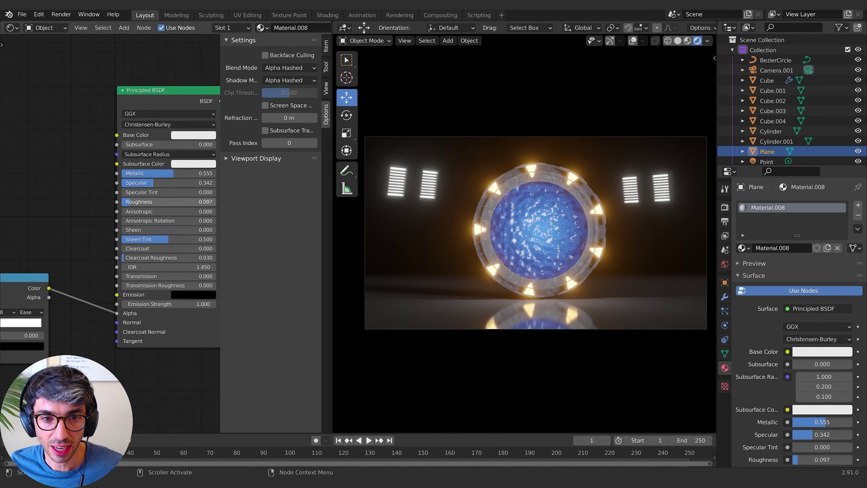
pyautogui.moveTo(144, 202); pyautogui.dragTo(164, 201)
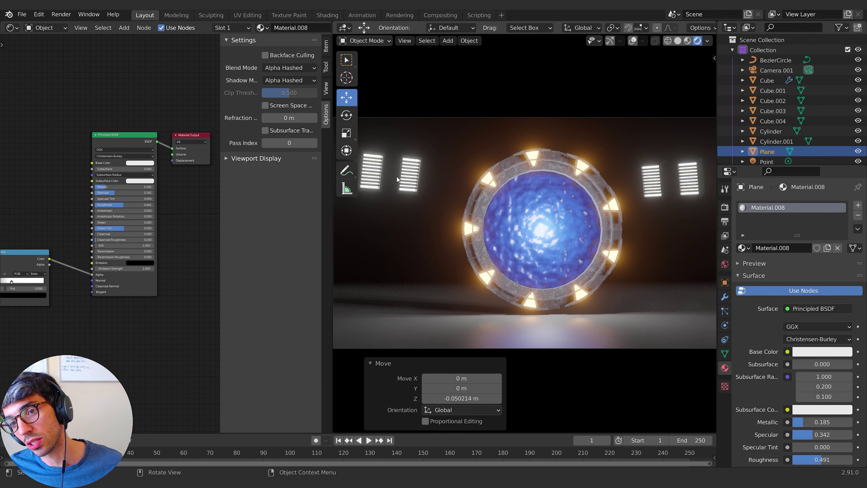
# Step: Duplicate the light box nearest the gate's left side and move the copy about 8.12 m along global X
pyautogui.click(409, 179)
pyautogui.hotkey('shift', 'd')
pyautogui.press('Escape')
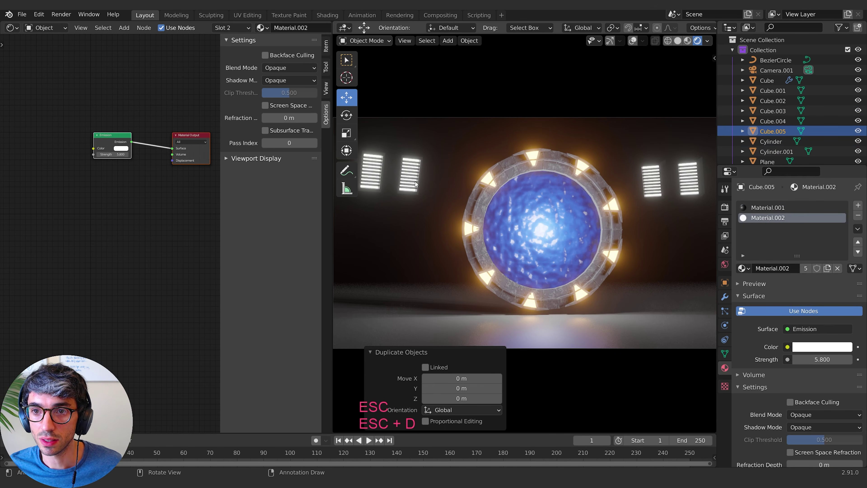
pyautogui.press('g')
pyautogui.press('x')
pyautogui.click(484, 150)
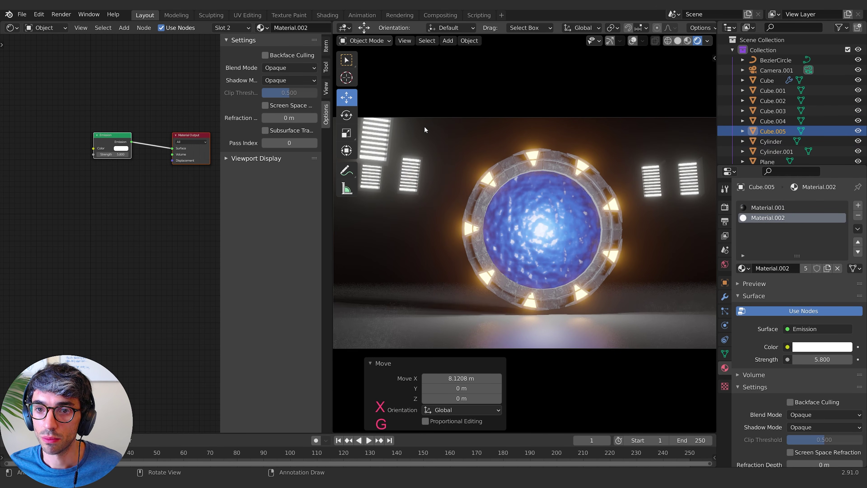
# Step: Lower the duplicated light box about 2.71 m, then reposition it along global X and about 2.25 m along Y, beside the gate
pyautogui.press('g')
pyautogui.press('z')
pyautogui.press('Escape')
pyautogui.press('g')
pyautogui.press('x')
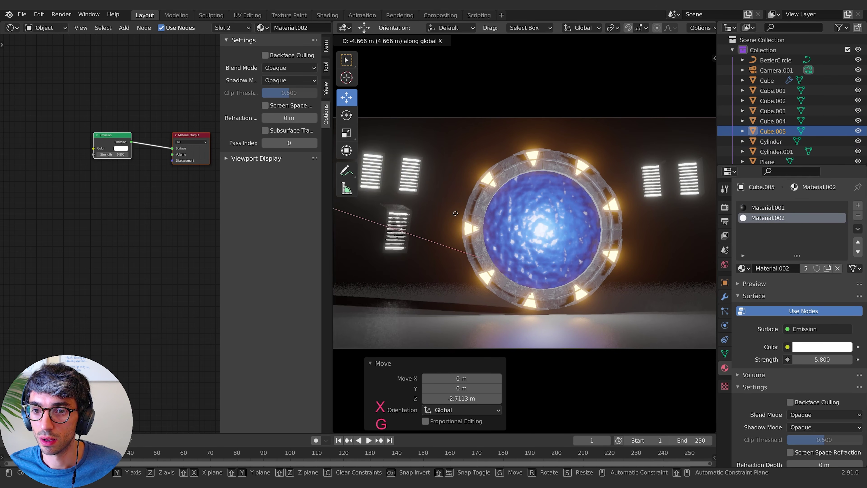
pyautogui.click(391, 231)
pyautogui.press('g')
pyautogui.press('y')
pyautogui.click(483, 221)
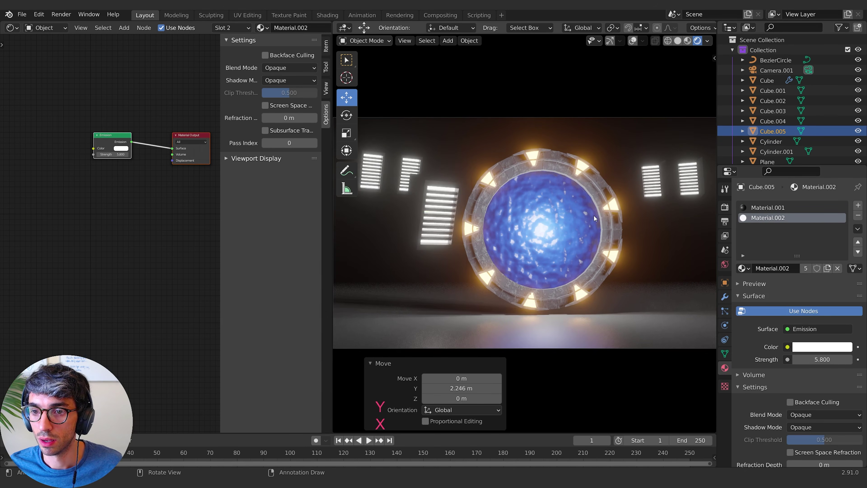
# Step: Scale the duplicated light box by 0.019 along global Y
pyautogui.press('s')
pyautogui.press('y')
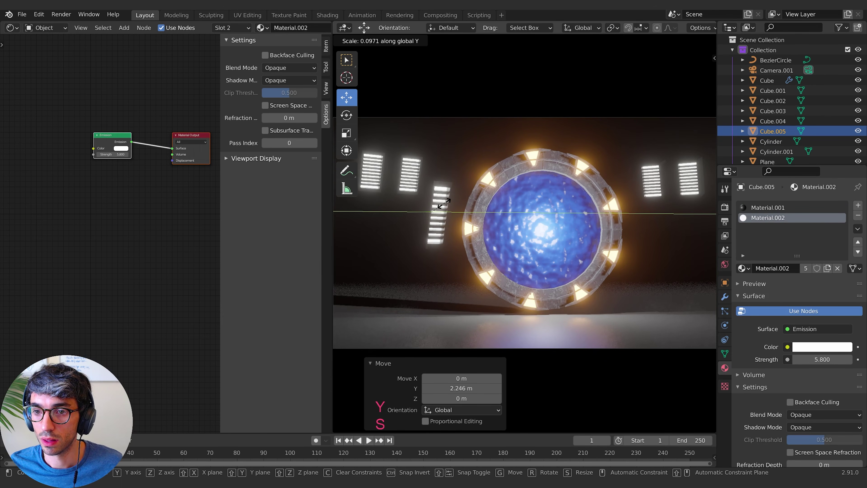
pyautogui.click(435, 210)
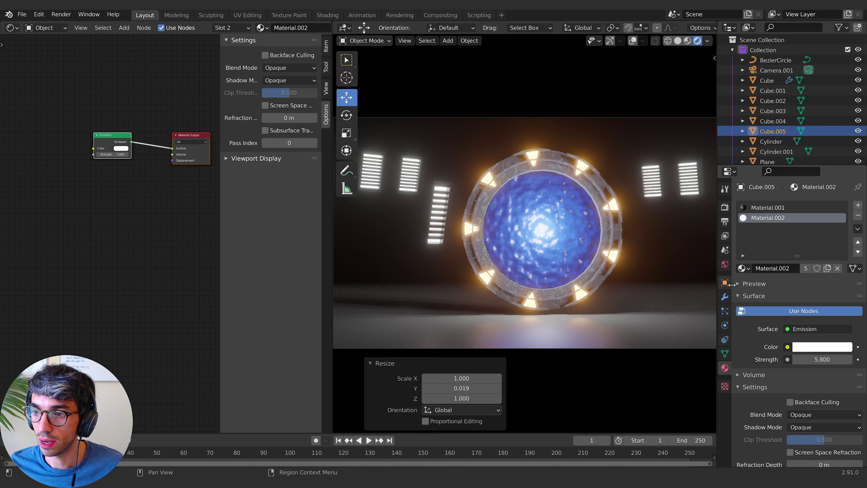
# Step: Reset the duplicated light box's X, Y and Z rotation to 0°
pyautogui.moveTo(732, 283); pyautogui.dragTo(719, 283)
pyautogui.moveTo(719, 182); pyautogui.dragTo(732, 191)
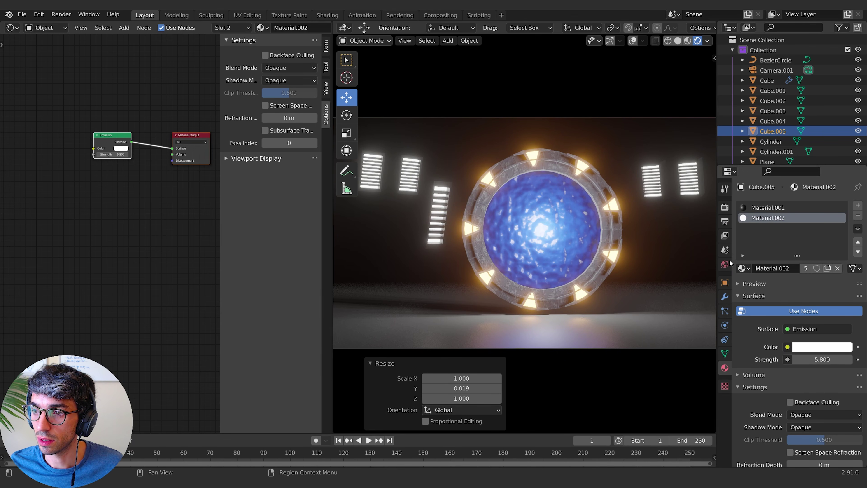
pyautogui.click(724, 282)
pyautogui.click(812, 268)
pyautogui.write('0')
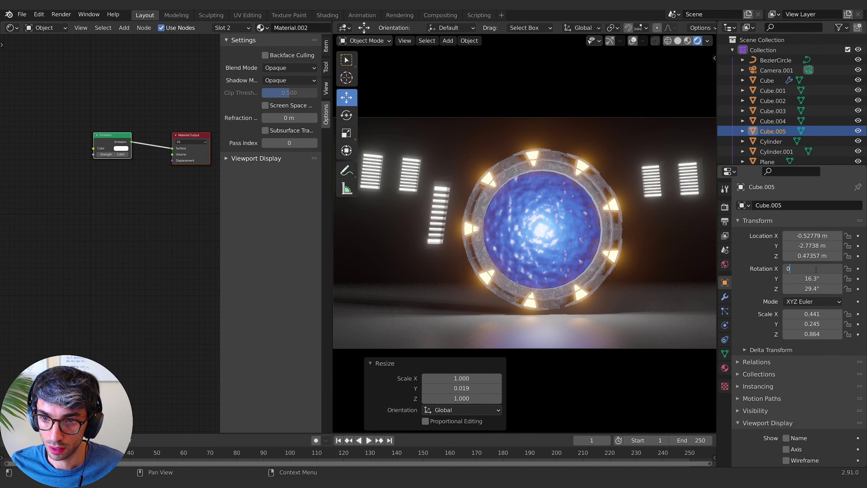
pyautogui.press('Tab')
pyautogui.write('0')
pyautogui.press('Tab')
pyautogui.write('0')
pyautogui.press('Return')
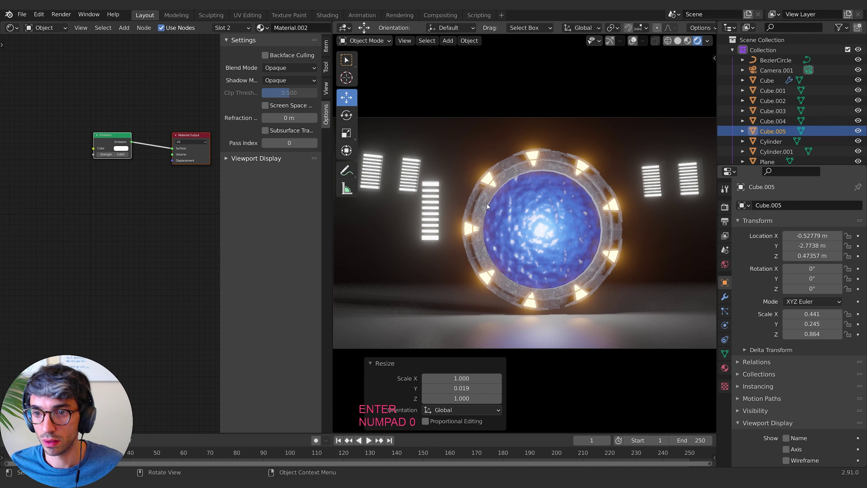
# Step: Narrow the straightened light box by a factor of 0.354 along global Y
pyautogui.press('s')
pyautogui.press('x')
pyautogui.click(498, 215)
pyautogui.press('s')
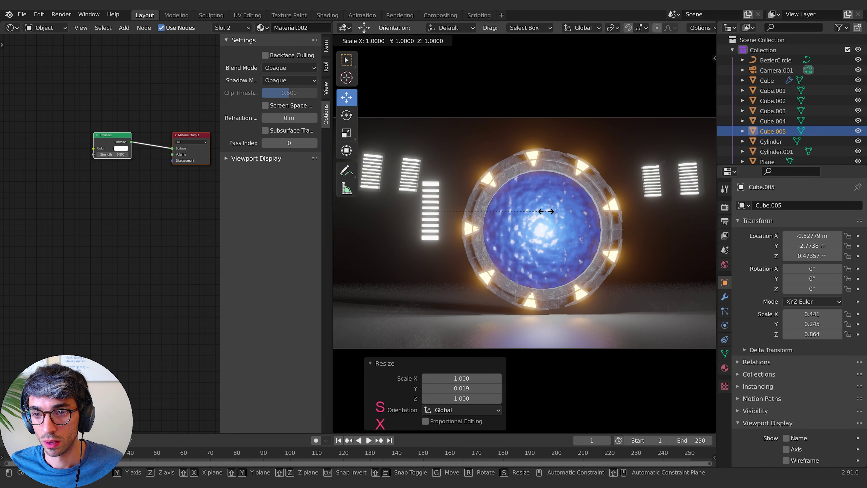
pyautogui.press('y')
pyautogui.click(472, 211)
# Step: Remove the emissive Material.002 slot from the duplicate and assign Material.008 to its remaining slot
pyautogui.click(725, 368)
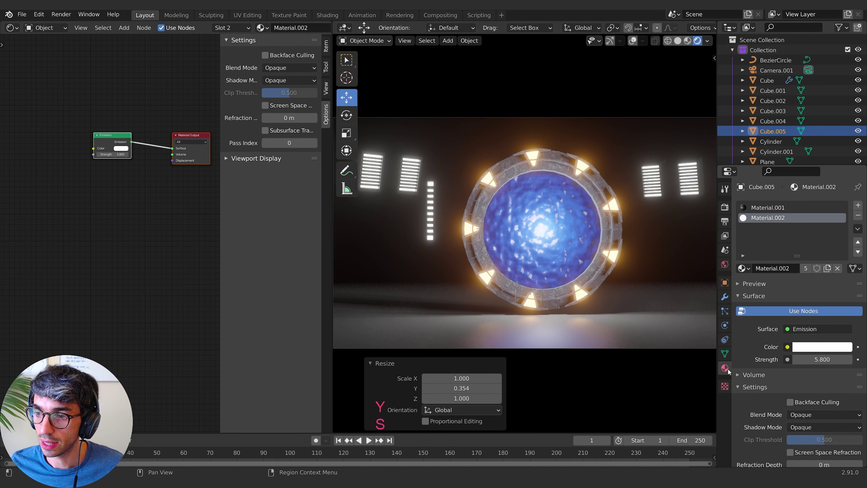
pyautogui.click(858, 216)
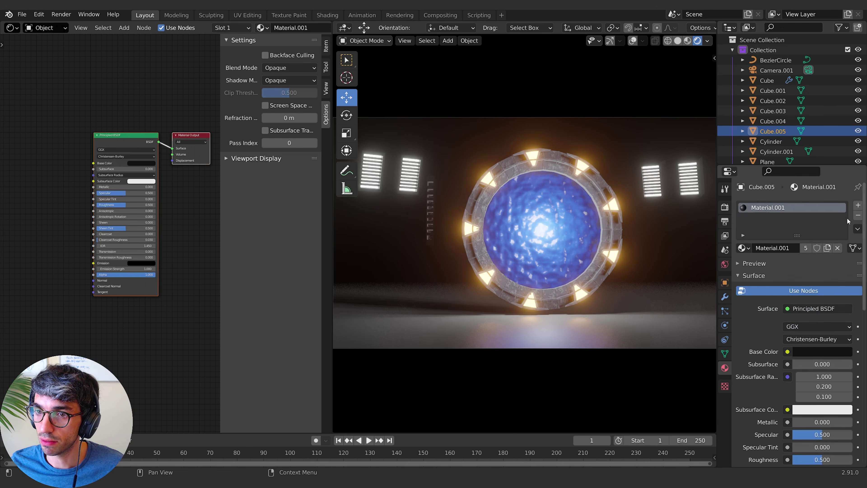
pyautogui.click(744, 251)
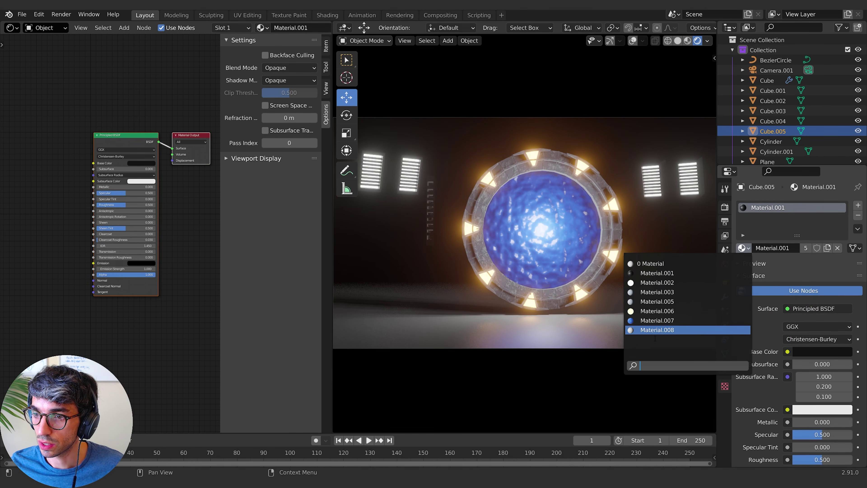
pyautogui.click(660, 330)
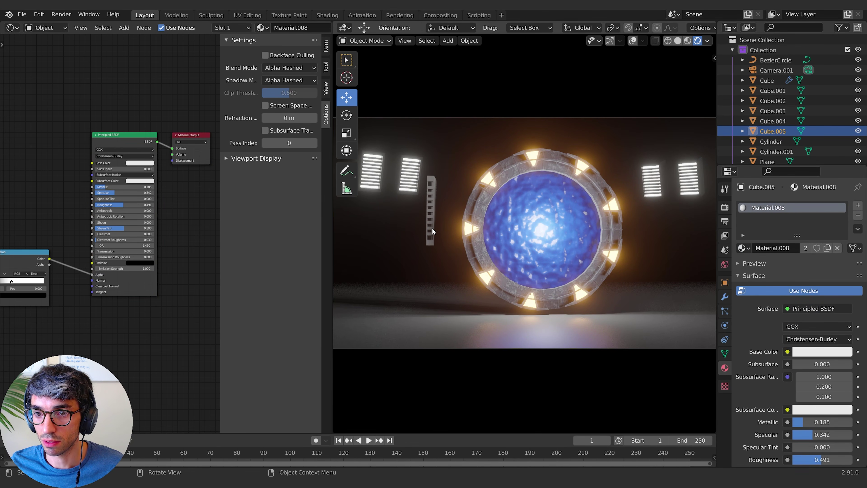
# Step: Move the slatted duplicate about 1.14 m along Y and 1.77 m down to the gate's base, and shrink it along global Z
pyautogui.press('g')
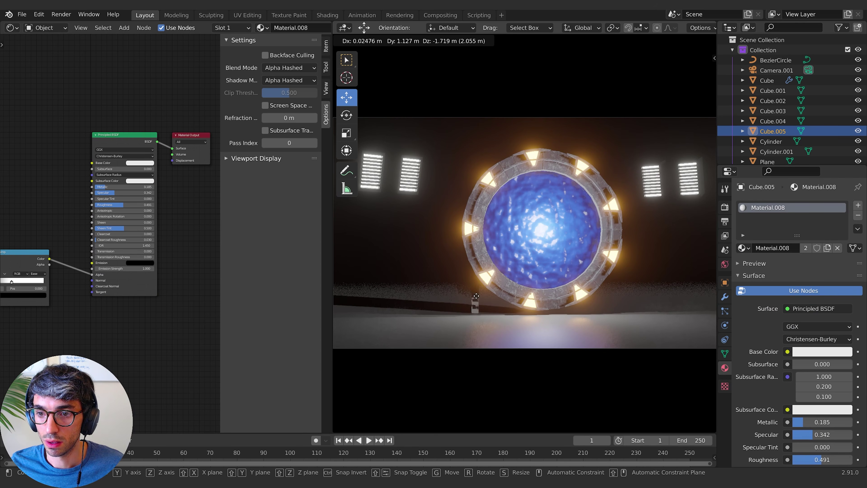
pyautogui.click(477, 299)
pyautogui.press('s')
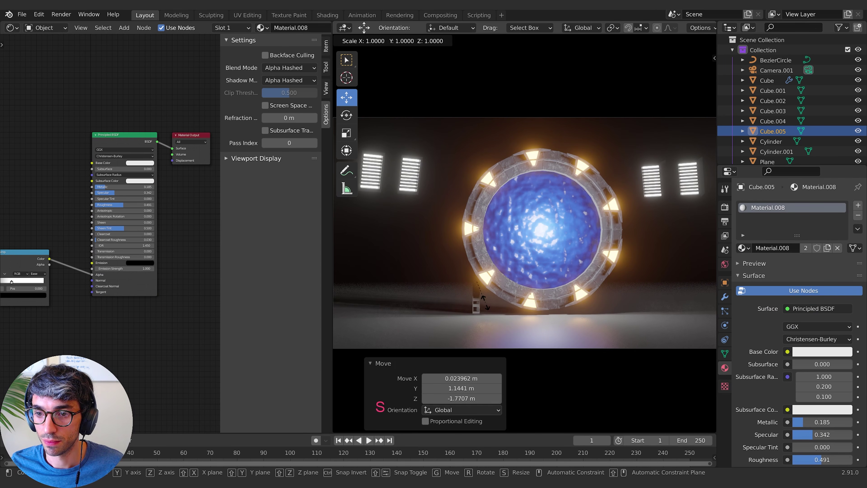
pyautogui.press('z')
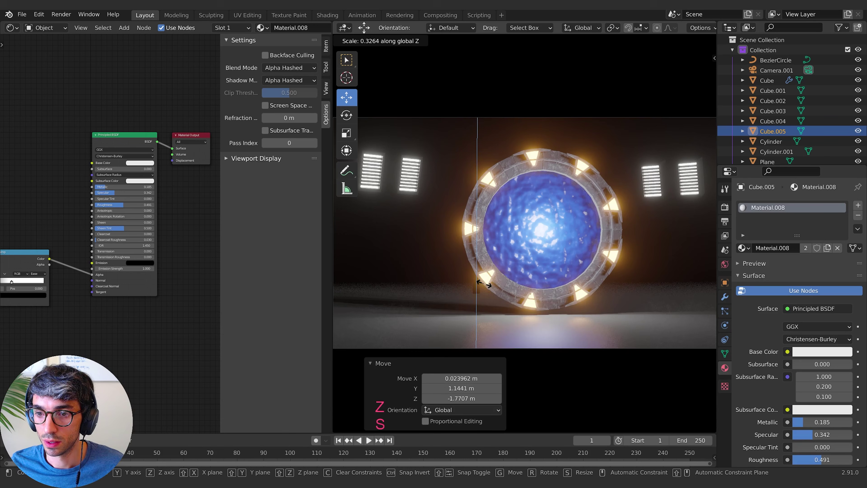
pyautogui.click(503, 291)
# Step: Lower the shrunken slatted piece about 0.45 m along global Z to rest on the floor
pyautogui.press('g')
pyautogui.press('z')
pyautogui.click(490, 304)
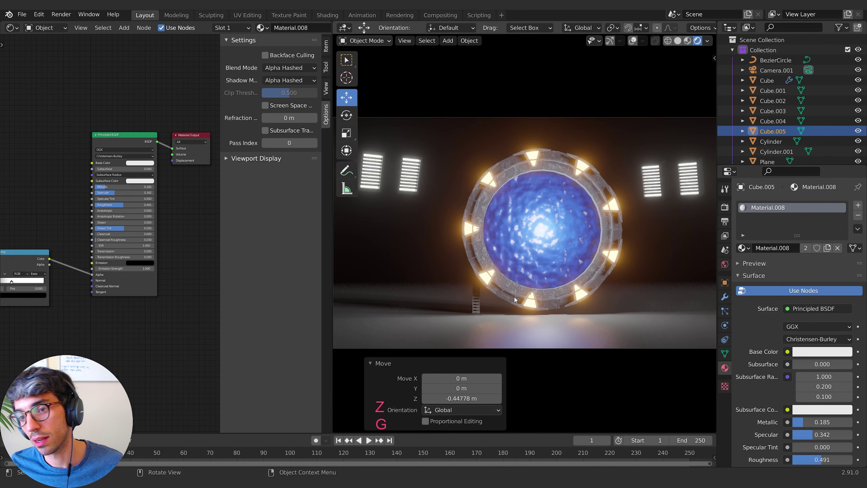
# Step: Add an Array modifier to the slatted piece with a Count of 12
pyautogui.click(725, 297)
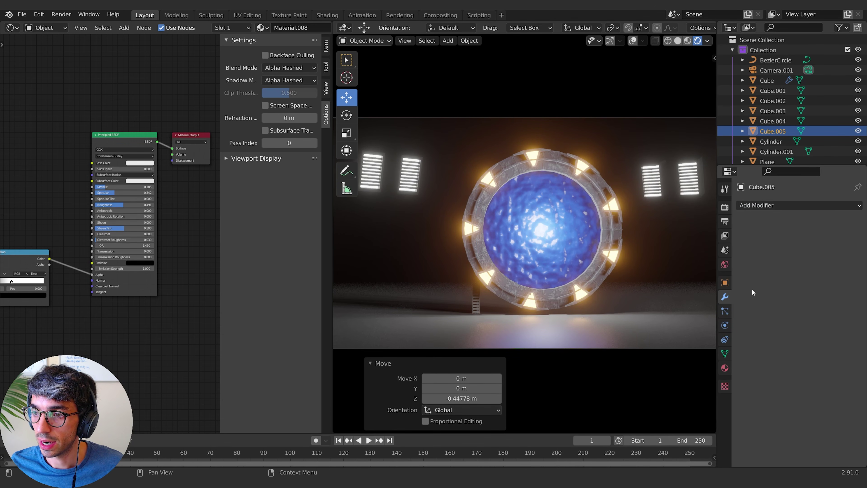
pyautogui.click(784, 204)
pyautogui.click(682, 232)
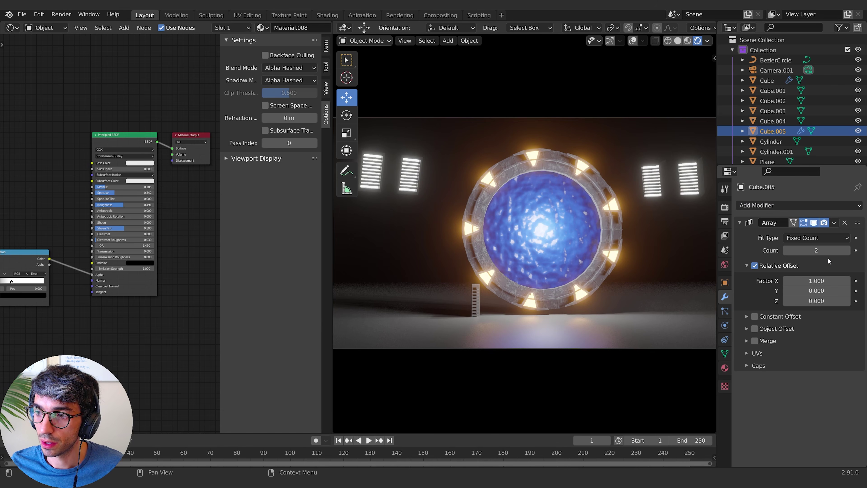
pyautogui.moveTo(819, 250); pyautogui.dragTo(853, 250)
# Step: Set the Array's relative offset factors to X 0, Y 0 and Z 1 so the pieces stack vertically
pyautogui.click(819, 278)
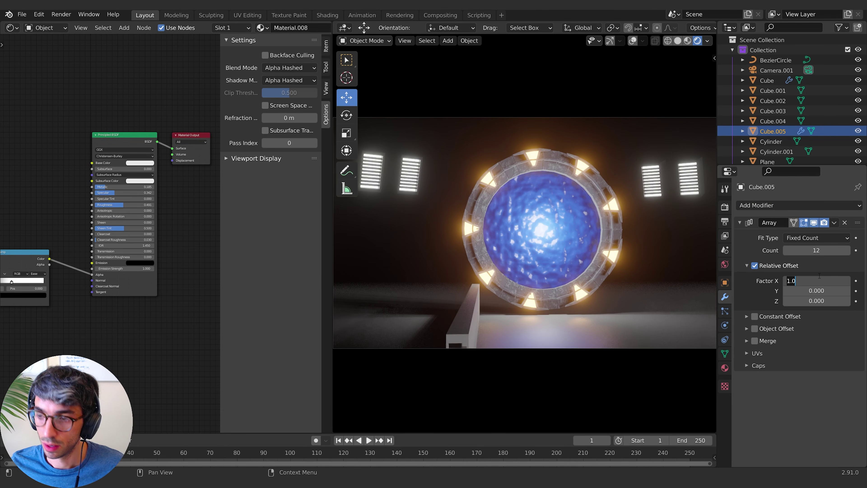
pyautogui.write('0')
pyautogui.press('Tab')
pyautogui.write('1')
pyautogui.press('Return')
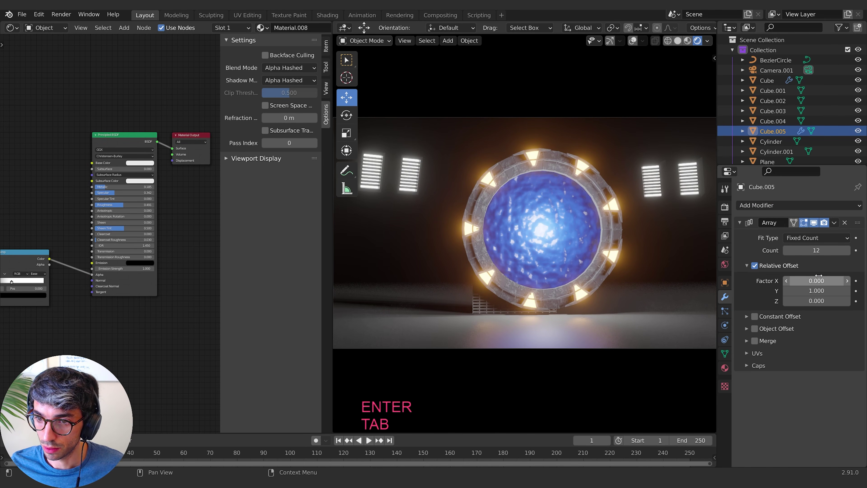
pyautogui.click(825, 301)
pyautogui.write('1')
pyautogui.press('Return')
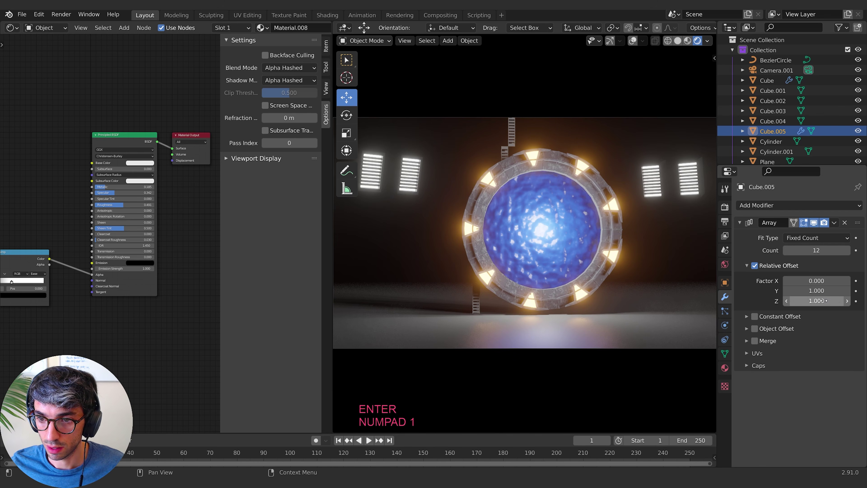
pyautogui.click(833, 290)
pyautogui.write('0')
pyautogui.press('Return')
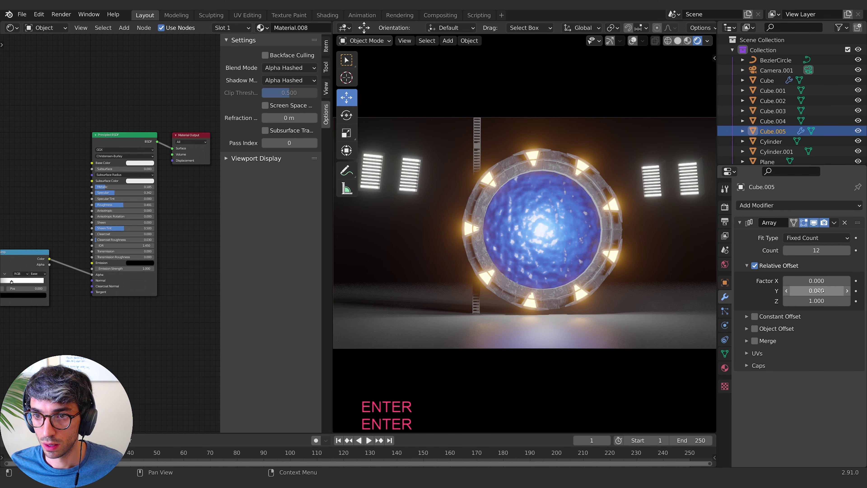
# Step: Set the first Array's Count to 5 and add a second Array modifier to repeat the column along Y
pyautogui.moveTo(831, 250); pyautogui.dragTo(807, 250)
pyautogui.click(768, 205)
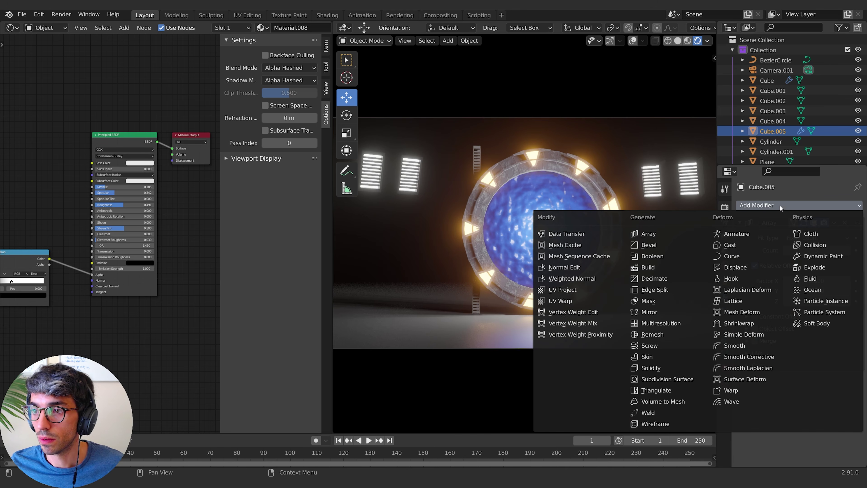
pyautogui.click(659, 235)
pyautogui.click(813, 289)
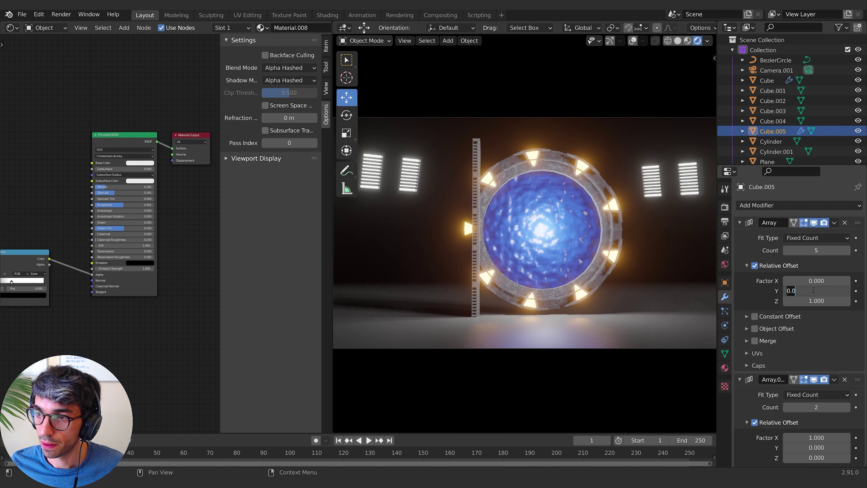
pyautogui.write('10')
pyautogui.press('Tab')
# Step: Lower the small slatted array beside the gate's lower right by about 0.21 m along global Z
pyautogui.press('g')
pyautogui.press('z')
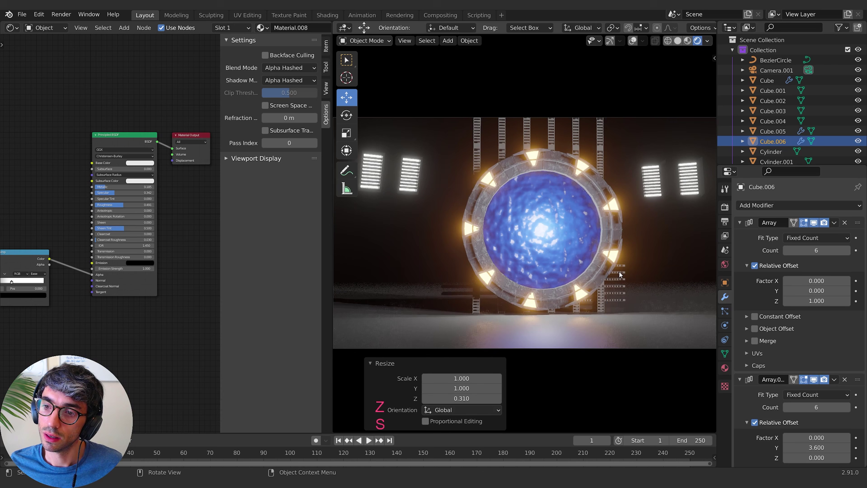
pyautogui.click(623, 278)
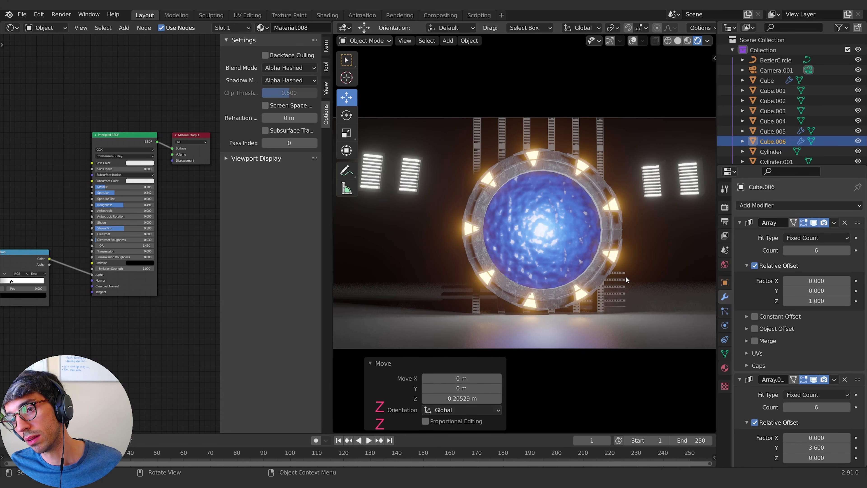
# Step: Move the small slatted array about 2.8 m along global X and scale it to about 0.46 along Z
pyautogui.press('g')
pyautogui.press('x')
pyautogui.click(657, 272)
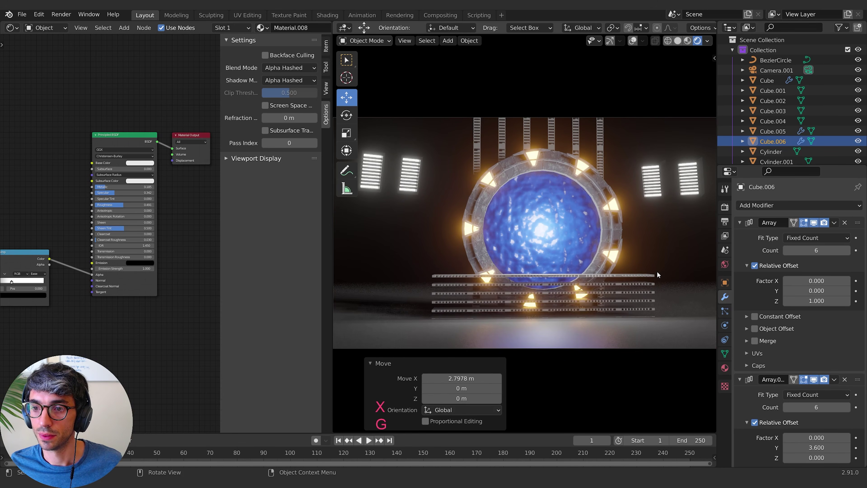
pyautogui.press('s')
pyautogui.press('z')
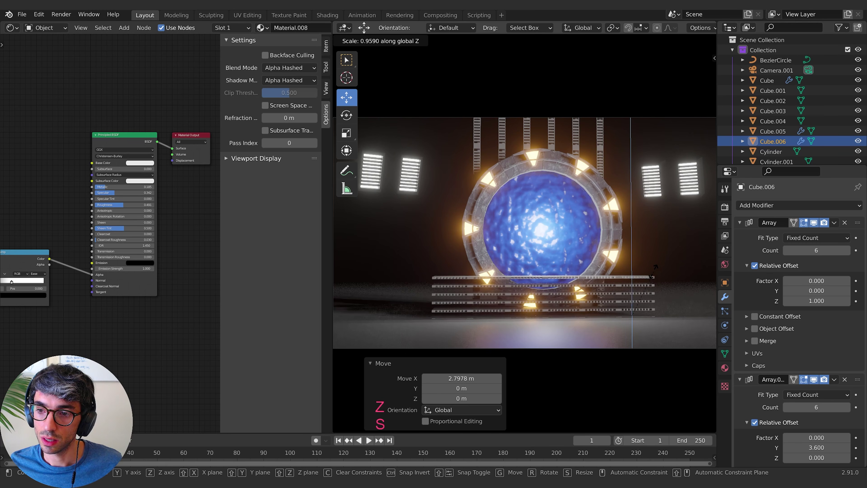
pyautogui.click(615, 298)
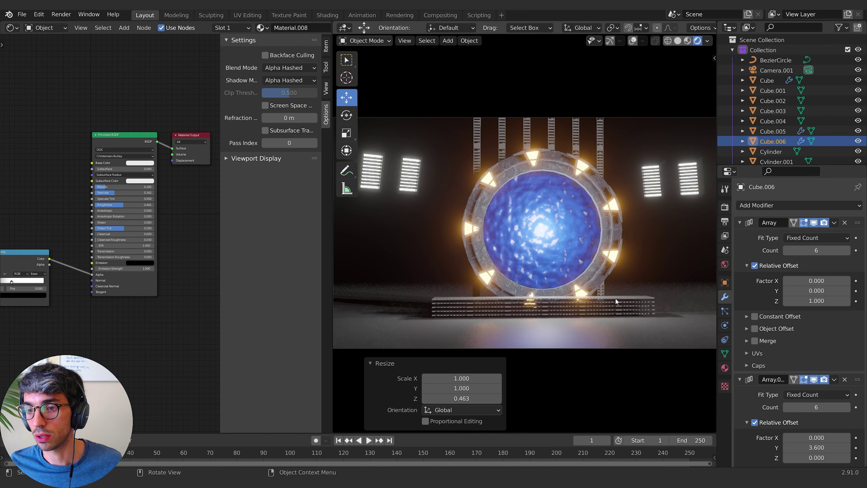
# Step: Rotate the flattened slatted array 90° about global Z and move it about 1.89 m along global X
pyautogui.press('r')
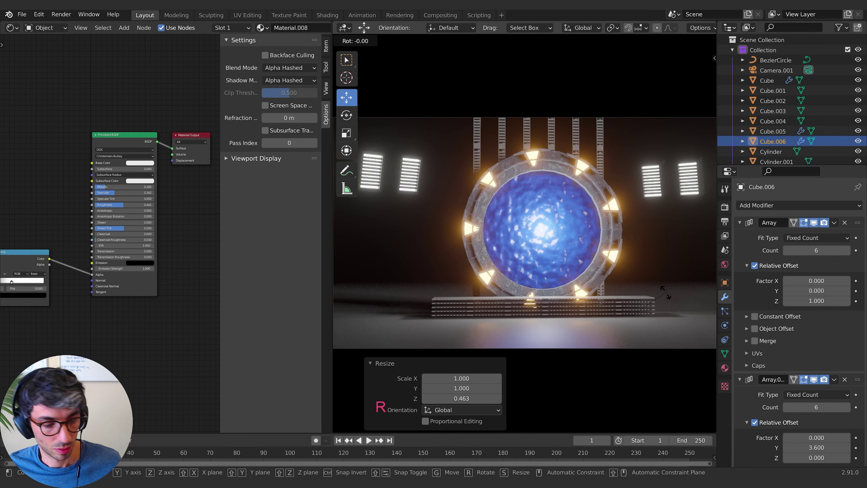
pyautogui.write('x90')
pyautogui.click(666, 293)
pyautogui.press('g')
pyautogui.press('x')
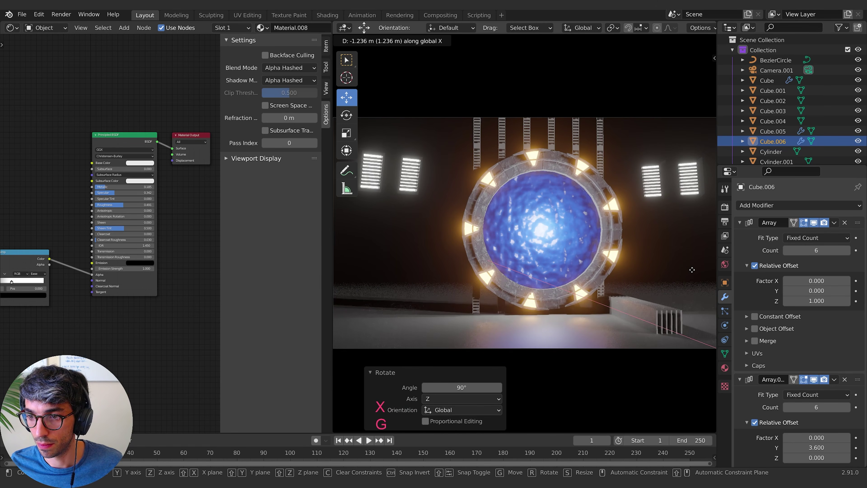
pyautogui.click(691, 270)
# Step: Shape the array into a wide ramp with Array Counts of 8 and 30, moving it about 0.74 m along global Y
pyautogui.press('g')
pyautogui.press('y')
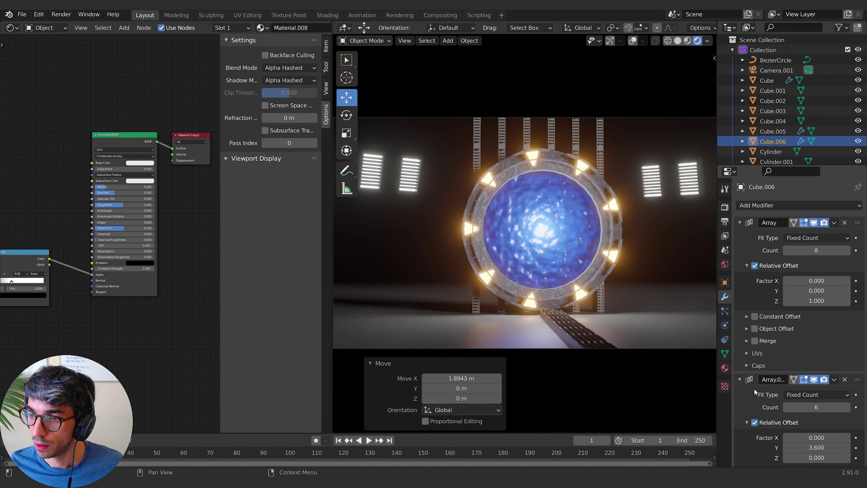
pyautogui.click(849, 408)
pyautogui.click(849, 407)
pyautogui.click(849, 407)
pyautogui.click(849, 408)
pyautogui.click(848, 407)
pyautogui.click(848, 408)
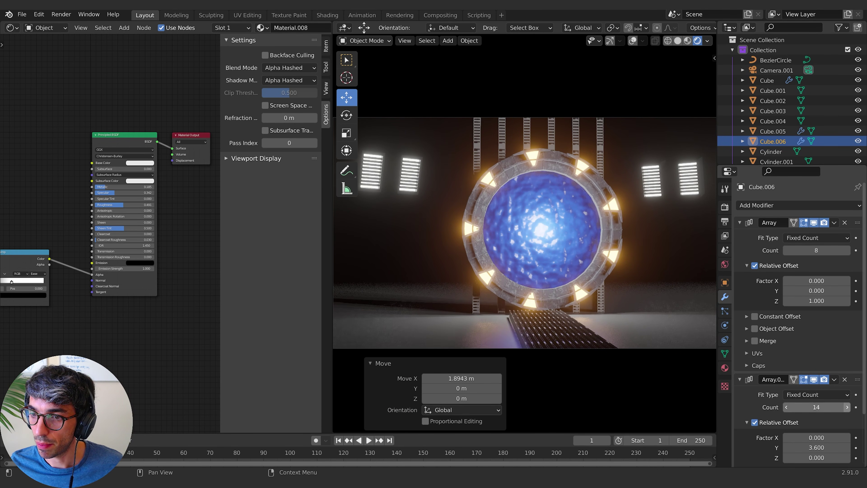
pyautogui.click(849, 408)
pyautogui.click(849, 408)
pyautogui.click(847, 407)
pyautogui.click(847, 407)
pyautogui.click(847, 407)
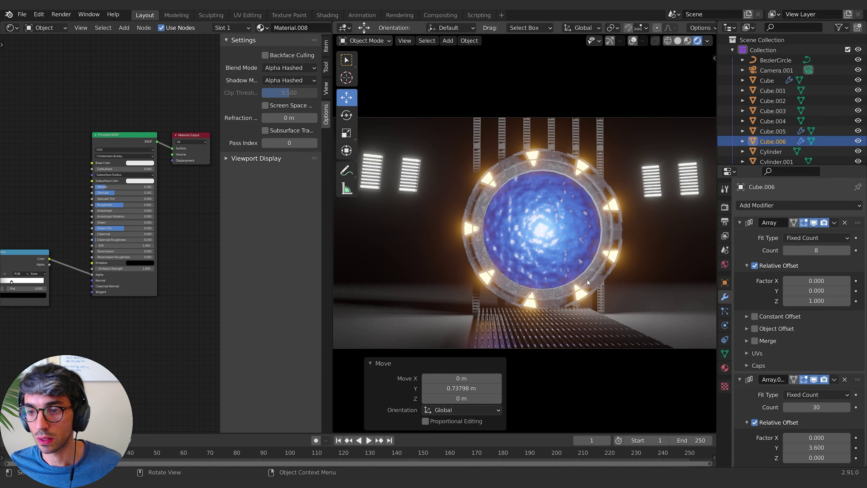
# Step: Tilt the slatted ramp about 4° around global Y and raise it about 0.38 m along Z
pyautogui.press('r')
pyautogui.press('y')
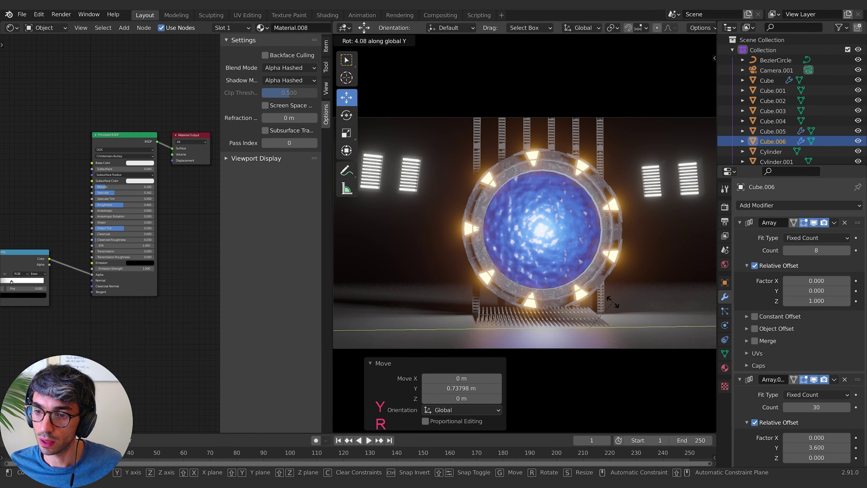
pyautogui.click(613, 301)
pyautogui.press('g')
pyautogui.press('z')
pyautogui.click(615, 288)
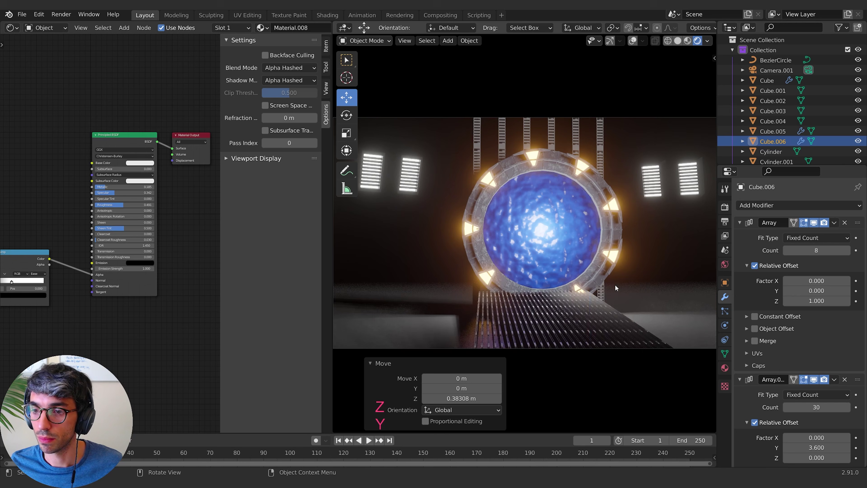
# Step: Set the ramp's first Array Count to 10 and raise the ramp about 0.14 m along global Z
pyautogui.click(847, 251)
pyautogui.click(847, 251)
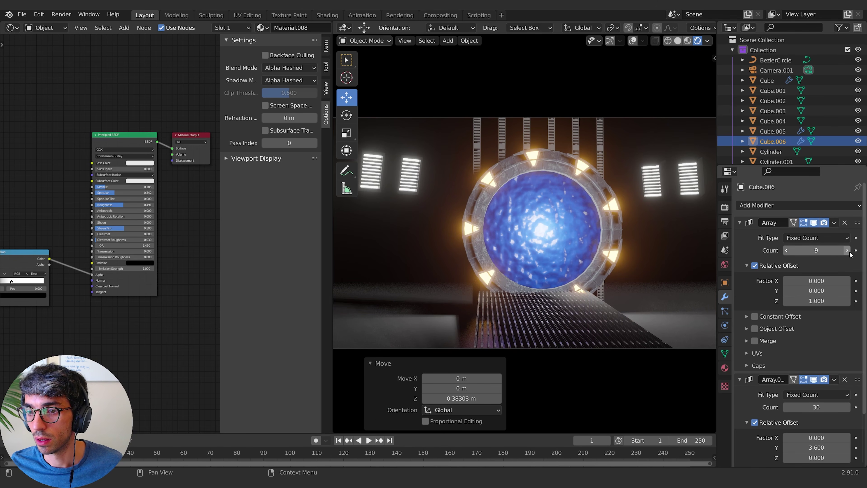
pyautogui.press('g')
pyautogui.press('z')
pyautogui.click(602, 289)
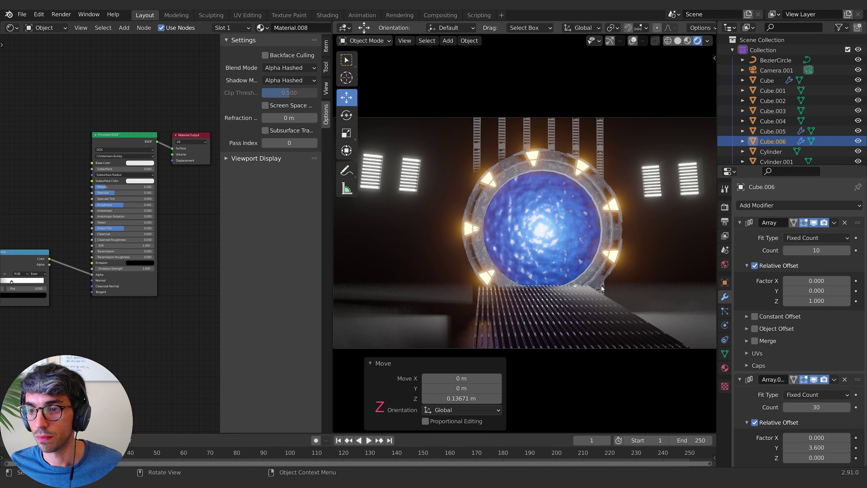
# Step: Shift the ramp about 0.23 m along global Y and about 0.87 m along global X
pyautogui.press('g')
pyautogui.press('z')
pyautogui.press('y')
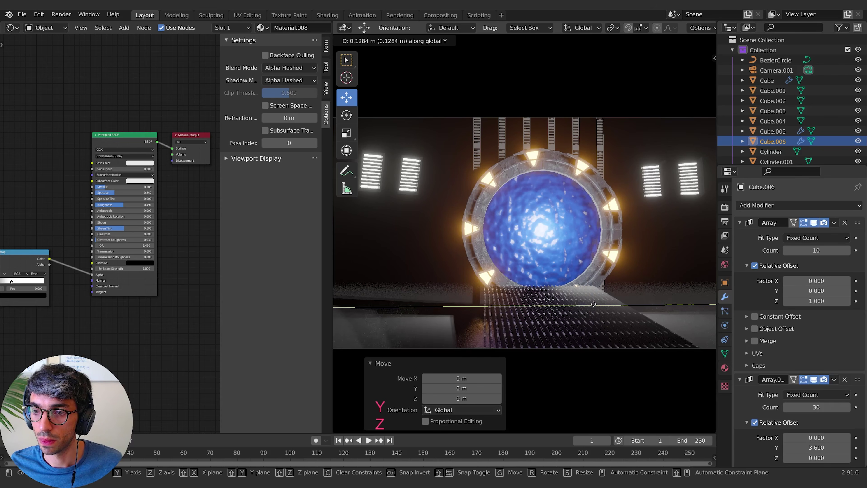
pyautogui.press('Escape')
pyautogui.press('g')
pyautogui.press('x')
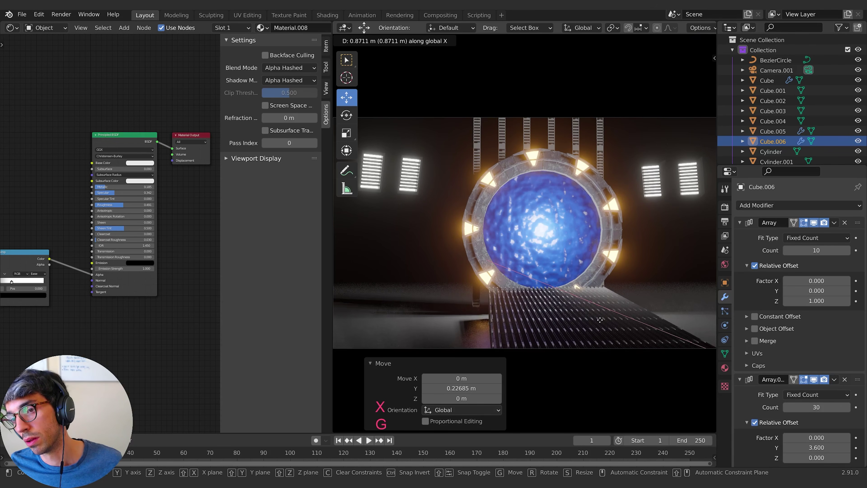
pyautogui.click(638, 291)
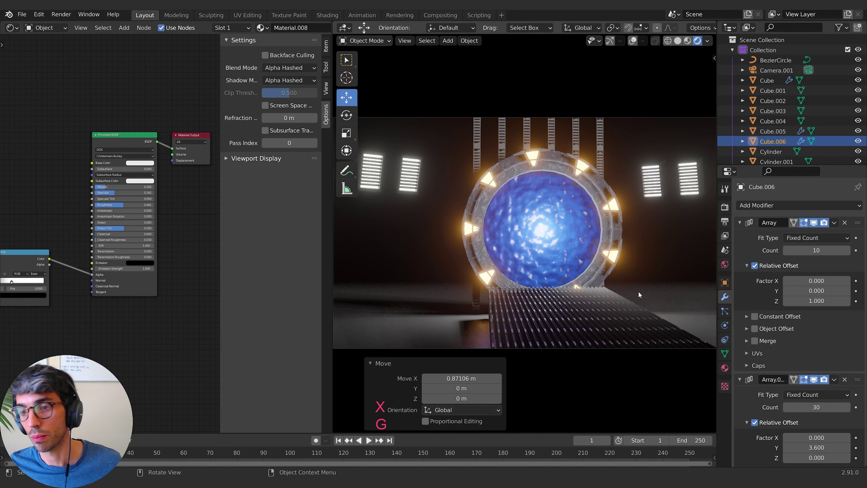
# Step: Lower the slatted ramp in front of the gate and the floor plane along global Z
pyautogui.click(564, 170)
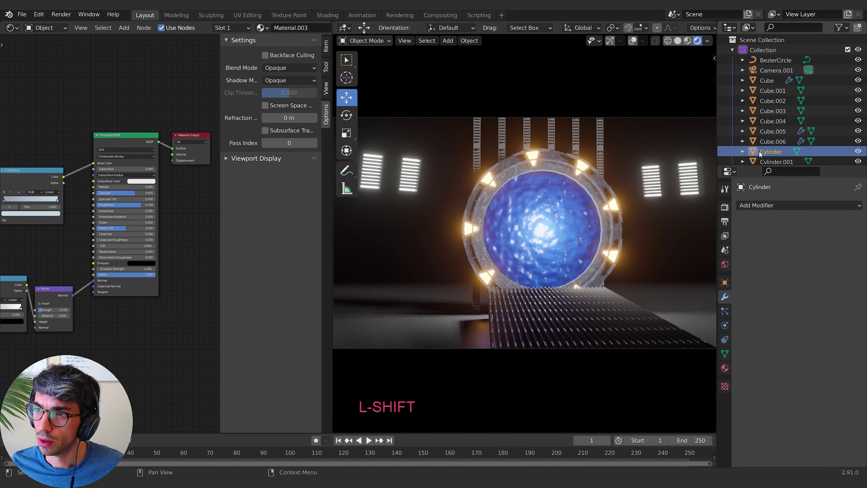
pyautogui.click(587, 319)
pyautogui.press('g')
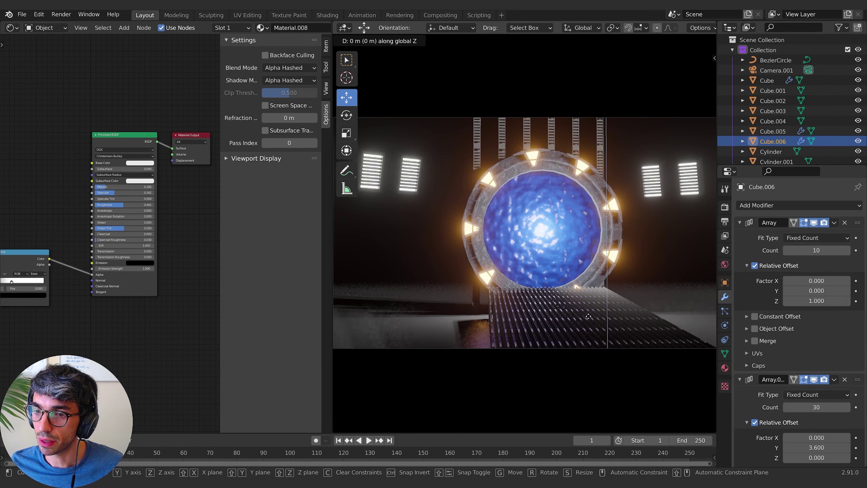
pyautogui.press('z')
pyautogui.click(377, 309)
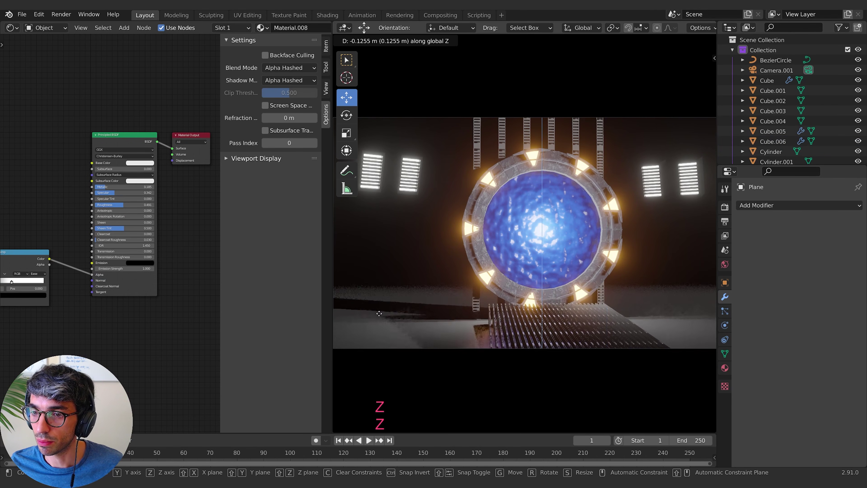
pyautogui.click(639, 228)
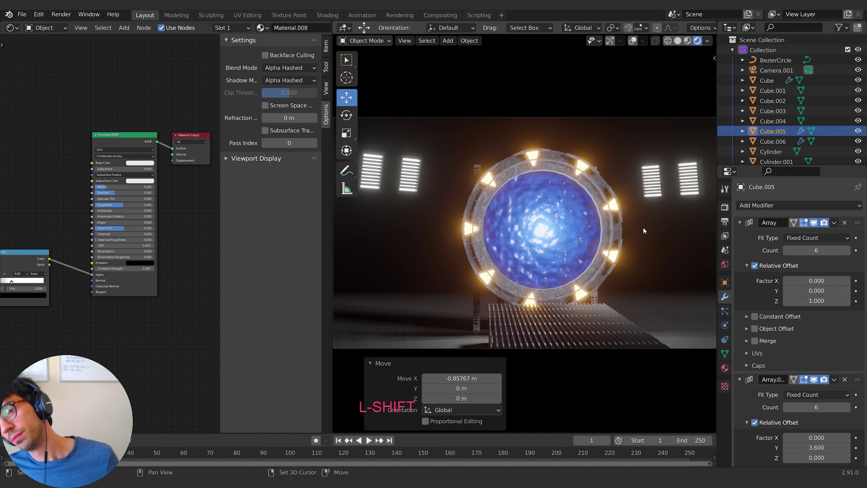
# Step: Duplicate the slatted background array behind the gate and move the copy about -4.03 m along global Y
pyautogui.hotkey('shift', 'd')
pyautogui.press('Escape')
pyautogui.press('g')
pyautogui.press('y')
pyautogui.click(492, 241)
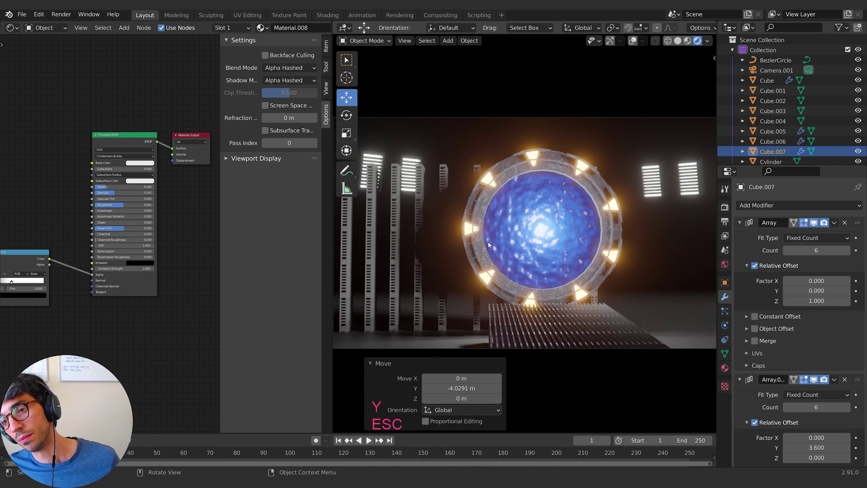
# Step: Position the duplicated slatted arrays as side structures, shifting along global X and about -0.05 m along Z
pyautogui.press('g')
pyautogui.press('x')
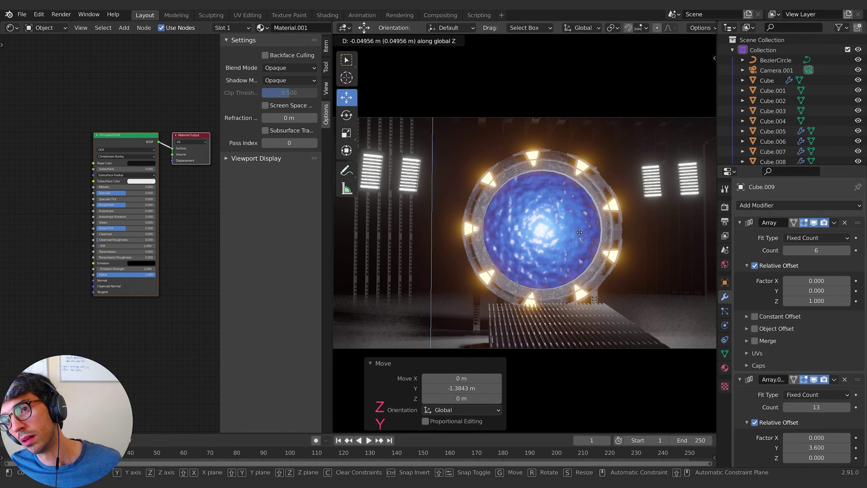
pyautogui.click(580, 232)
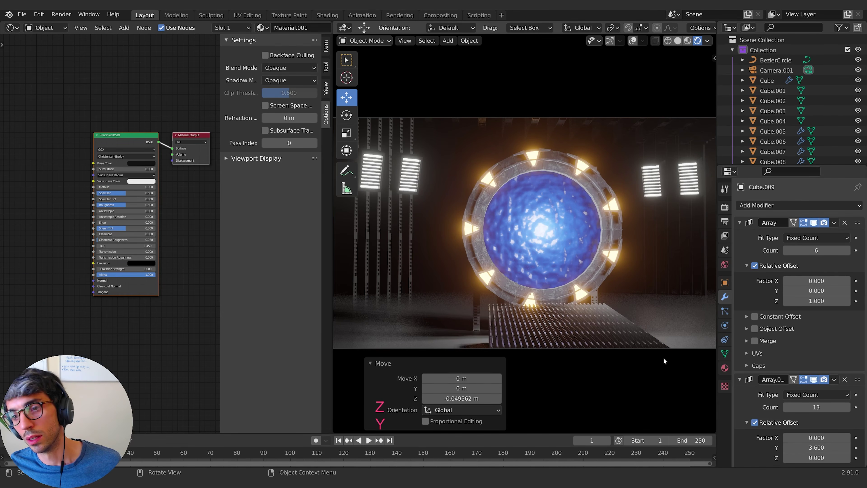
# Step: Lower the floor plane about 0.82 m along global Z
pyautogui.click(422, 323)
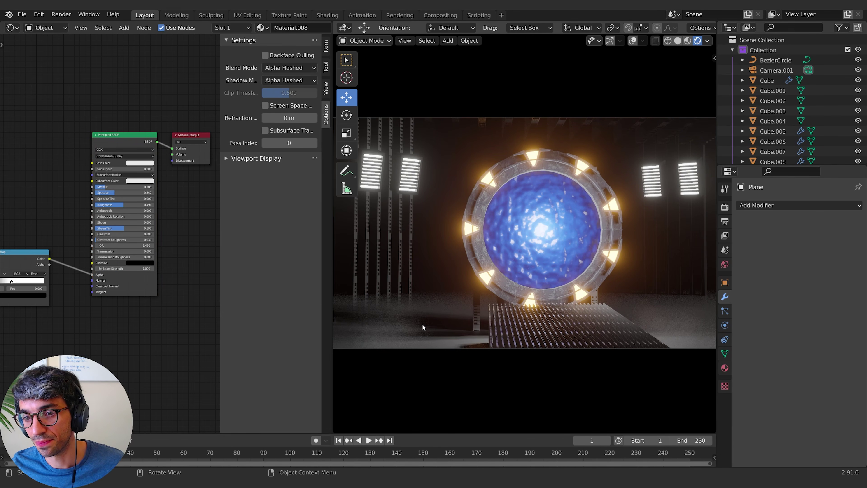
pyautogui.press('g')
pyautogui.press('z')
pyautogui.click(471, 357)
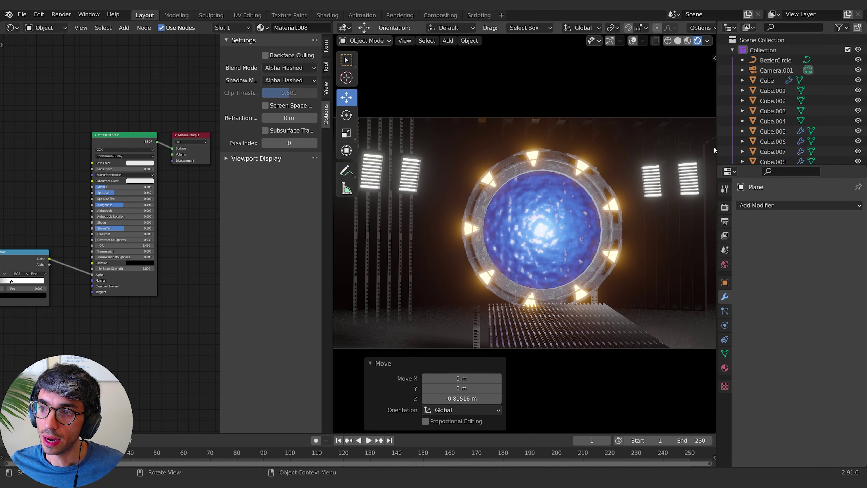
# Step: Lock the camera to the view and reframe the shot around the gate and the ramp leading to it
pyautogui.click(715, 58)
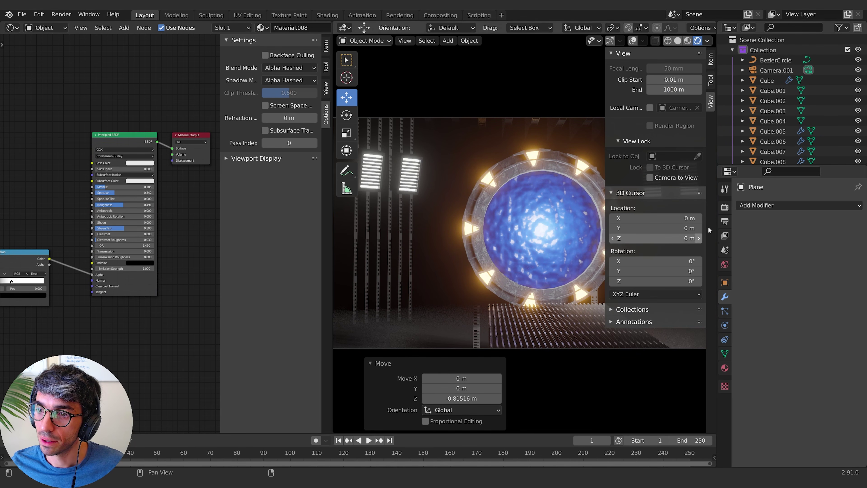
pyautogui.click(650, 178)
pyautogui.moveTo(563, 251); pyautogui.dragTo(527, 249, button='middle')
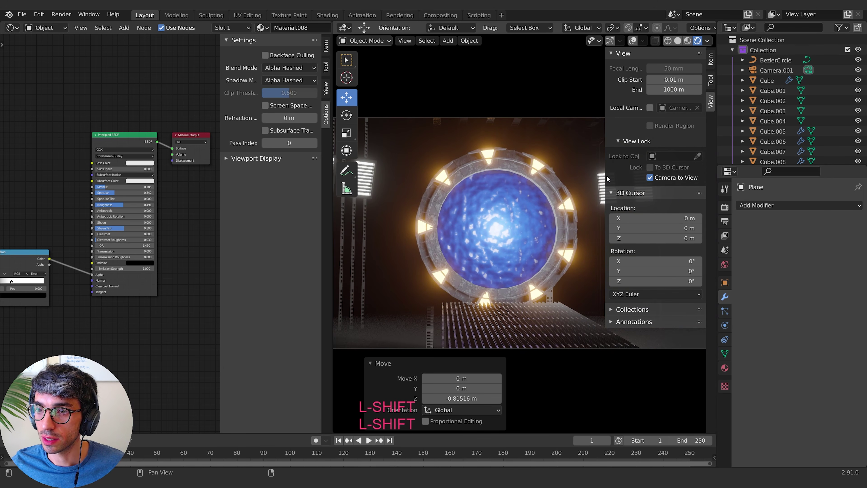
pyautogui.moveTo(605, 177); pyautogui.dragTo(698, 181)
pyautogui.moveTo(590, 234)
pyautogui.mouseDown(button='middle')
pyautogui.moveTo(552, 238)
pyautogui.moveTo(593, 244)
pyautogui.moveTo(589, 236)
pyautogui.moveTo(599, 235)
pyautogui.moveTo(598, 244)
pyautogui.mouseUp(button='middle')
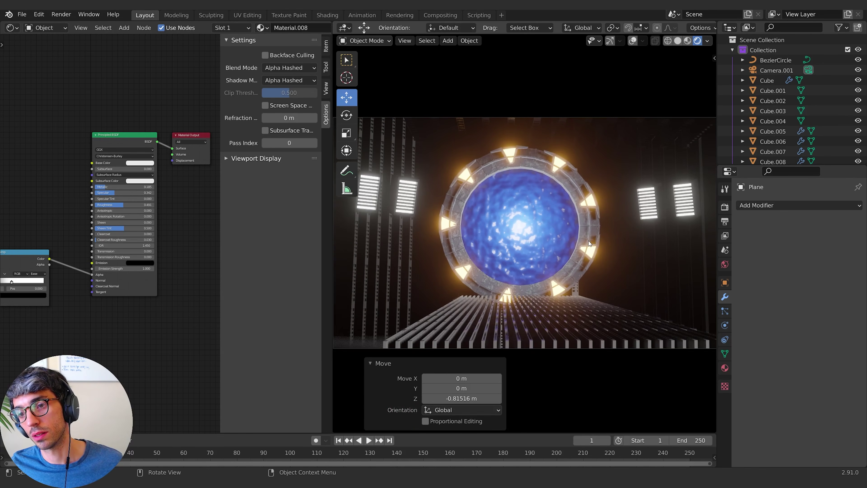
pyautogui.scroll(1, 589, 240)
pyautogui.keyDown('shift'); pyautogui.moveTo(598, 245); pyautogui.dragTo(600, 243, button='middle'); pyautogui.keyUp('shift')
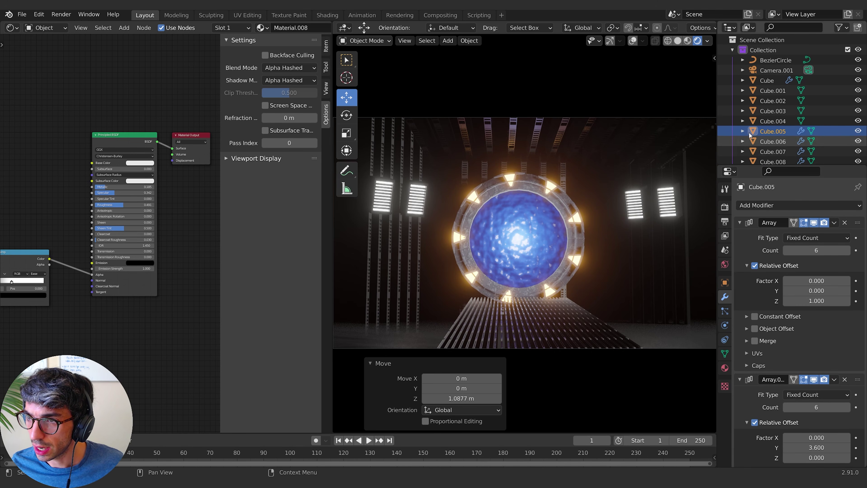
# Step: Enable Depth of Field on the scene camera and set its F-Stop to 0.1
pyautogui.click(765, 69)
pyautogui.click(725, 325)
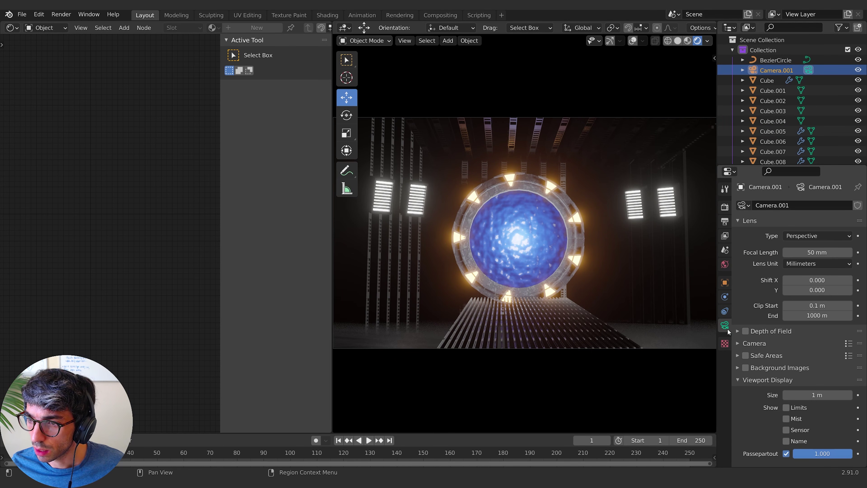
pyautogui.click(745, 331)
pyautogui.click(762, 331)
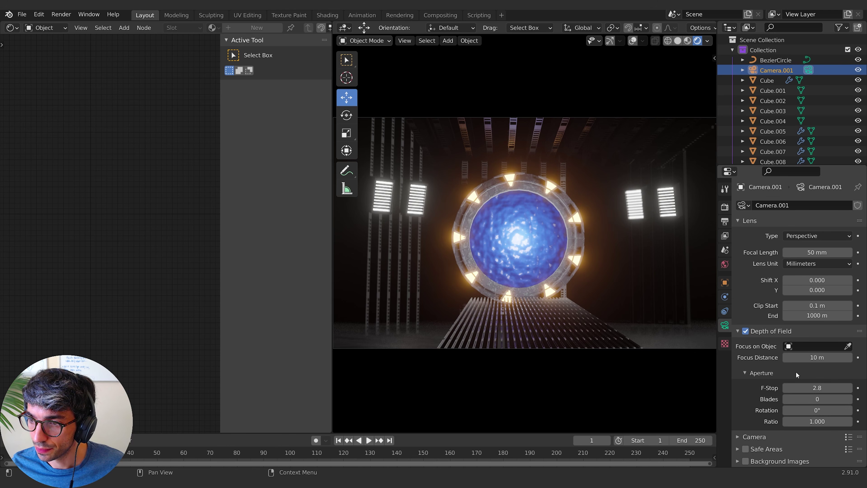
pyautogui.click(829, 386)
pyautogui.write('.1')
pyautogui.press('Return')
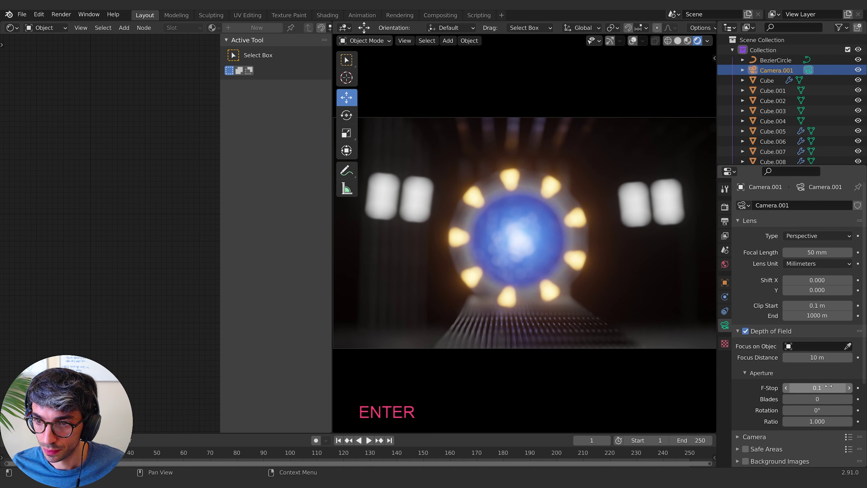
# Step: Set the camera's focus object to the gate's Cylinder.001 and its F-Stop to 0.5
pyautogui.click(848, 346)
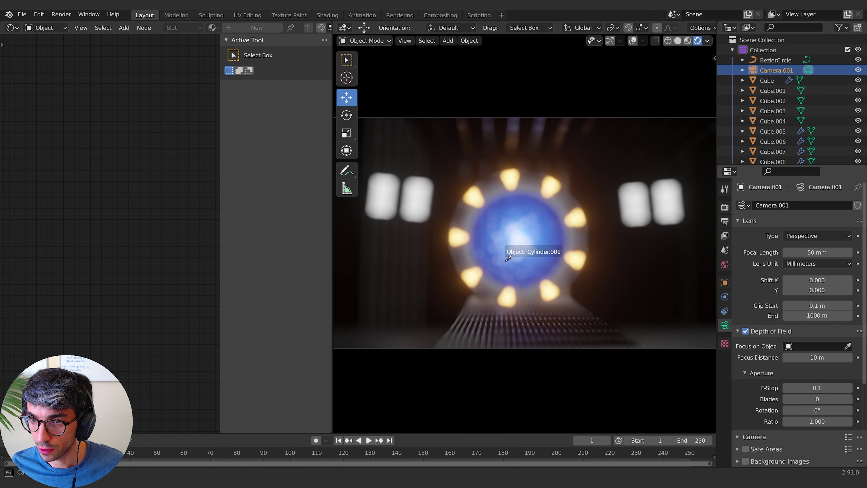
pyautogui.click(539, 276)
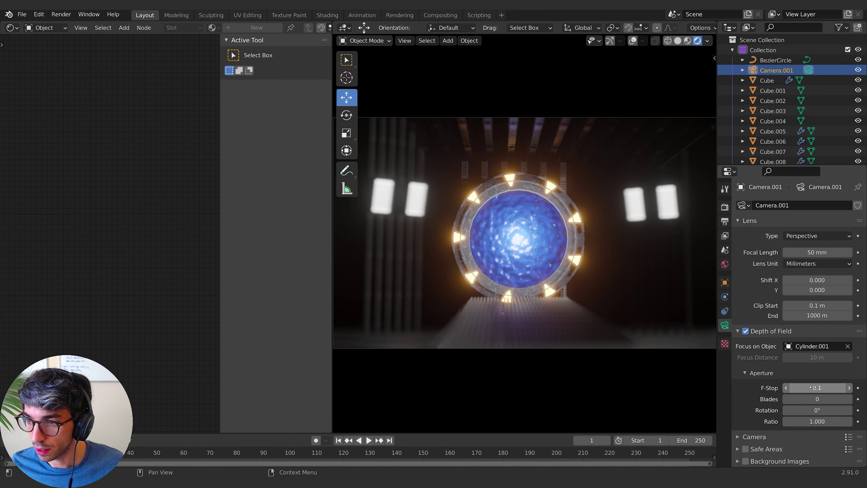
pyautogui.click(834, 388)
pyautogui.write('.5')
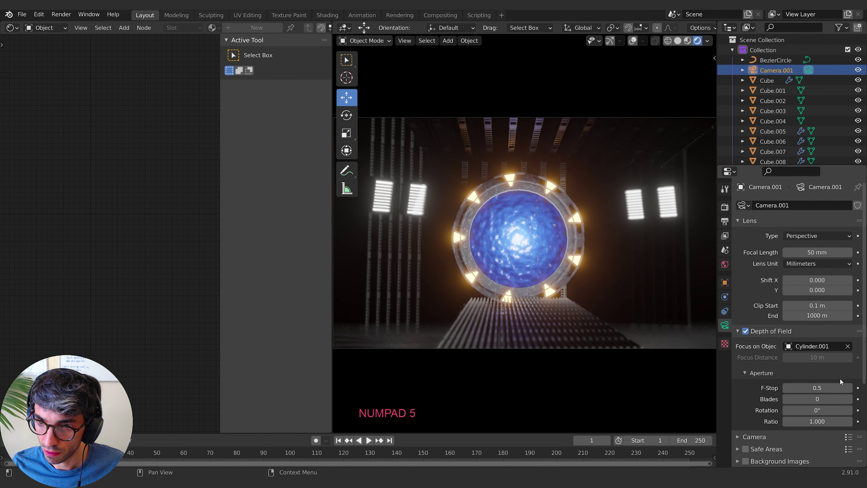
pyautogui.press('Return')
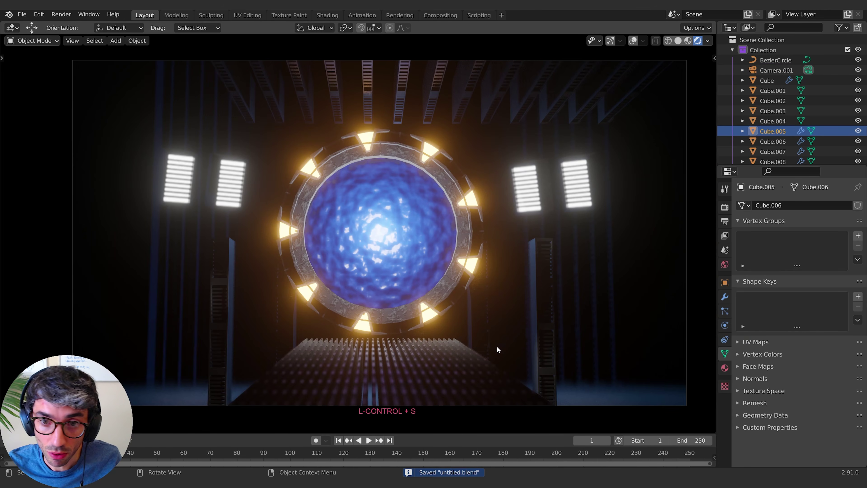